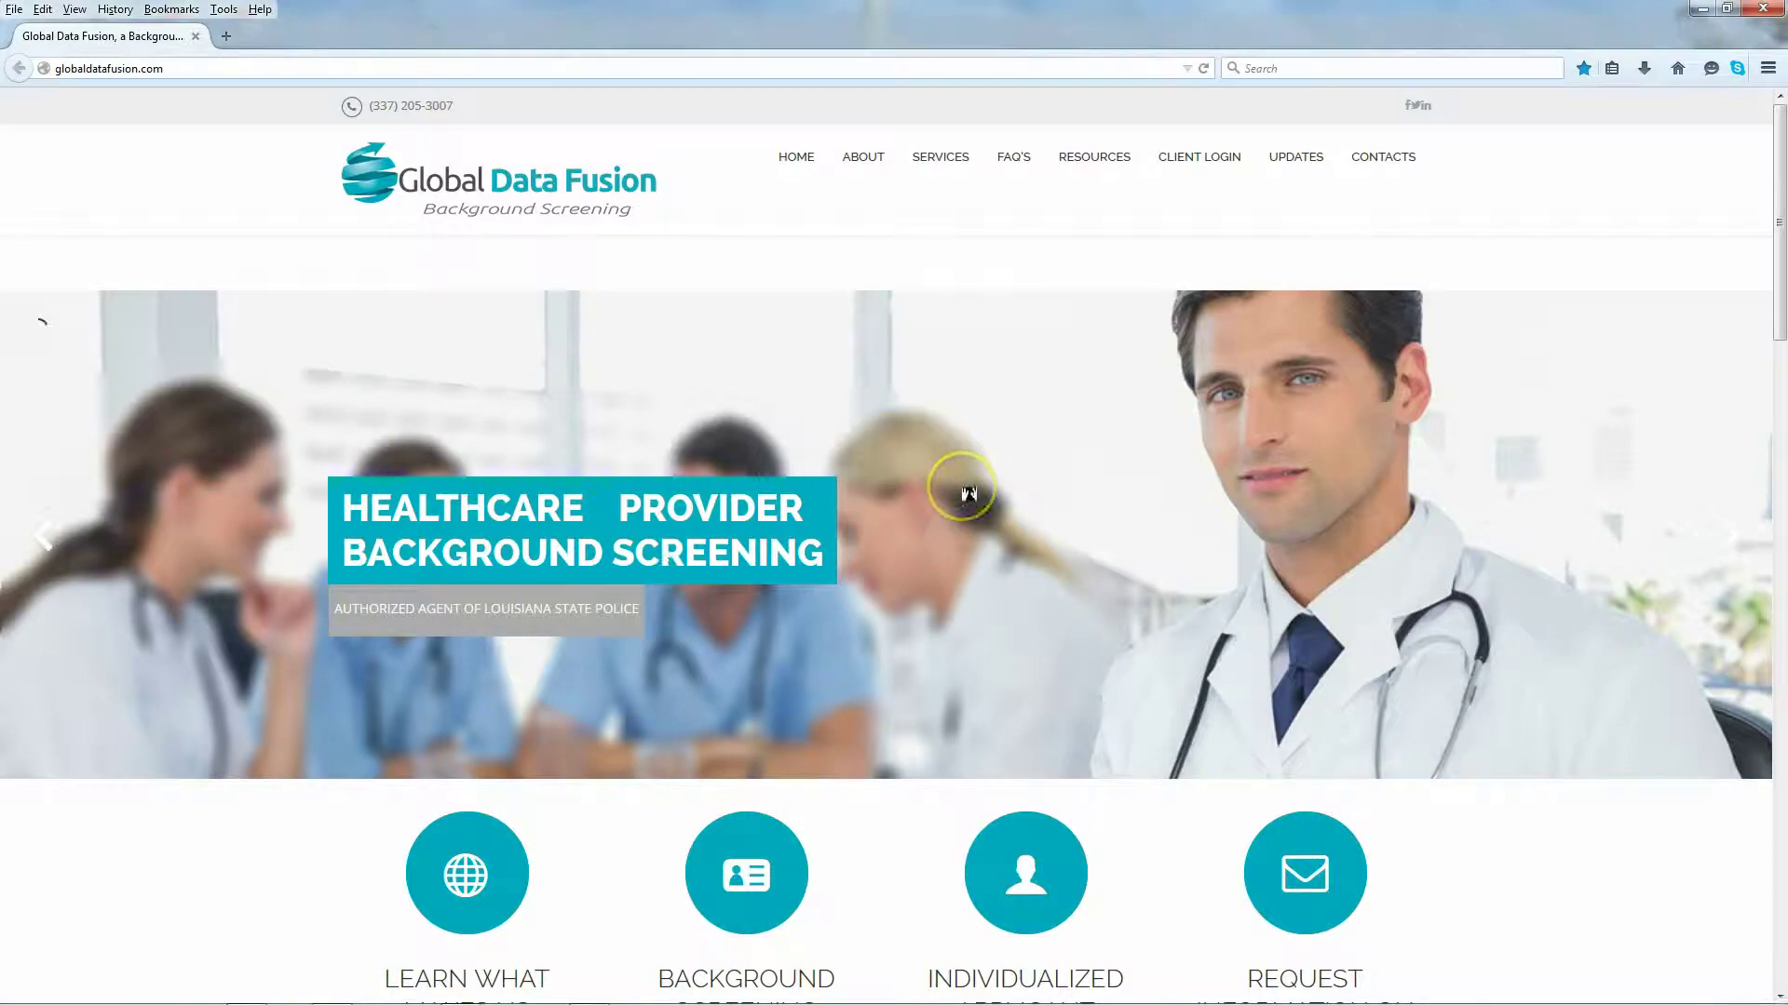
pyautogui.scroll(-5, 968, 493)
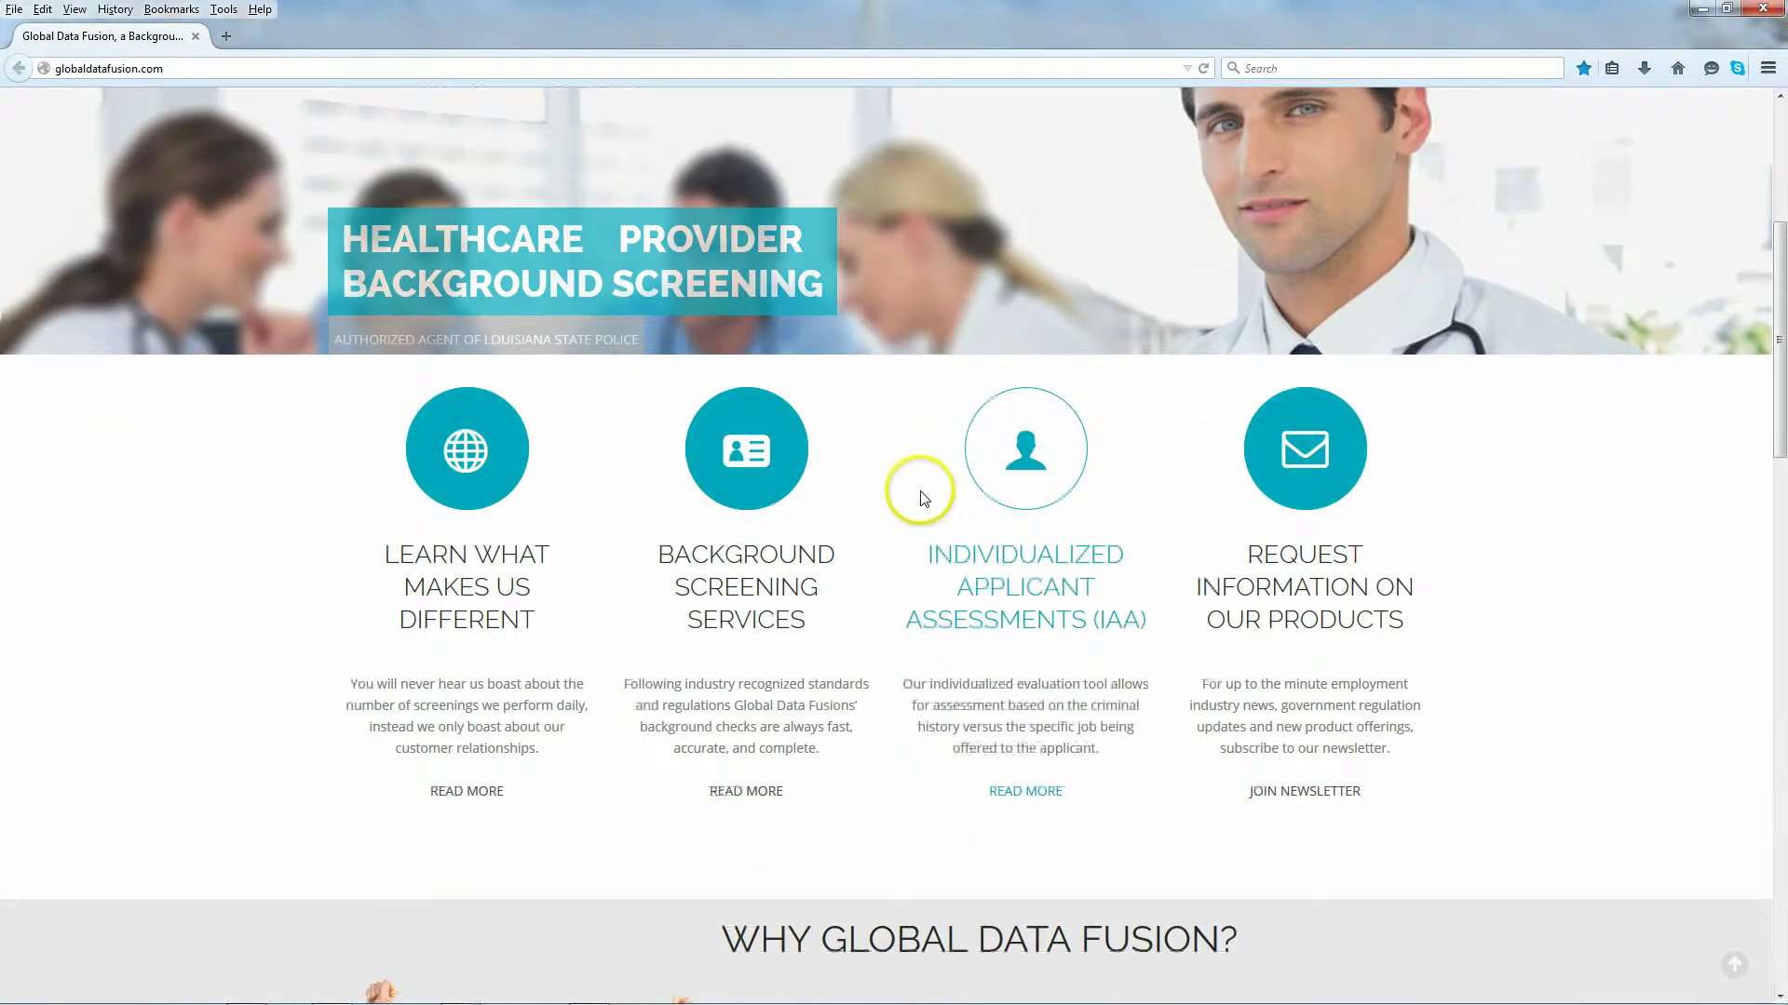
pyautogui.scroll(-4, 924, 504)
pyautogui.scroll(-6, 920, 506)
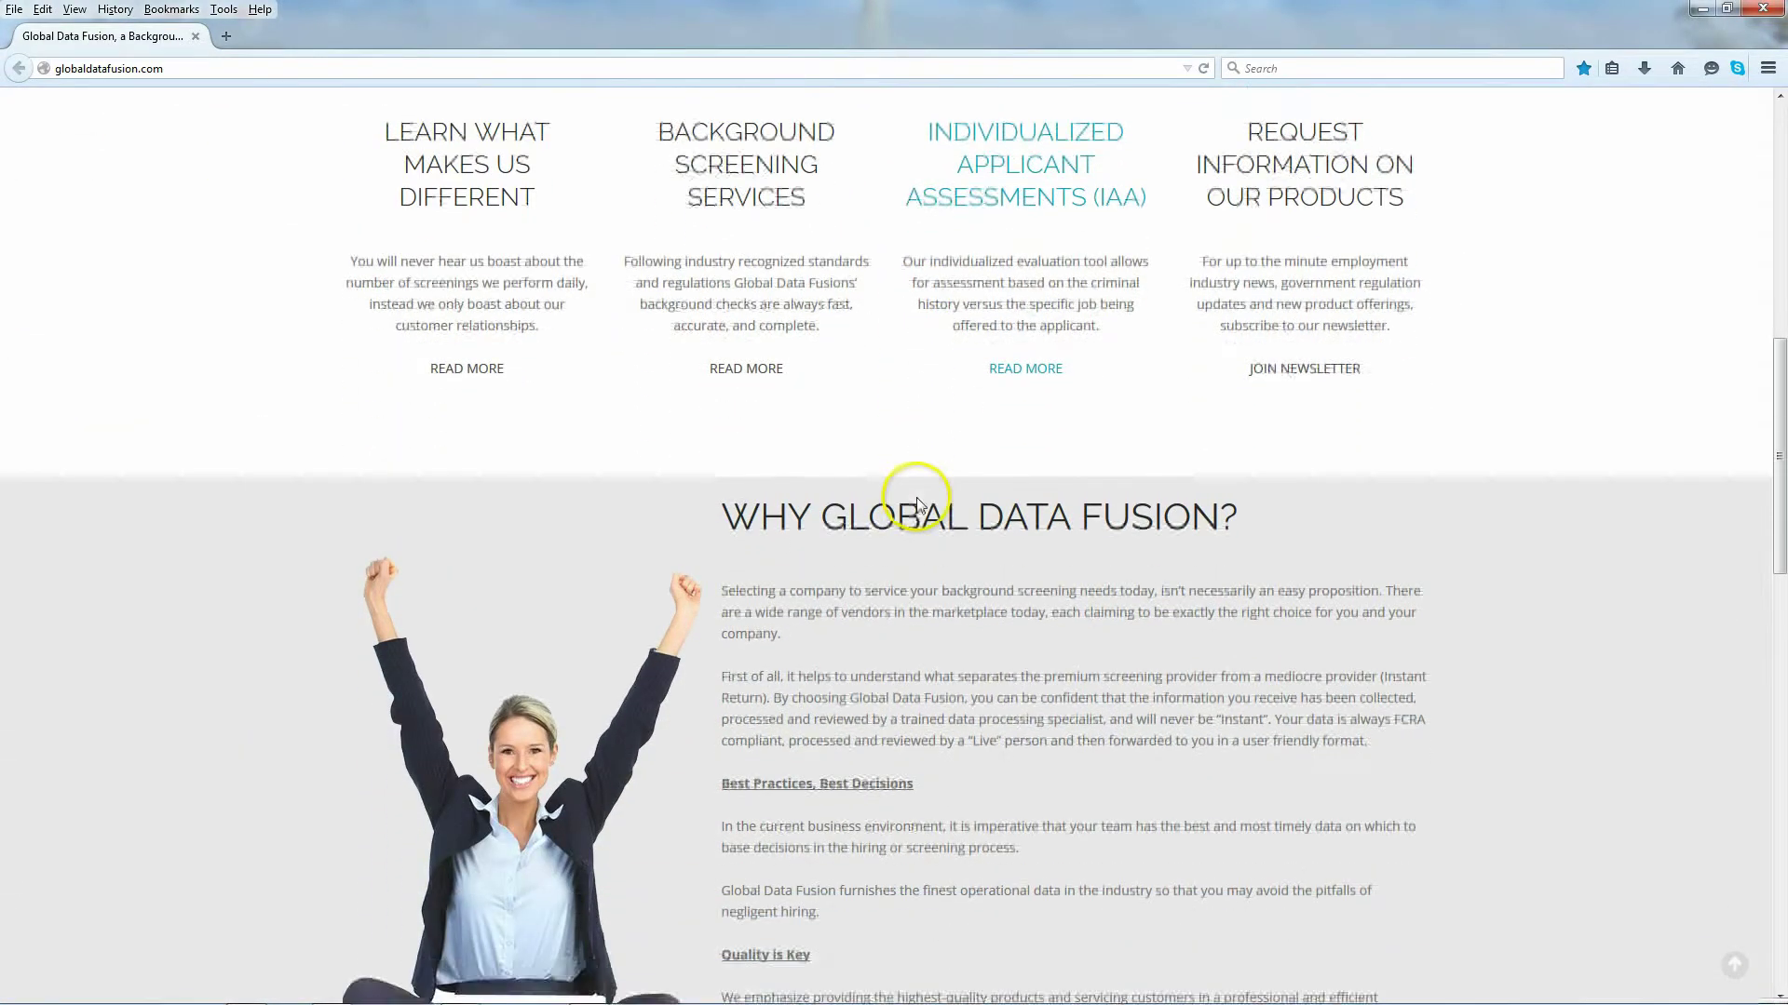
pyautogui.scroll(-1, 917, 498)
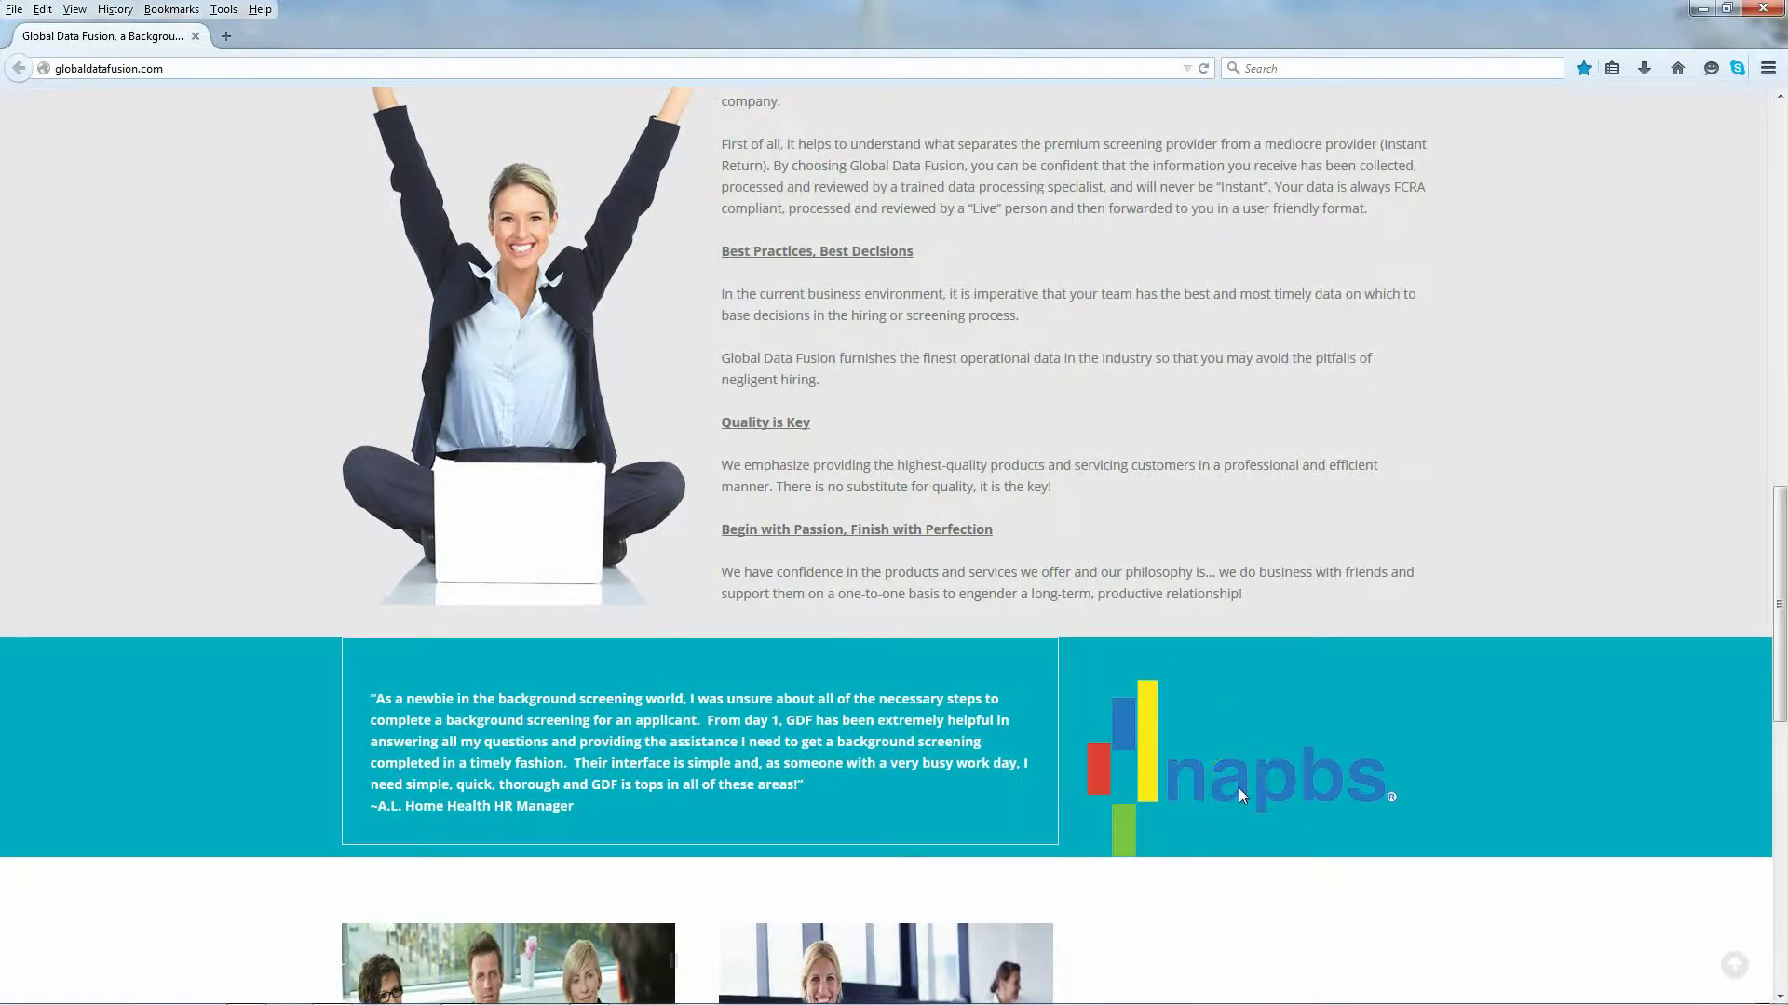
pyautogui.scroll(-6, 1232, 787)
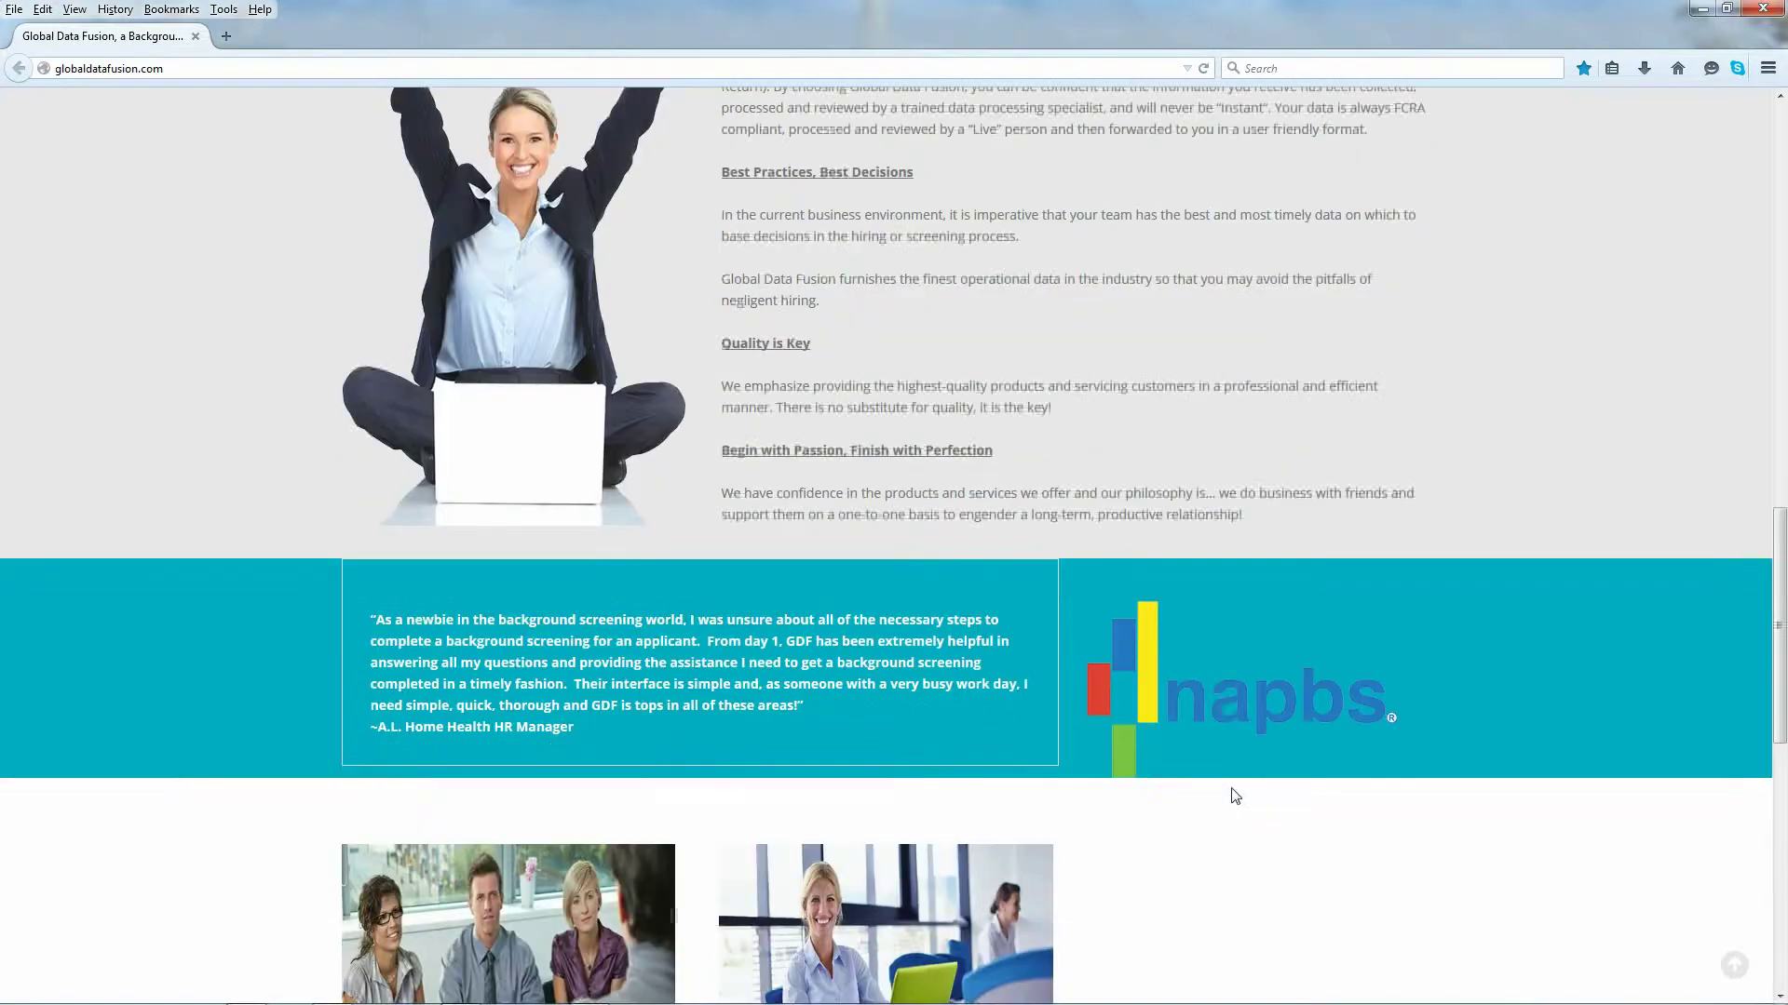
pyautogui.scroll(-5, 1070, 577)
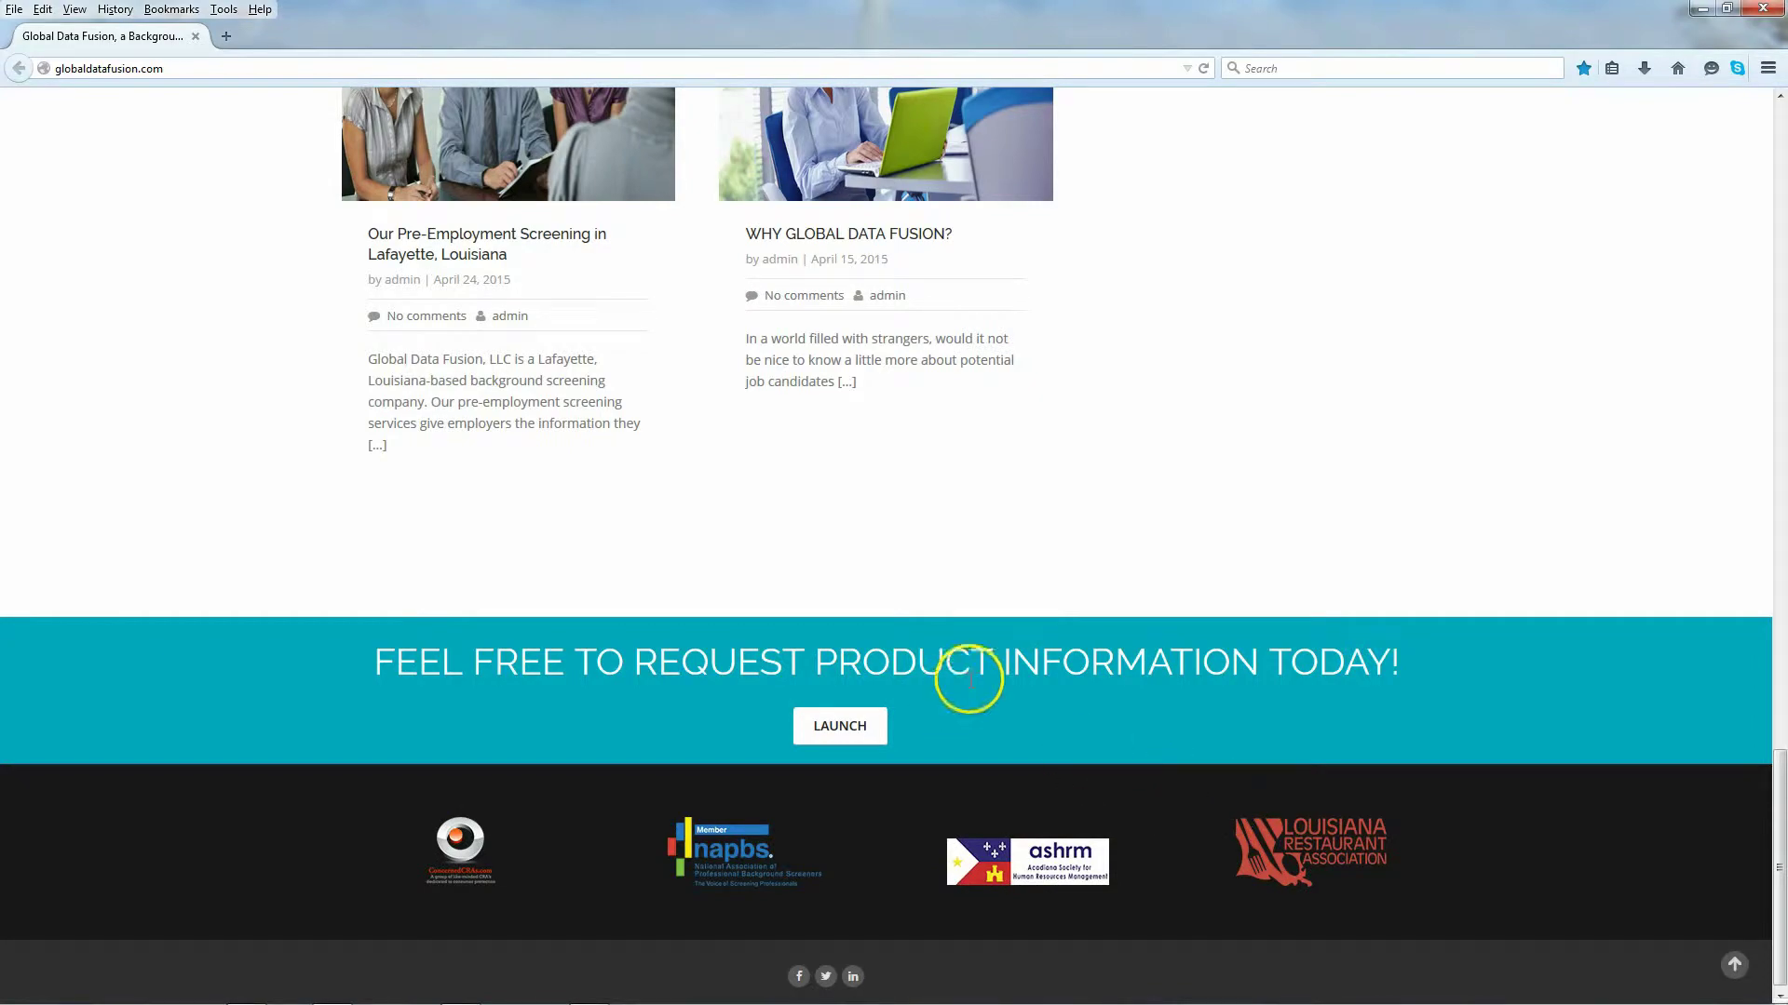
pyautogui.scroll(6, 970, 685)
pyautogui.scroll(12, 971, 680)
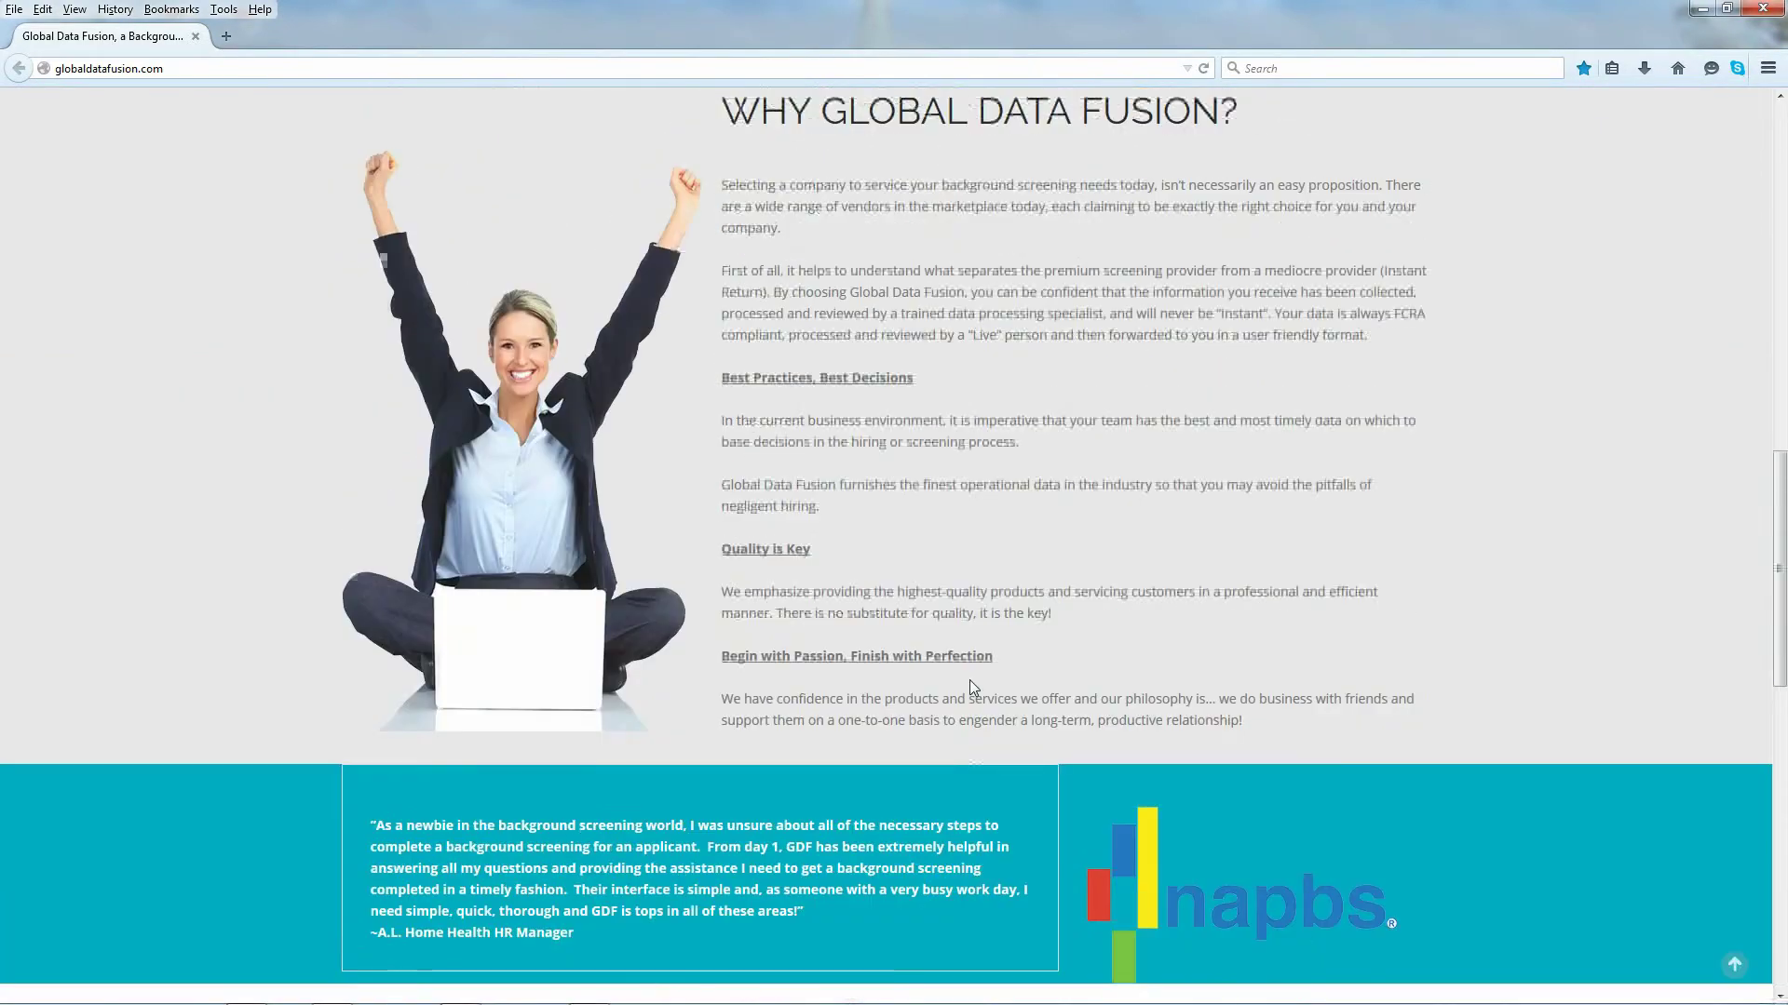
pyautogui.scroll(6, 971, 680)
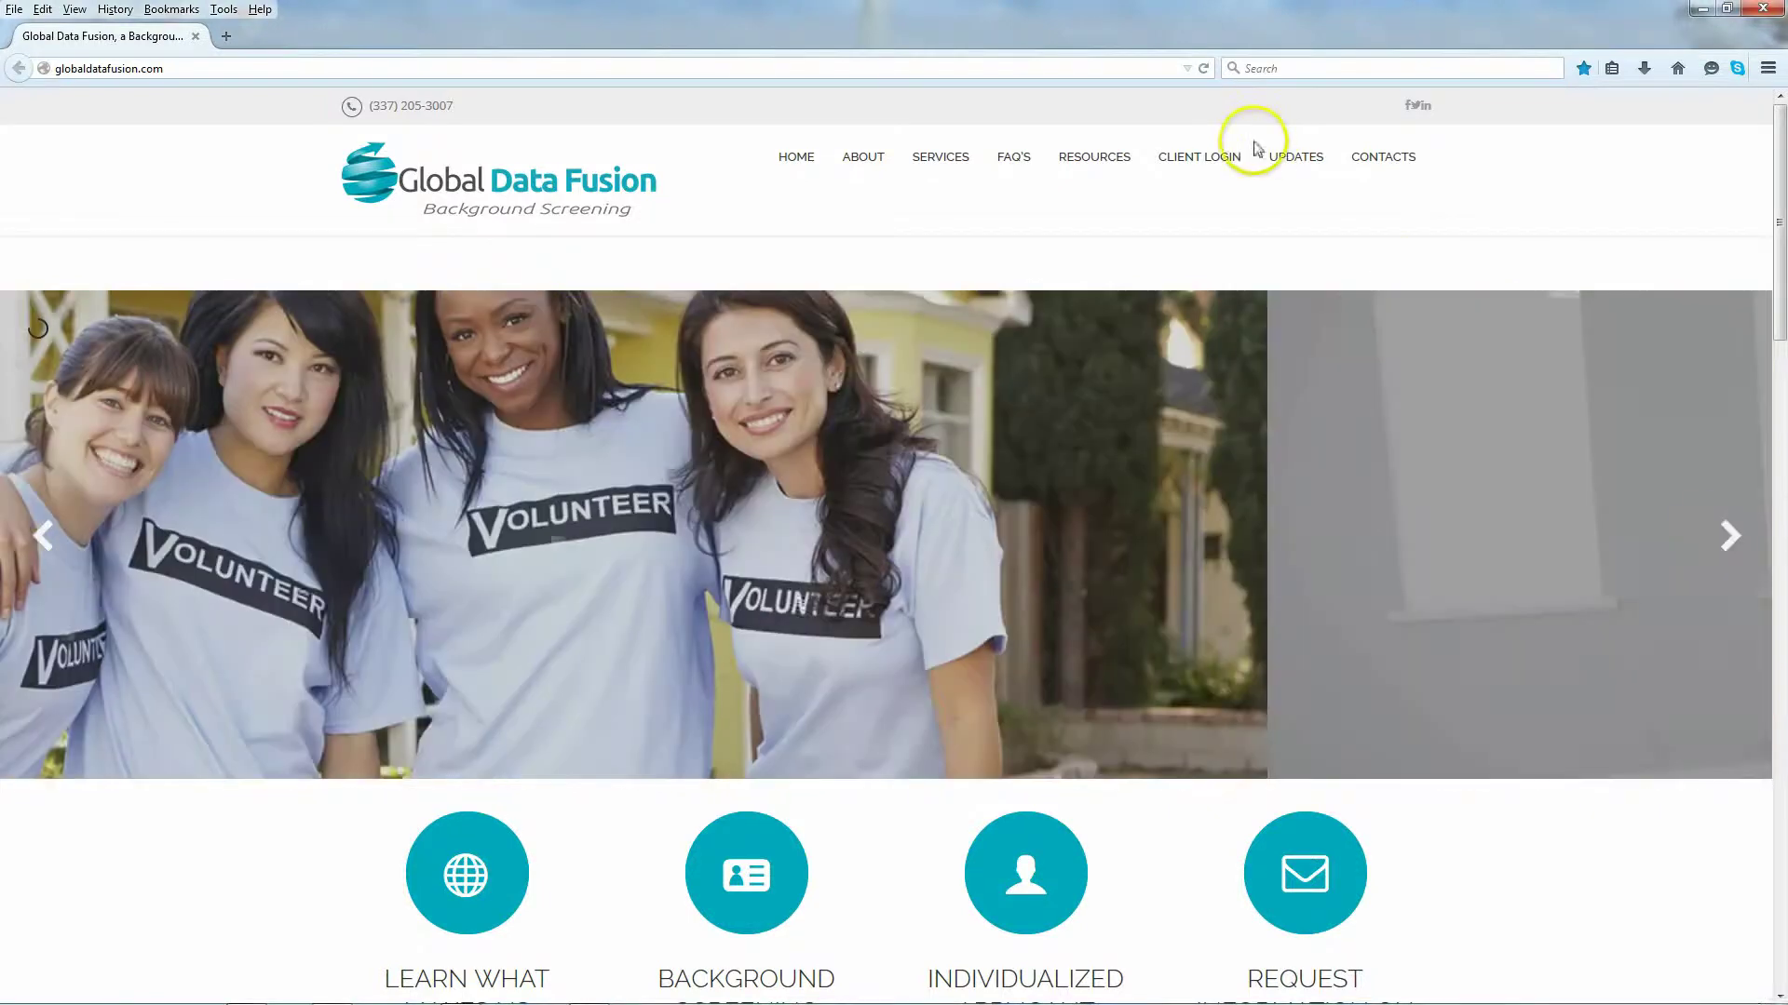
# Step: Choose DEMO SERVER under CLIENT LOGIN to bring up the username and password prompt
pyautogui.moveTo(1216, 158)
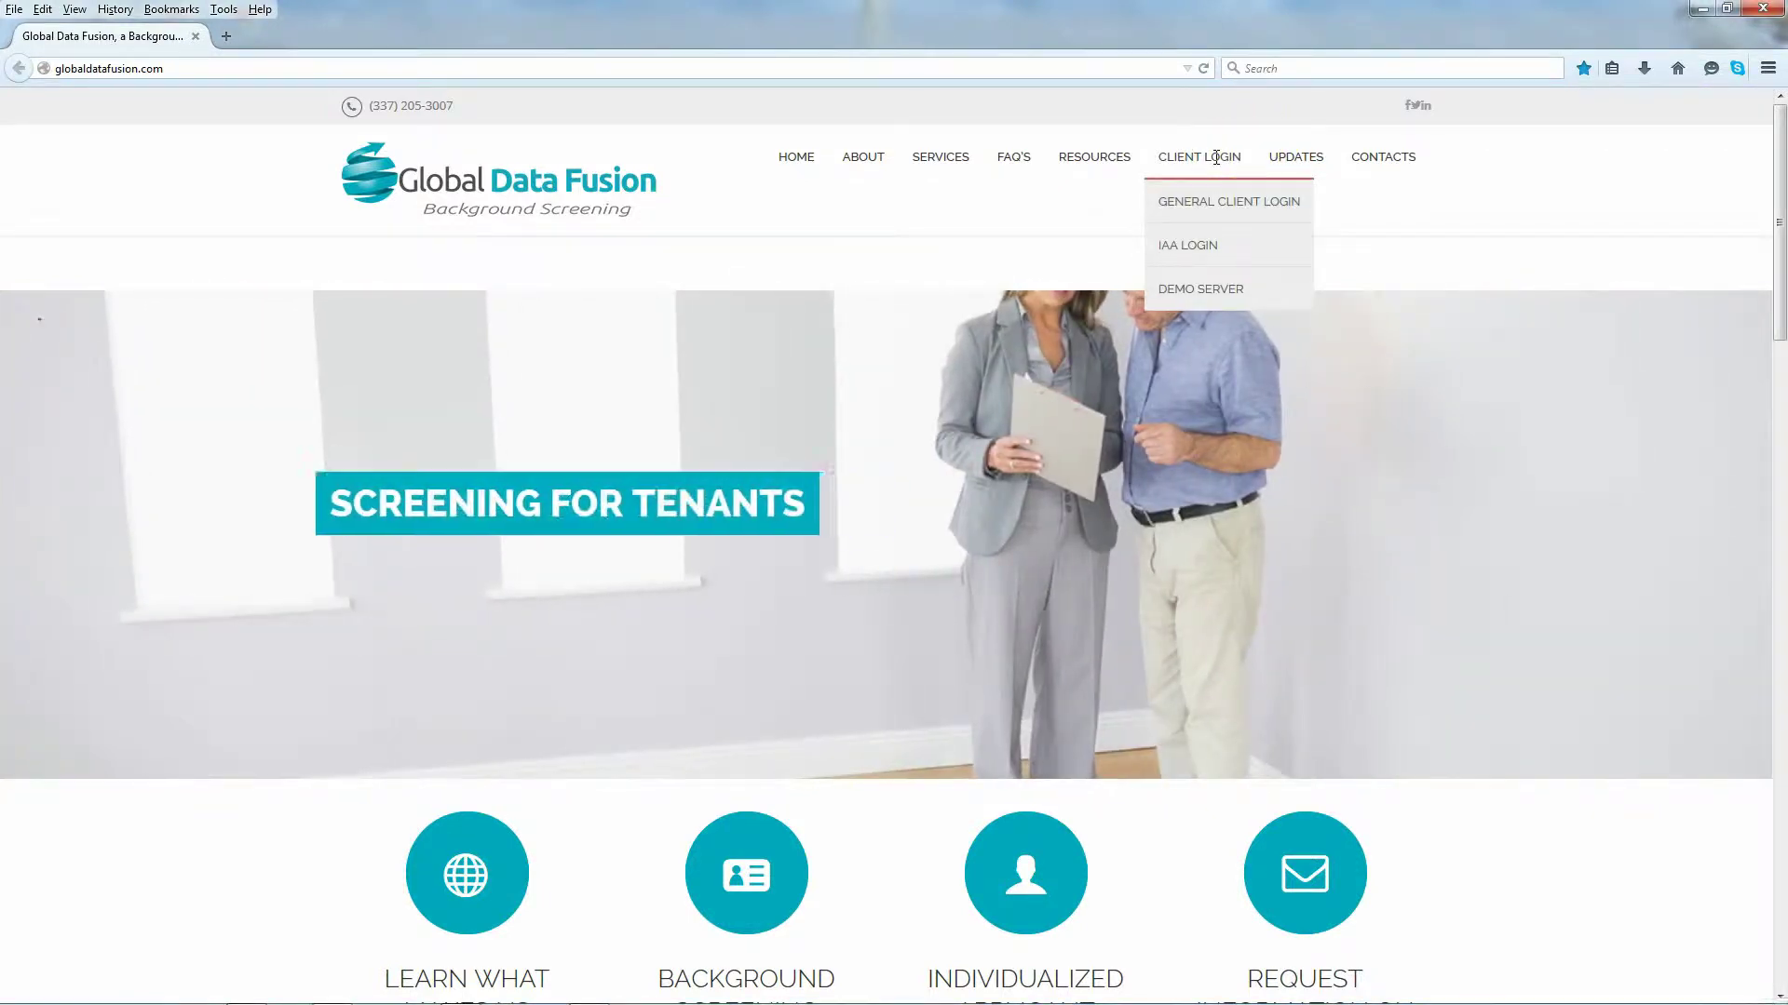
pyautogui.click(1210, 203)
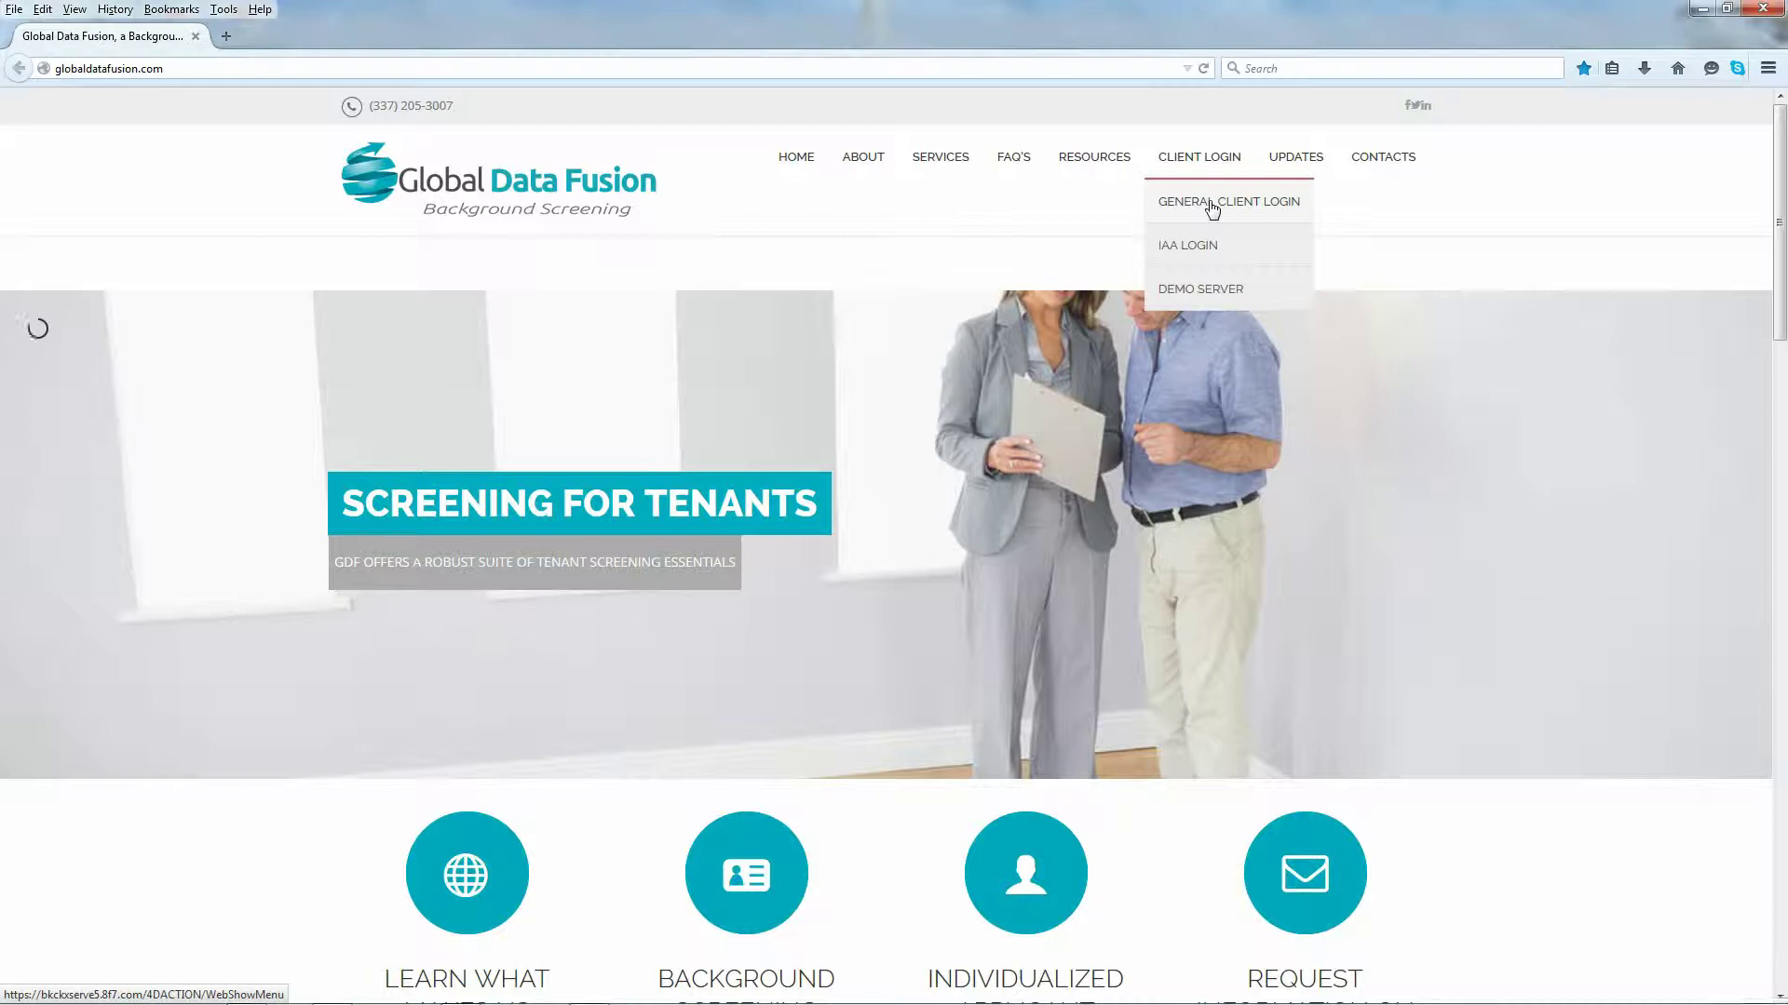
pyautogui.click(1196, 247)
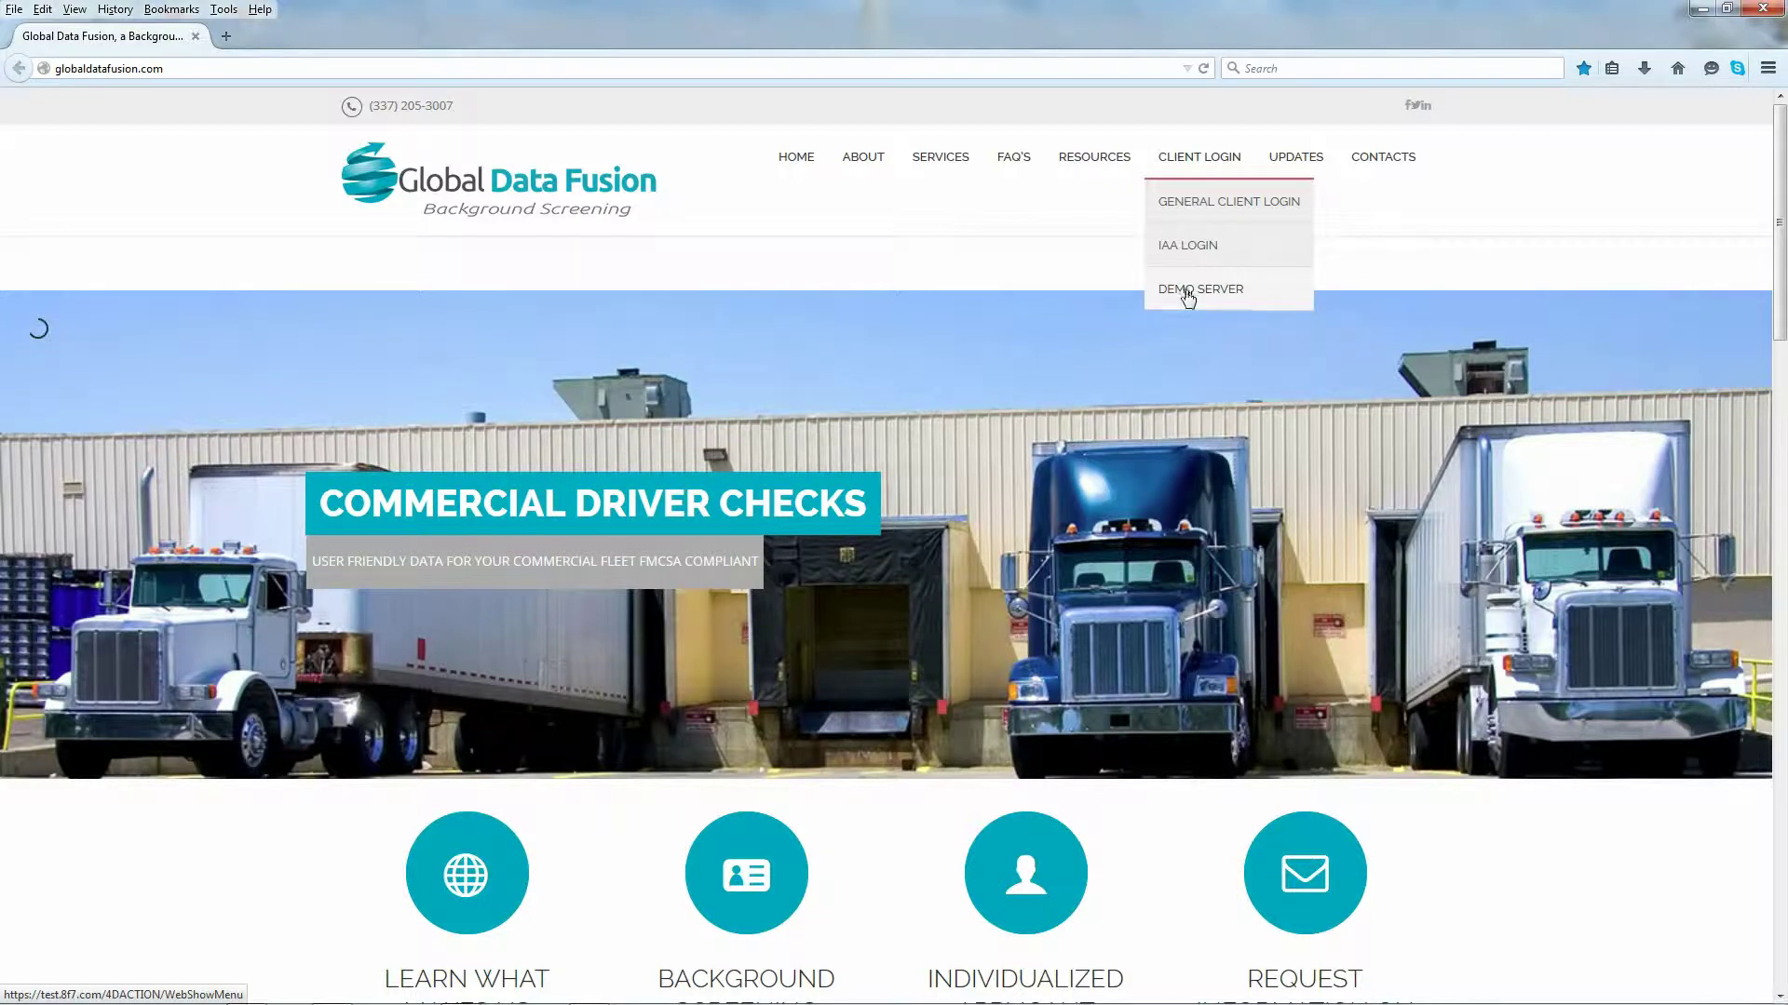
pyautogui.click(1187, 292)
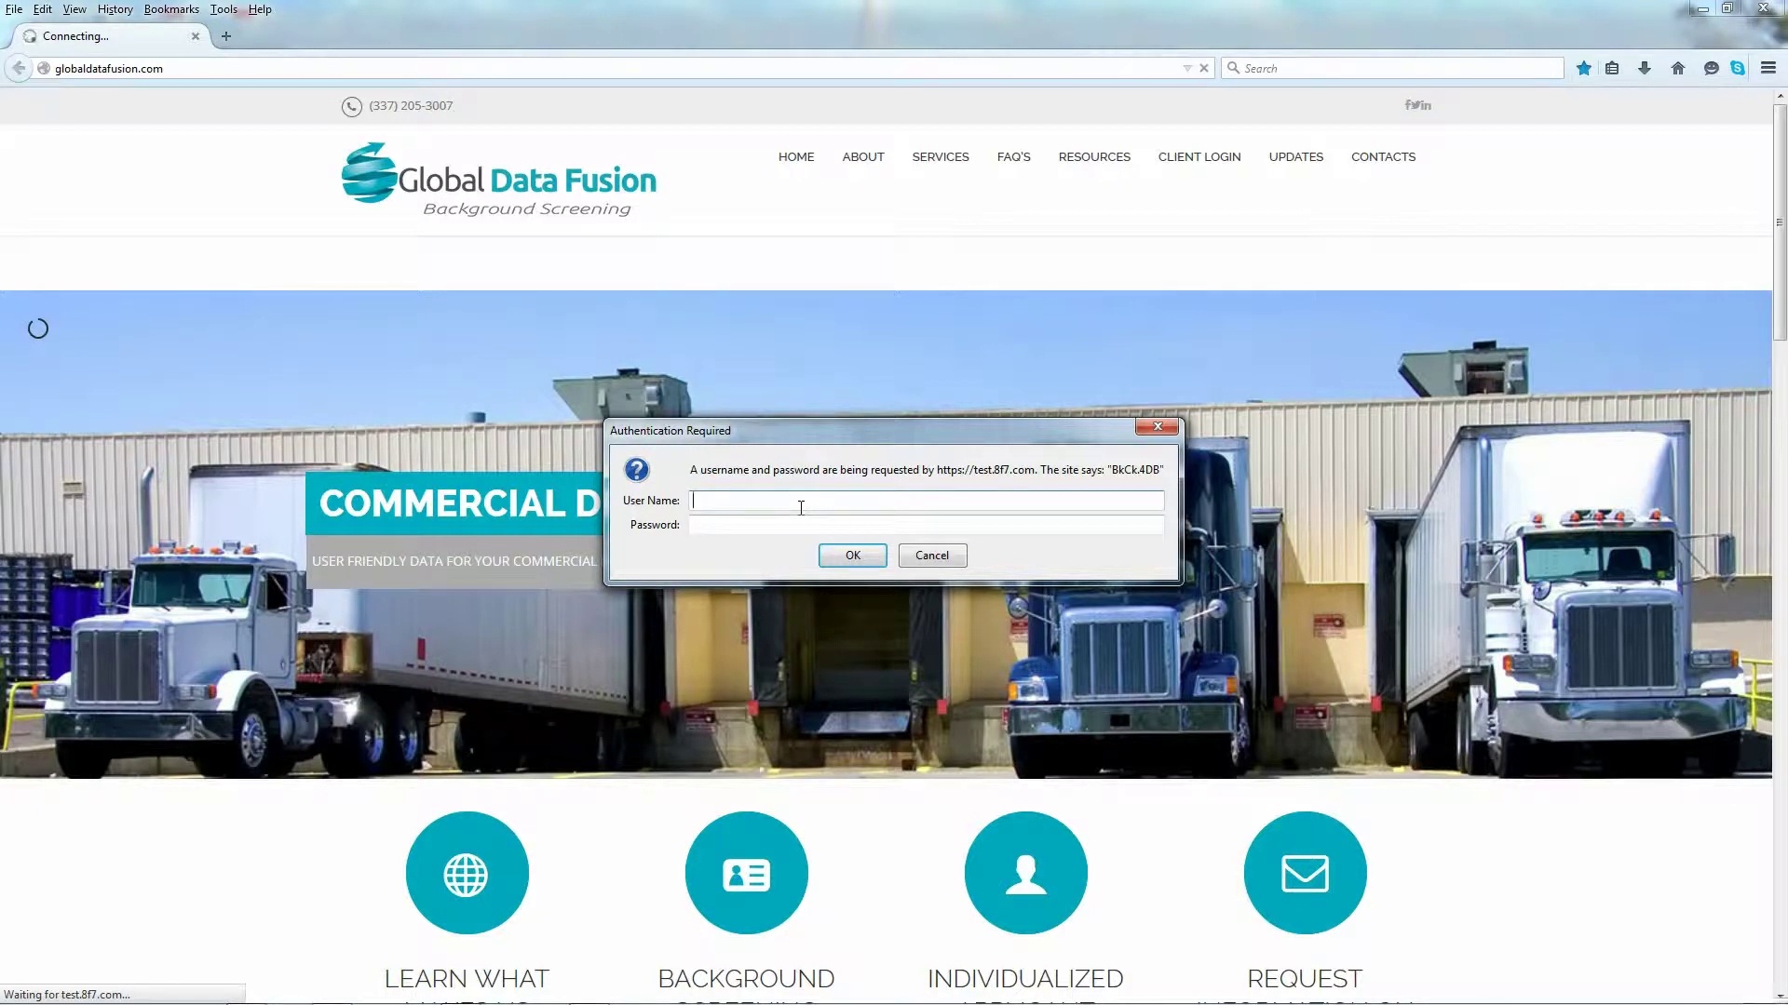
# Step: Log in with the demo account's user name and password, declining to save the password
pyautogui.click(743, 523)
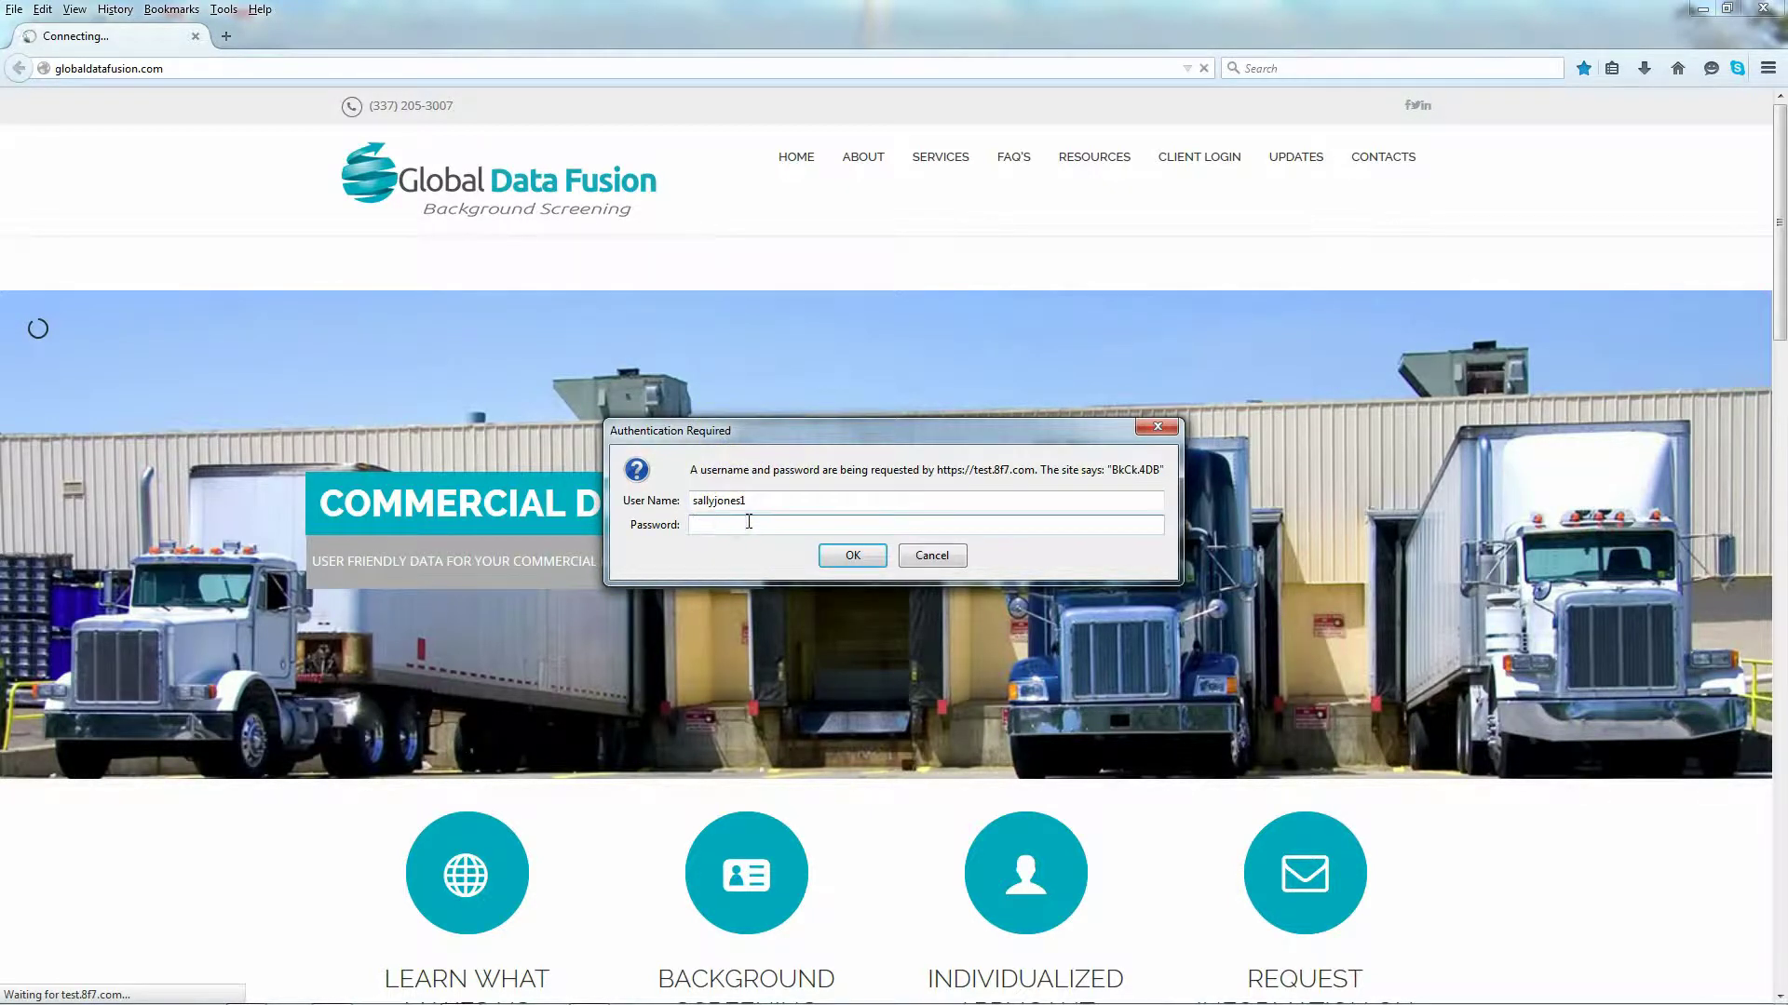
pyautogui.write('••••••••••')
pyautogui.click(850, 555)
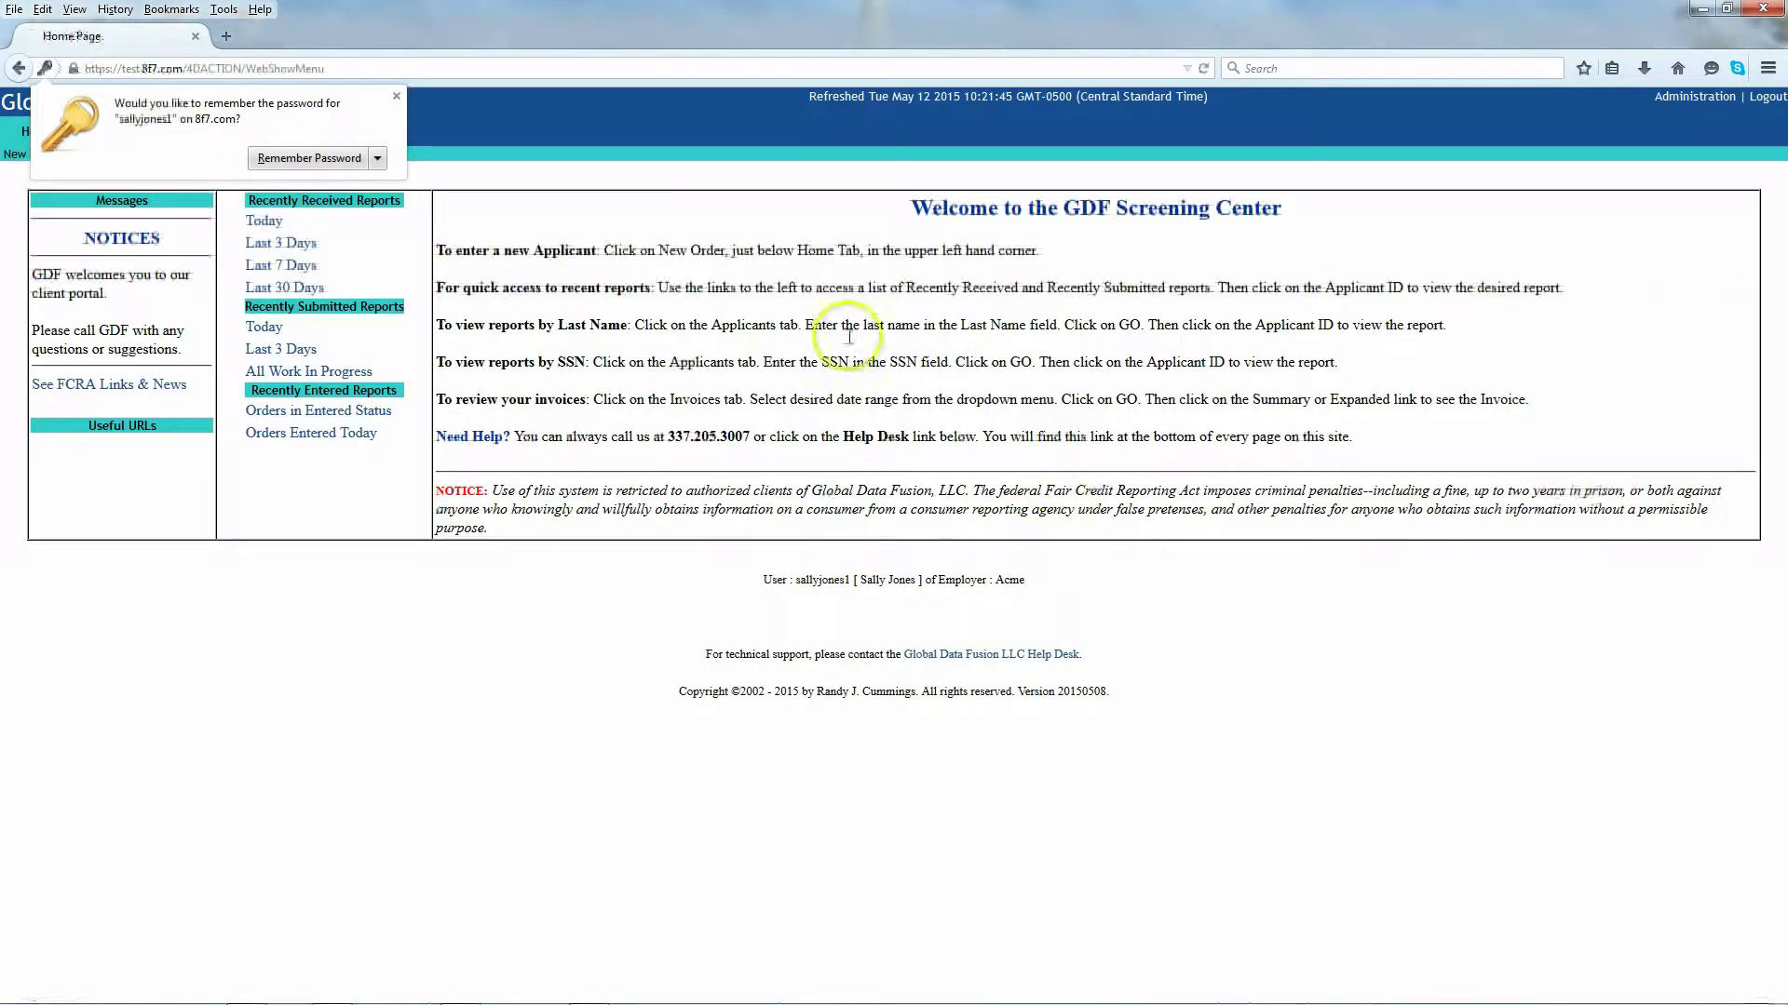
pyautogui.click(396, 96)
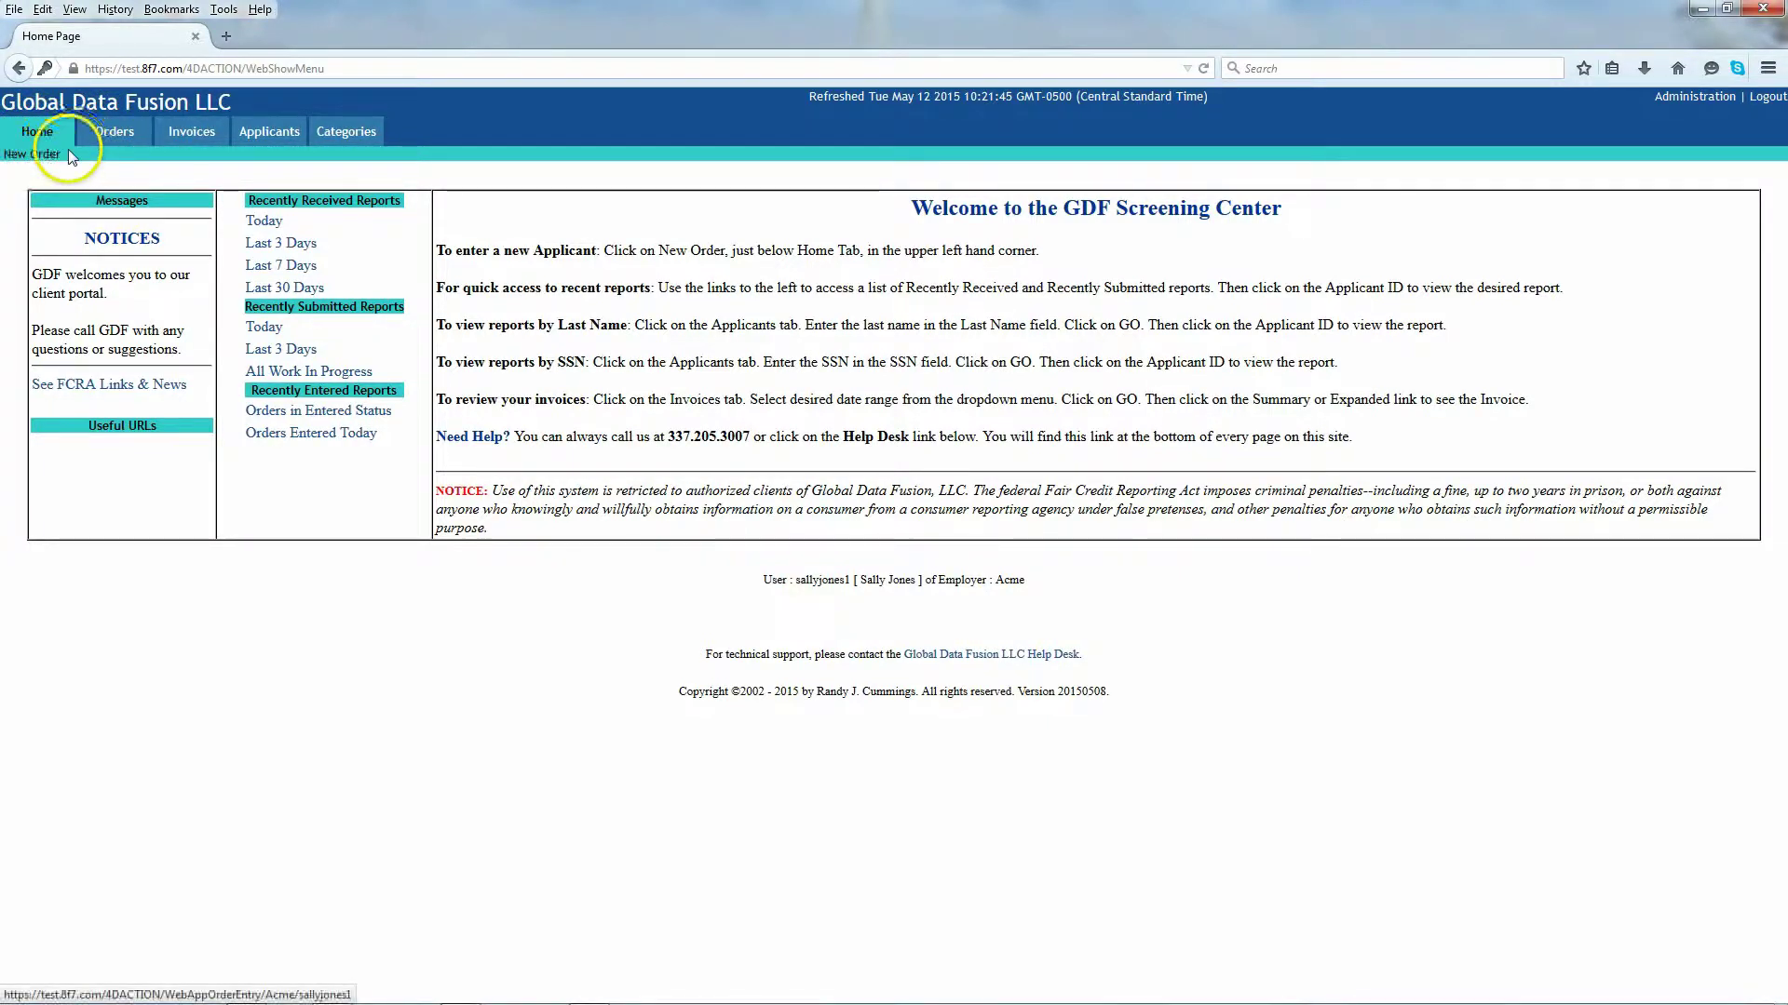
pyautogui.click(116, 136)
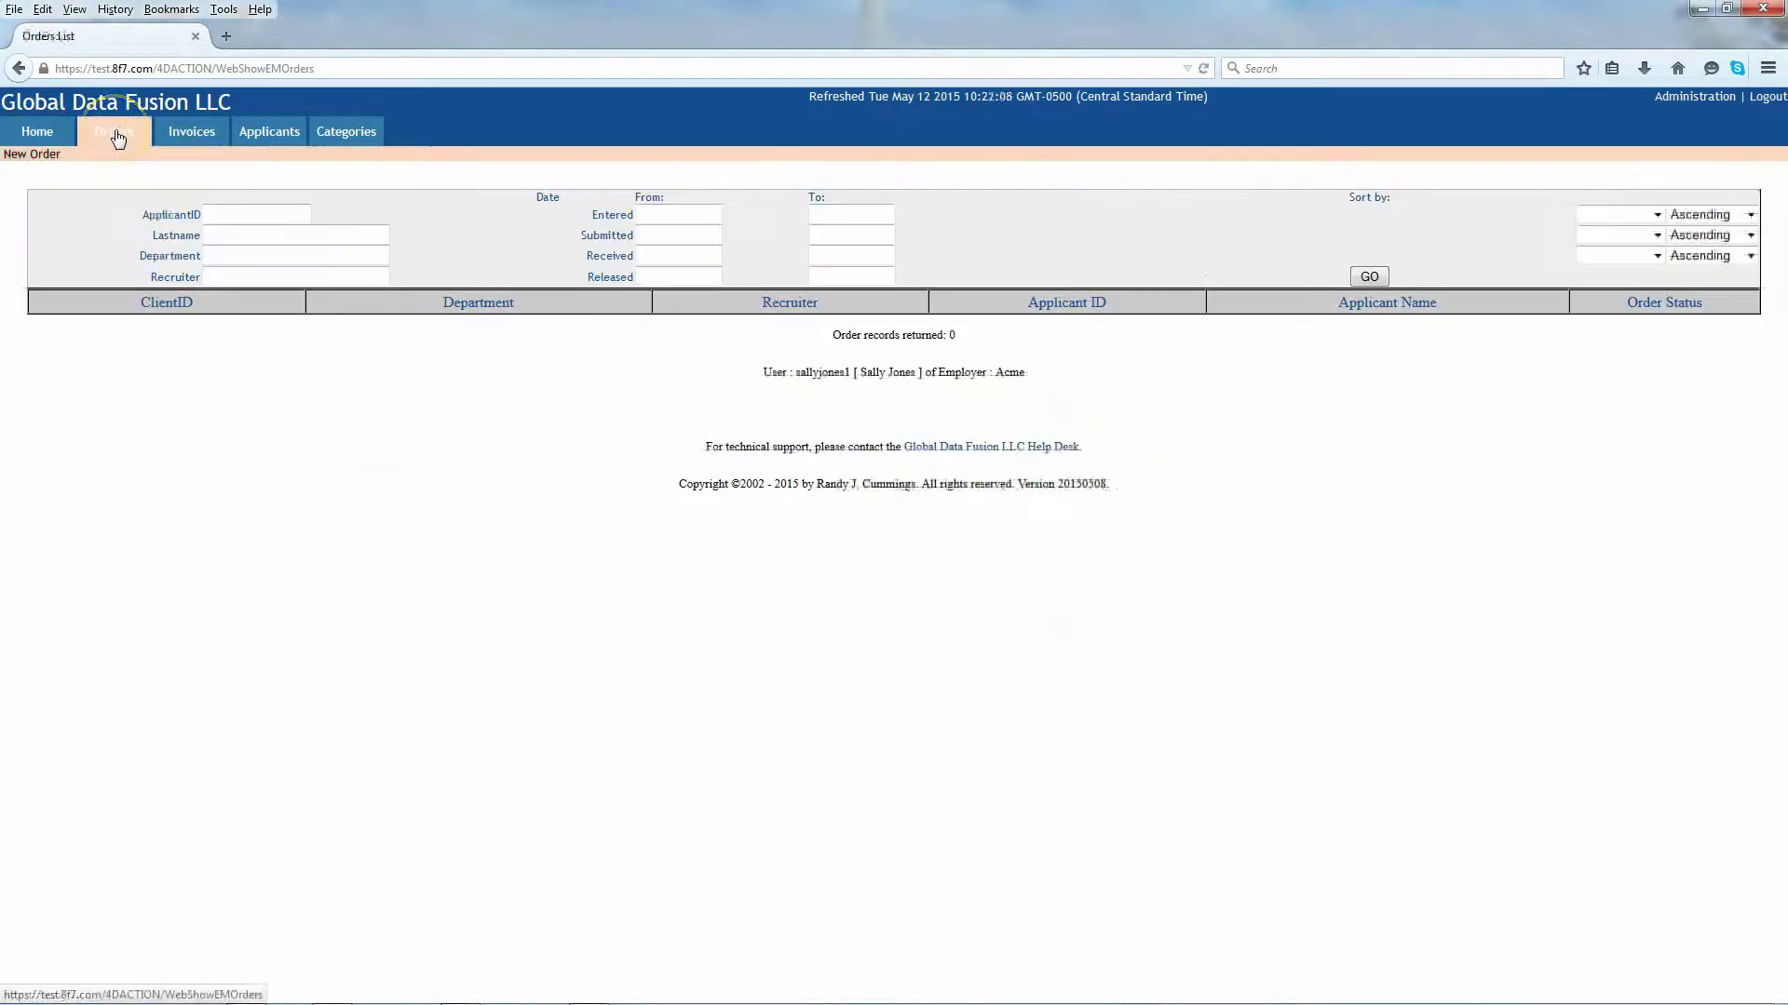
pyautogui.click(181, 133)
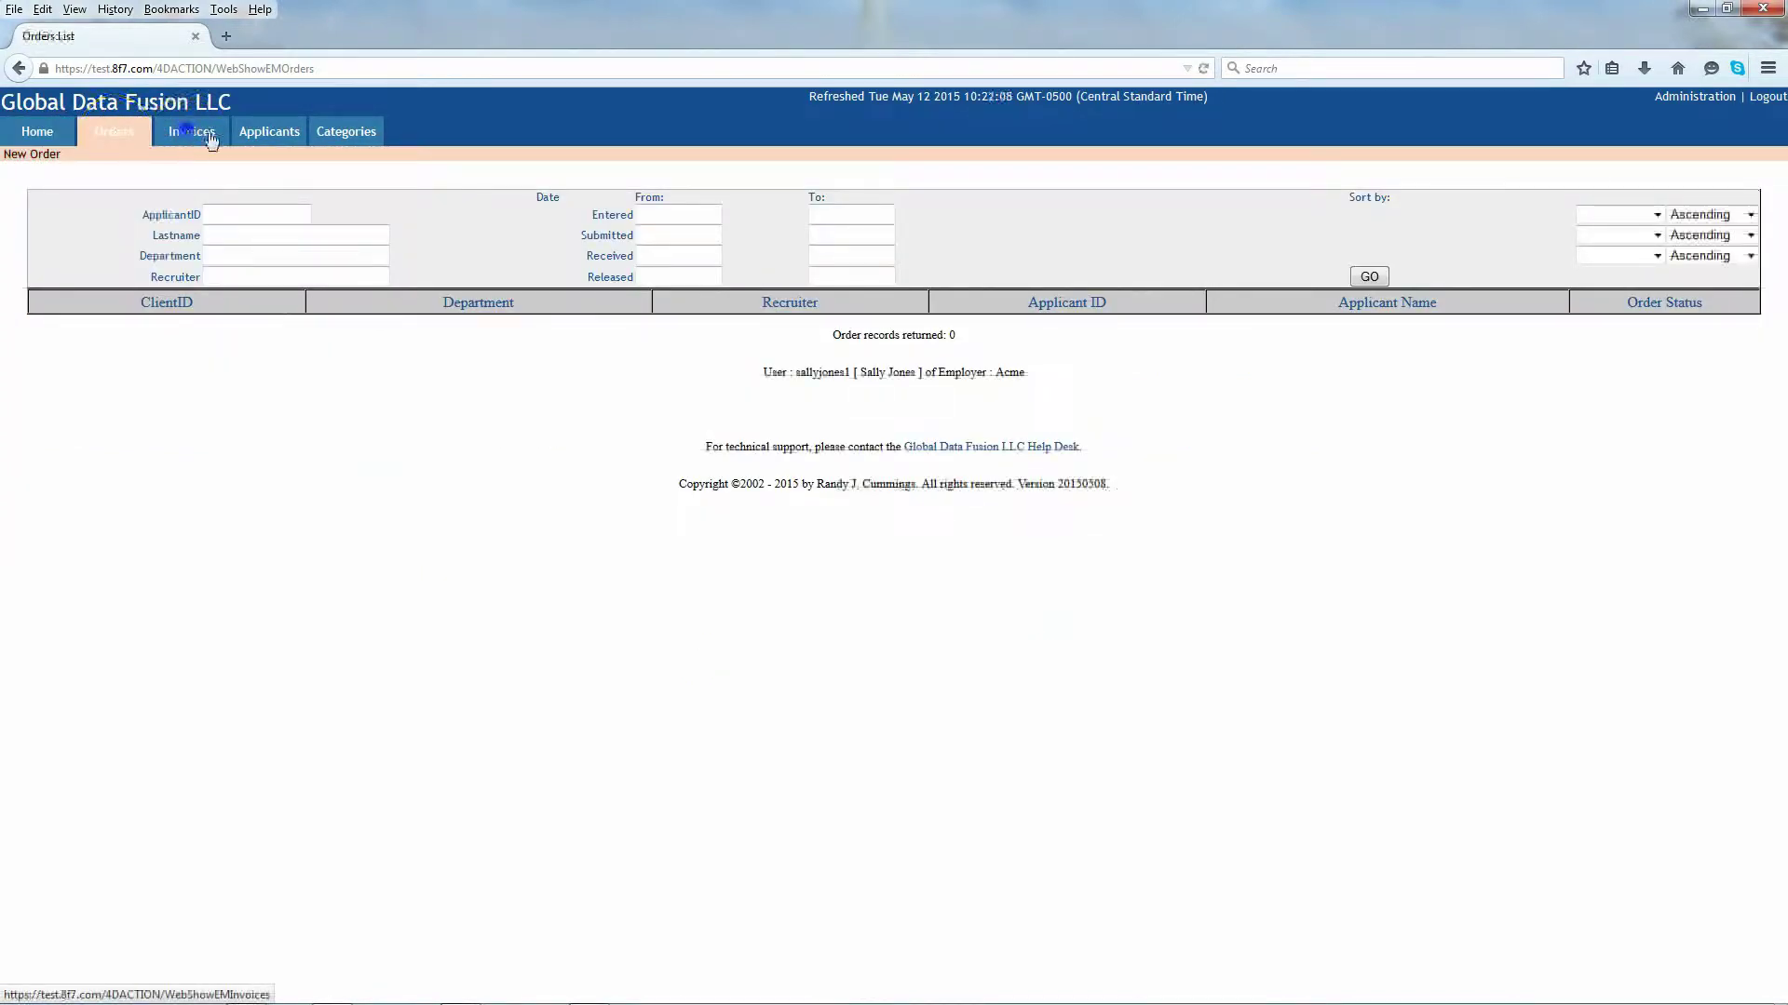
pyautogui.click(255, 131)
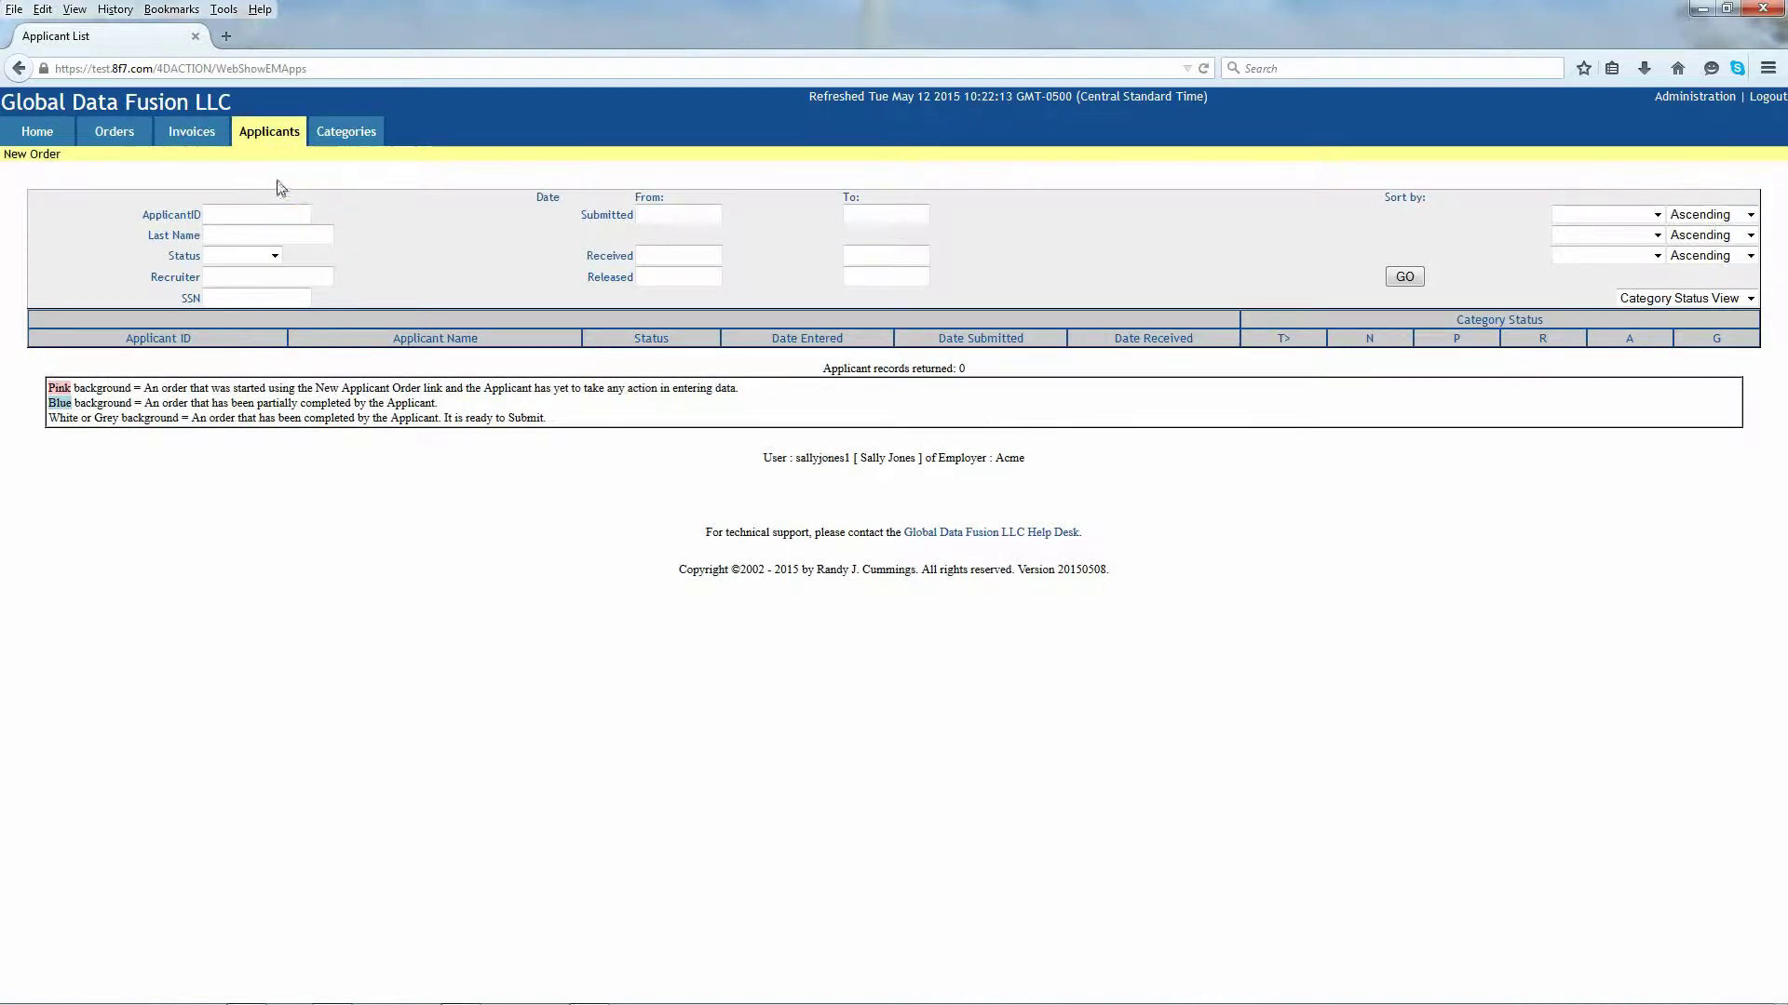
pyautogui.click(268, 133)
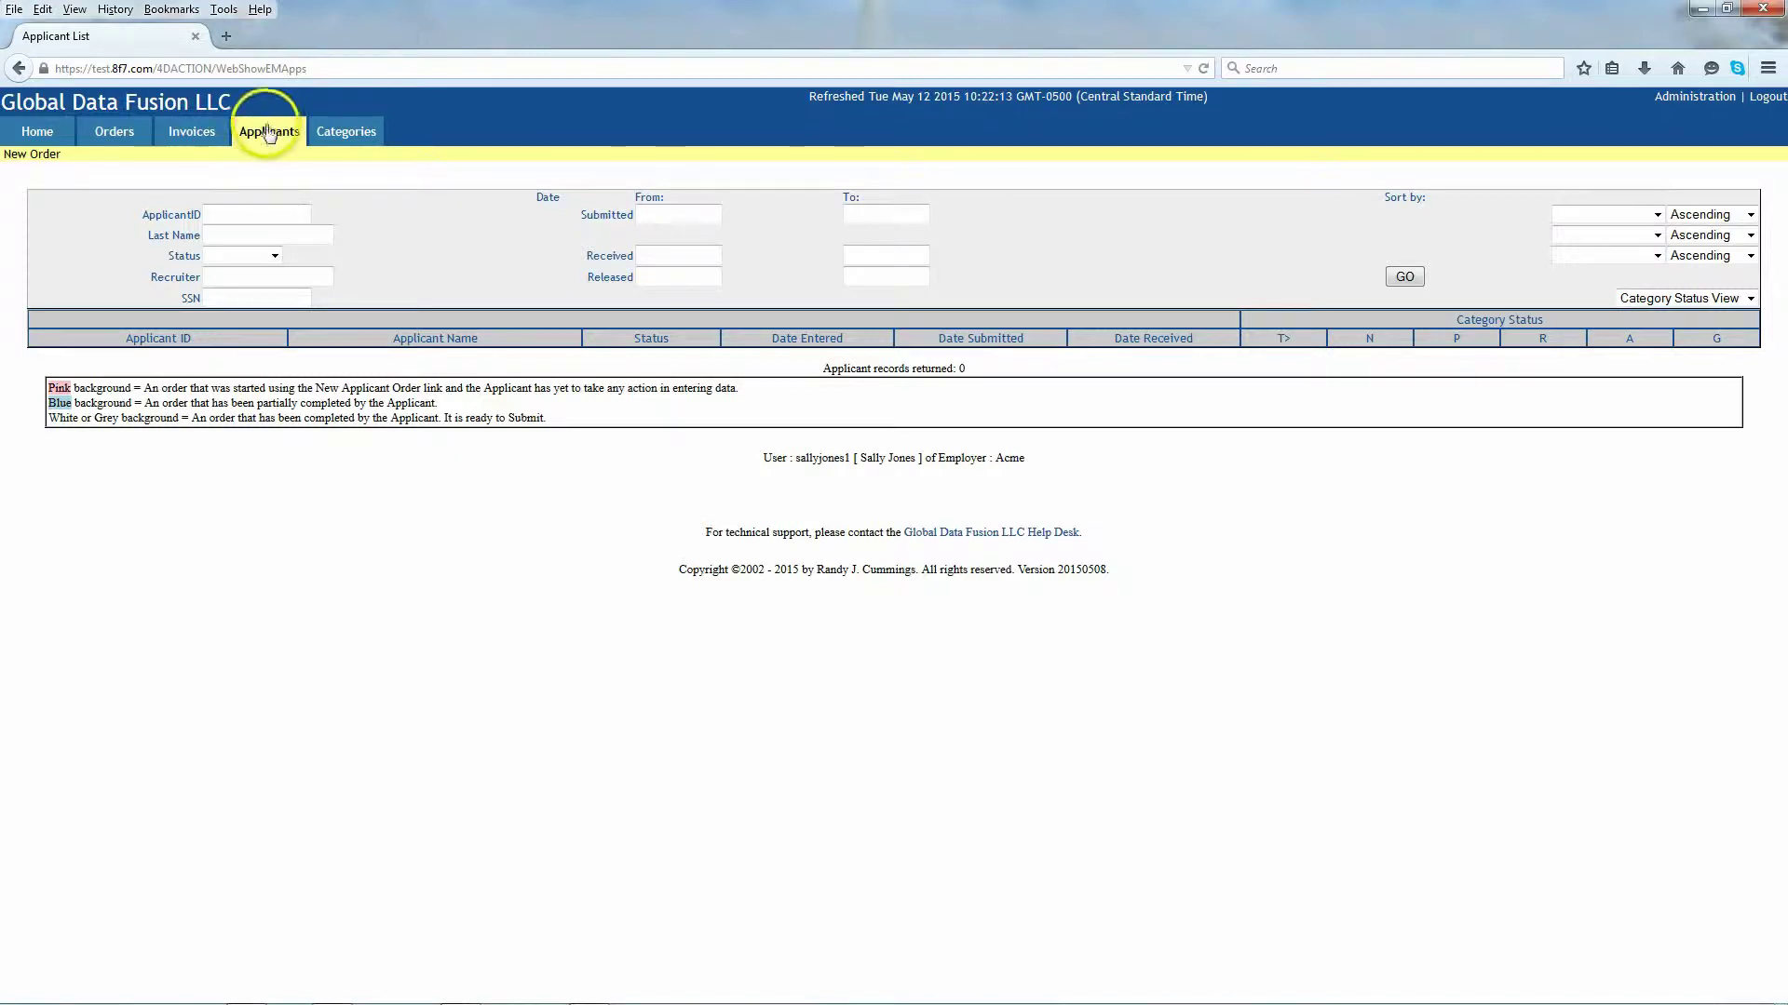
pyautogui.click(346, 131)
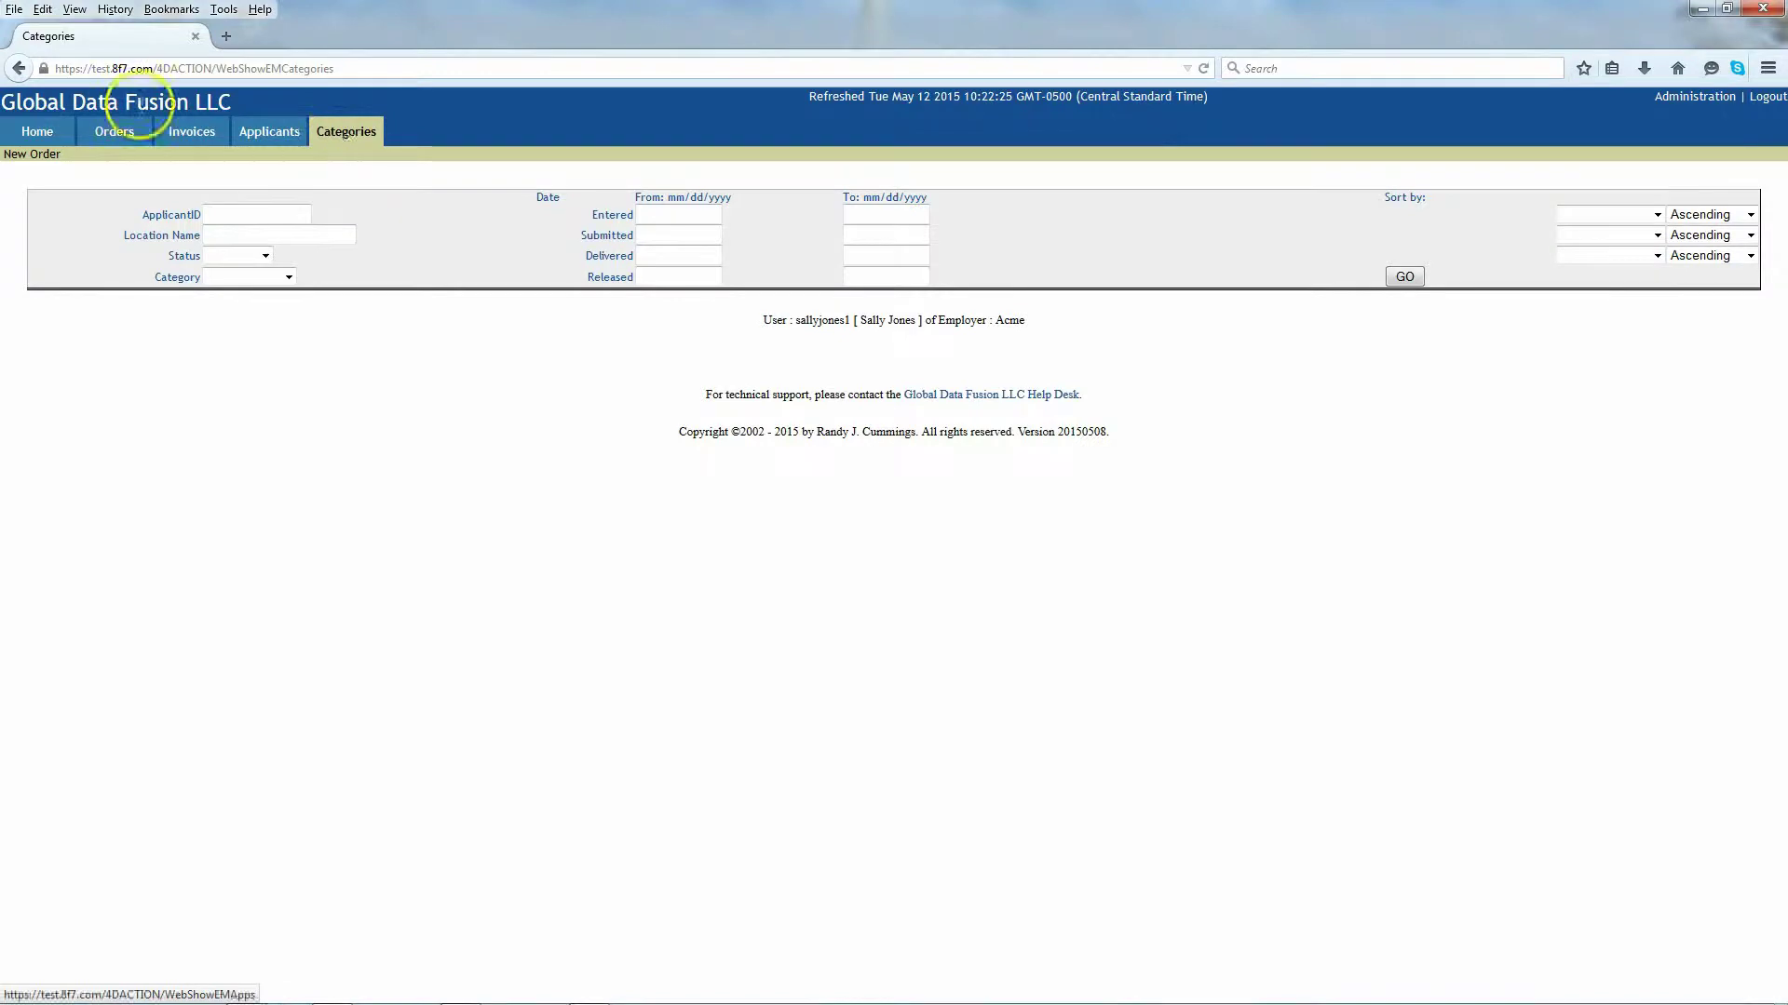
pyautogui.click(37, 133)
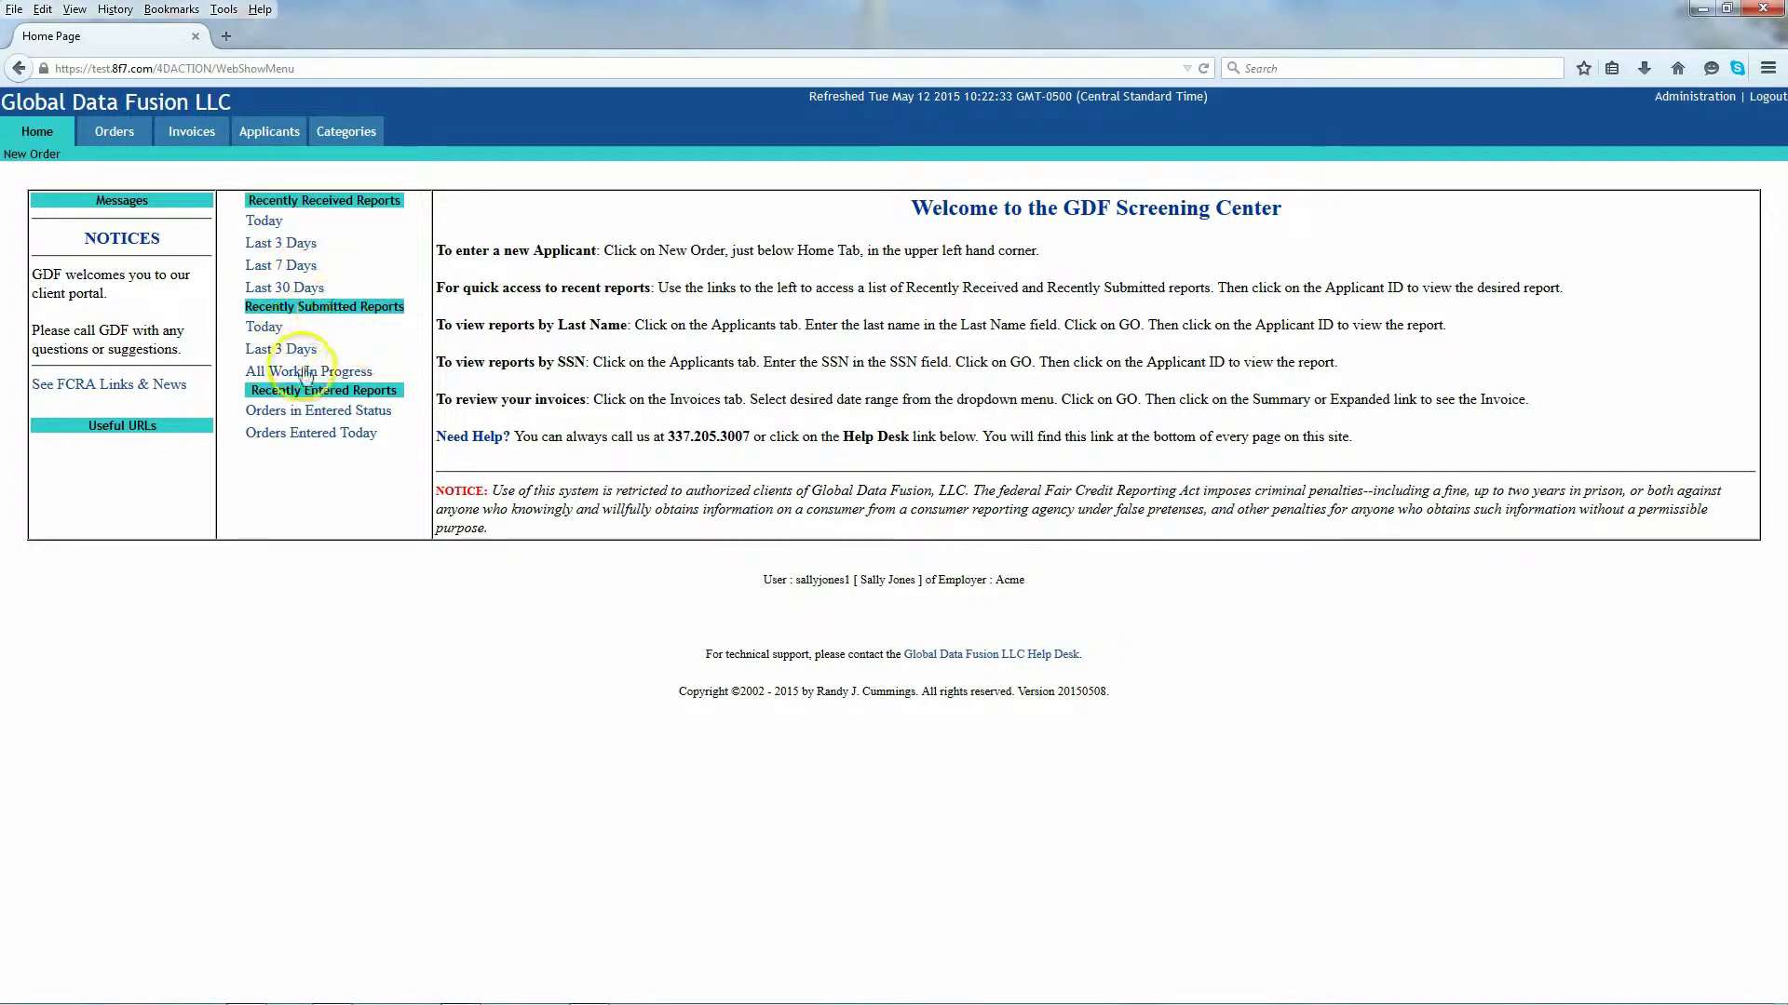
pyautogui.click(310, 438)
pyautogui.click(346, 453)
pyautogui.click(210, 279)
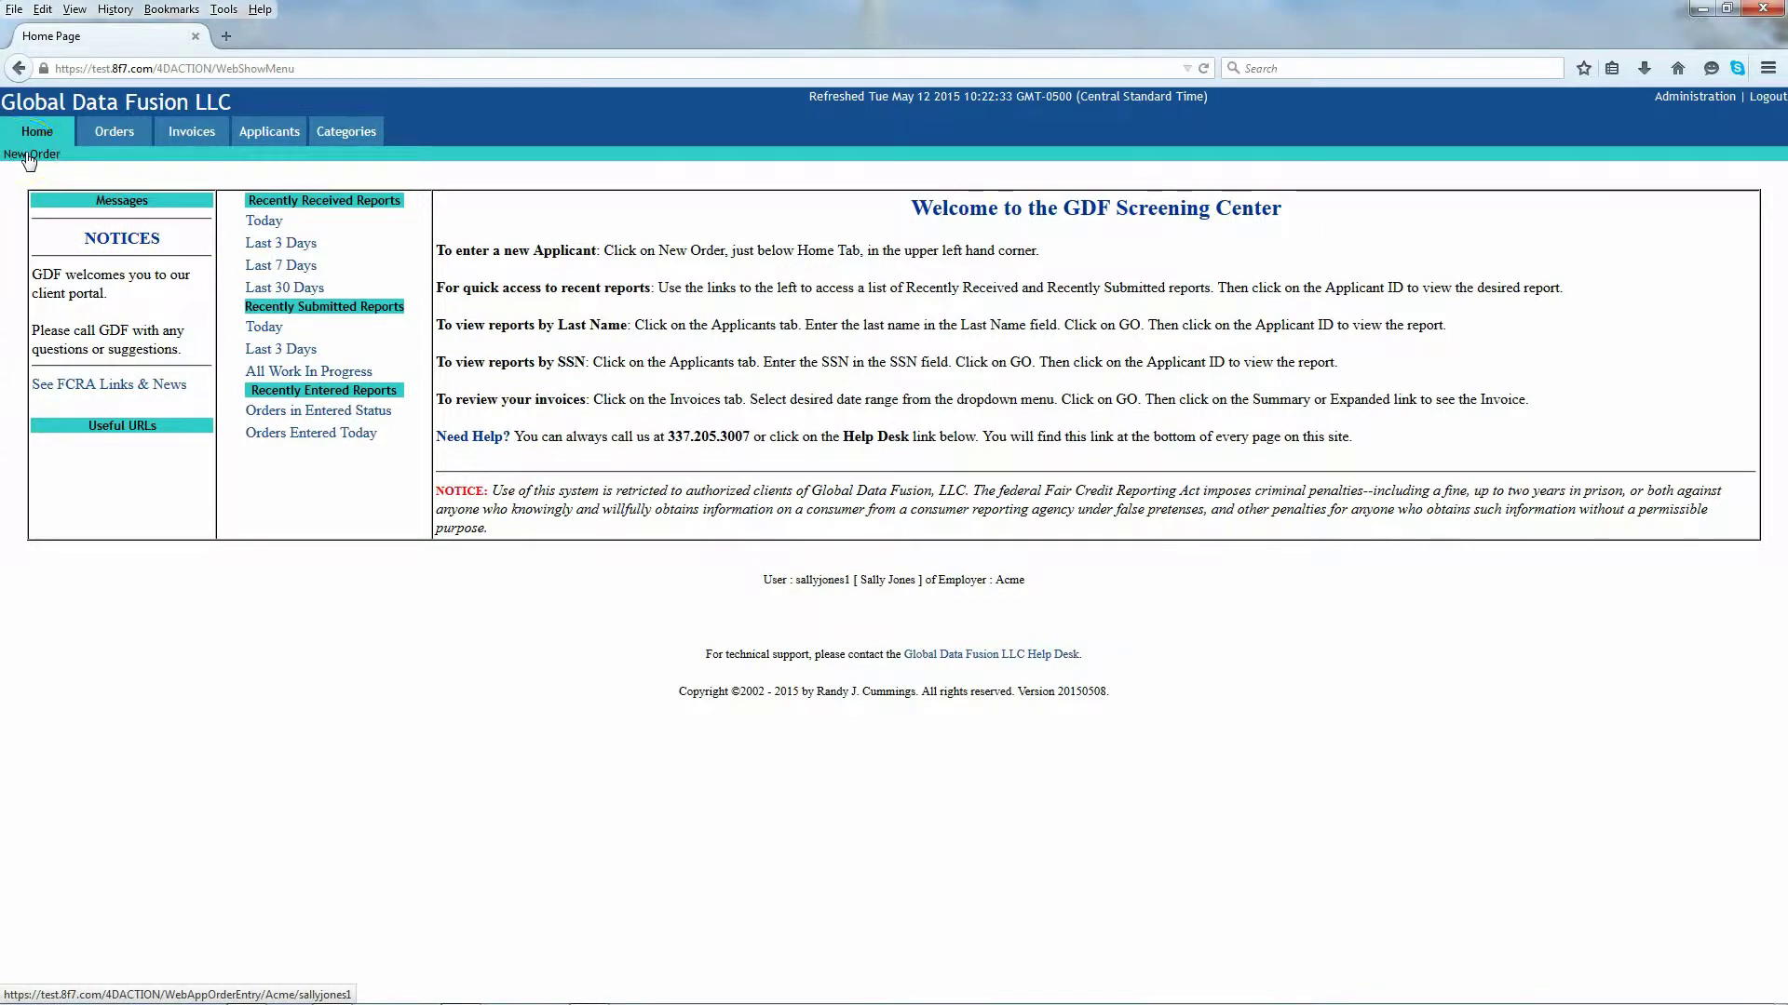
# Step: Start a new order and enter Accounting as its department
pyautogui.click(28, 156)
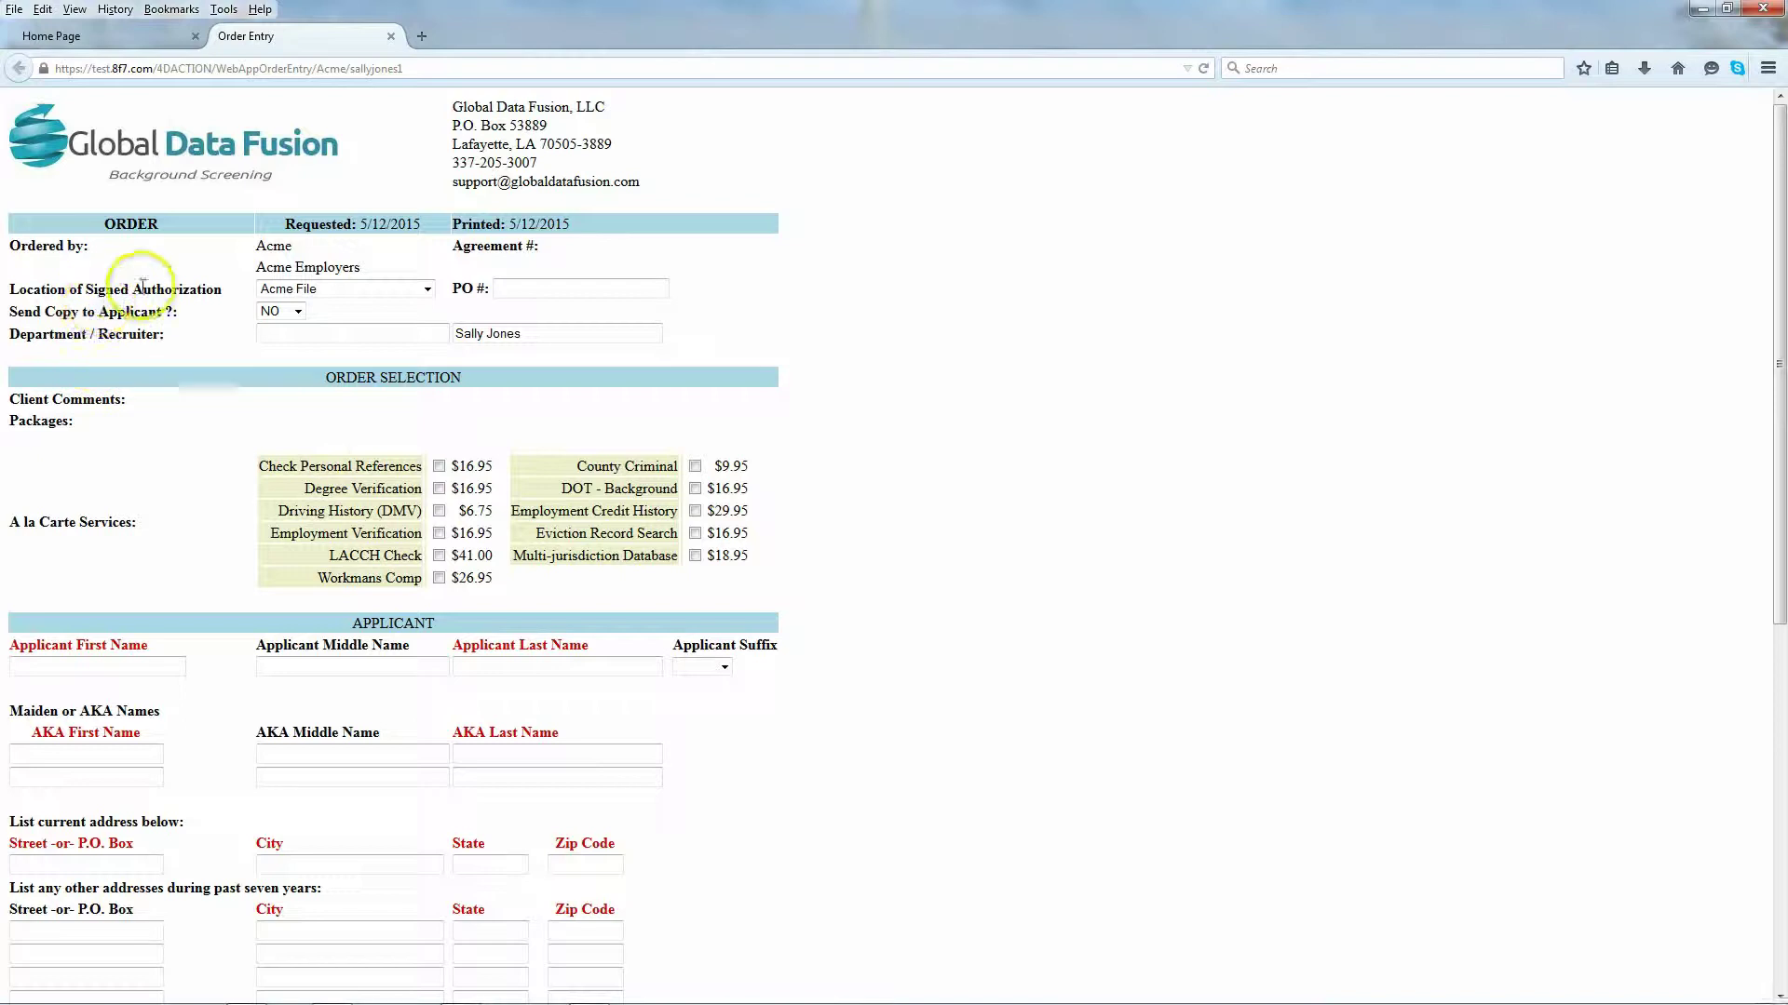
pyautogui.moveTo(529, 338); pyautogui.dragTo(449, 336)
pyautogui.click(518, 341)
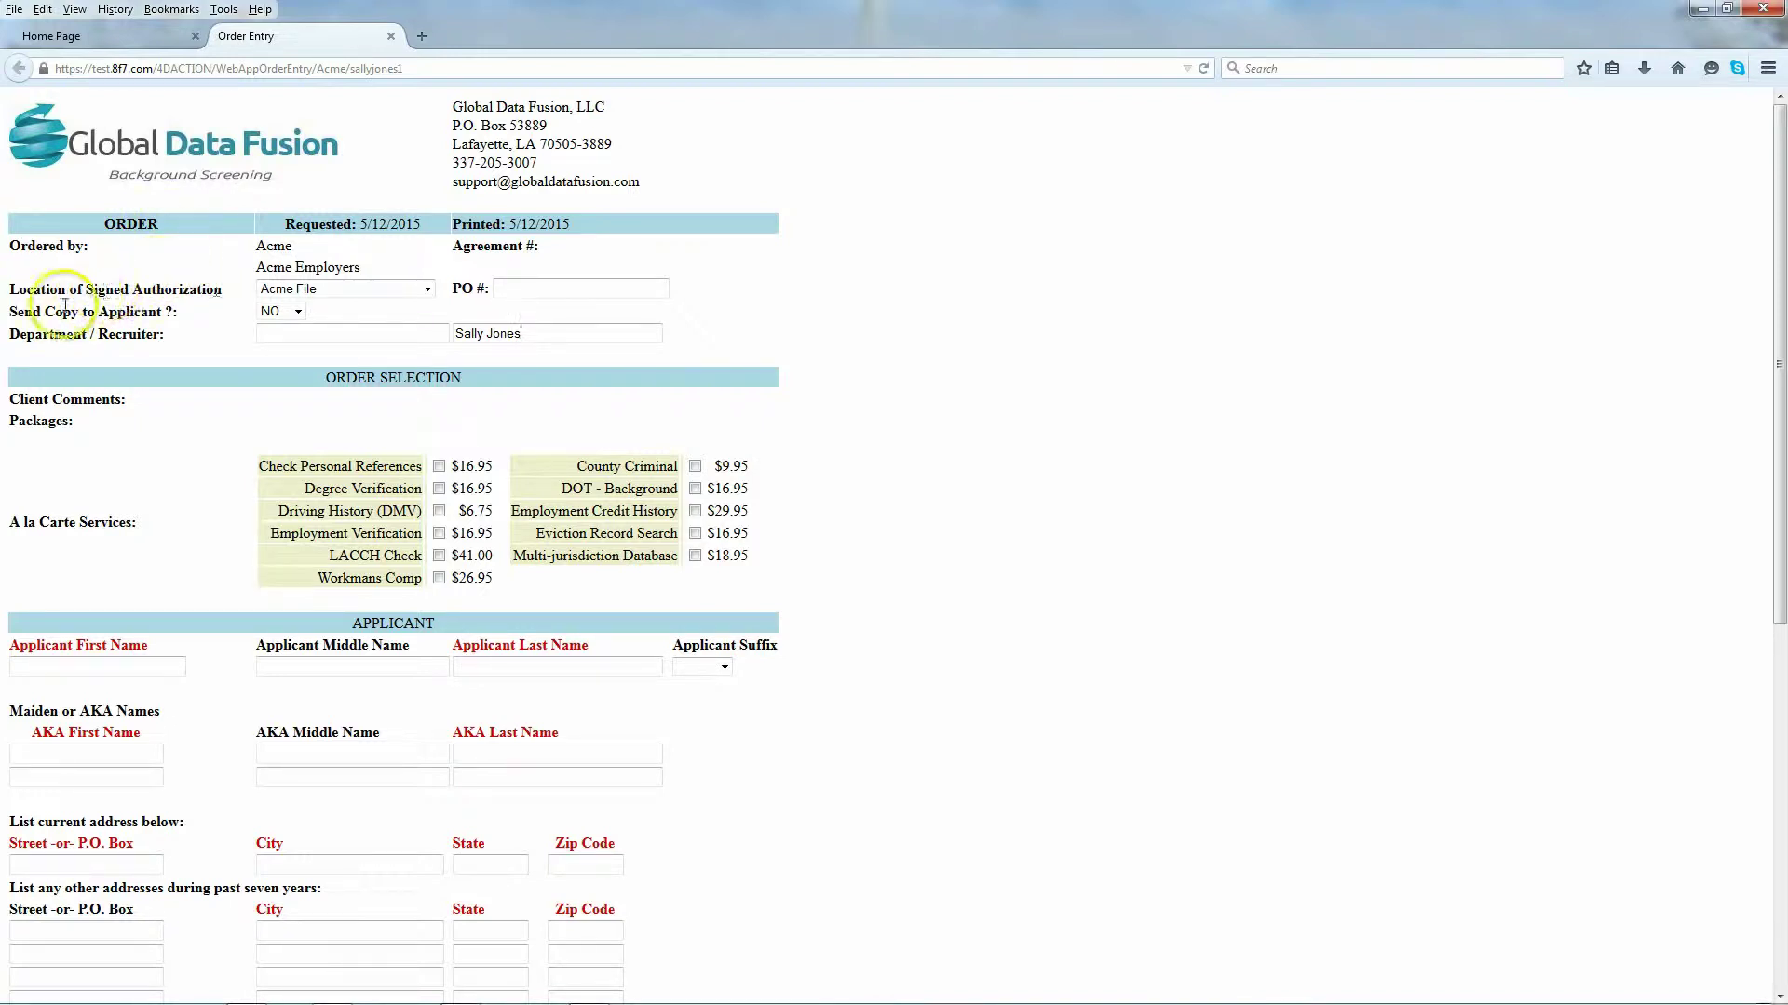
pyautogui.click(286, 334)
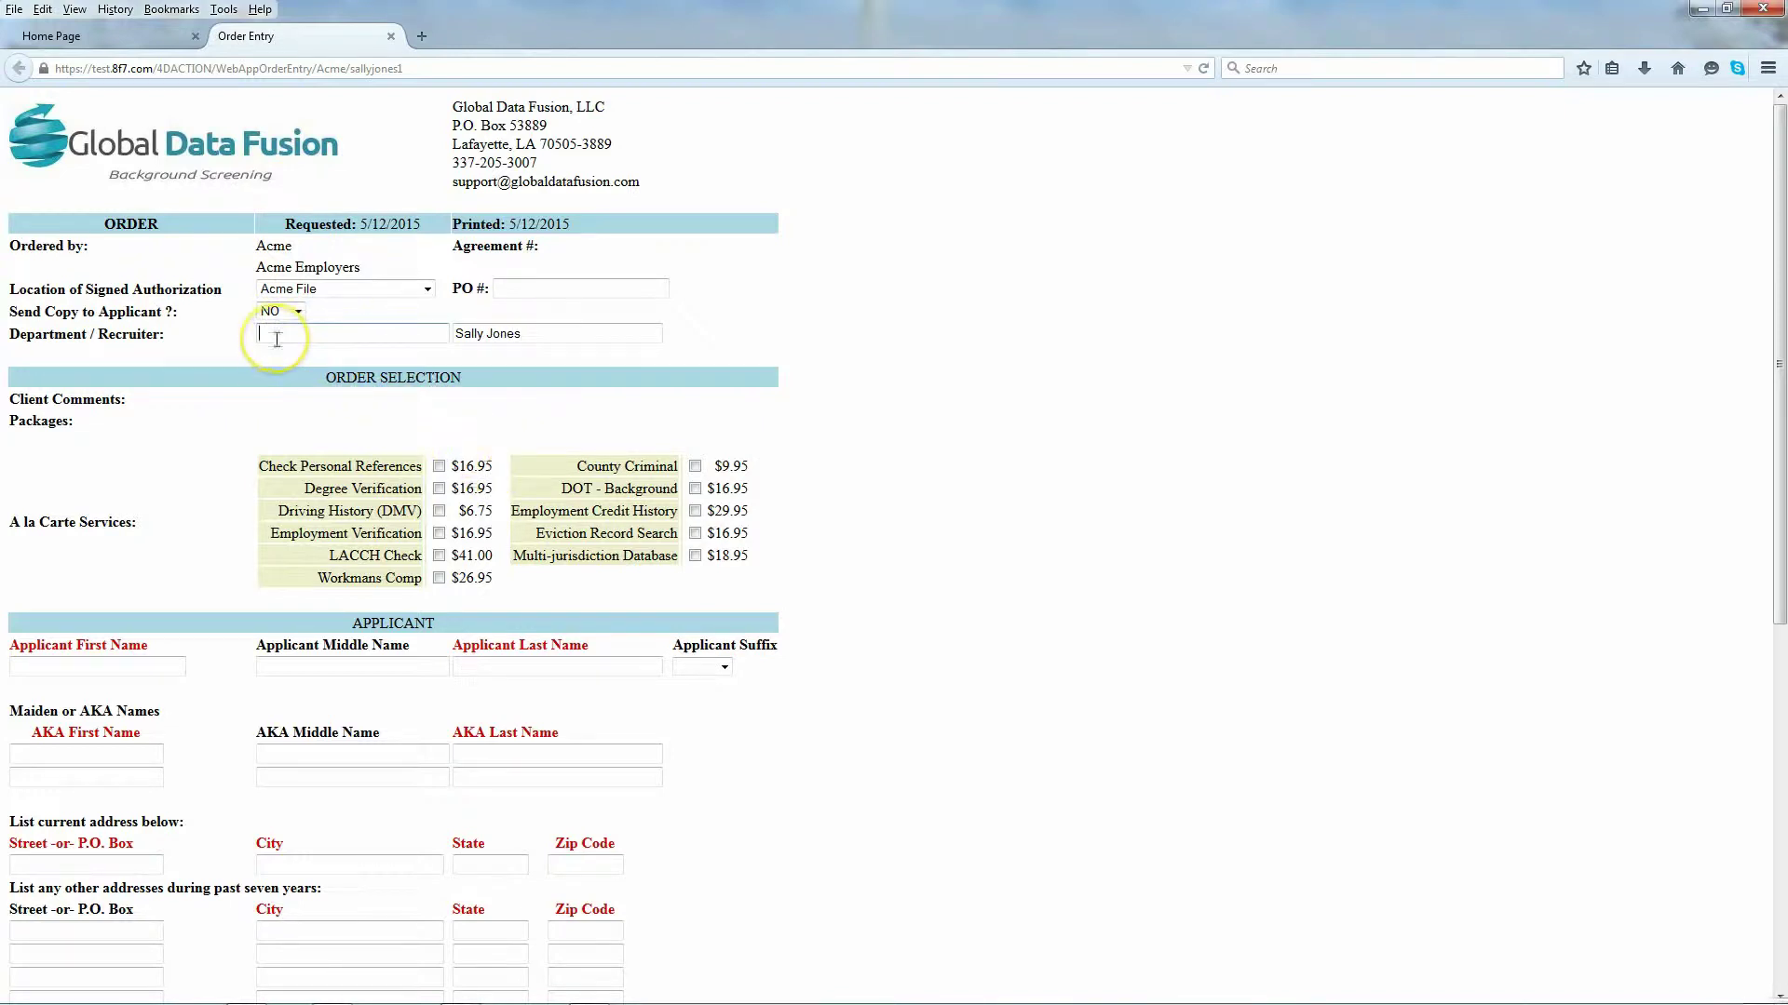
pyautogui.write('Accounting')
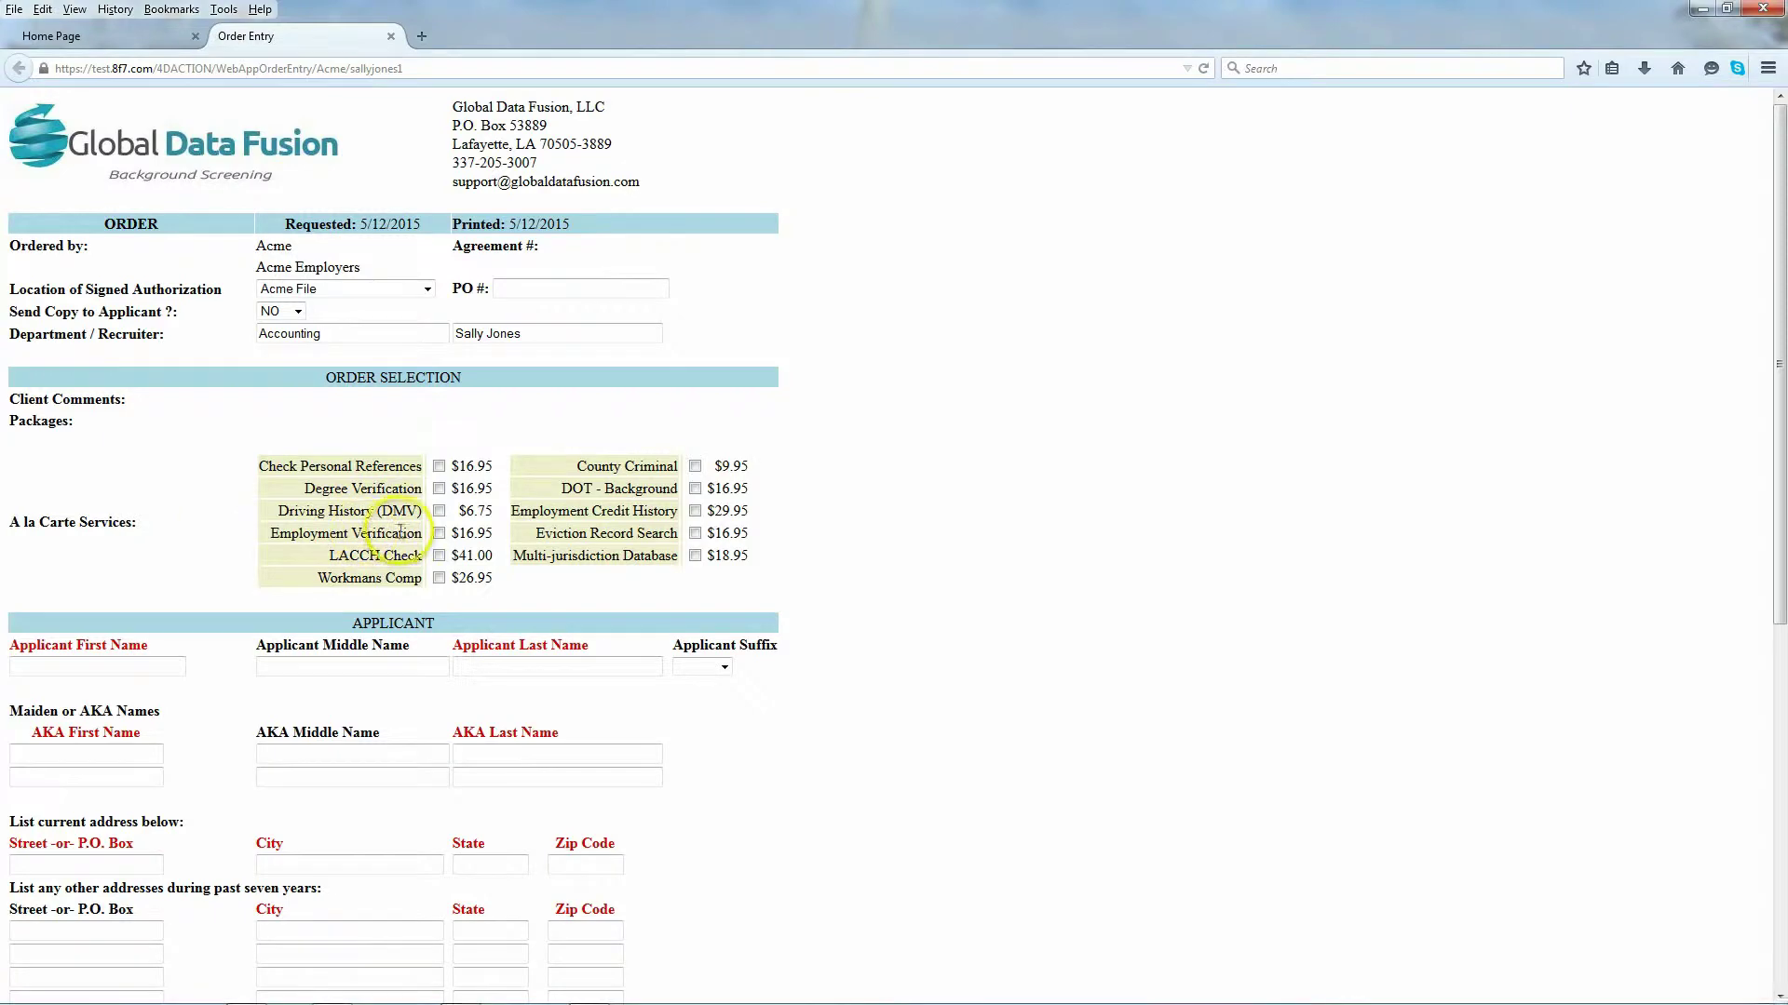
# Step: Tick Multi-jurisdiction Database, County Criminal and Driving History (DMV), leaving LACCH Check unticked
pyautogui.scroll(-2, 410, 521)
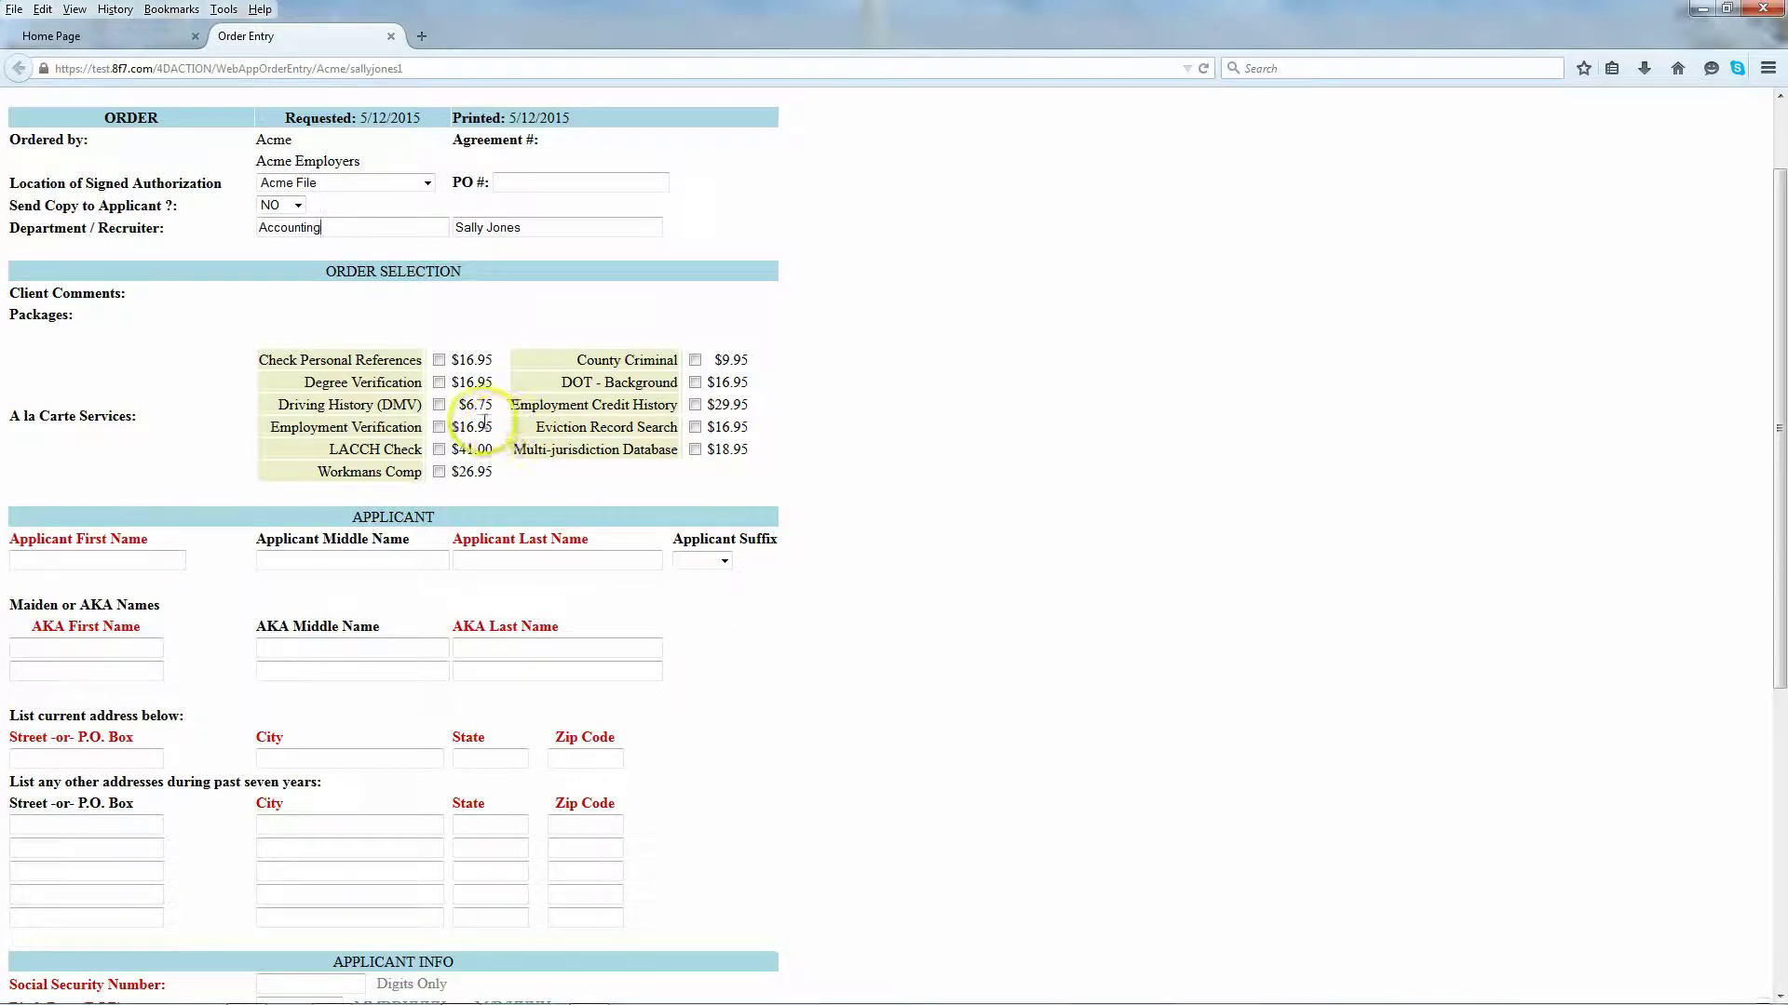
pyautogui.click(695, 448)
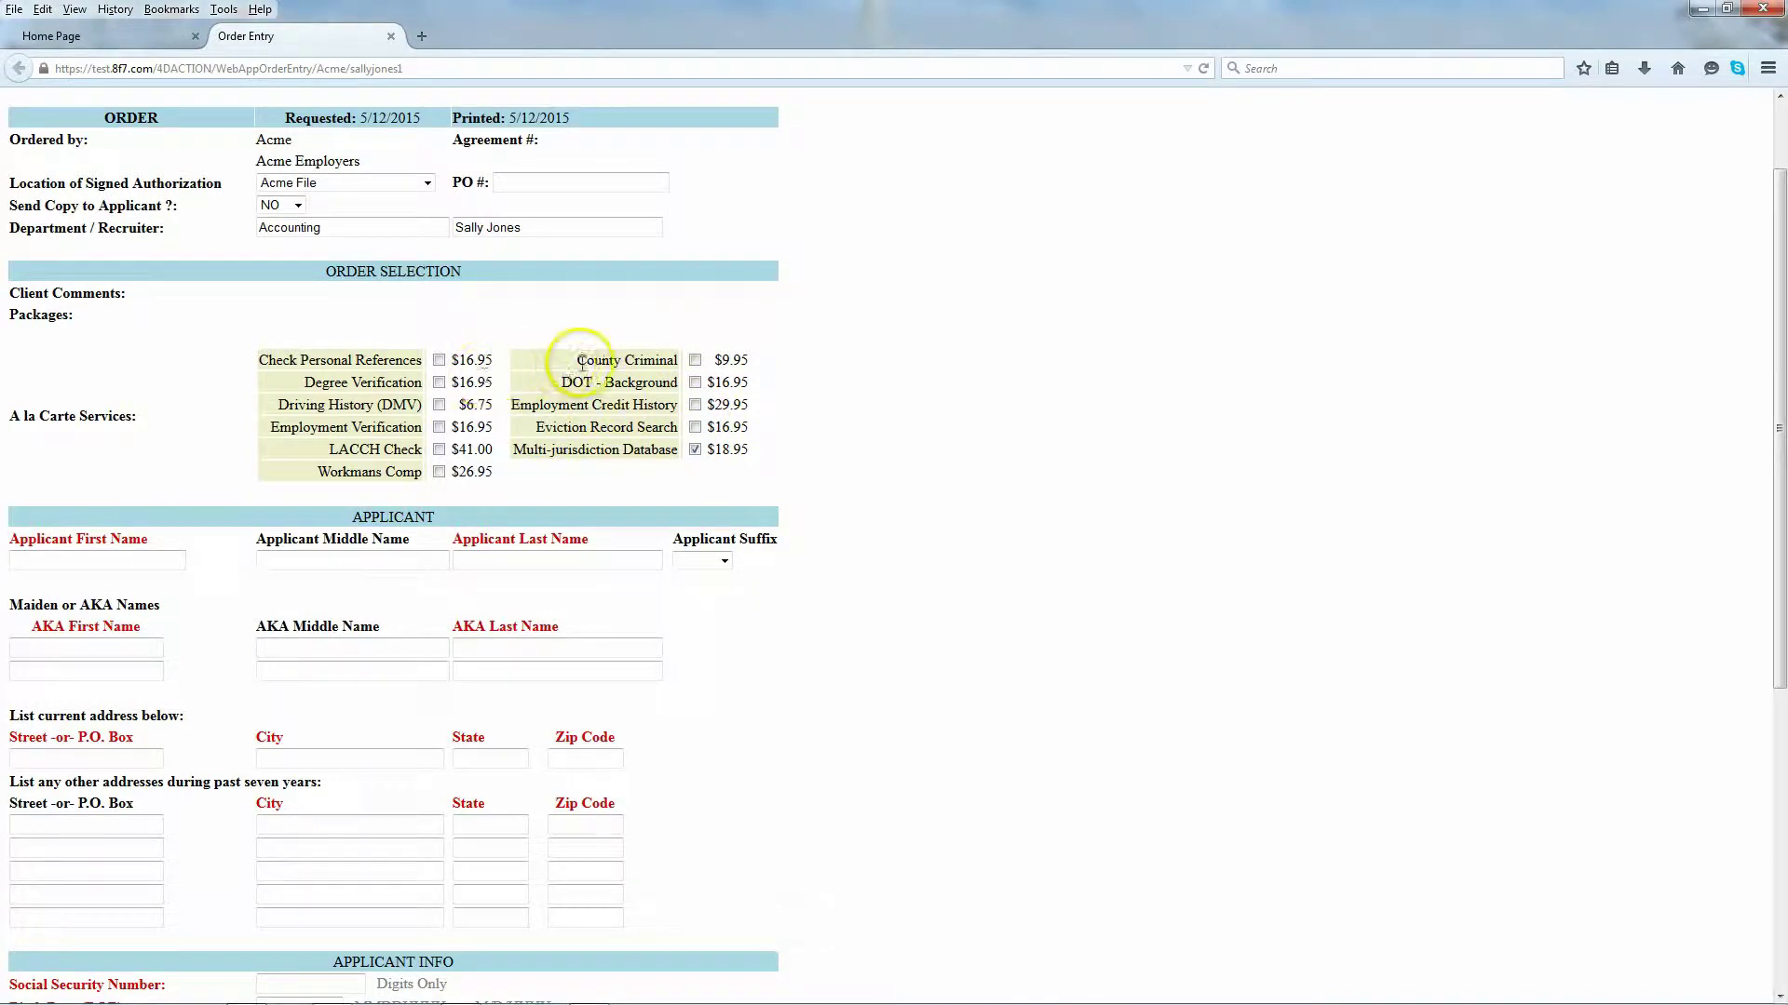
pyautogui.click(694, 360)
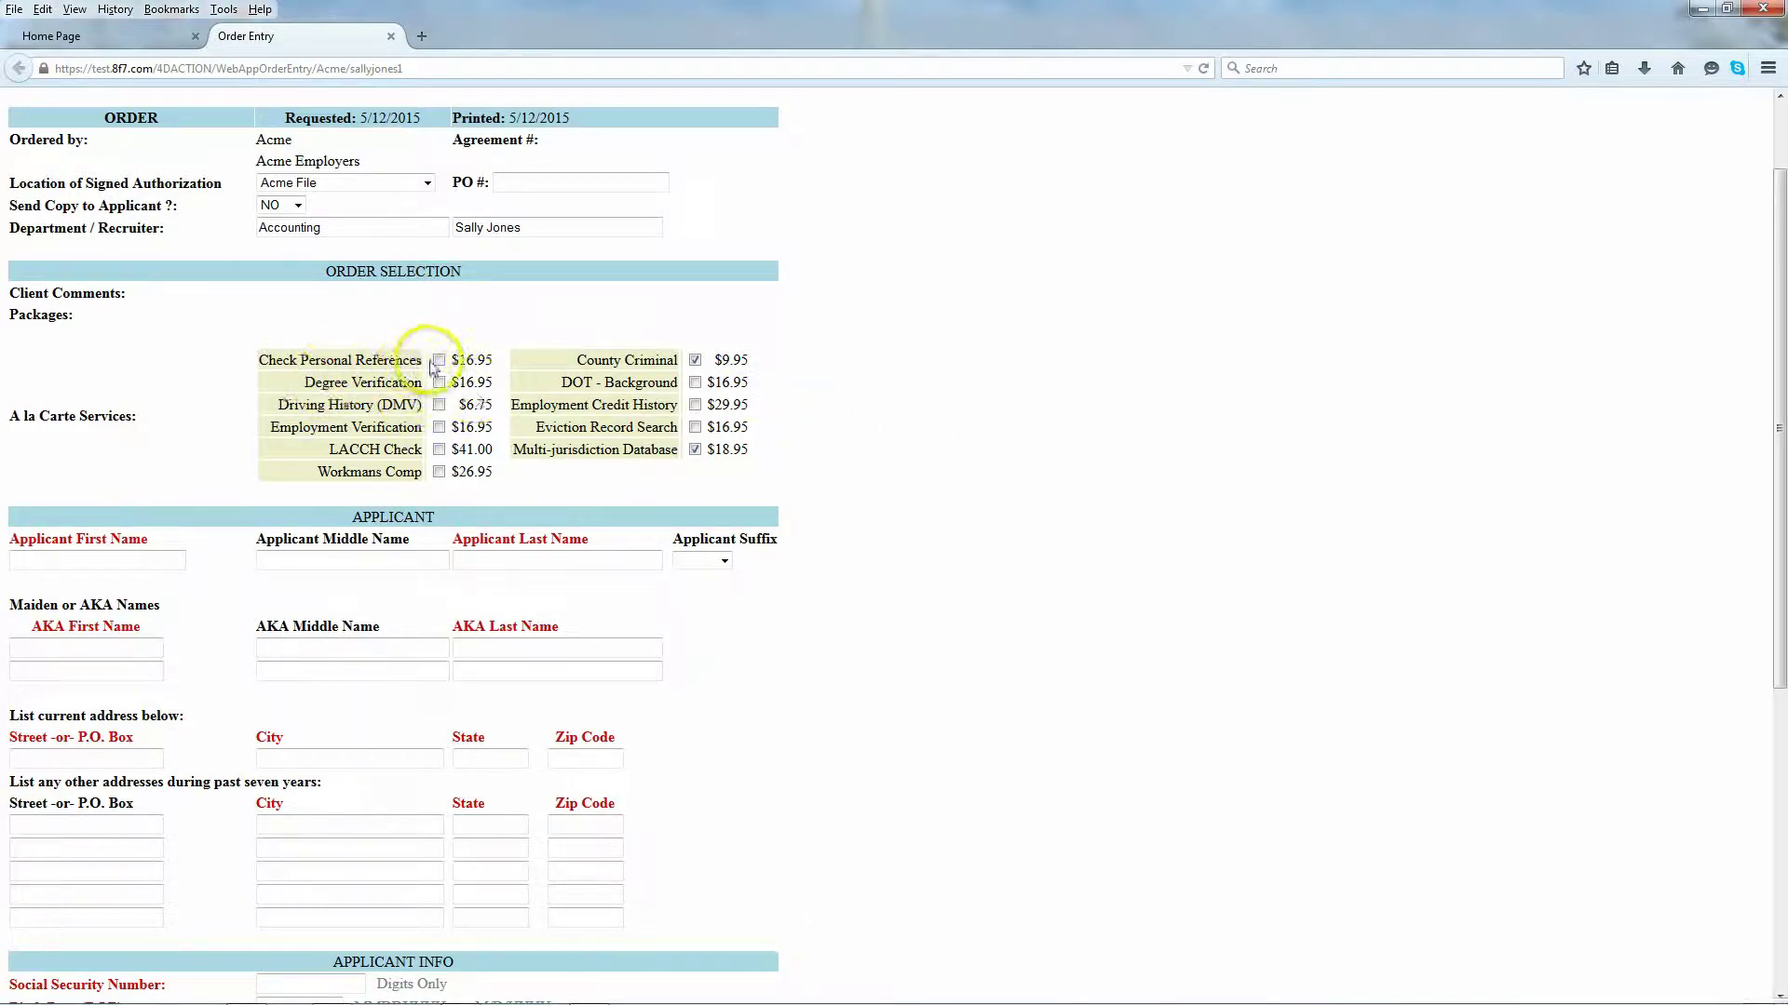
pyautogui.click(440, 405)
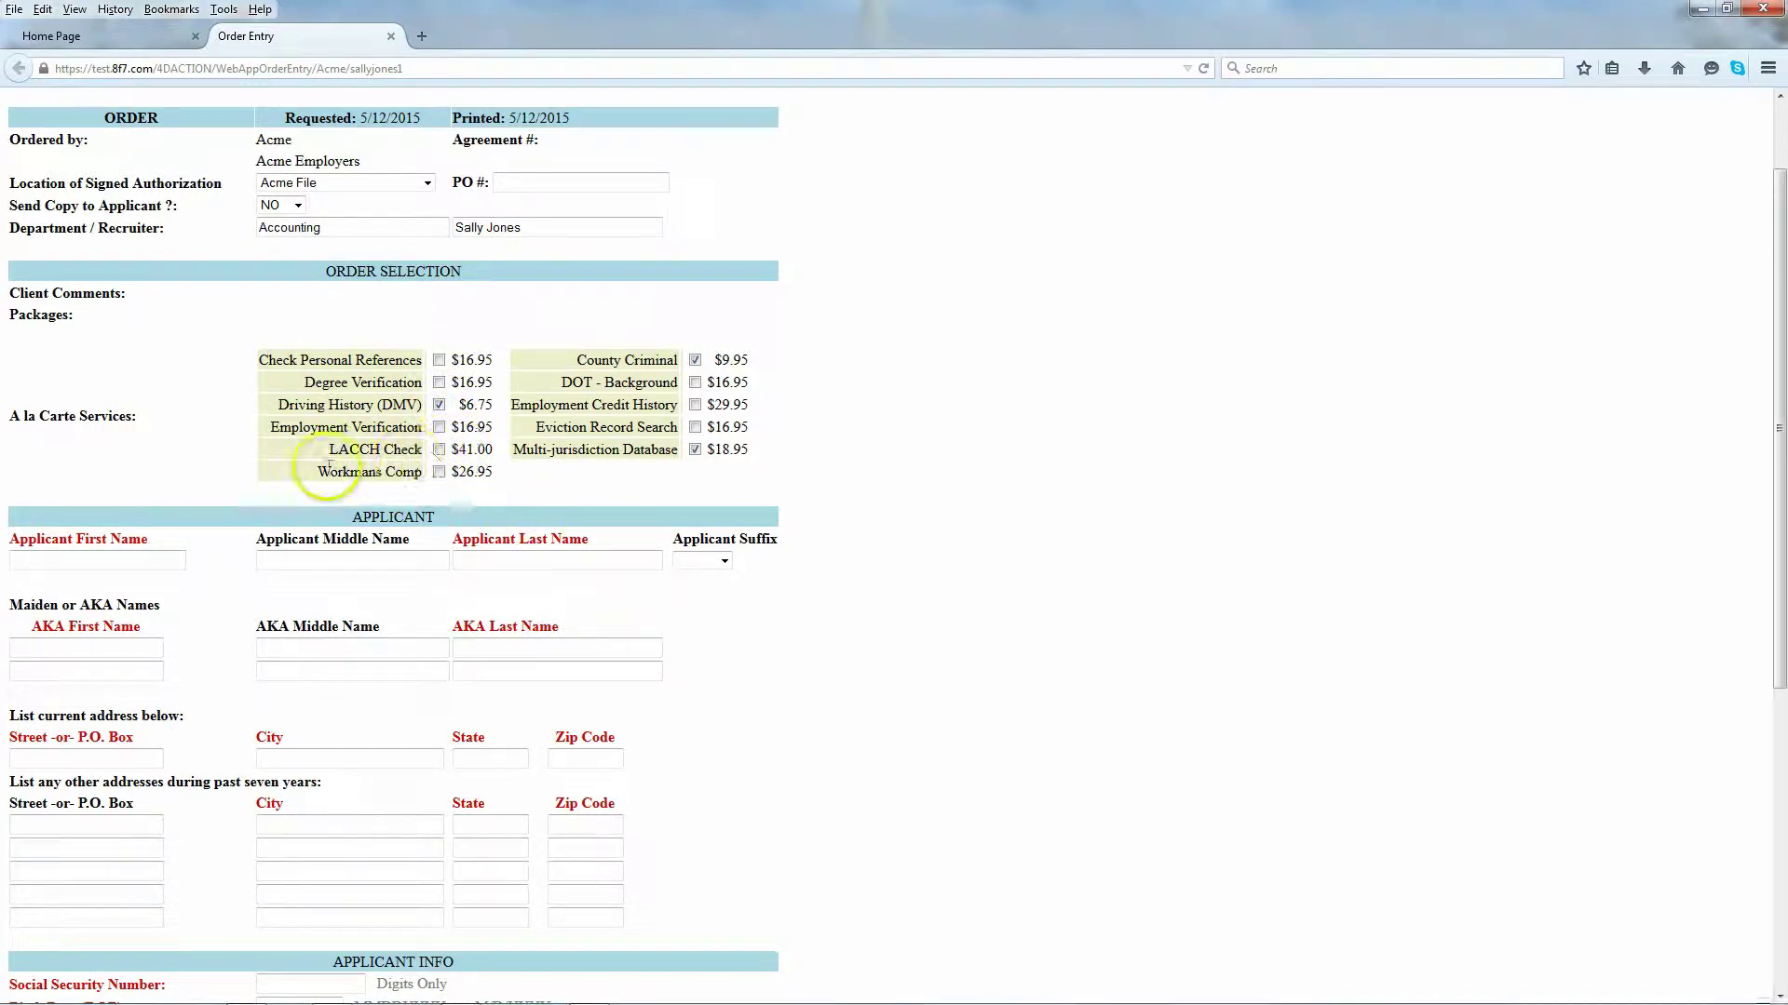
pyautogui.click(364, 450)
pyautogui.moveTo(364, 449); pyautogui.dragTo(425, 454)
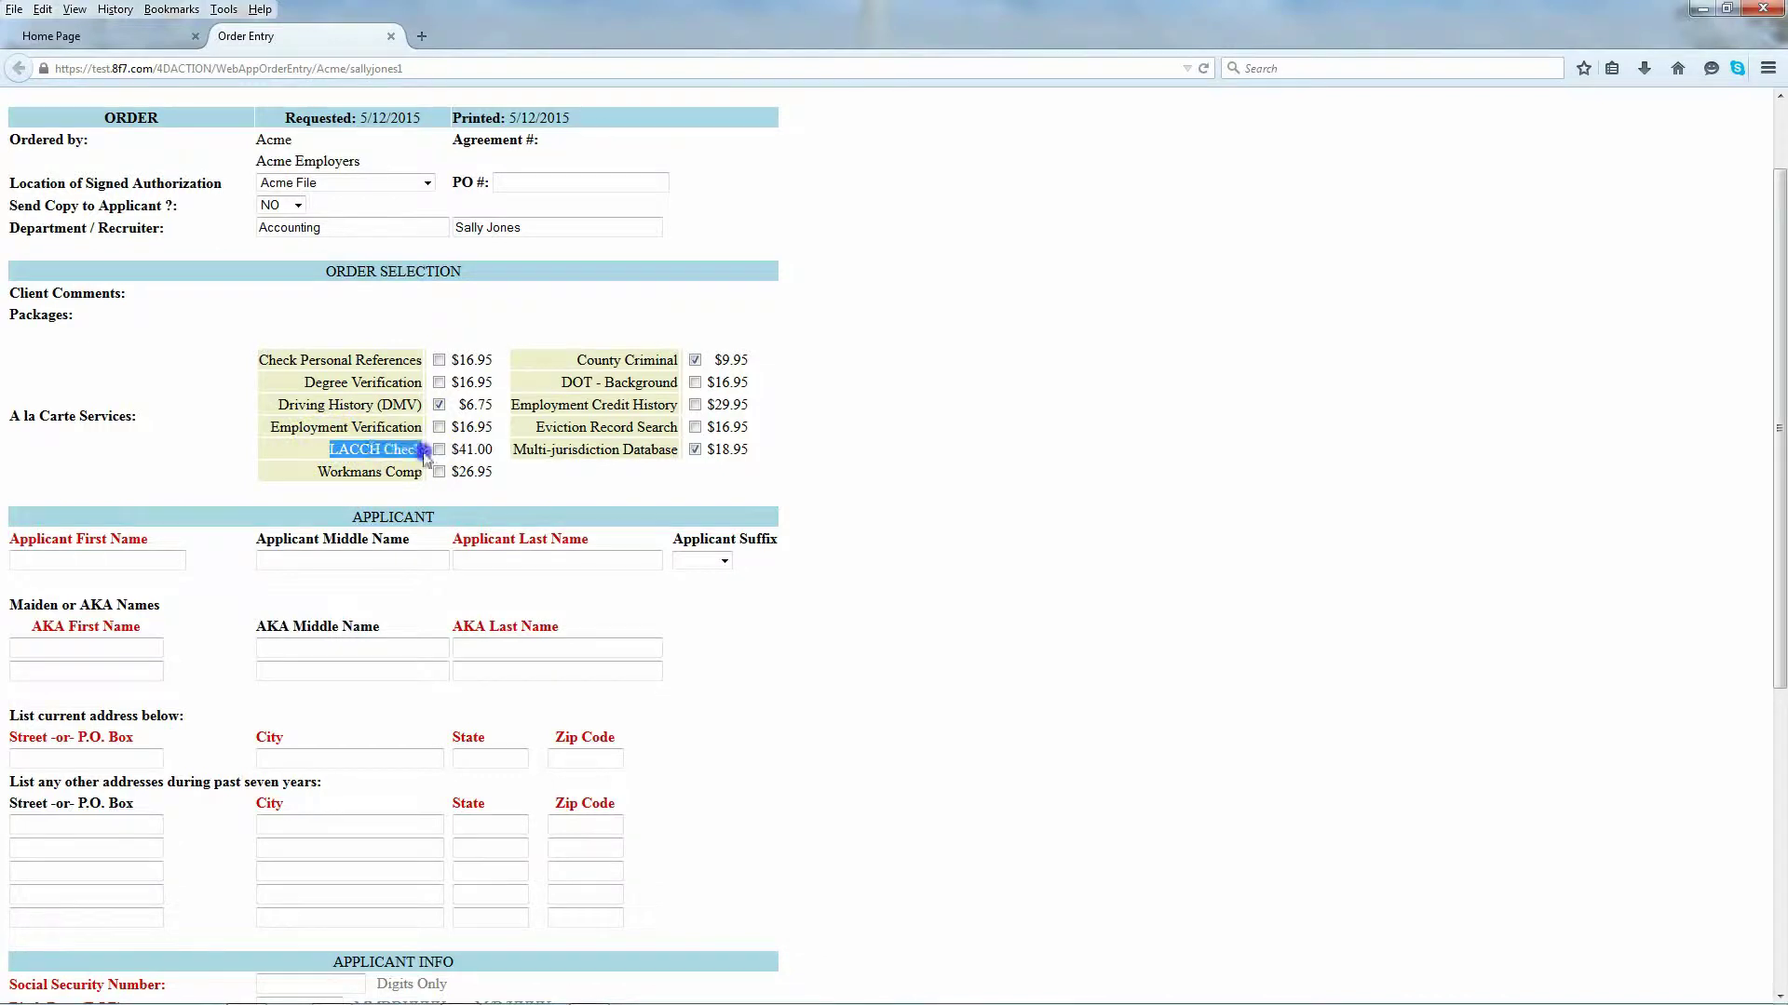
pyautogui.click(401, 452)
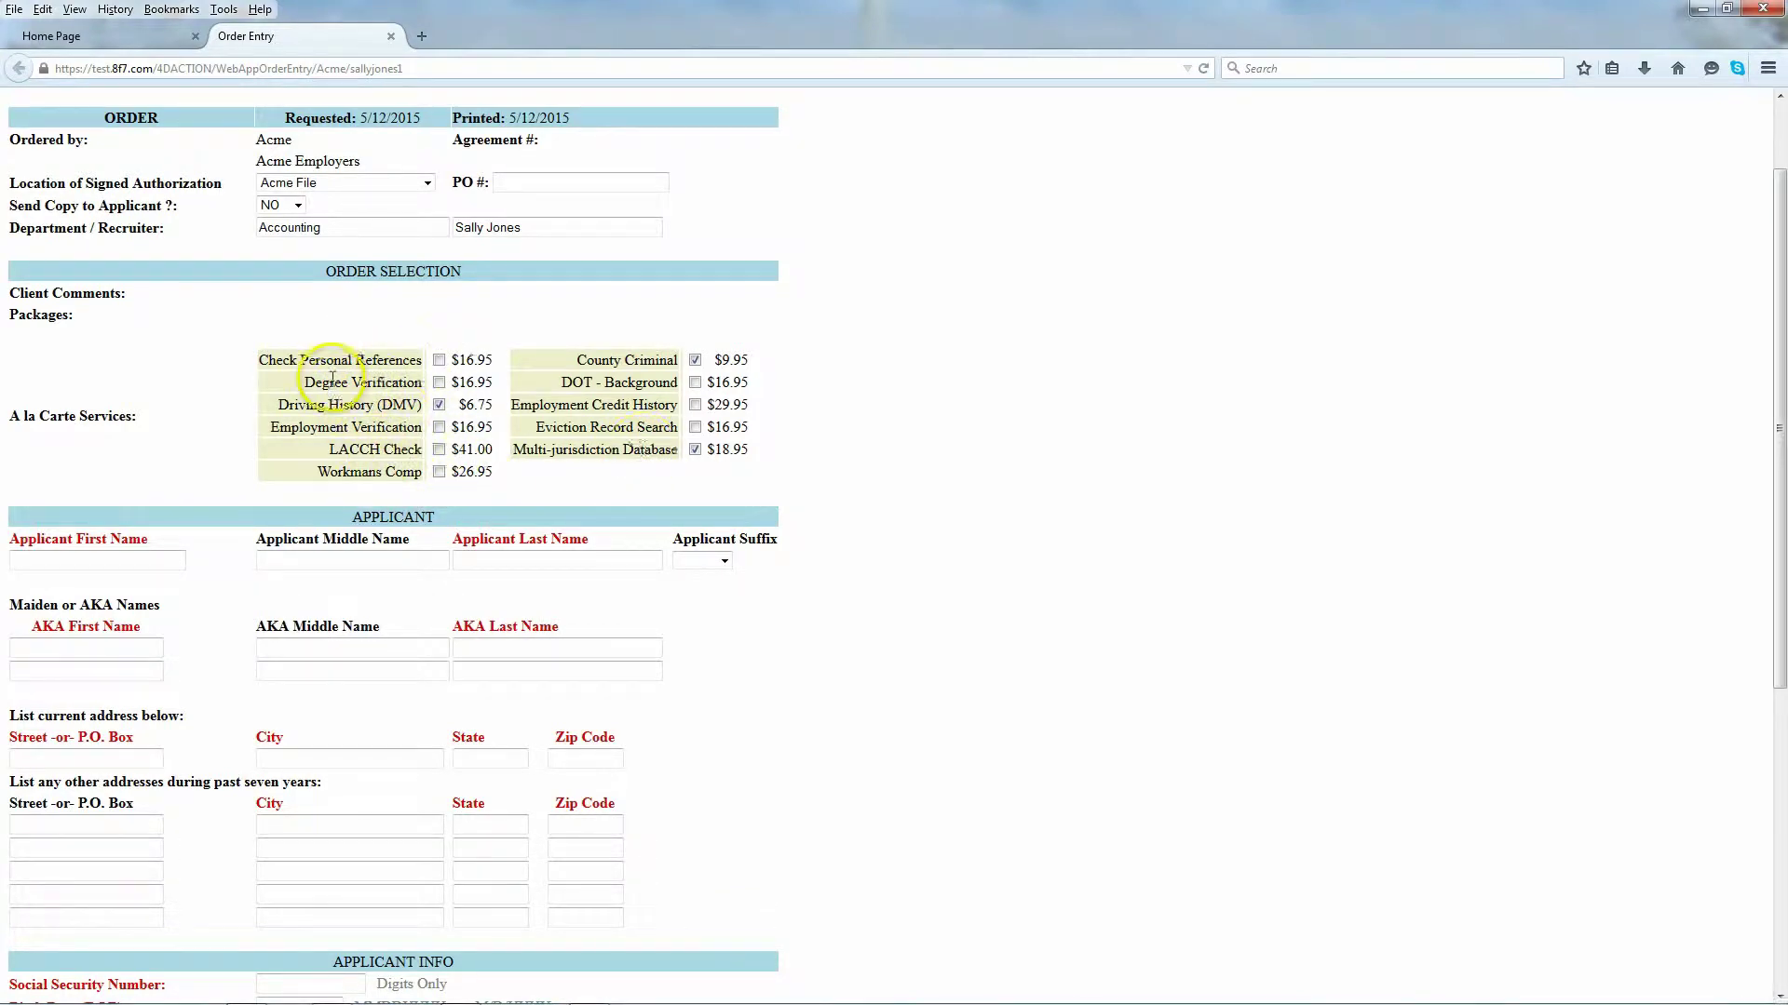
# Step: Enter the applicant's first name, deleting an extra letter, then type the applicant's last name
pyautogui.scroll(-2, 322, 389)
pyautogui.scroll(-3, 322, 389)
pyautogui.click(84, 351)
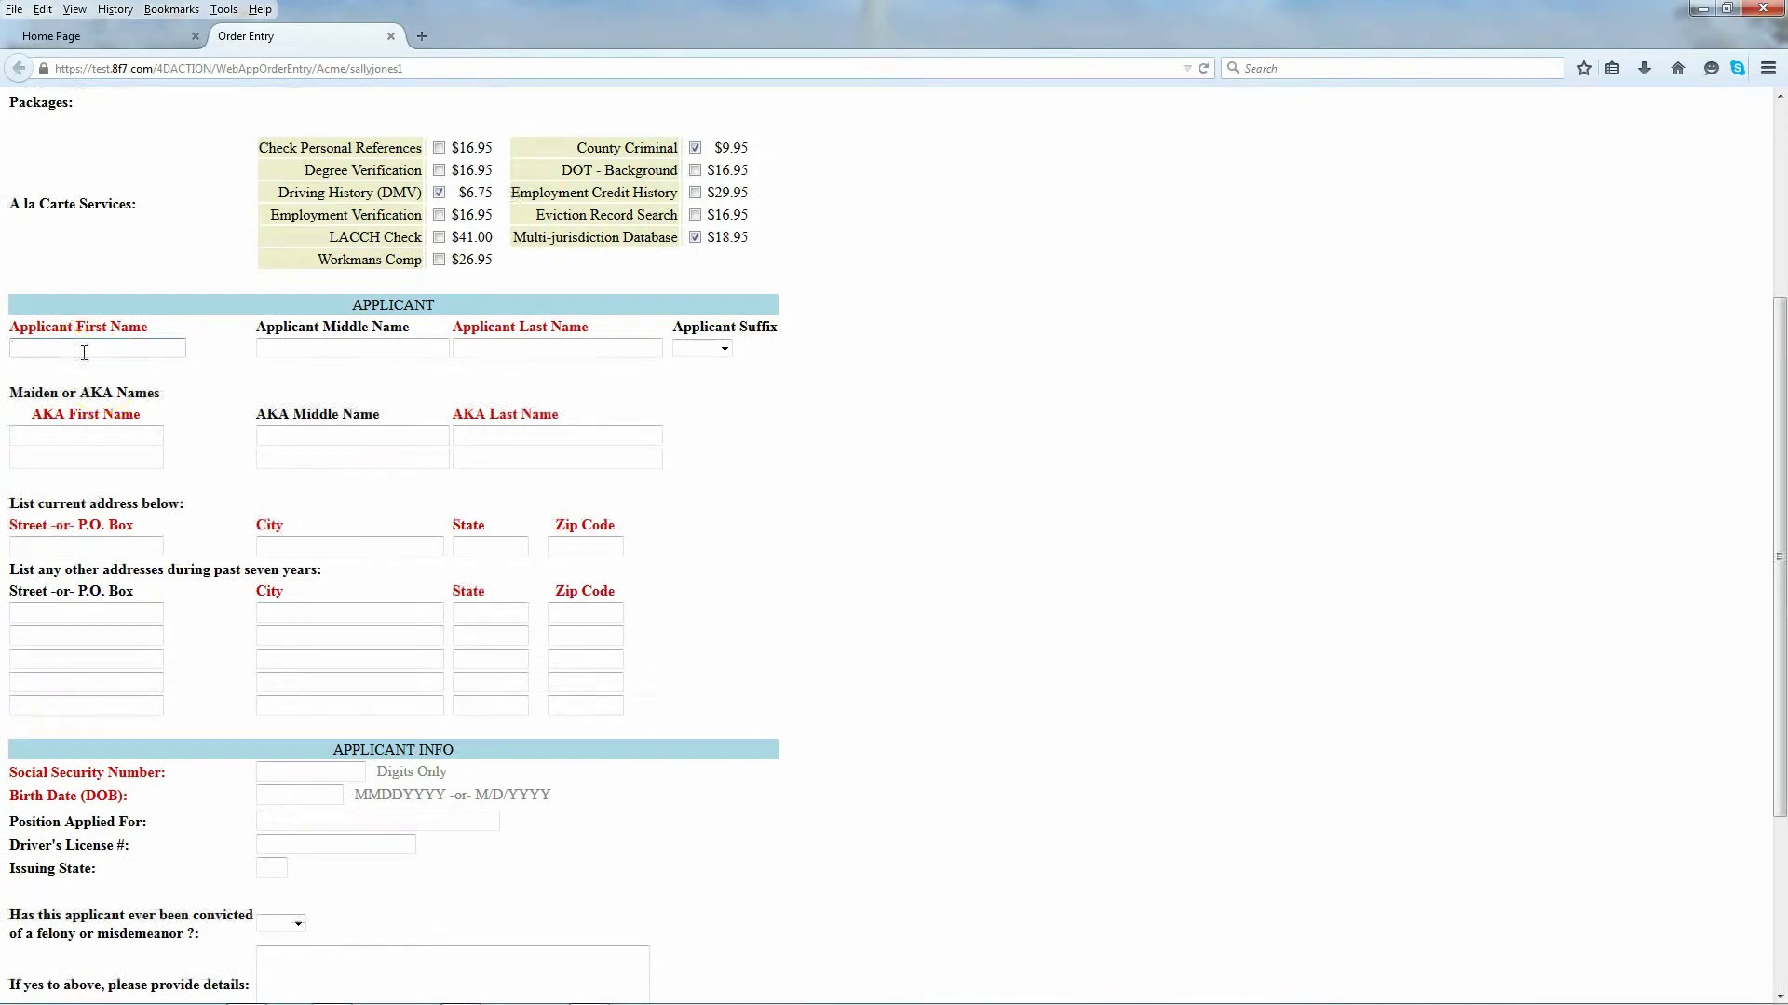
pyautogui.write('Roberts')
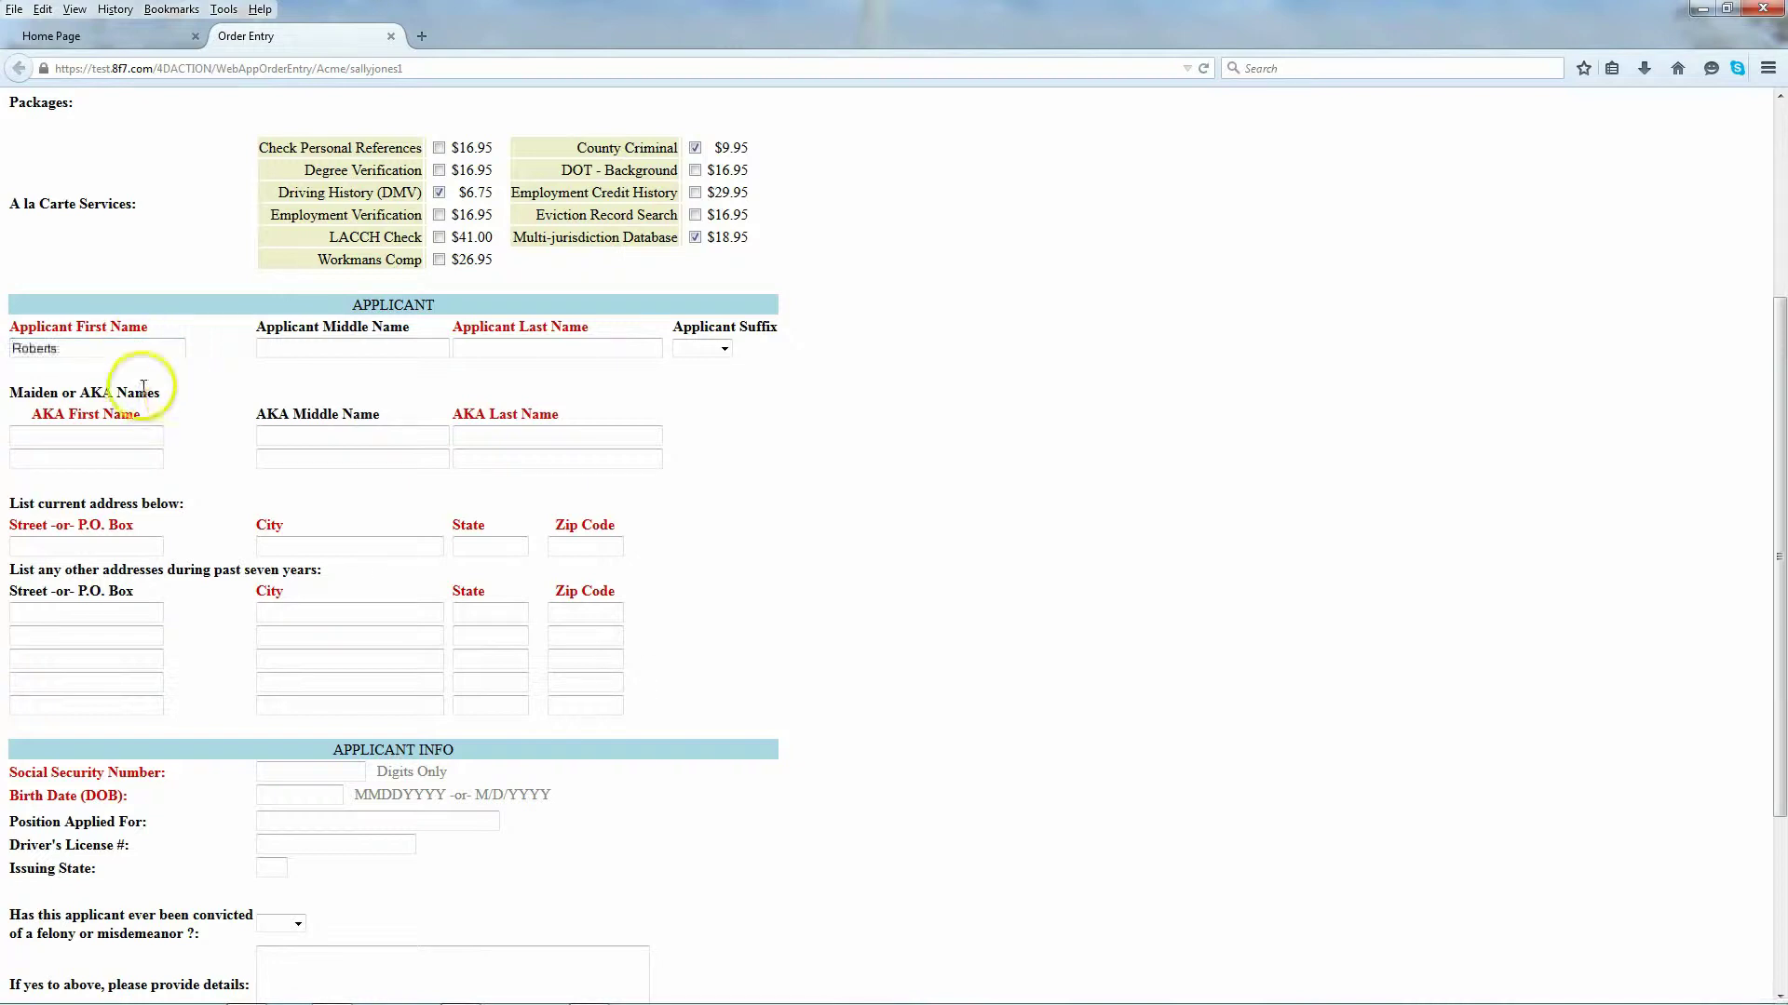
pyautogui.click(58, 348)
pyautogui.moveTo(58, 349); pyautogui.dragTo(50, 348)
pyautogui.press('BackSpace')
pyautogui.click(291, 351)
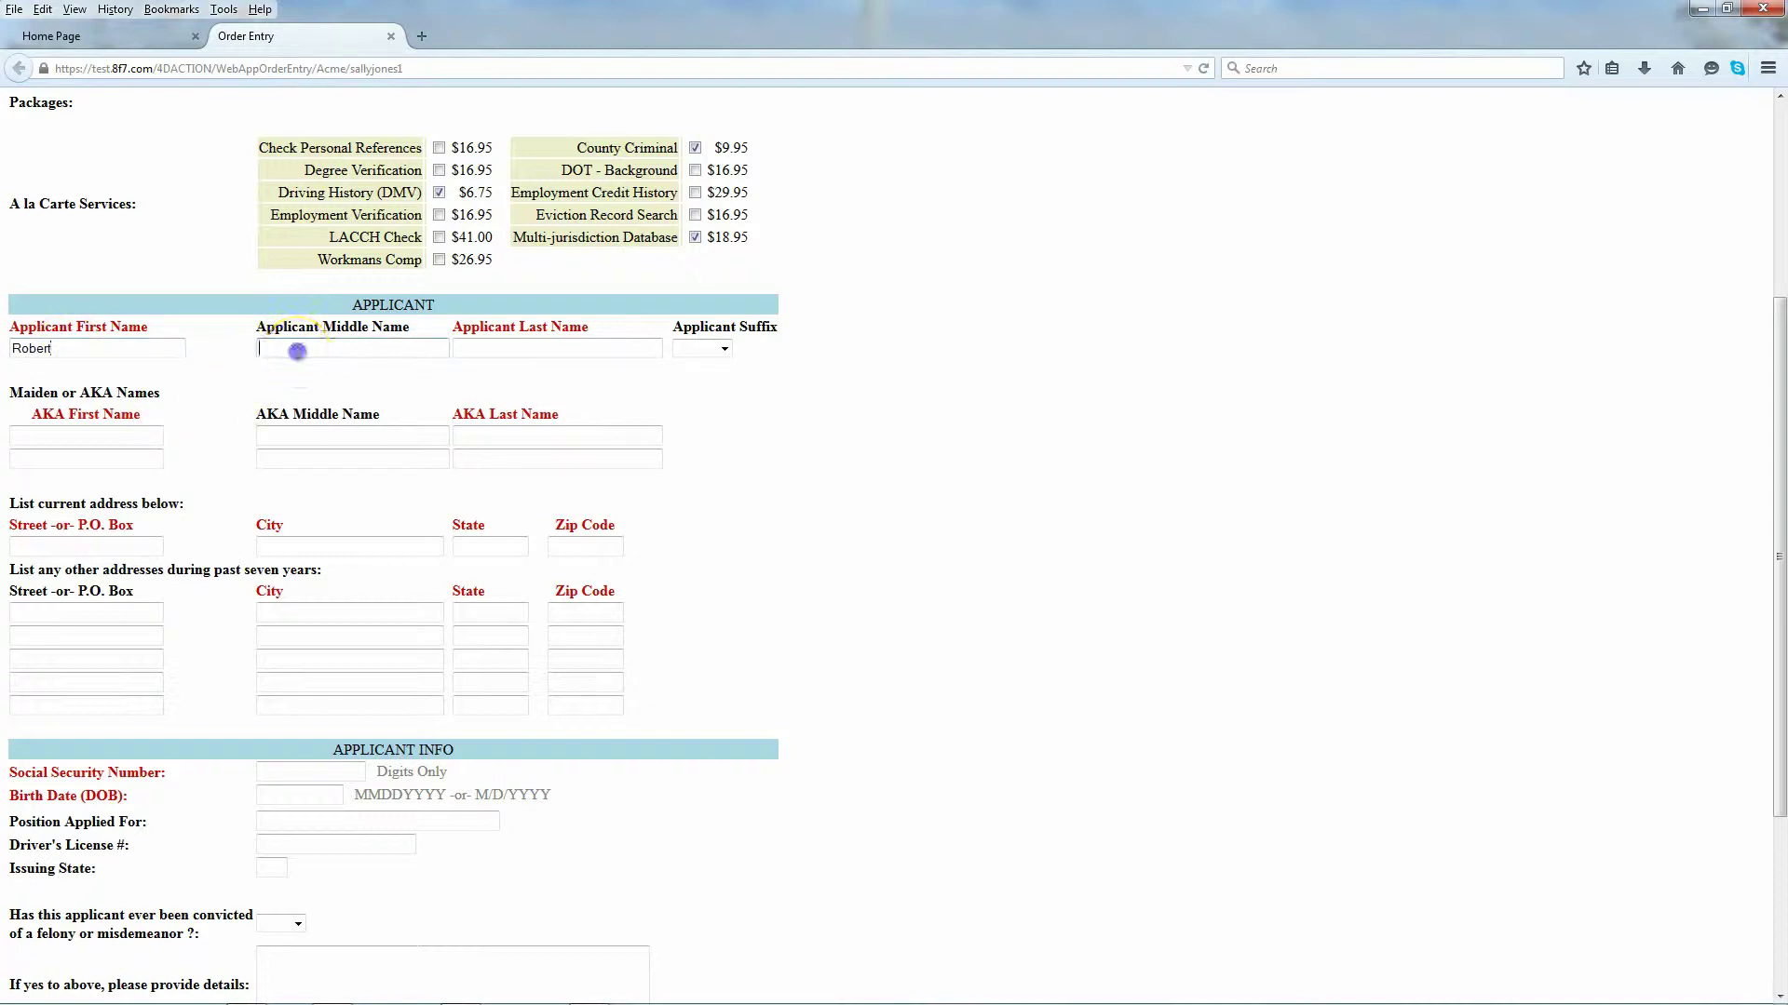
pyautogui.click(531, 351)
pyautogui.write('D')
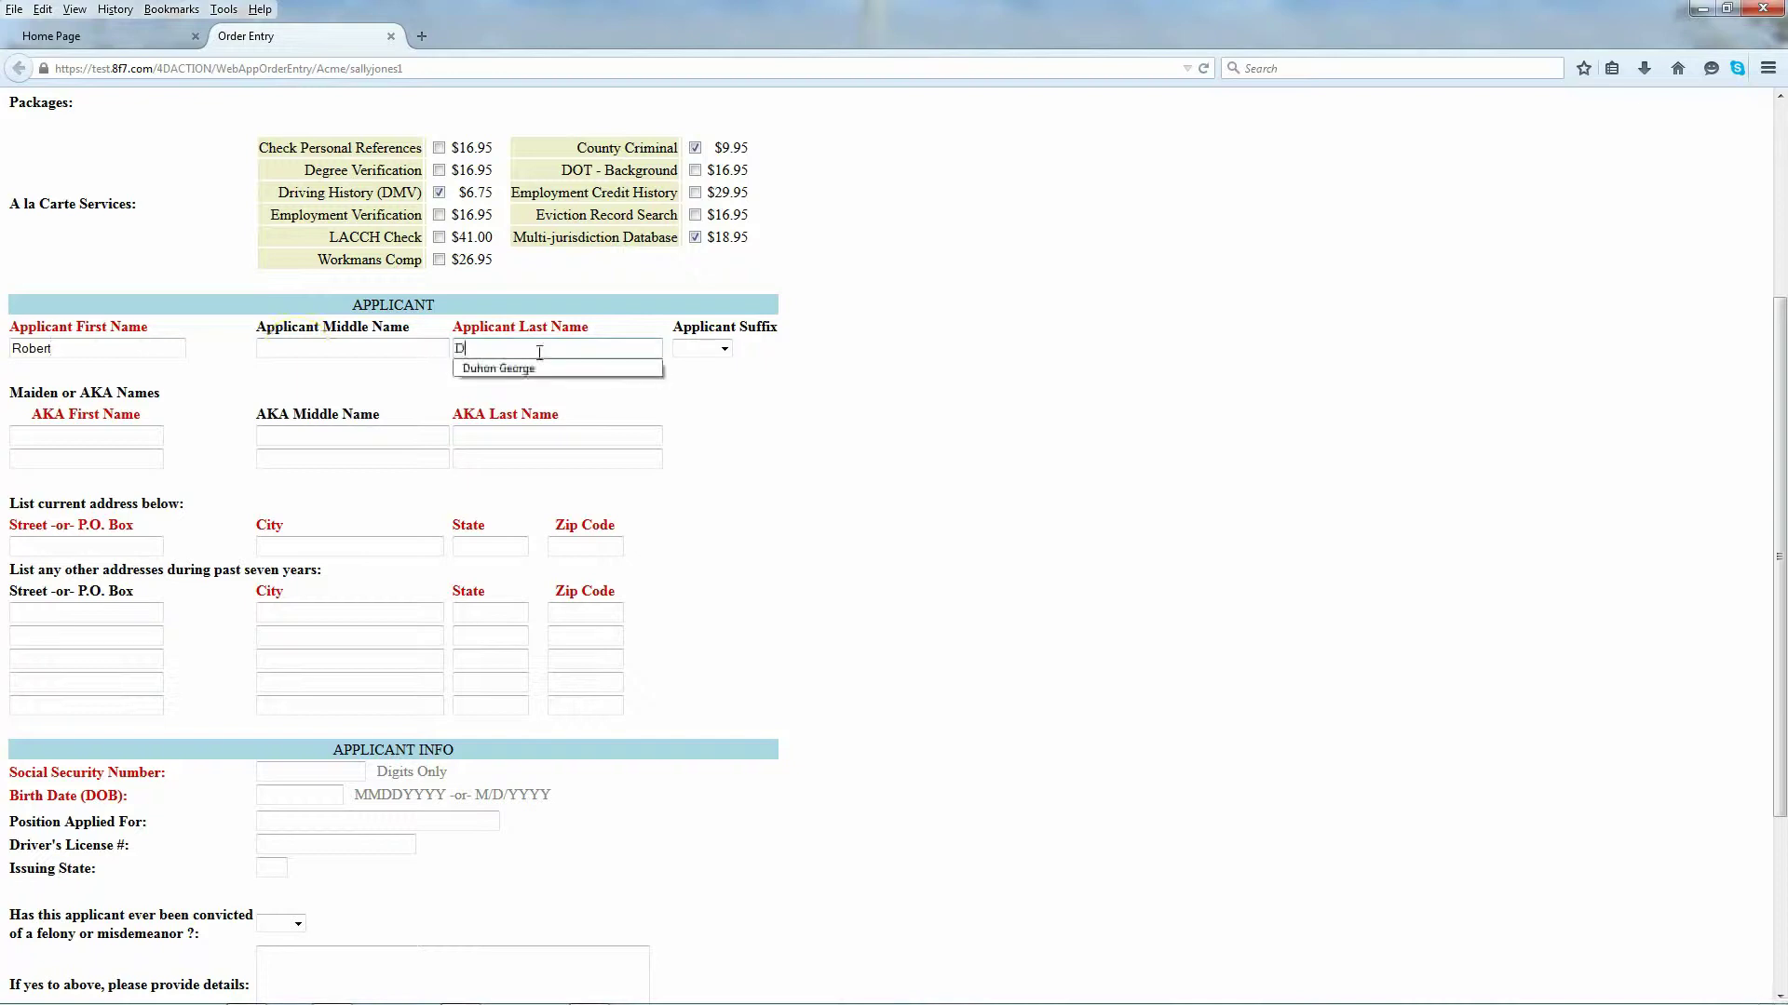
pyautogui.write('oe')
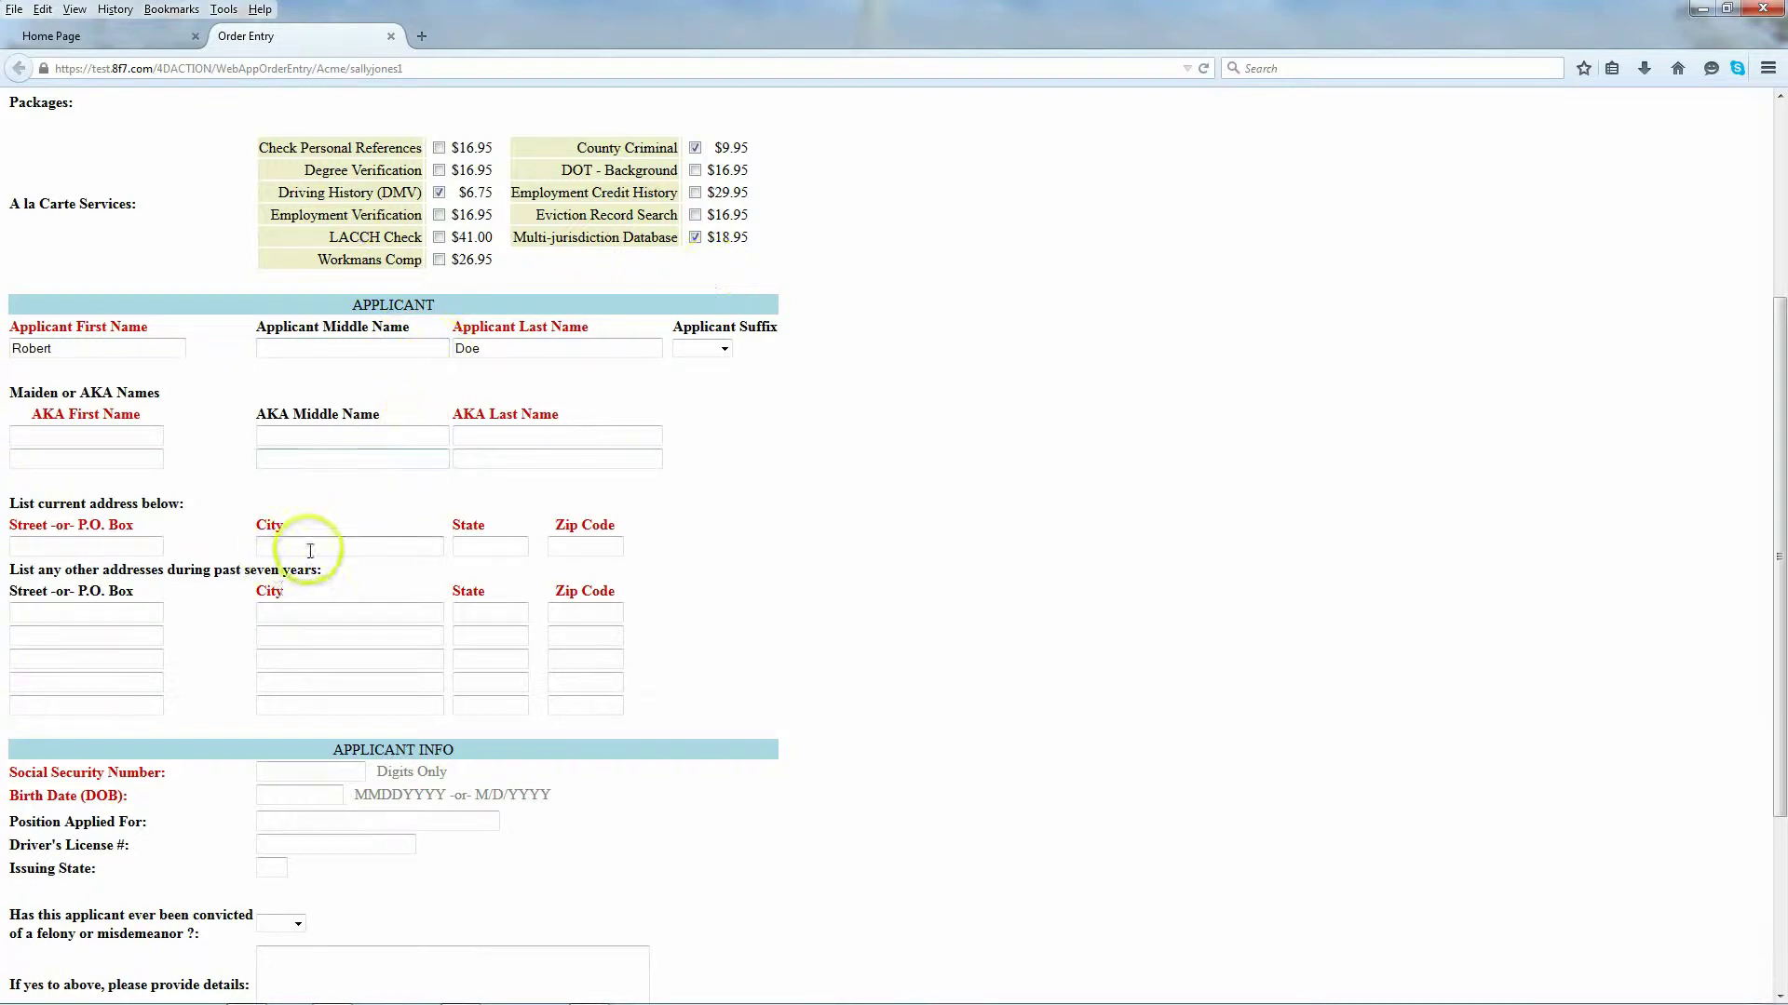
# Step: Fill in the applicant's current street address, city, state and ZIP code
pyautogui.click(40, 546)
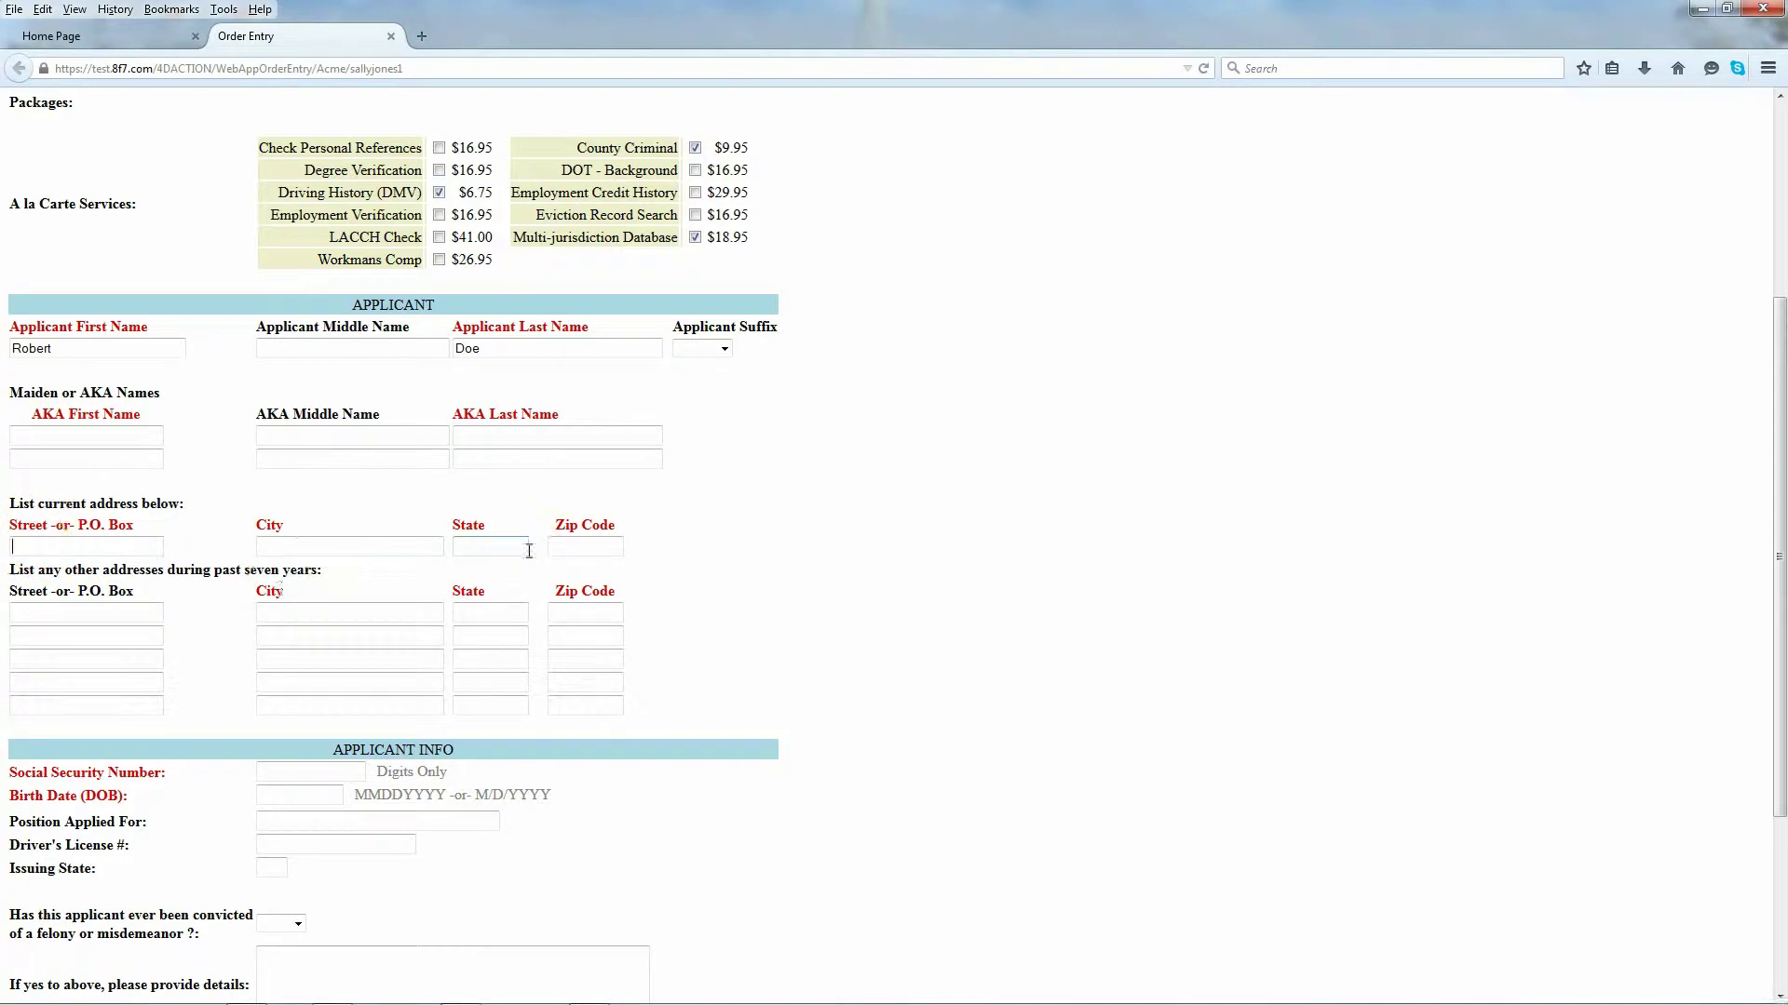
pyautogui.press('Tab')
pyautogui.write('New')
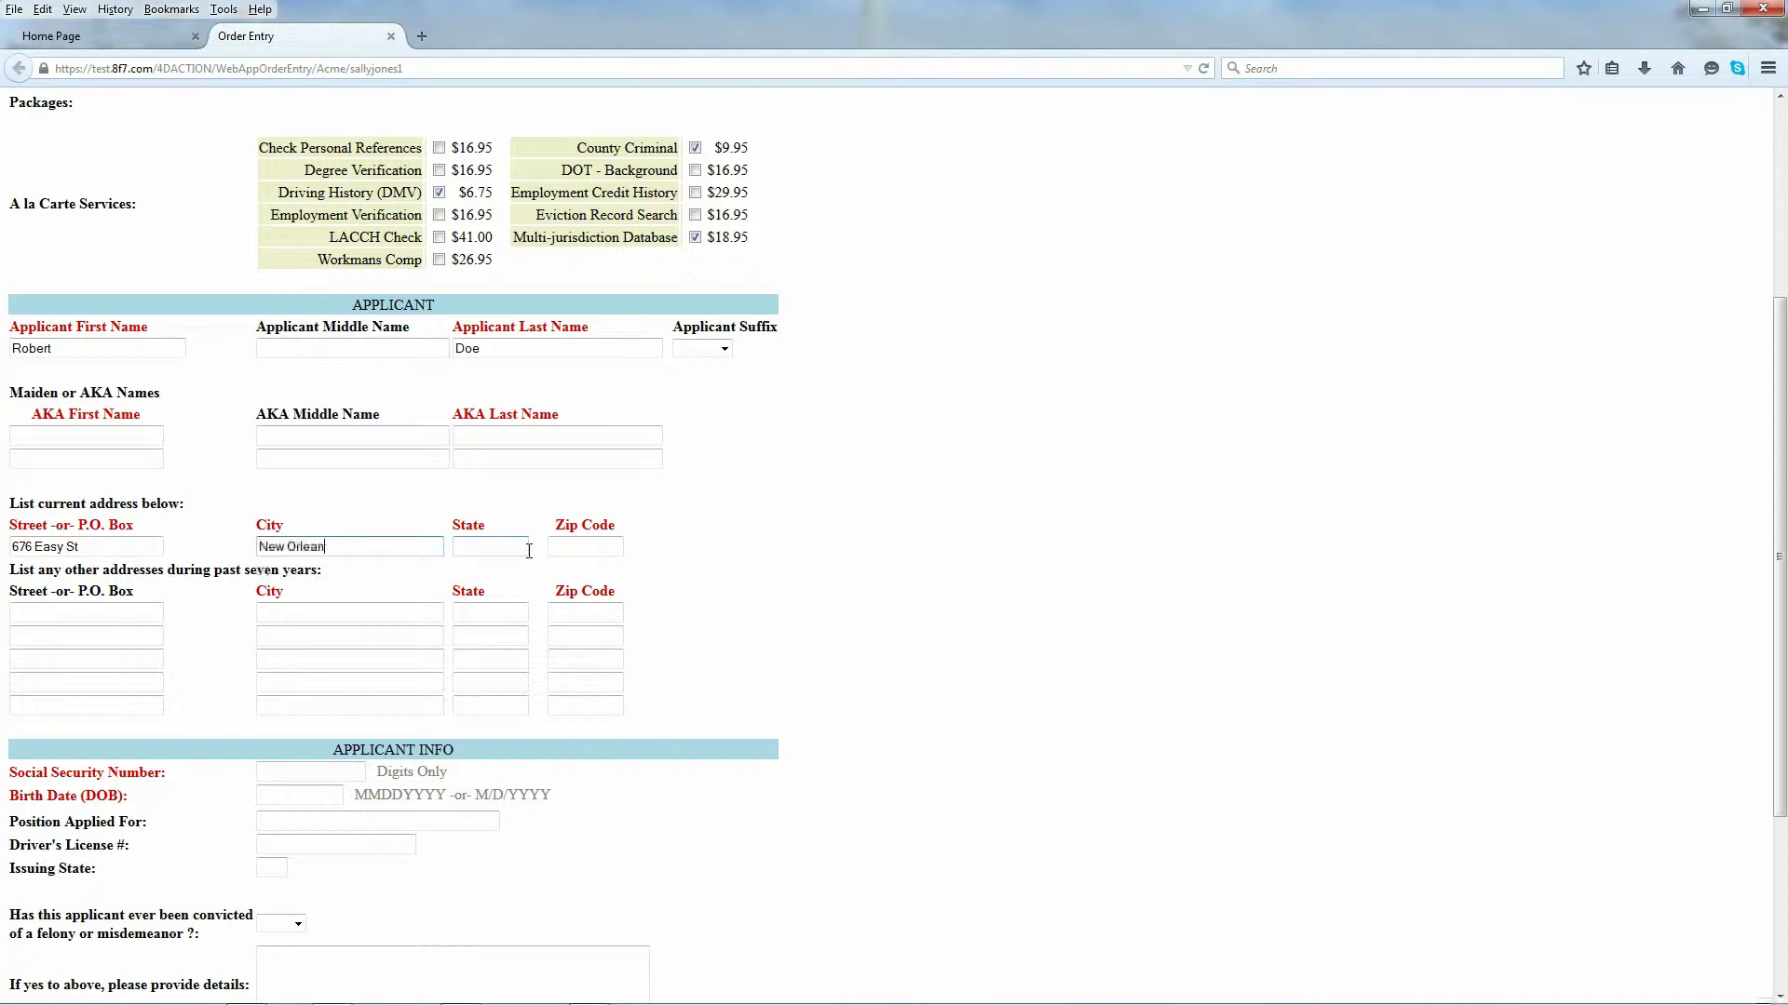
pyautogui.write('LA')
pyautogui.press('Tab')
pyautogui.write('7011')
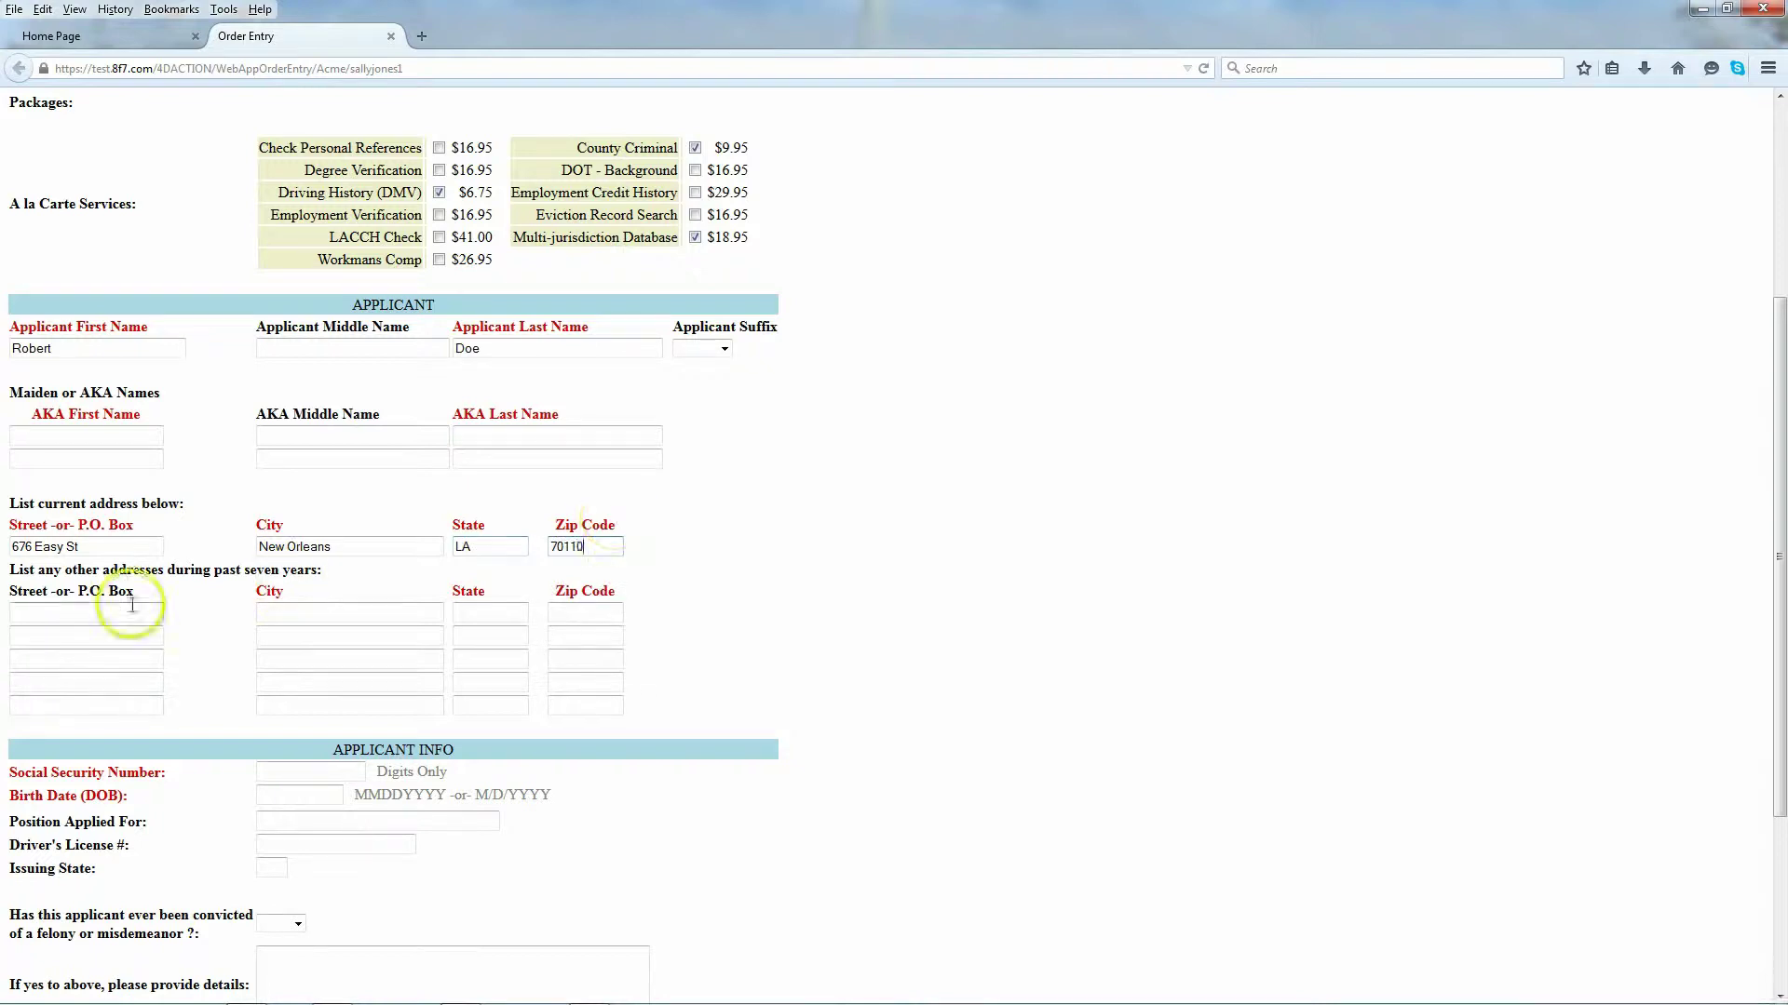
pyautogui.scroll(-2, 187, 726)
# Step: Enter the applicant's Social Security number and birth date
pyautogui.click(271, 671)
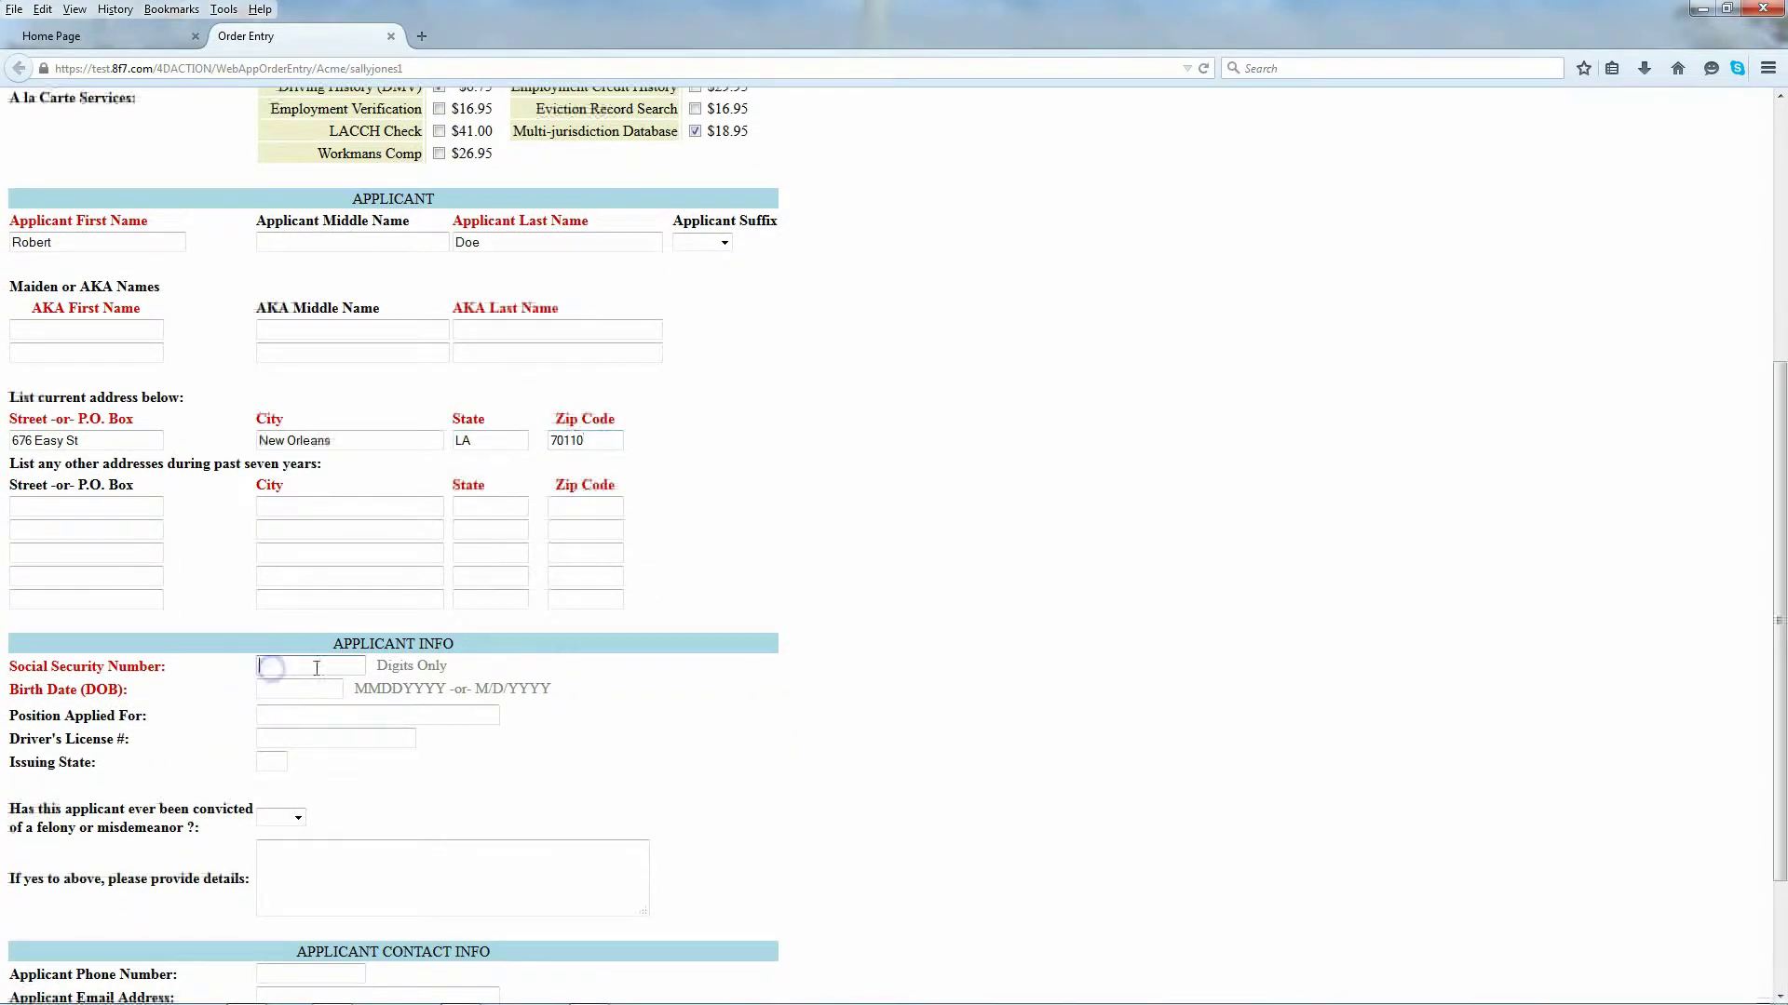
pyautogui.click(310, 667)
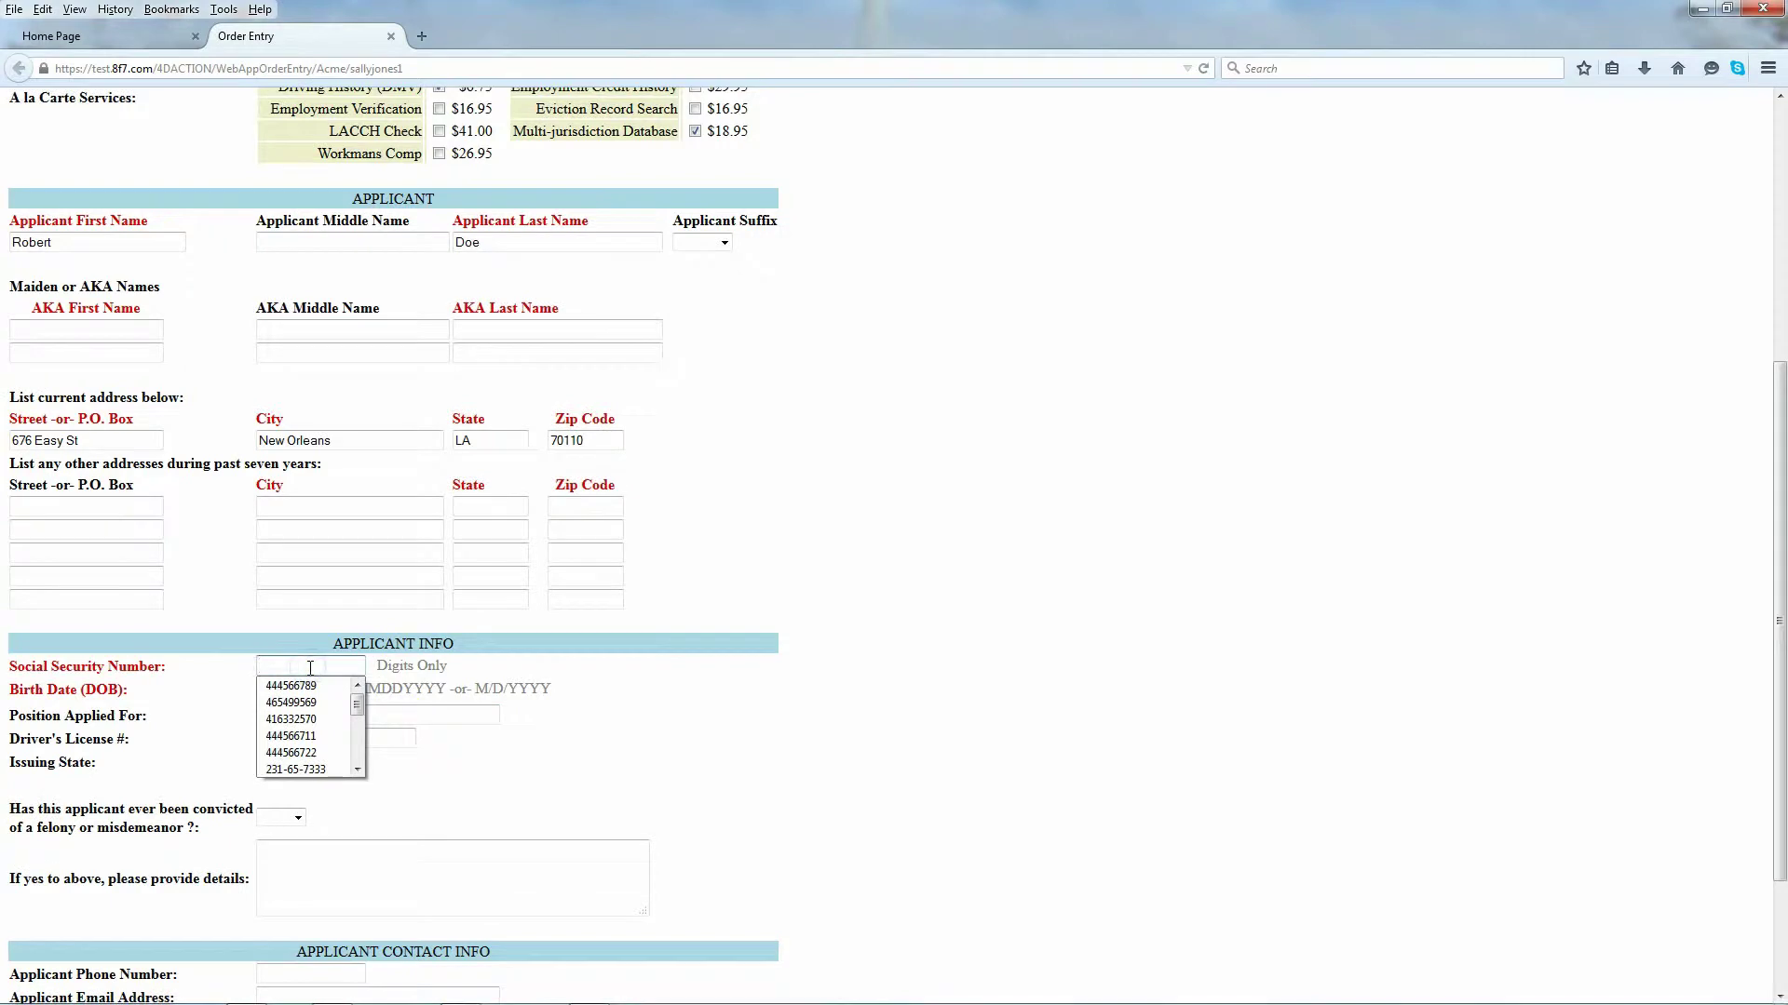
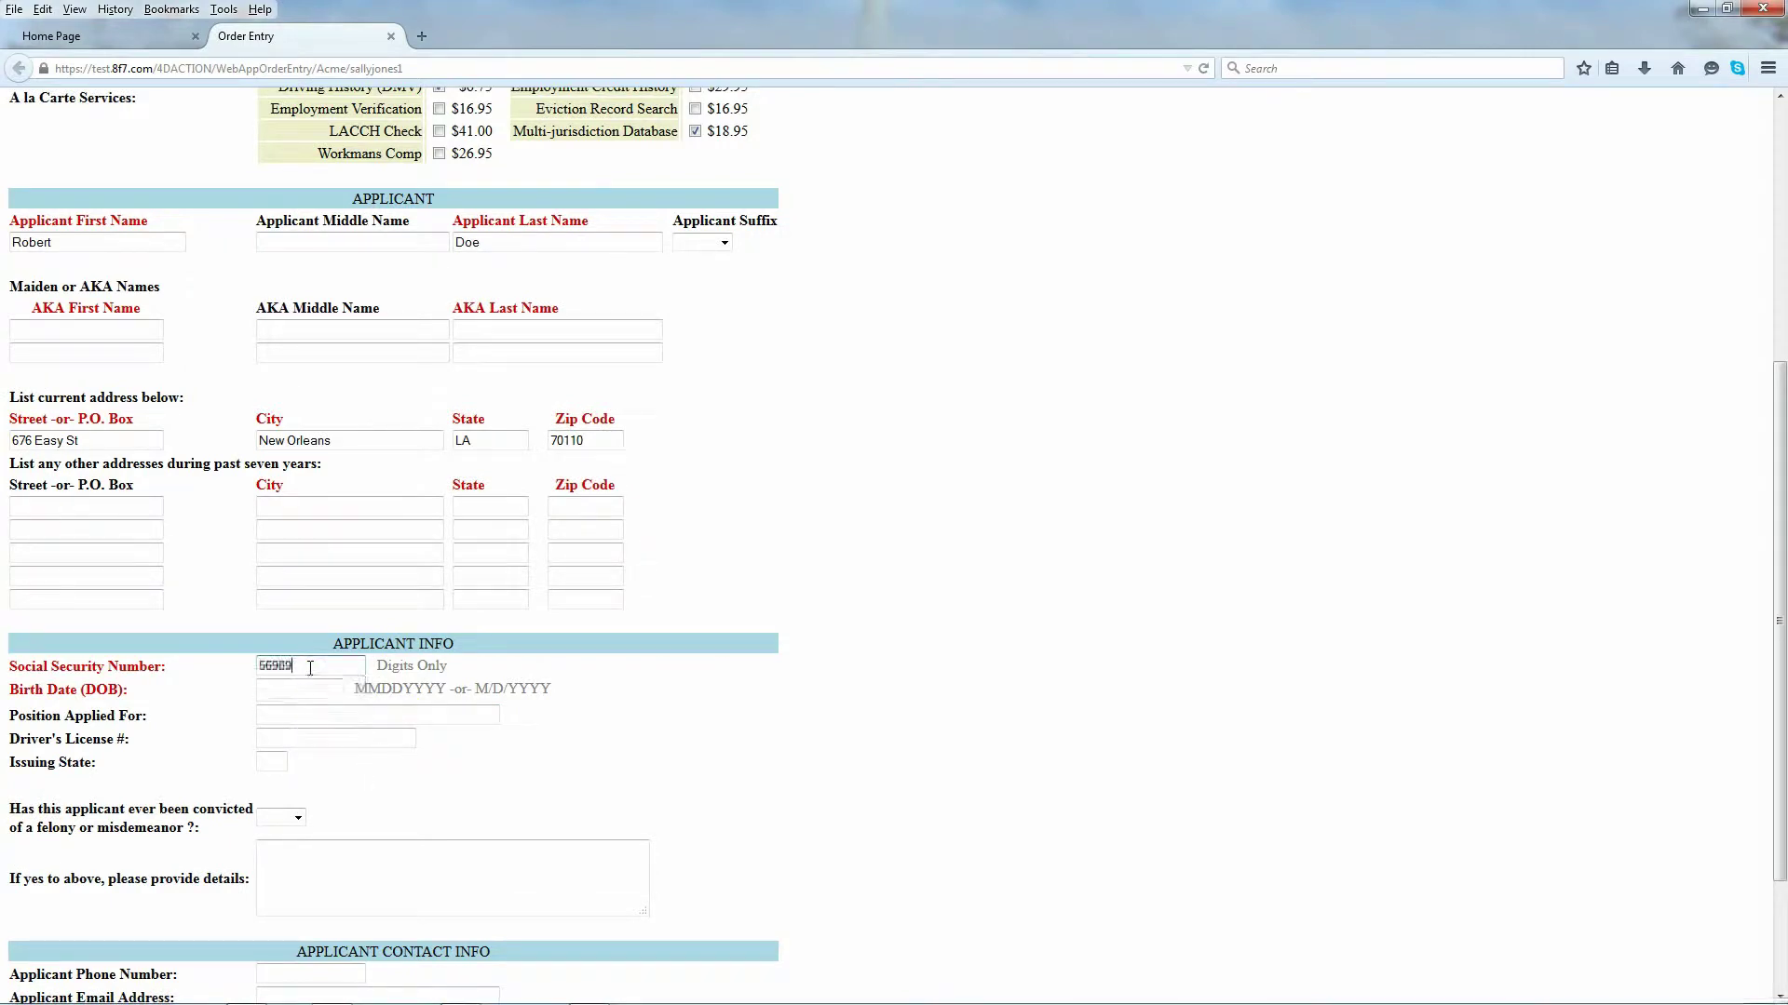
pyautogui.click(268, 689)
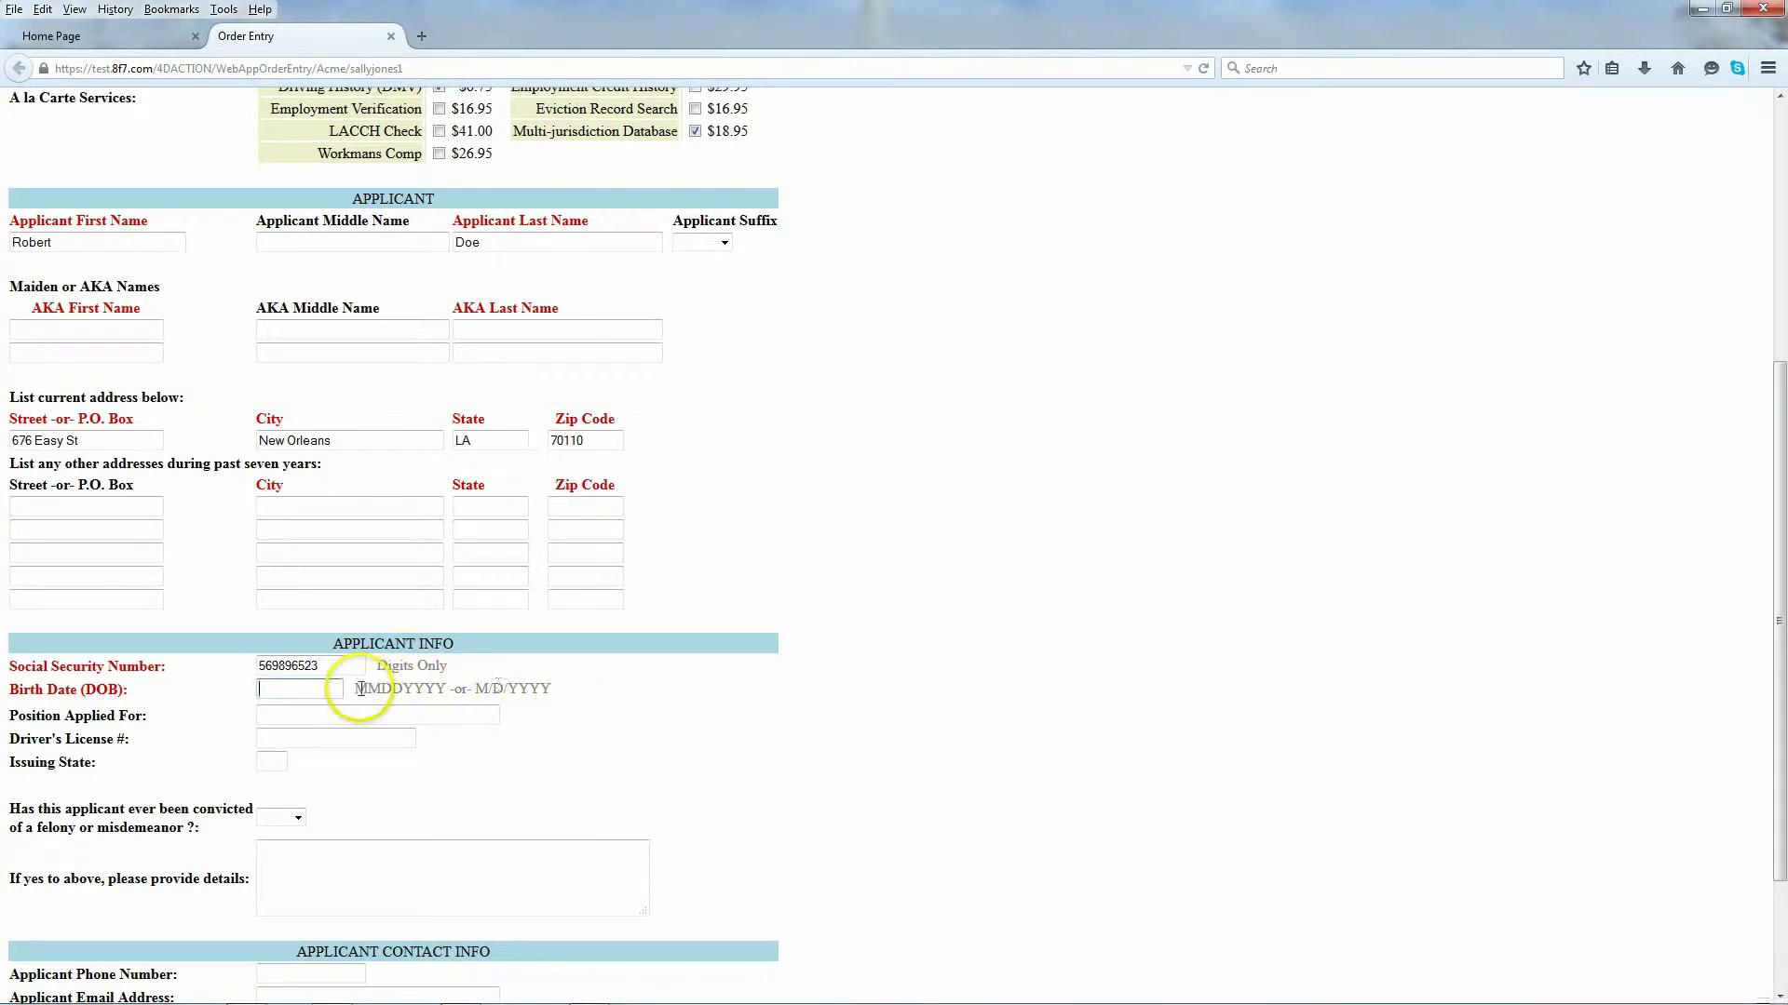
pyautogui.click(298, 689)
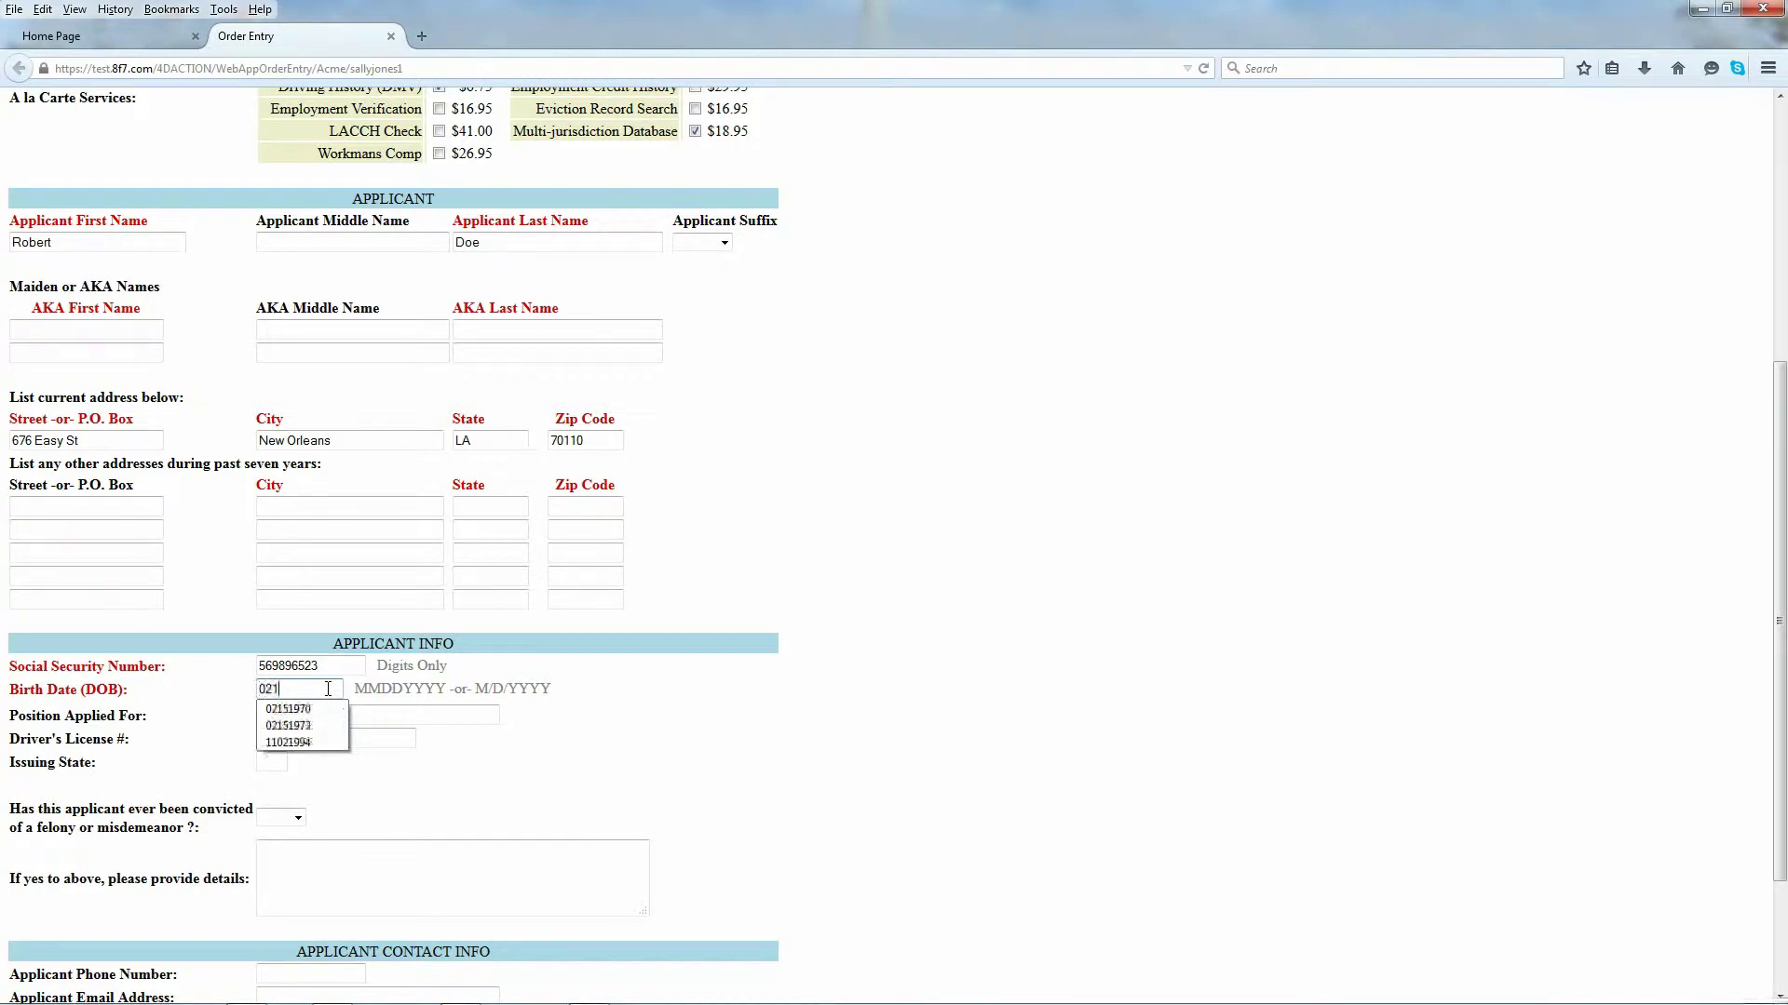
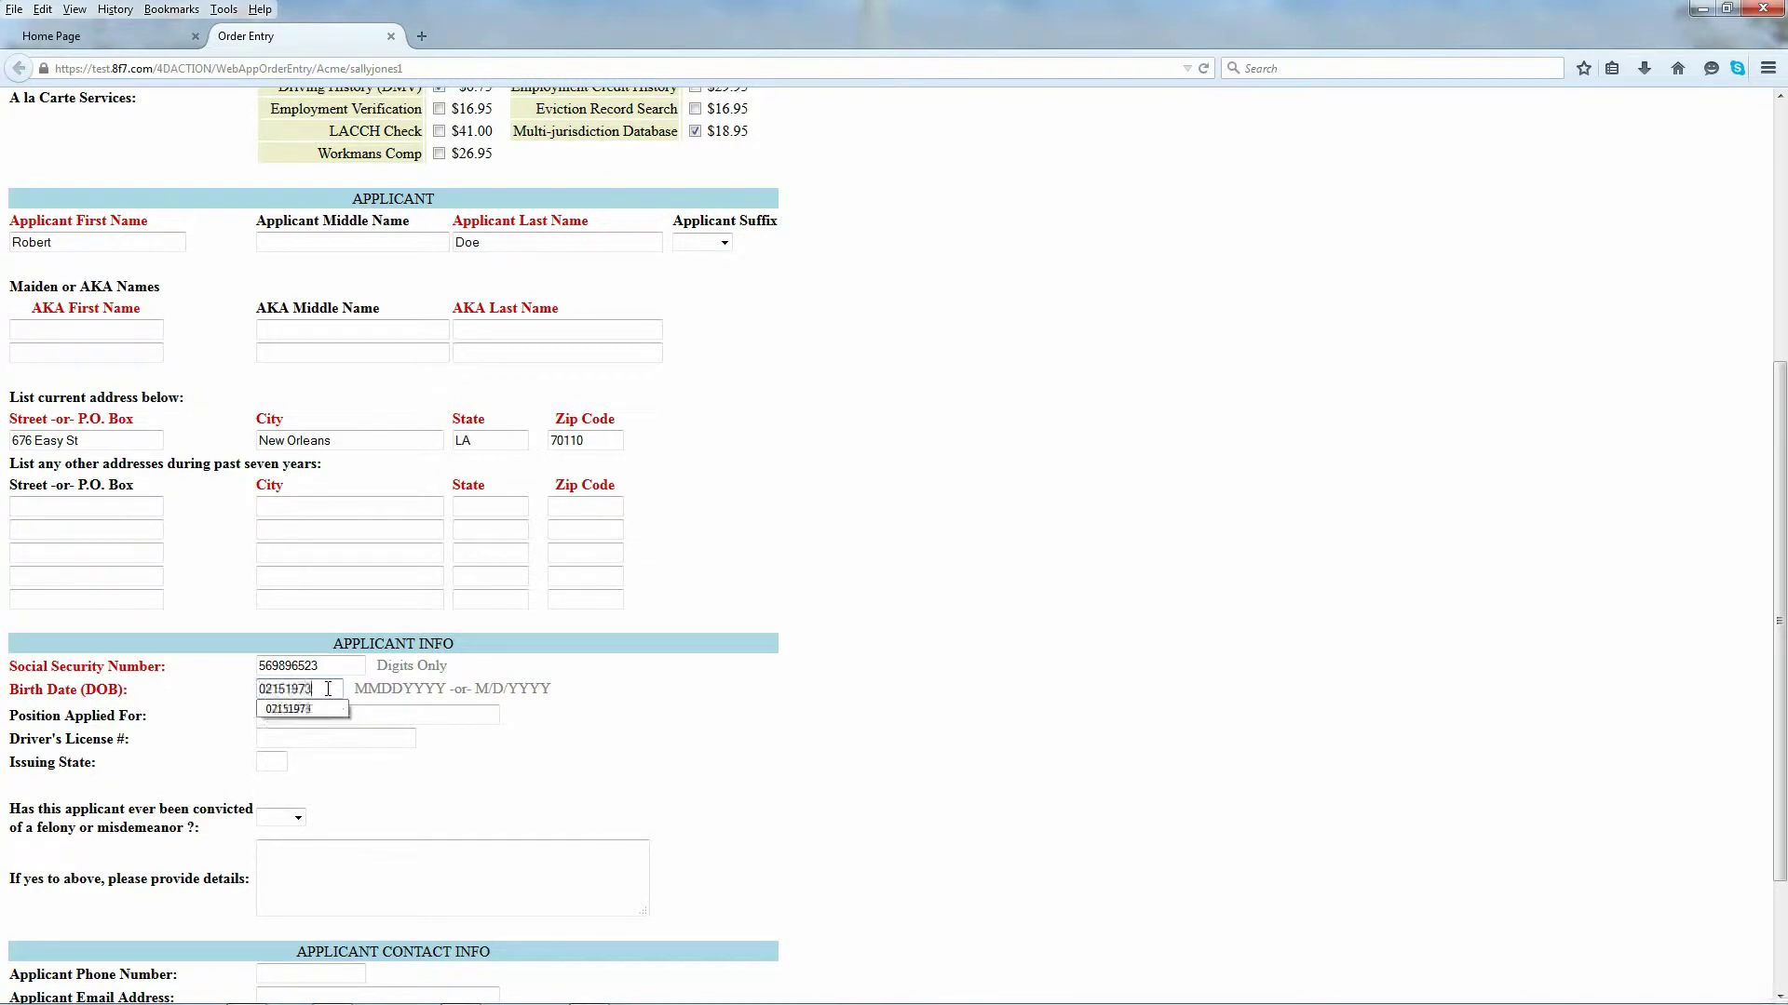
pyautogui.click(710, 718)
# Step: Enter the applicant's driver's license number with issuing state LA
pyautogui.click(264, 739)
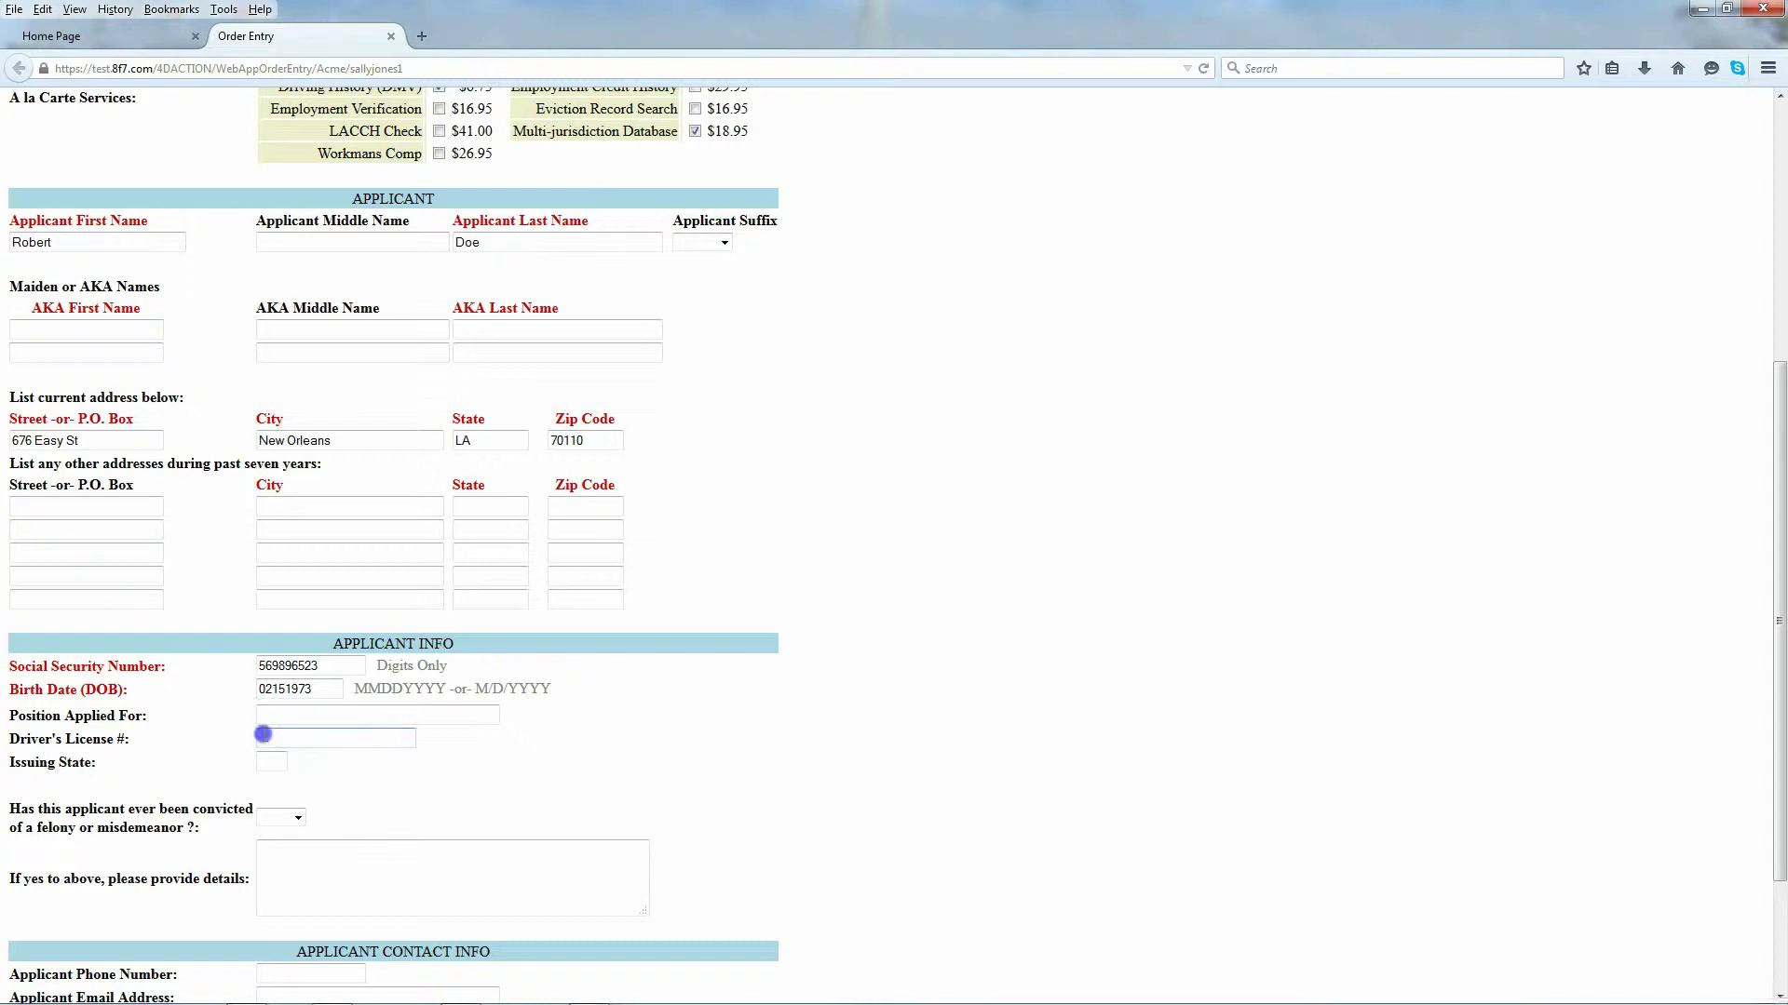
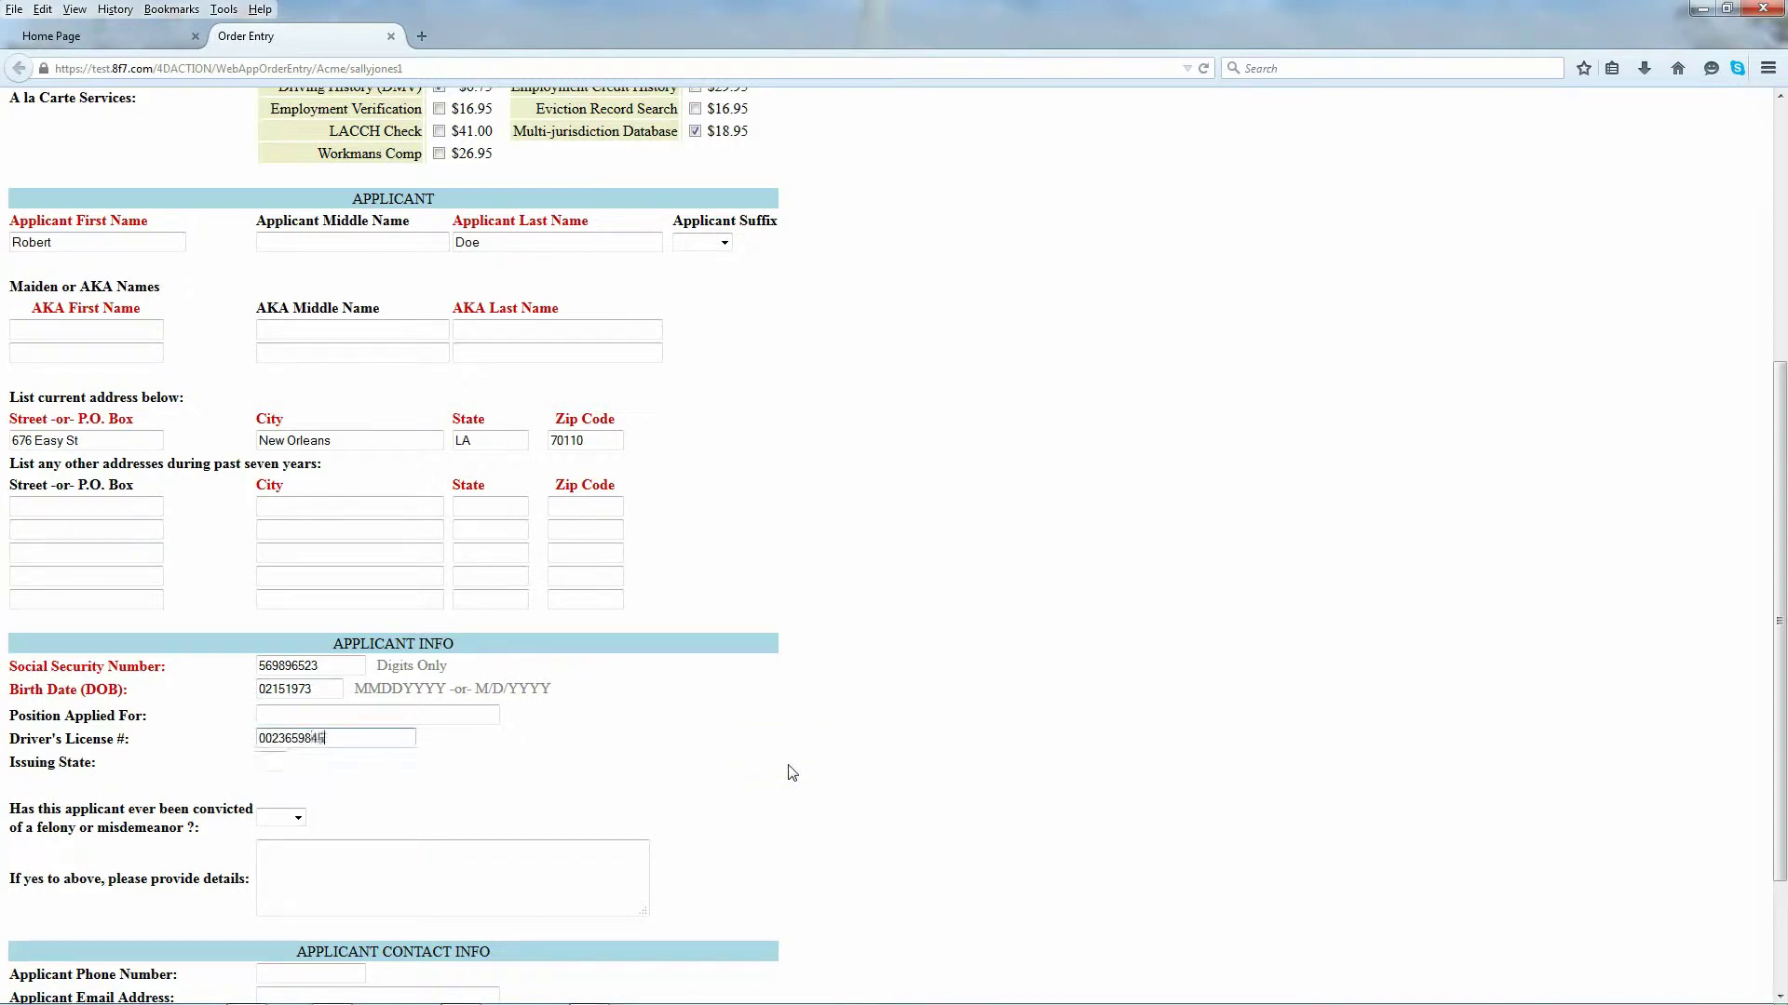
pyautogui.click(266, 760)
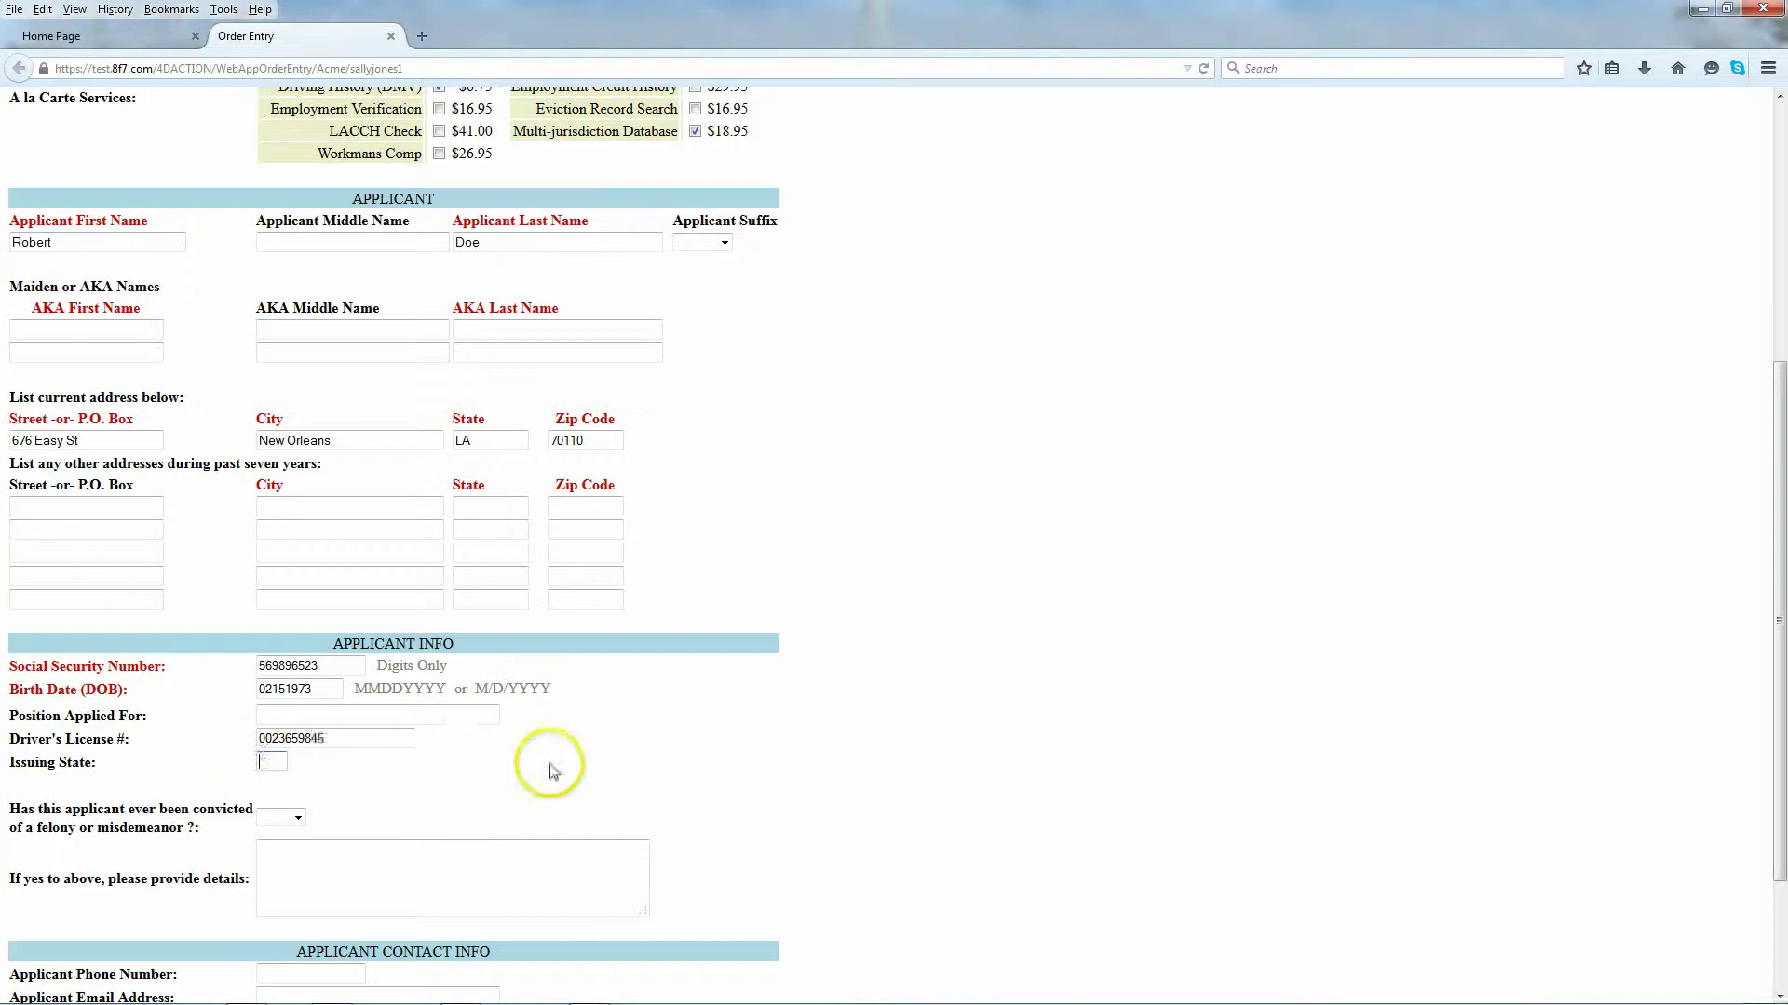
pyautogui.write('LA')
pyautogui.scroll(-2, 552, 771)
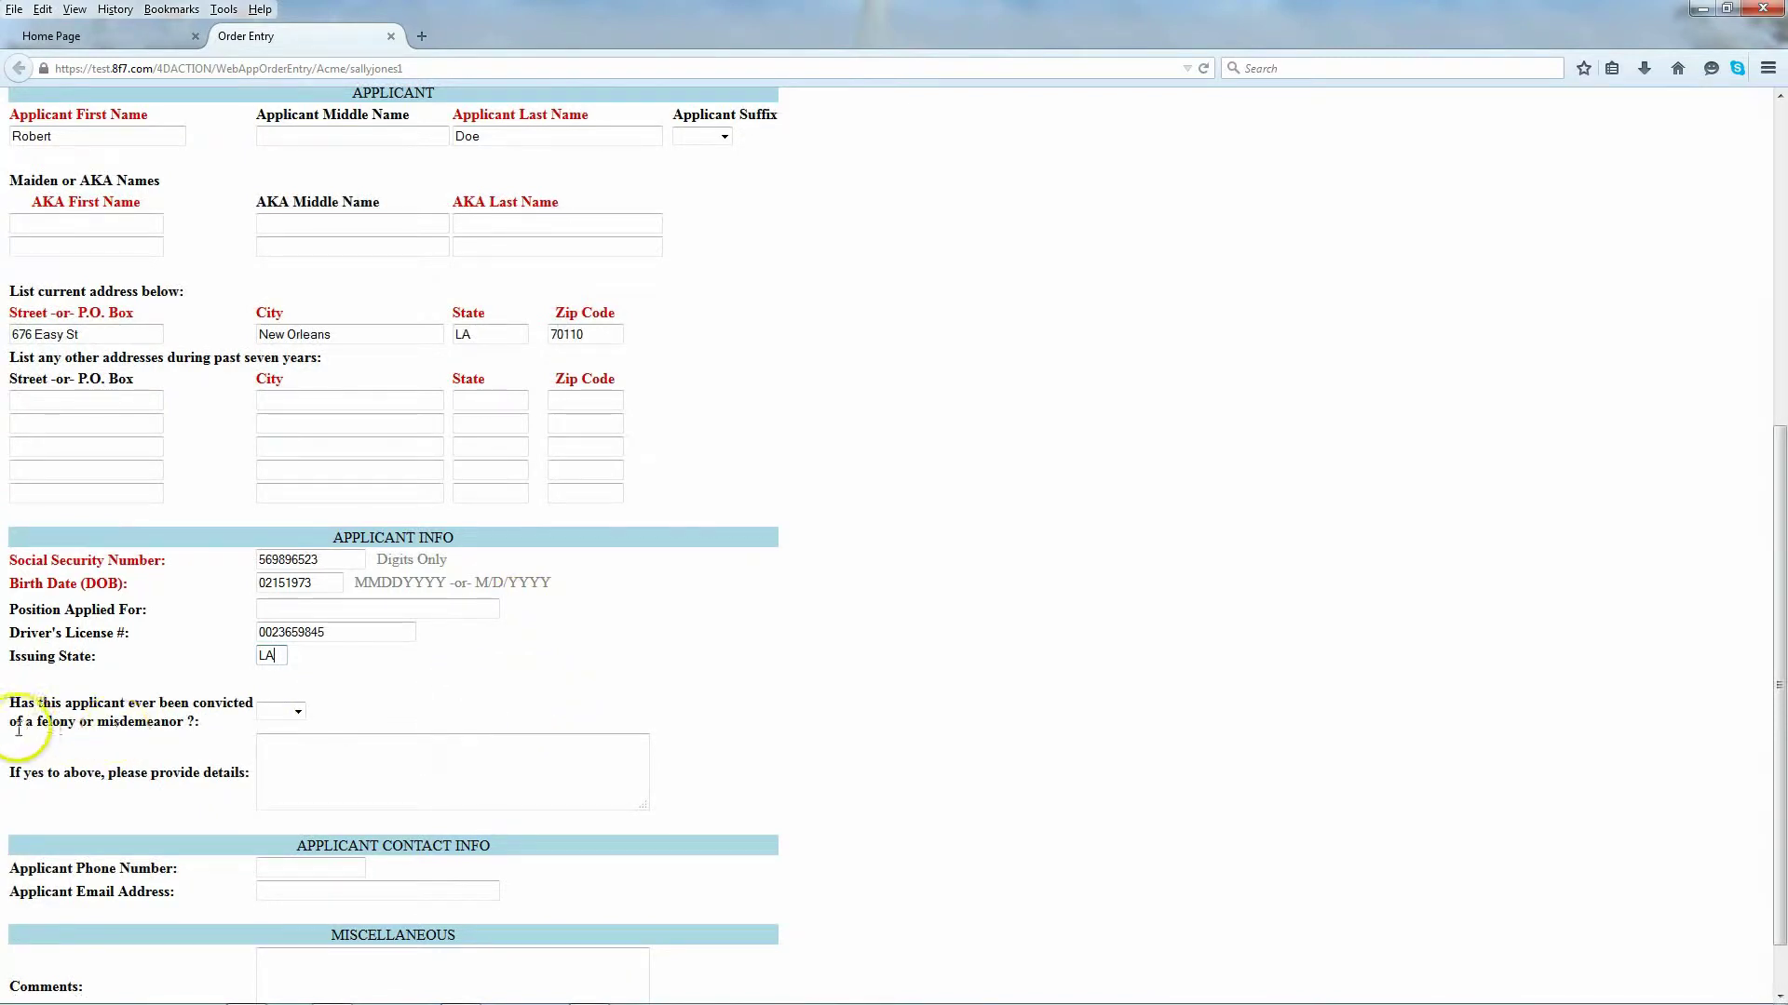
# Step: Answer YES to the felony question with the Alabama DWI details, add a Race/Gender comment, and continue
pyautogui.scroll(-2, 167, 666)
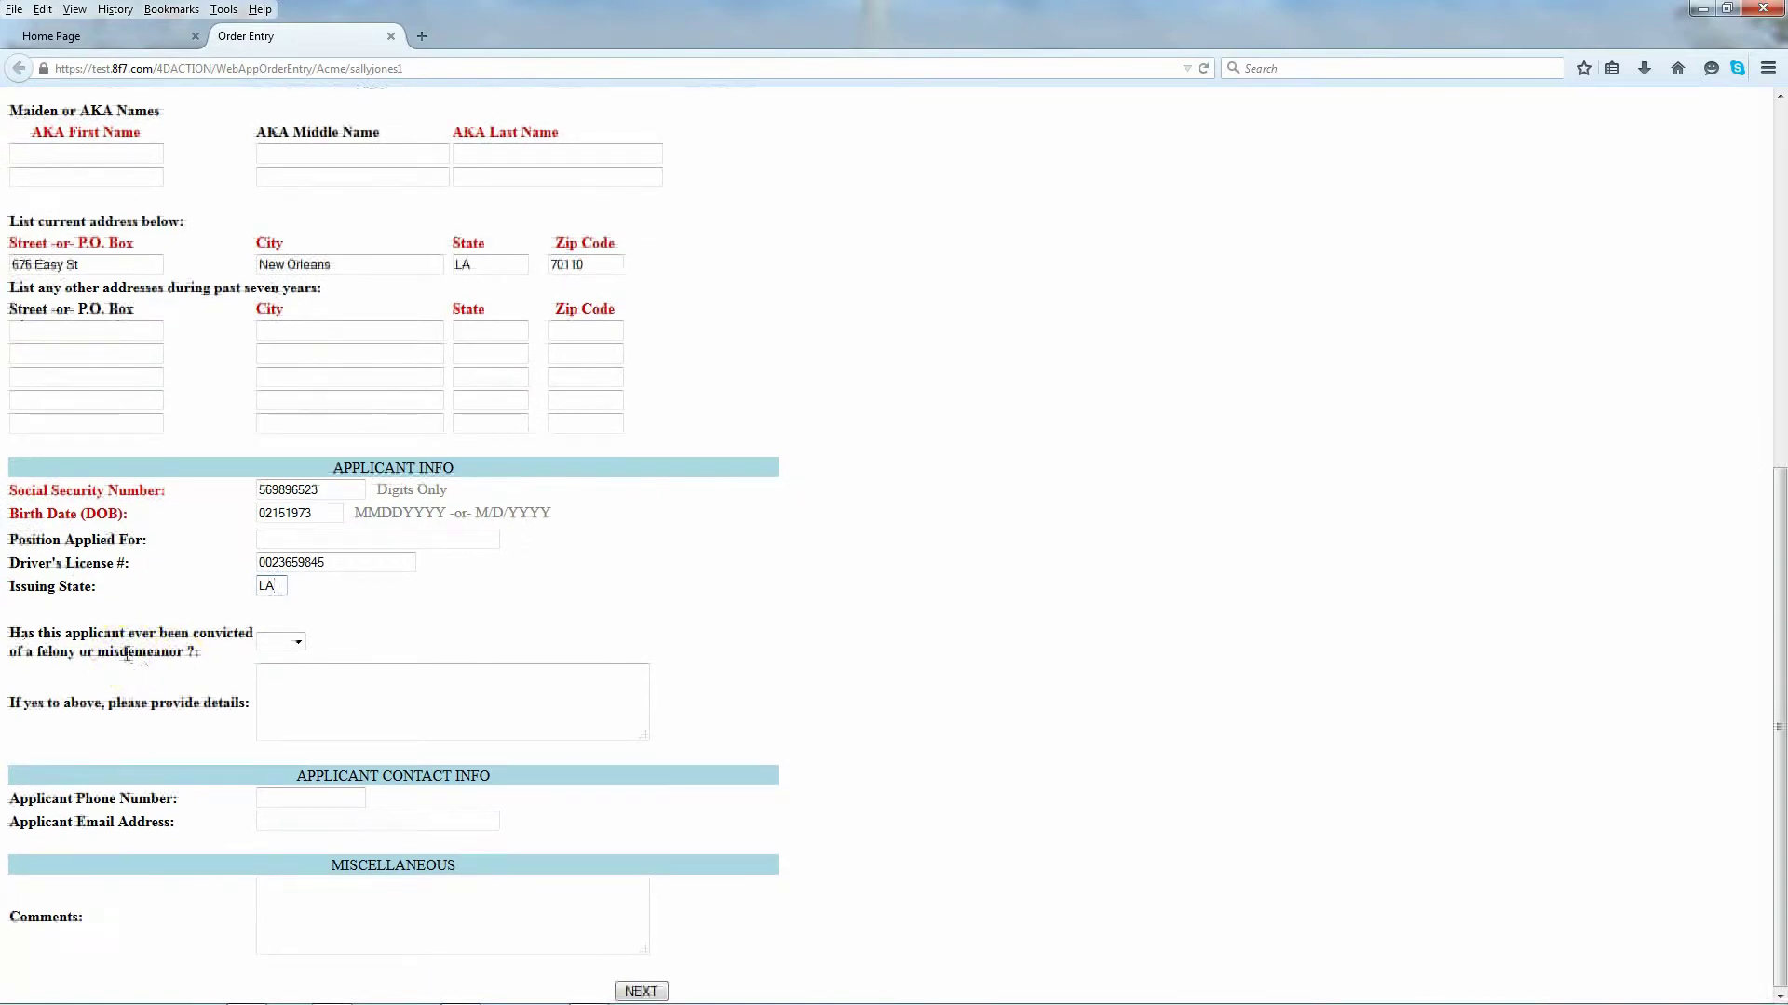
pyautogui.click(298, 643)
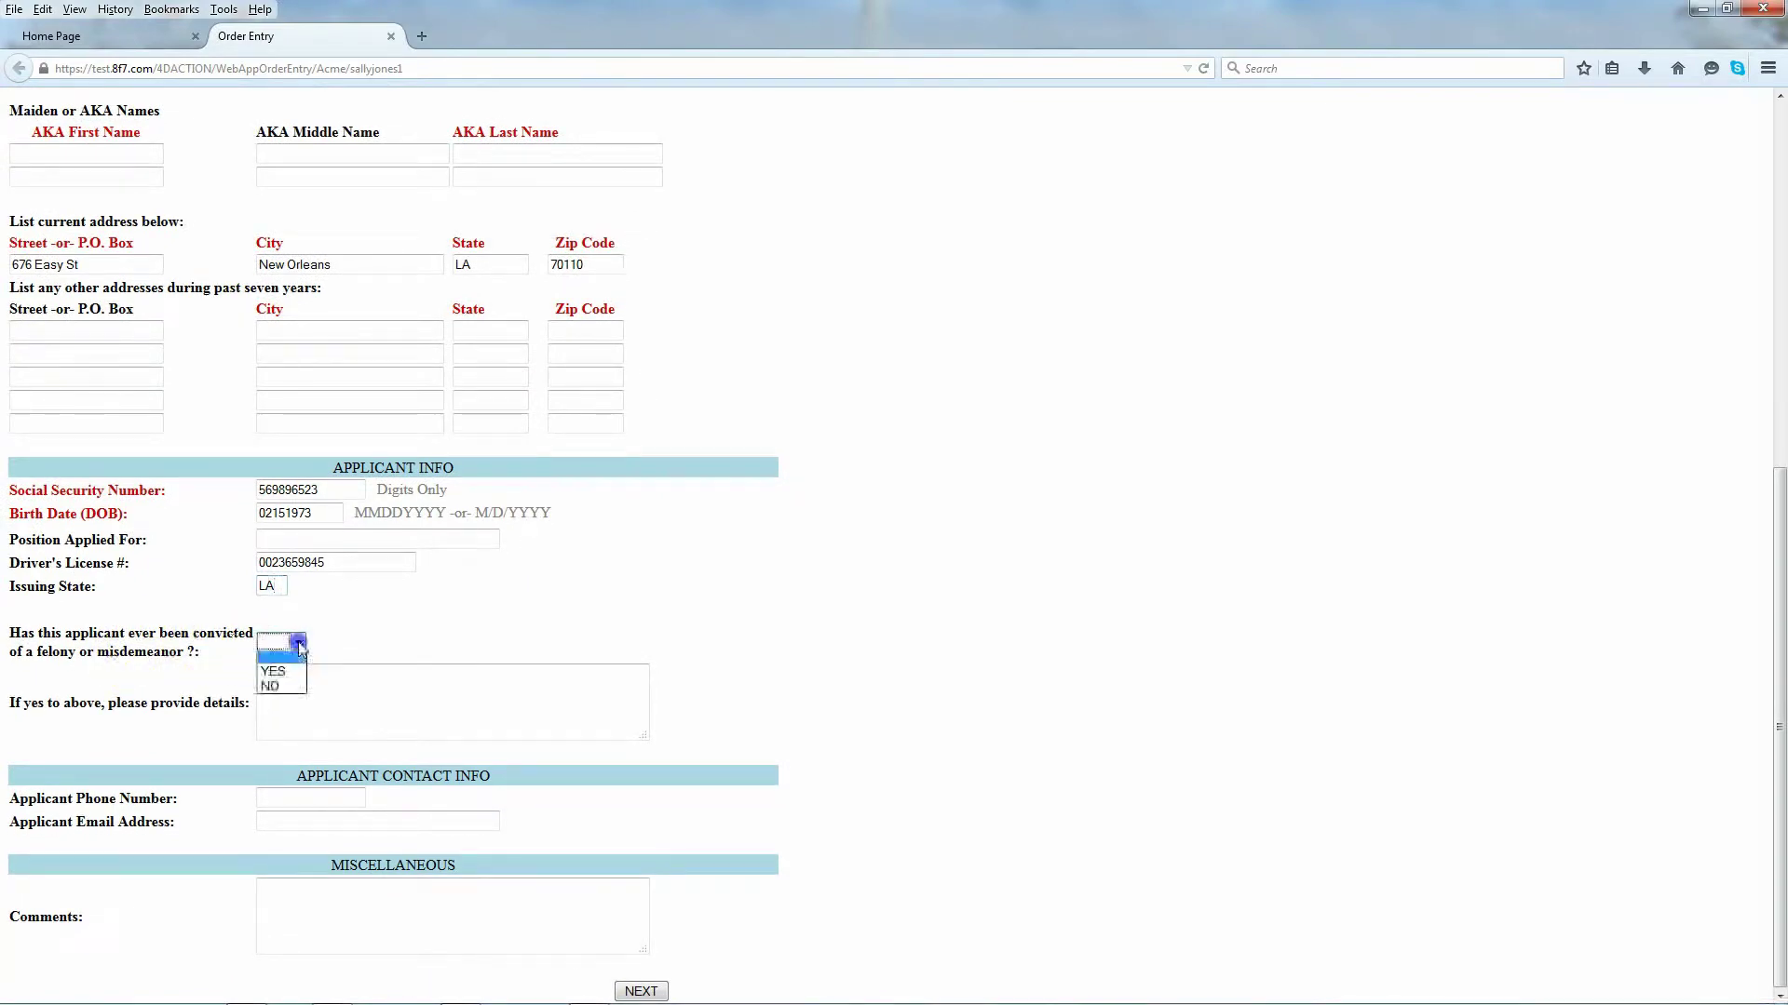
pyautogui.click(296, 671)
pyautogui.click(304, 674)
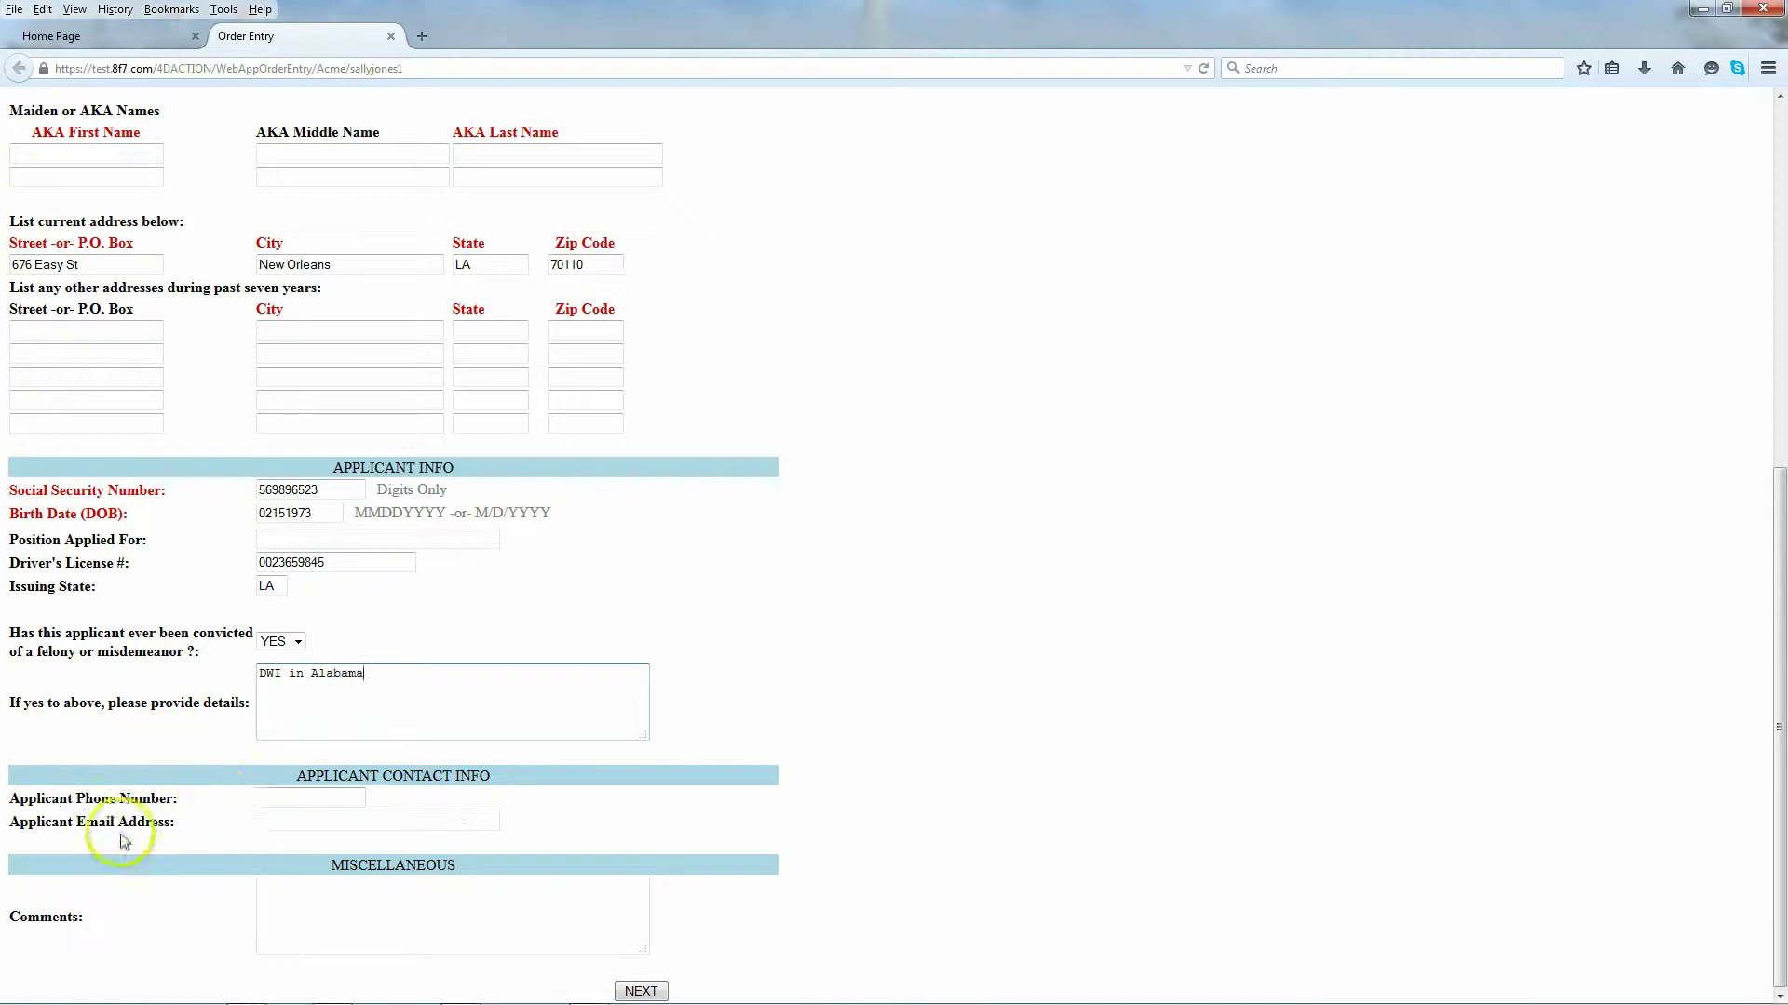
pyautogui.click(262, 888)
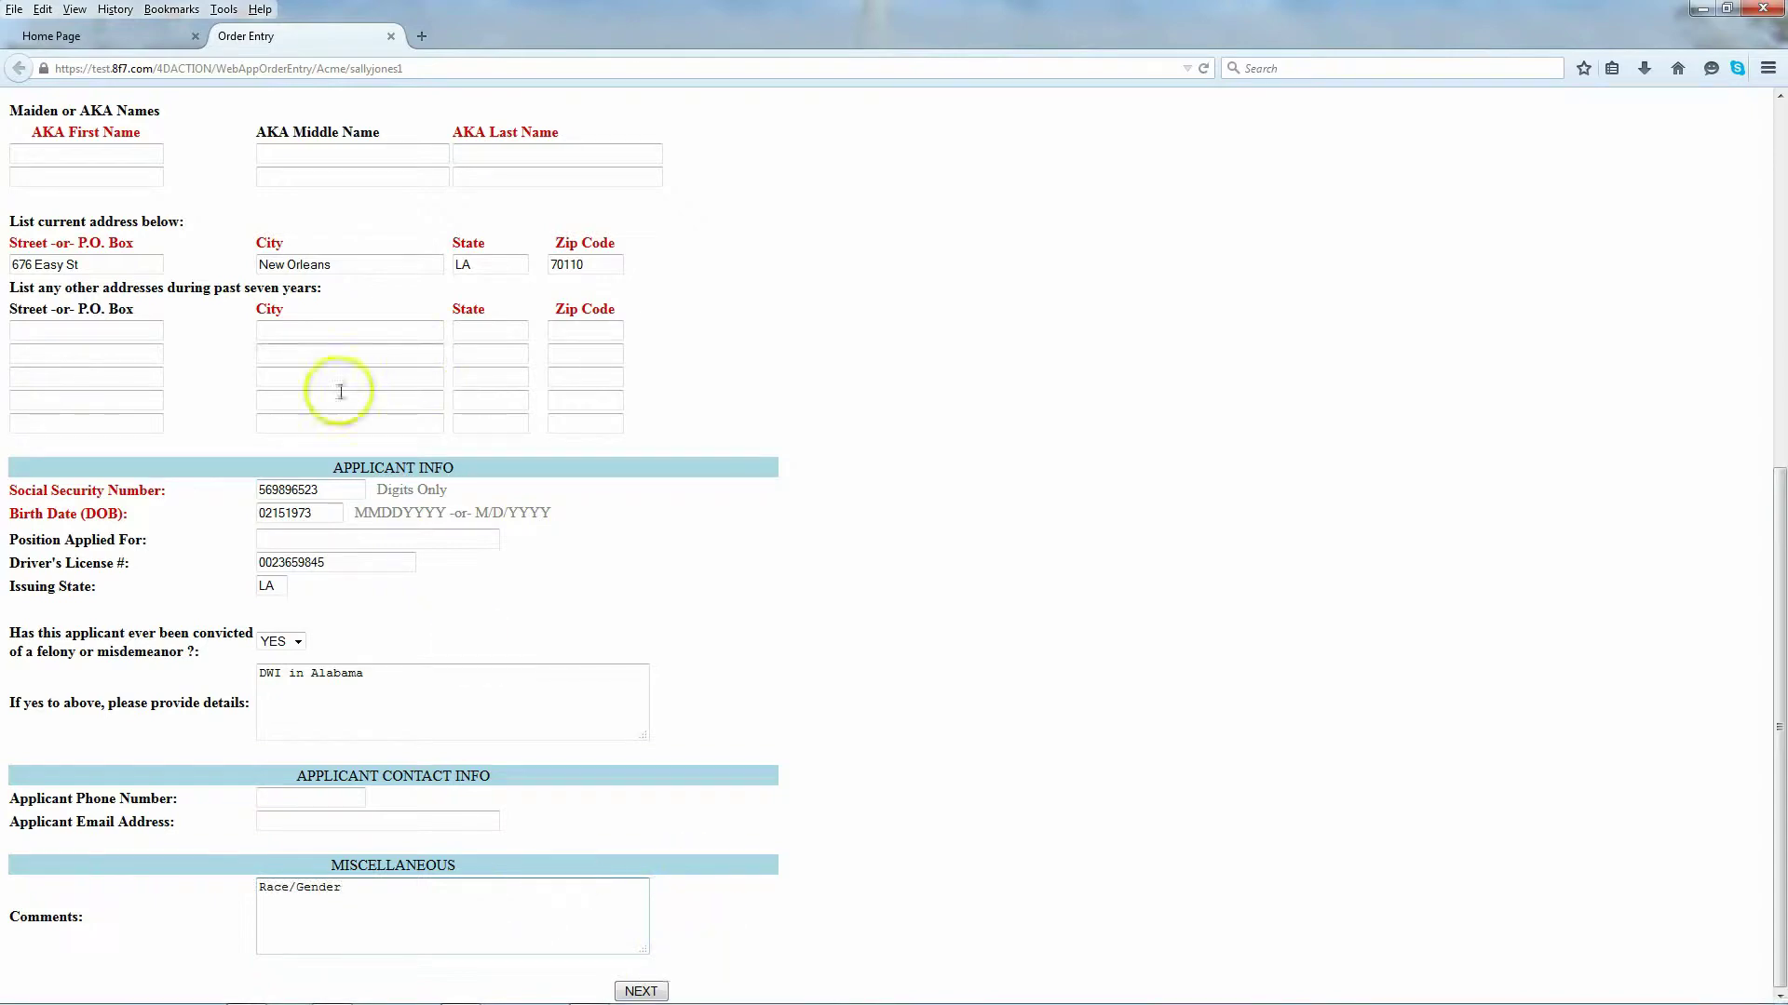
pyautogui.click(639, 992)
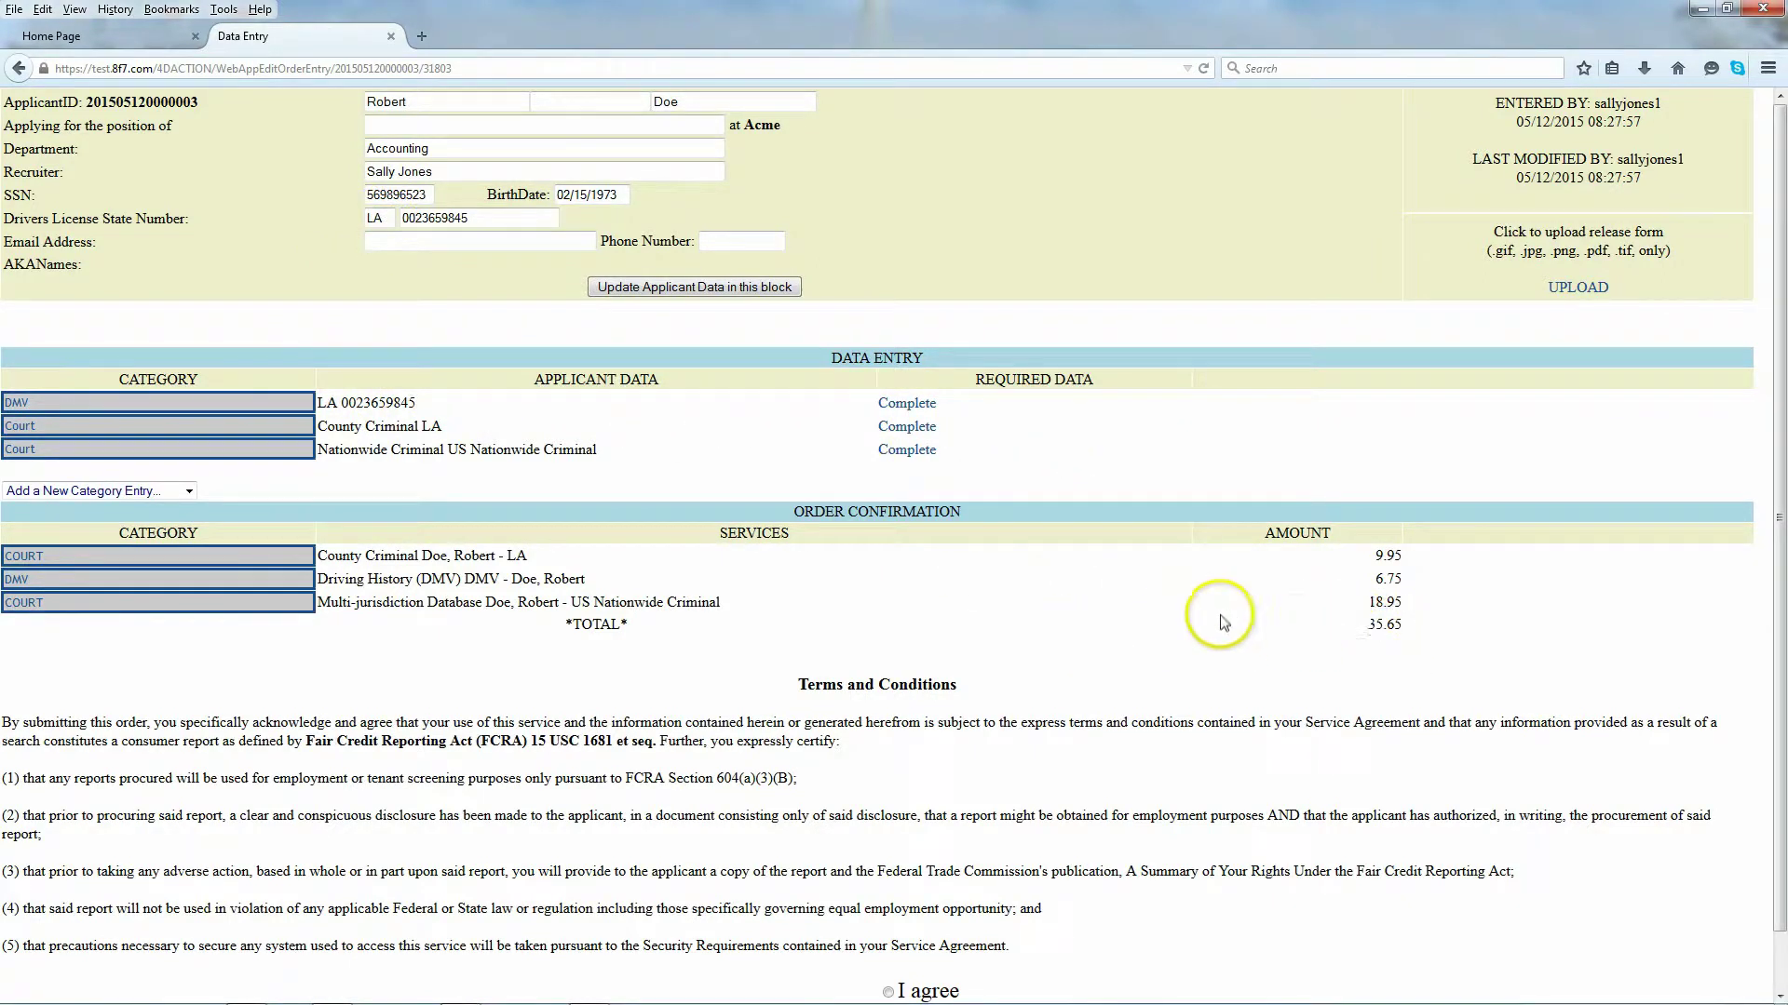
# Step: Agree to the terms and conditions and submit the screening order
pyautogui.scroll(-1, 1223, 622)
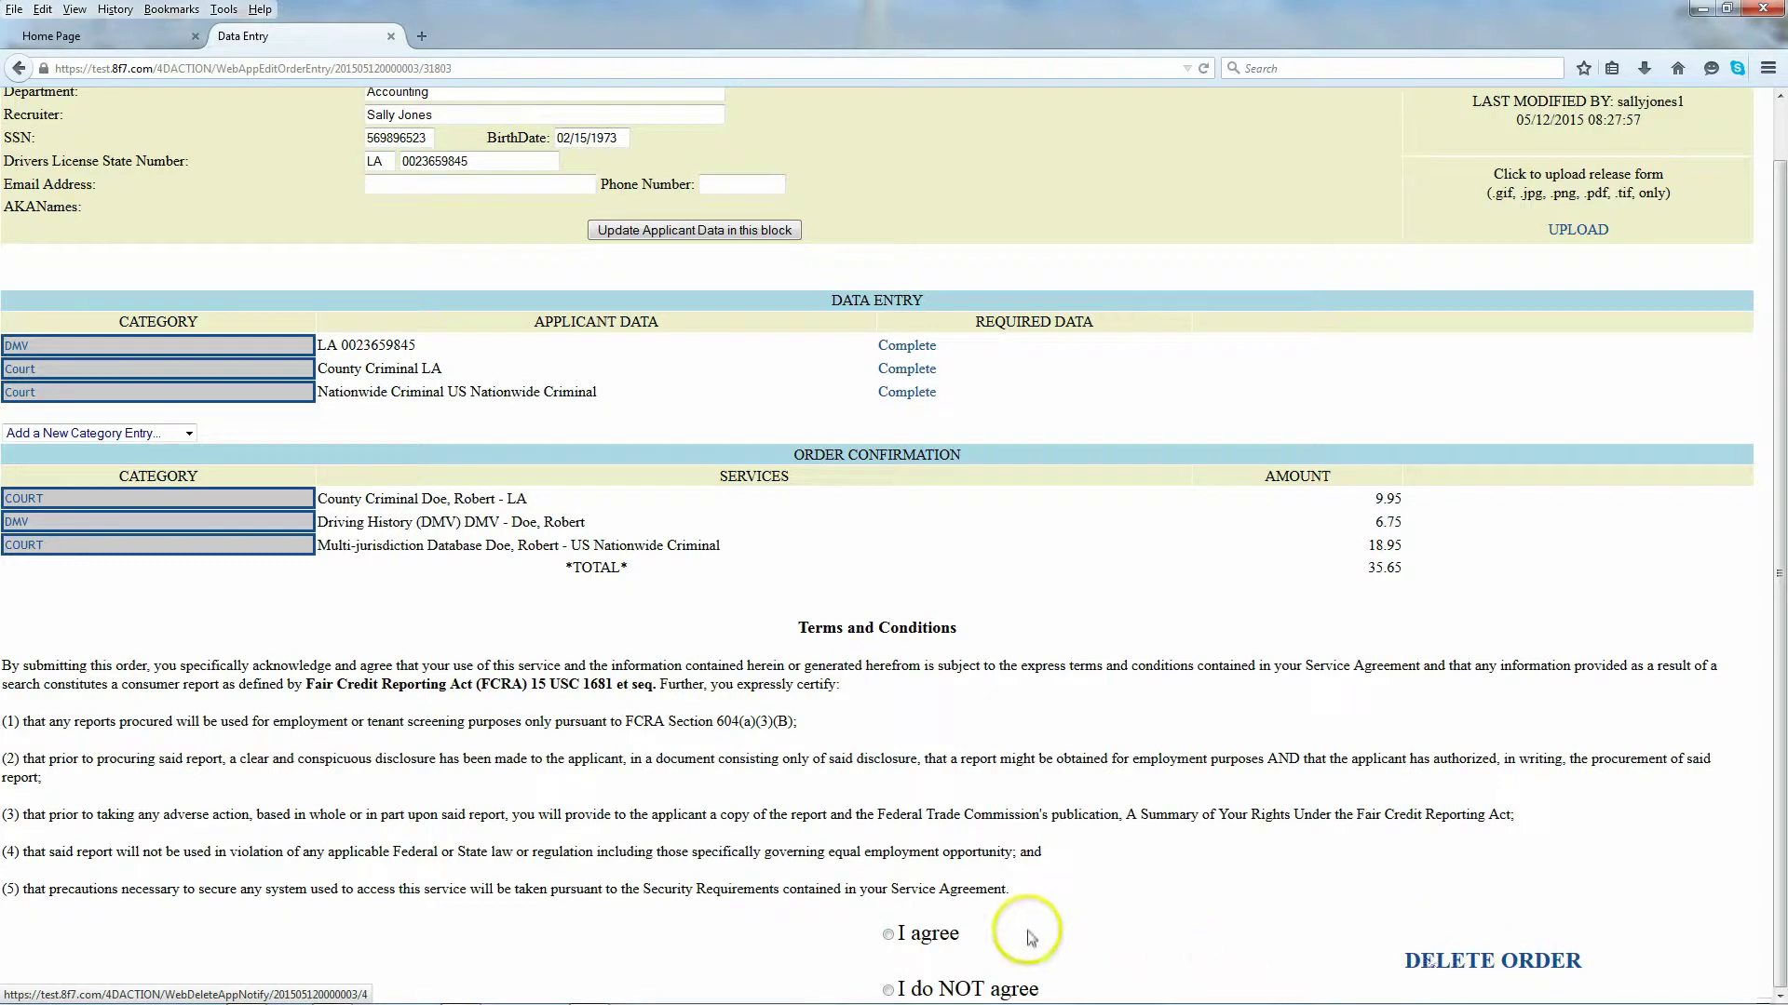
pyautogui.click(888, 934)
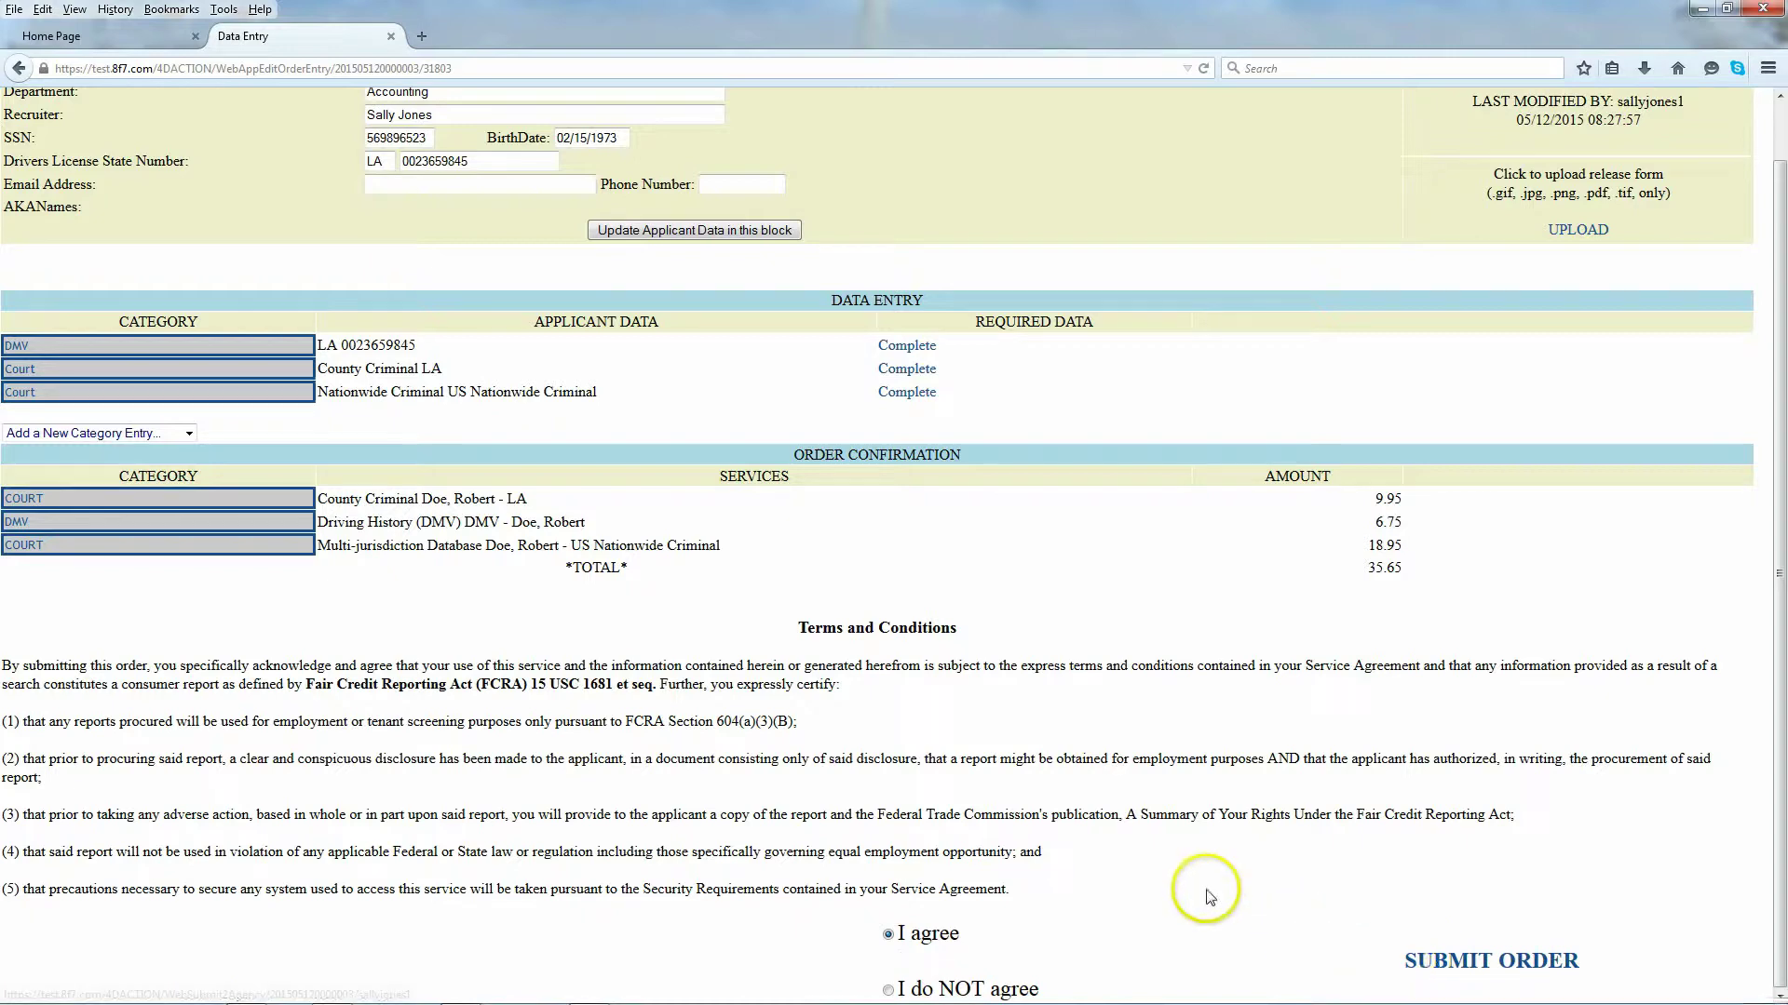
pyautogui.scroll(1, 1201, 889)
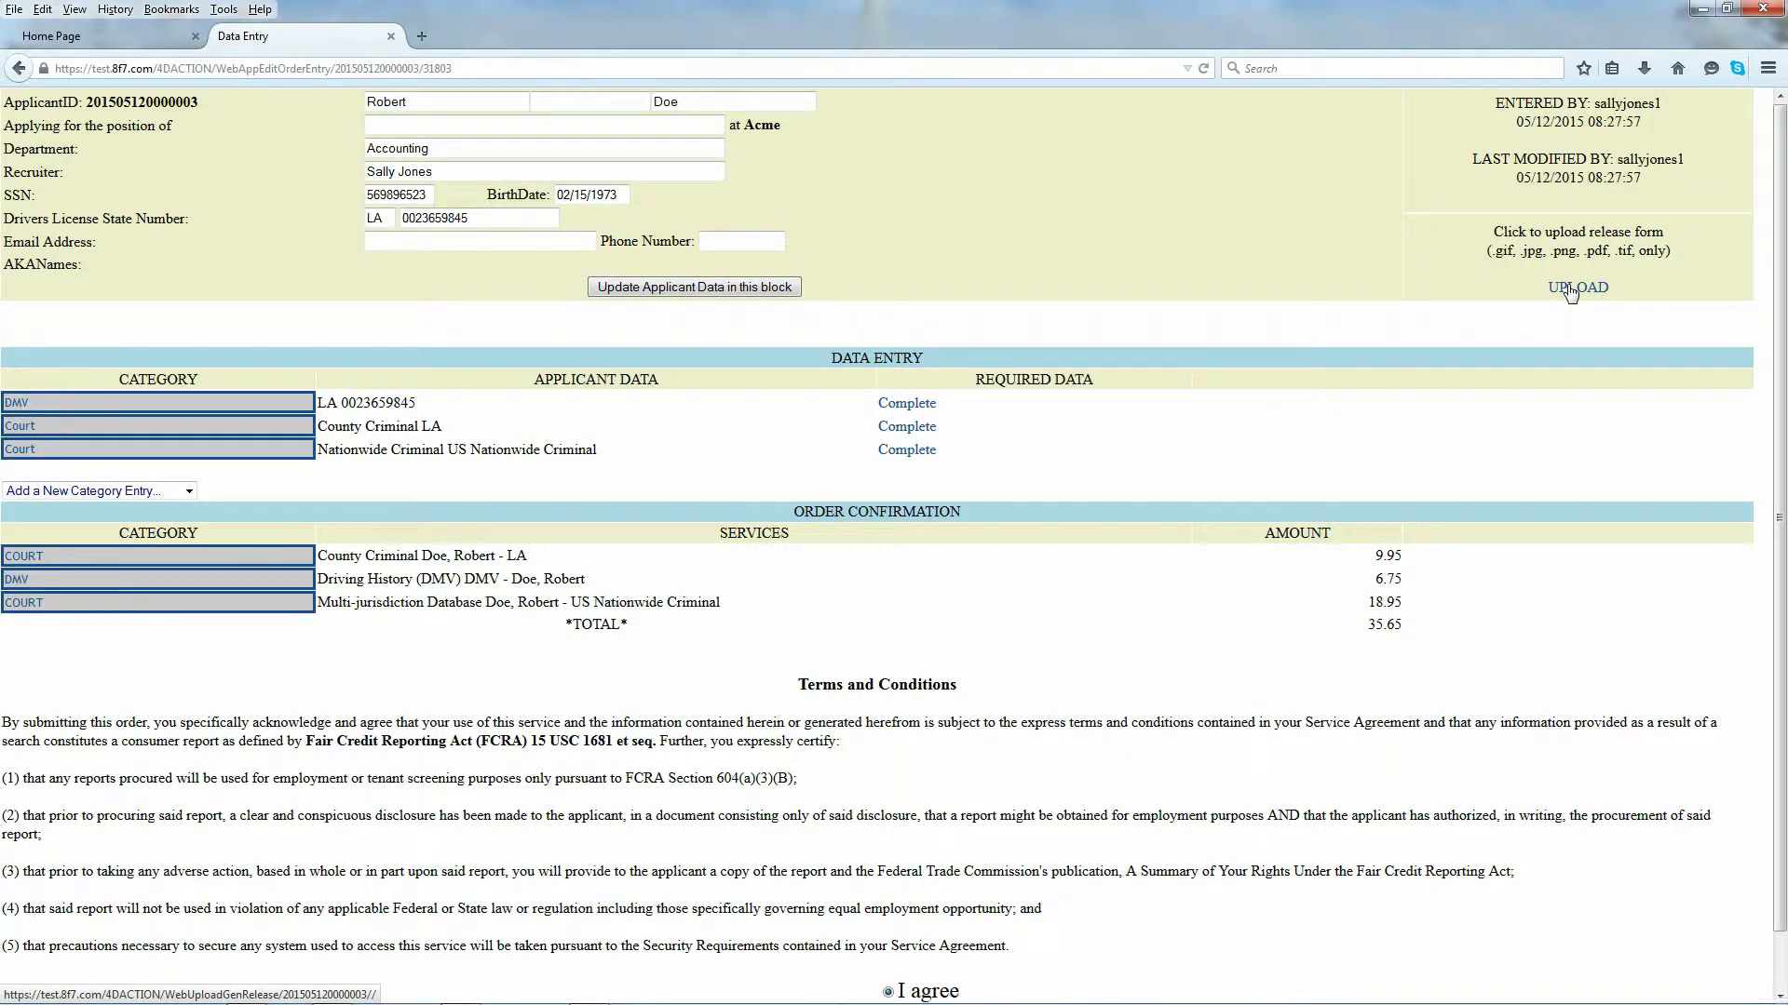
pyautogui.scroll(-1, 1318, 347)
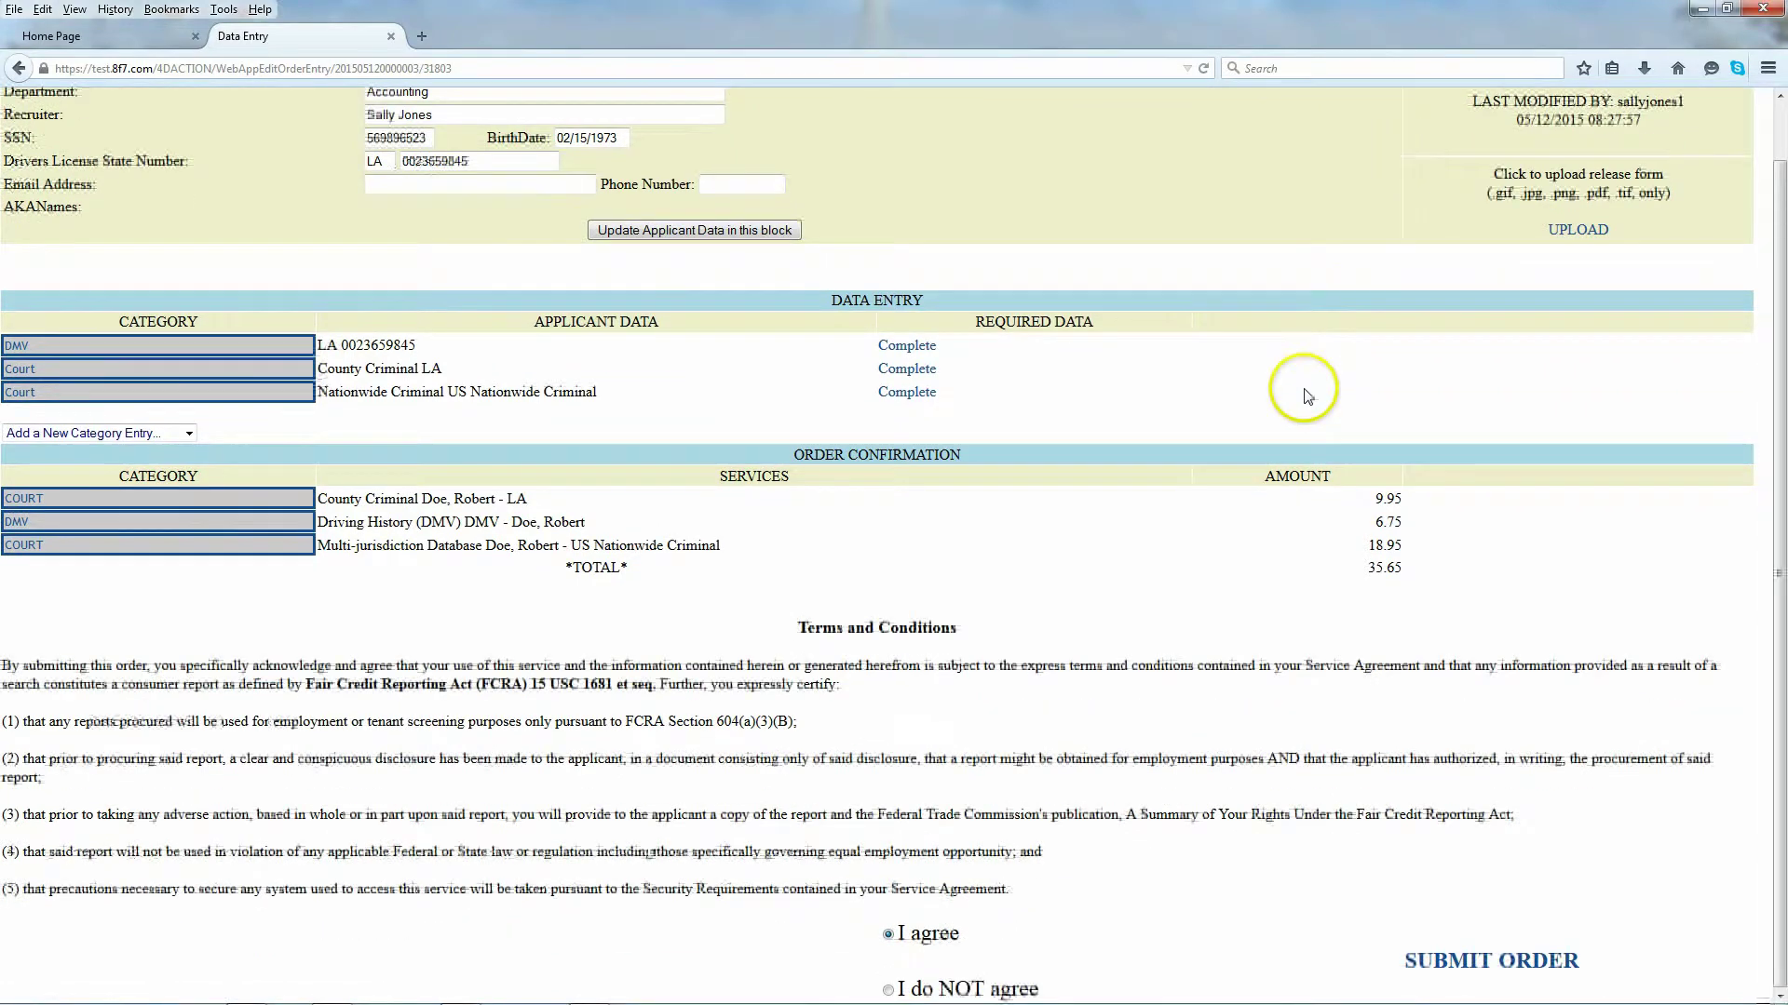
pyautogui.click(1484, 970)
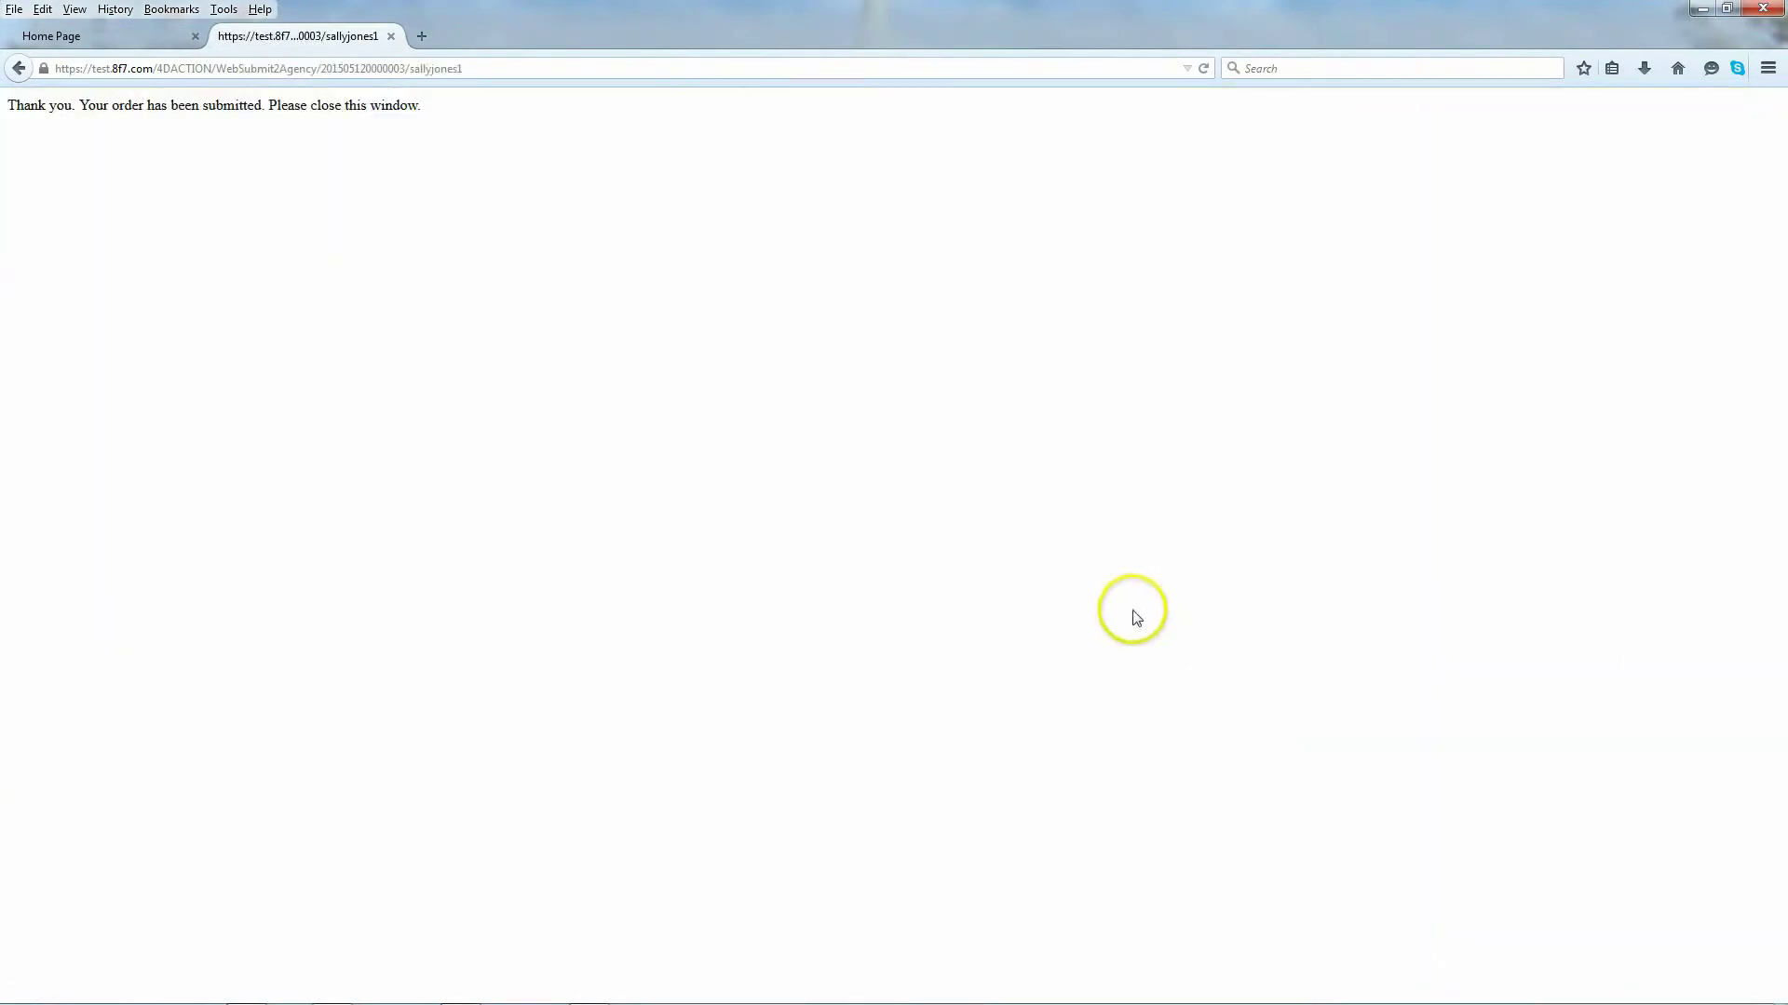
# Step: Close the confirmation and list today's submitted reports from the Home page
pyautogui.click(391, 36)
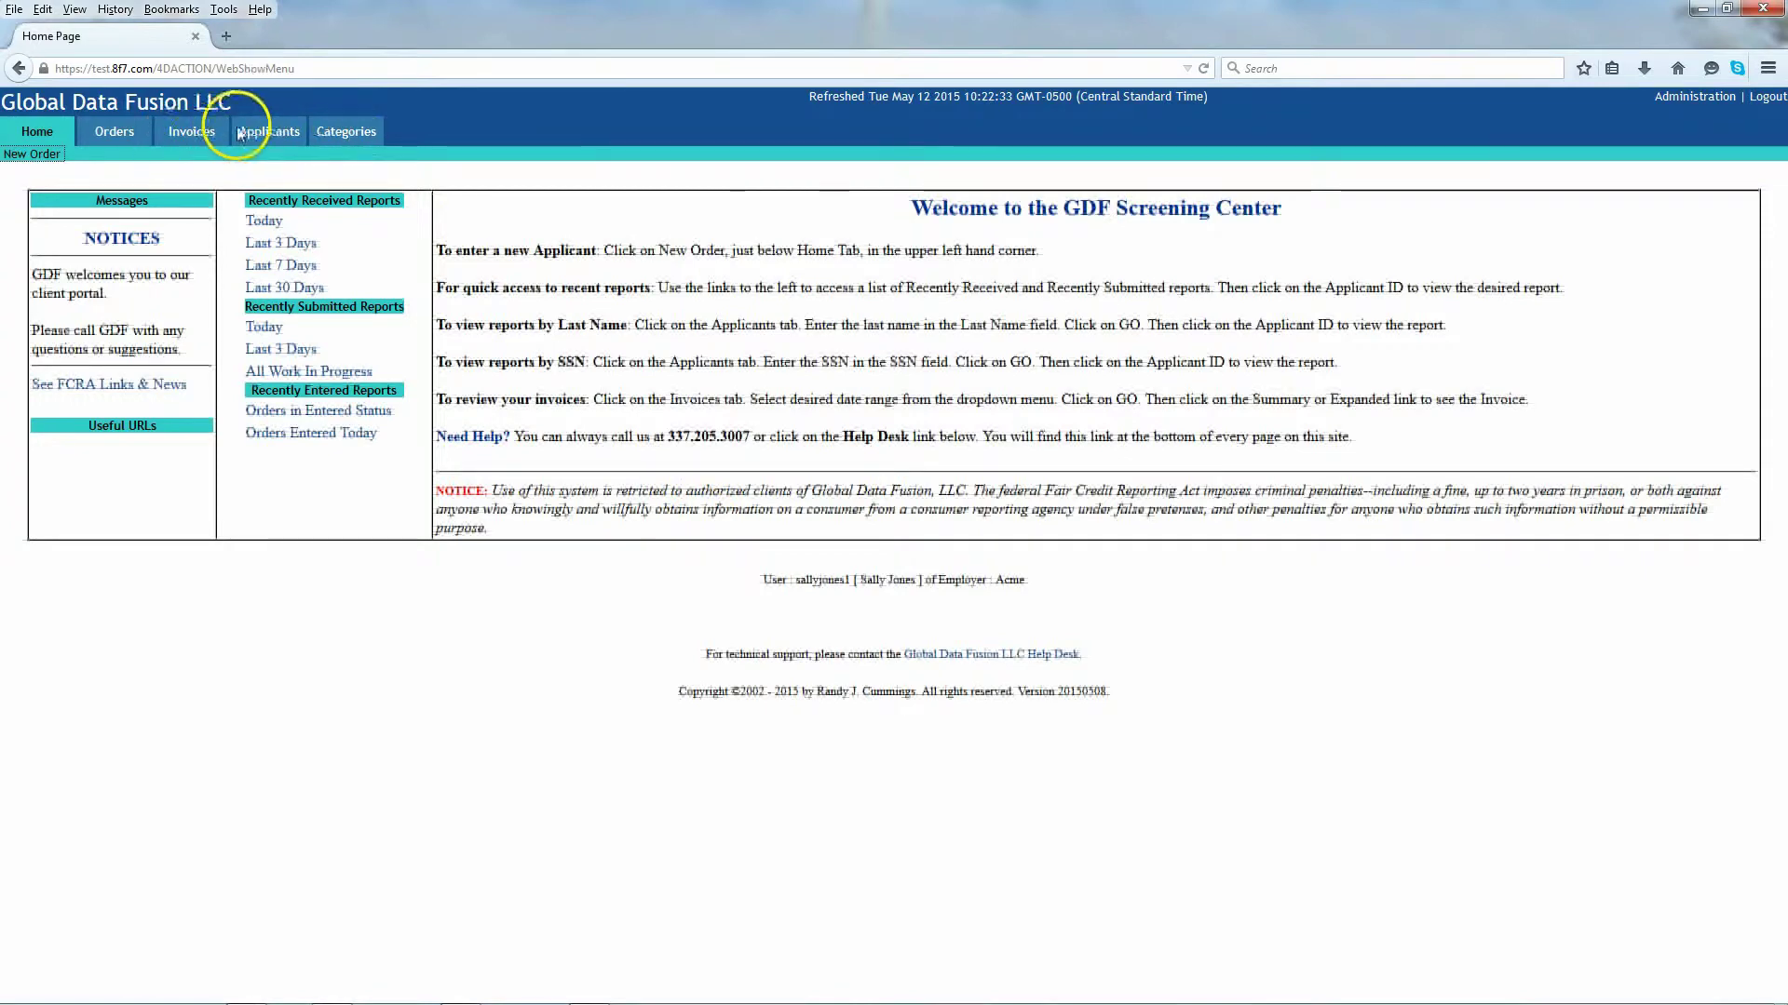
pyautogui.click(119, 131)
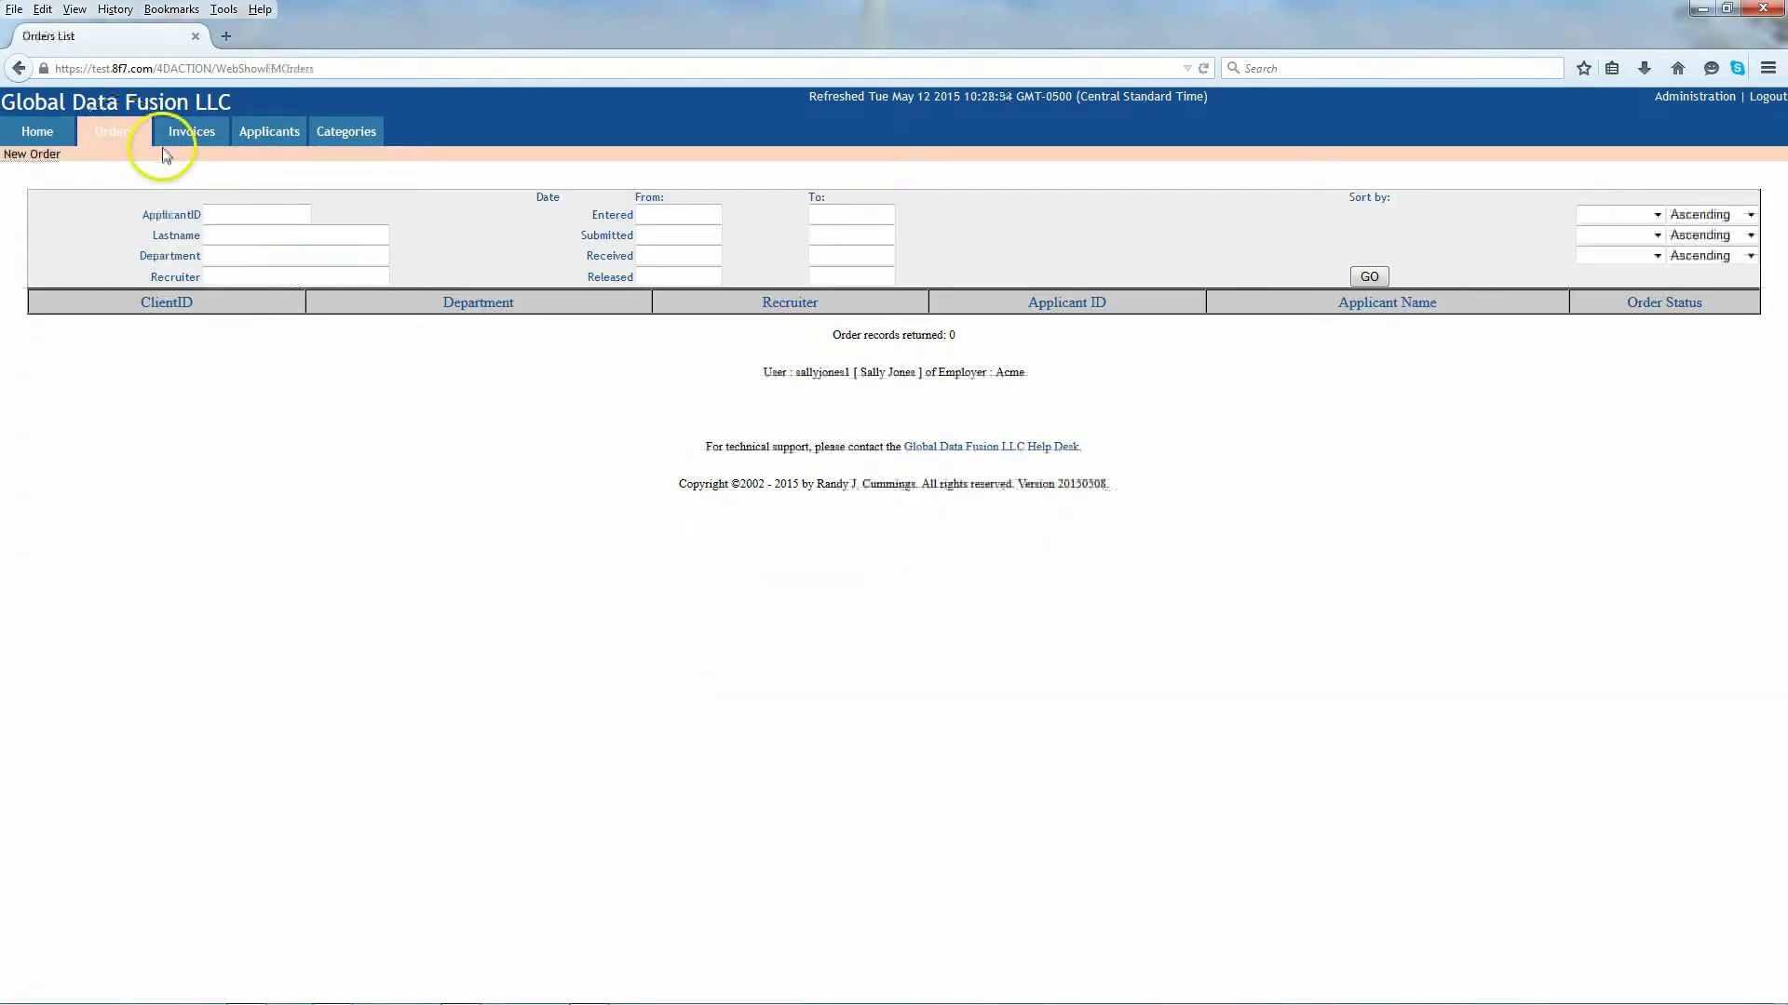
pyautogui.click(40, 133)
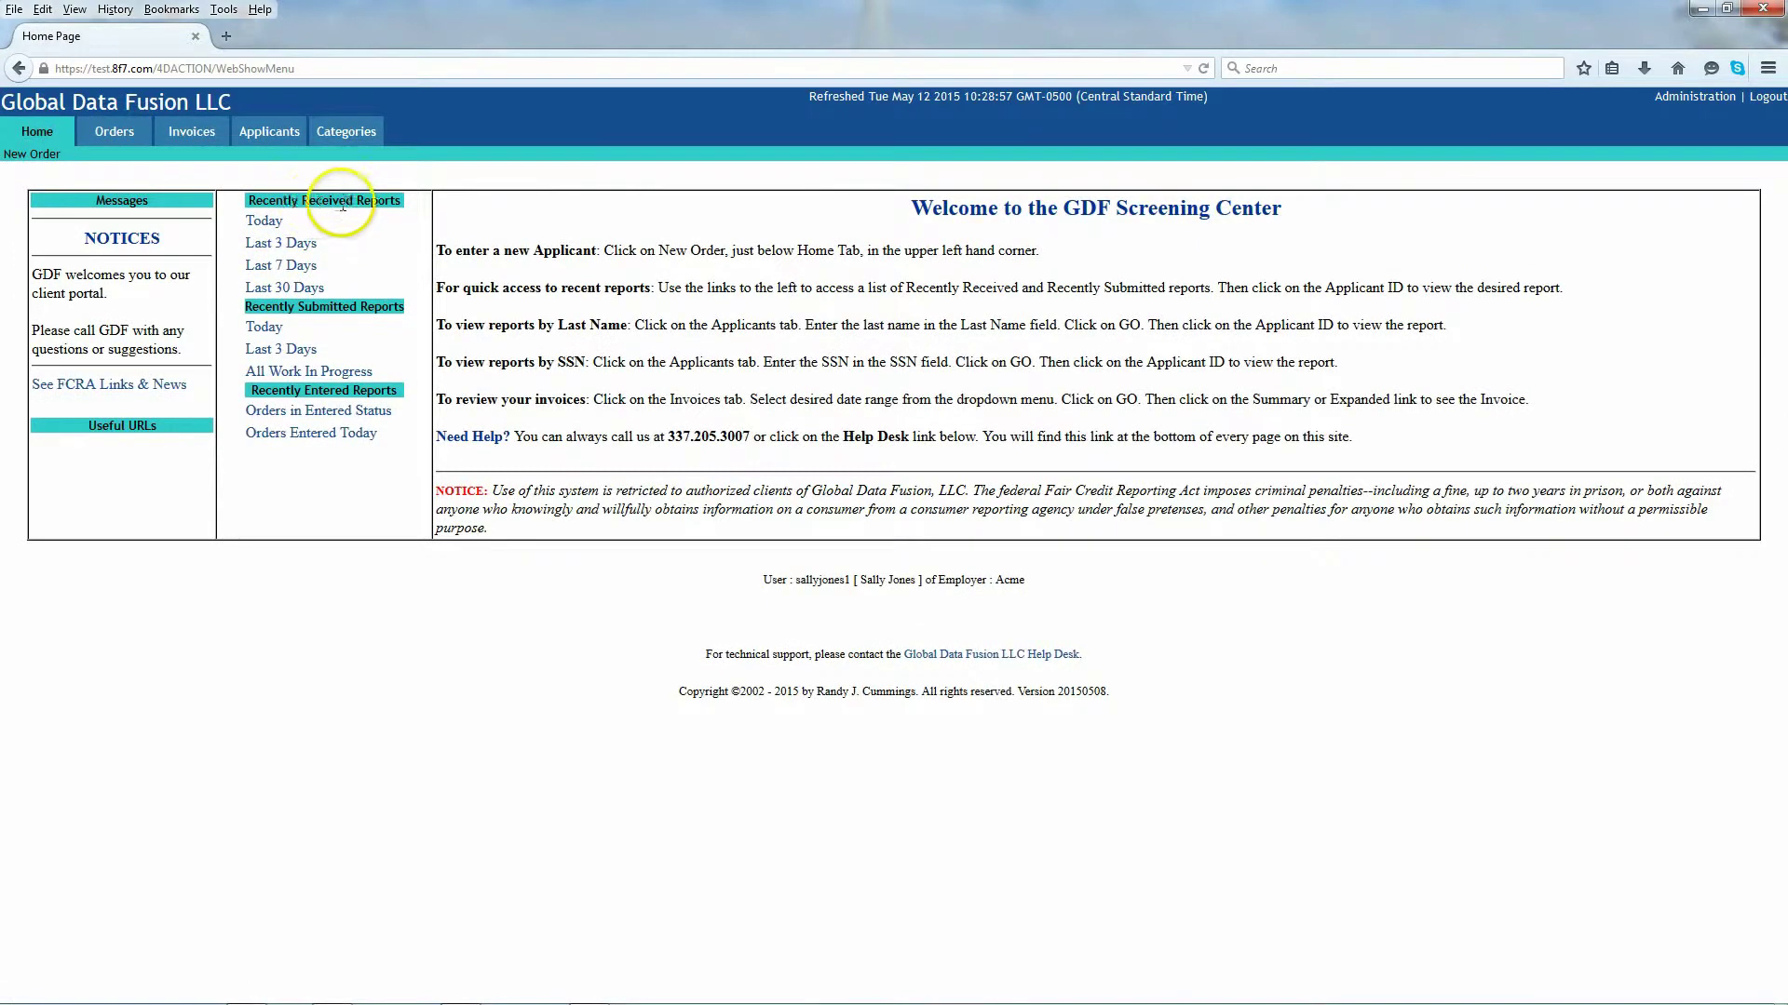
pyautogui.click(265, 330)
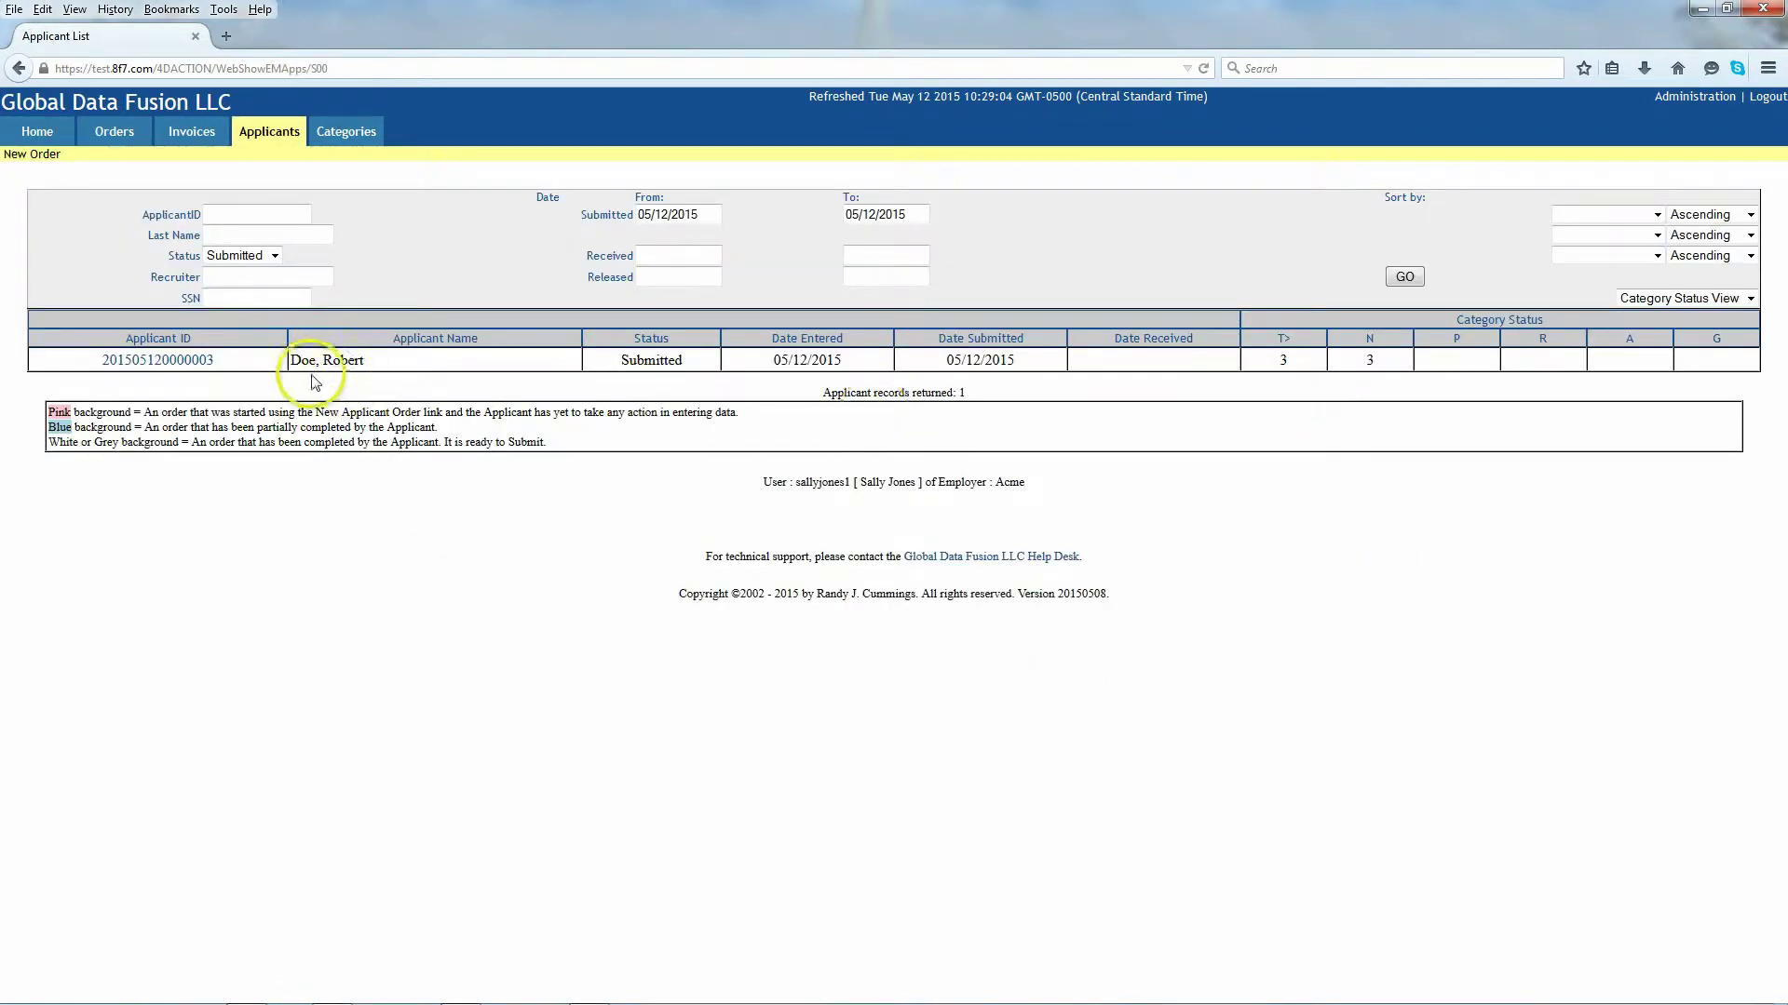
pyautogui.click(184, 360)
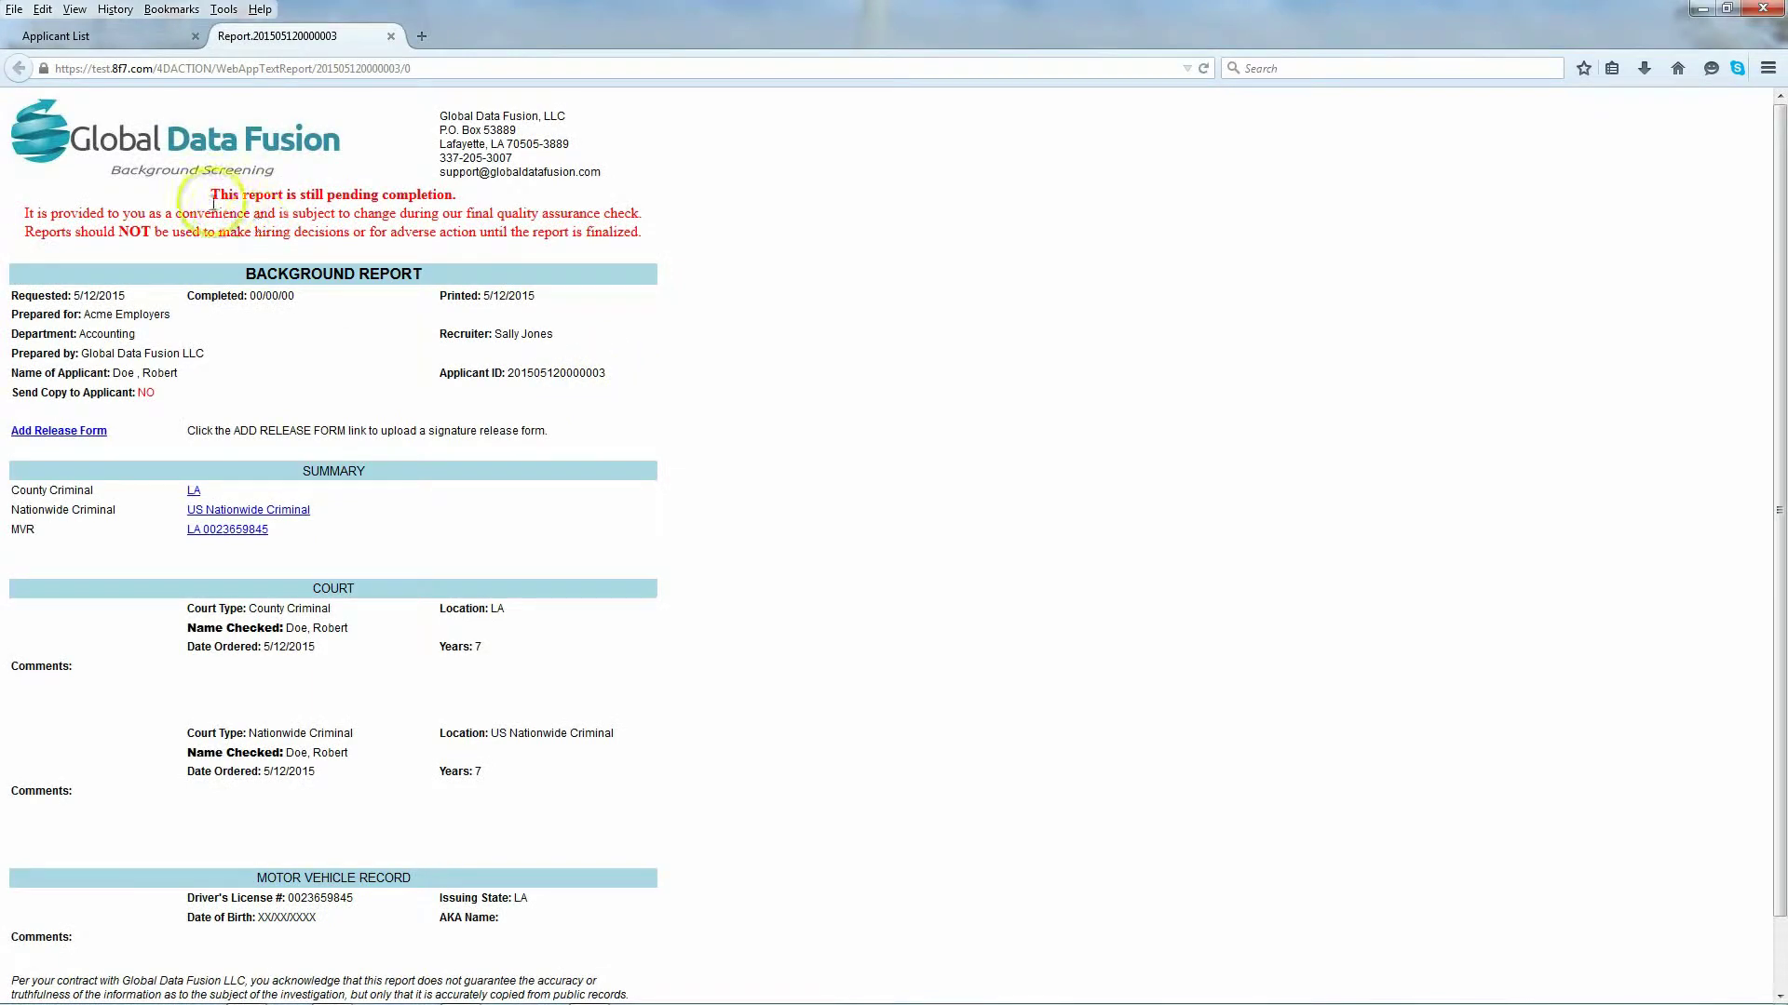
pyautogui.scroll(-1, 359, 504)
pyautogui.scroll(-1, 354, 504)
pyautogui.scroll(2, 358, 506)
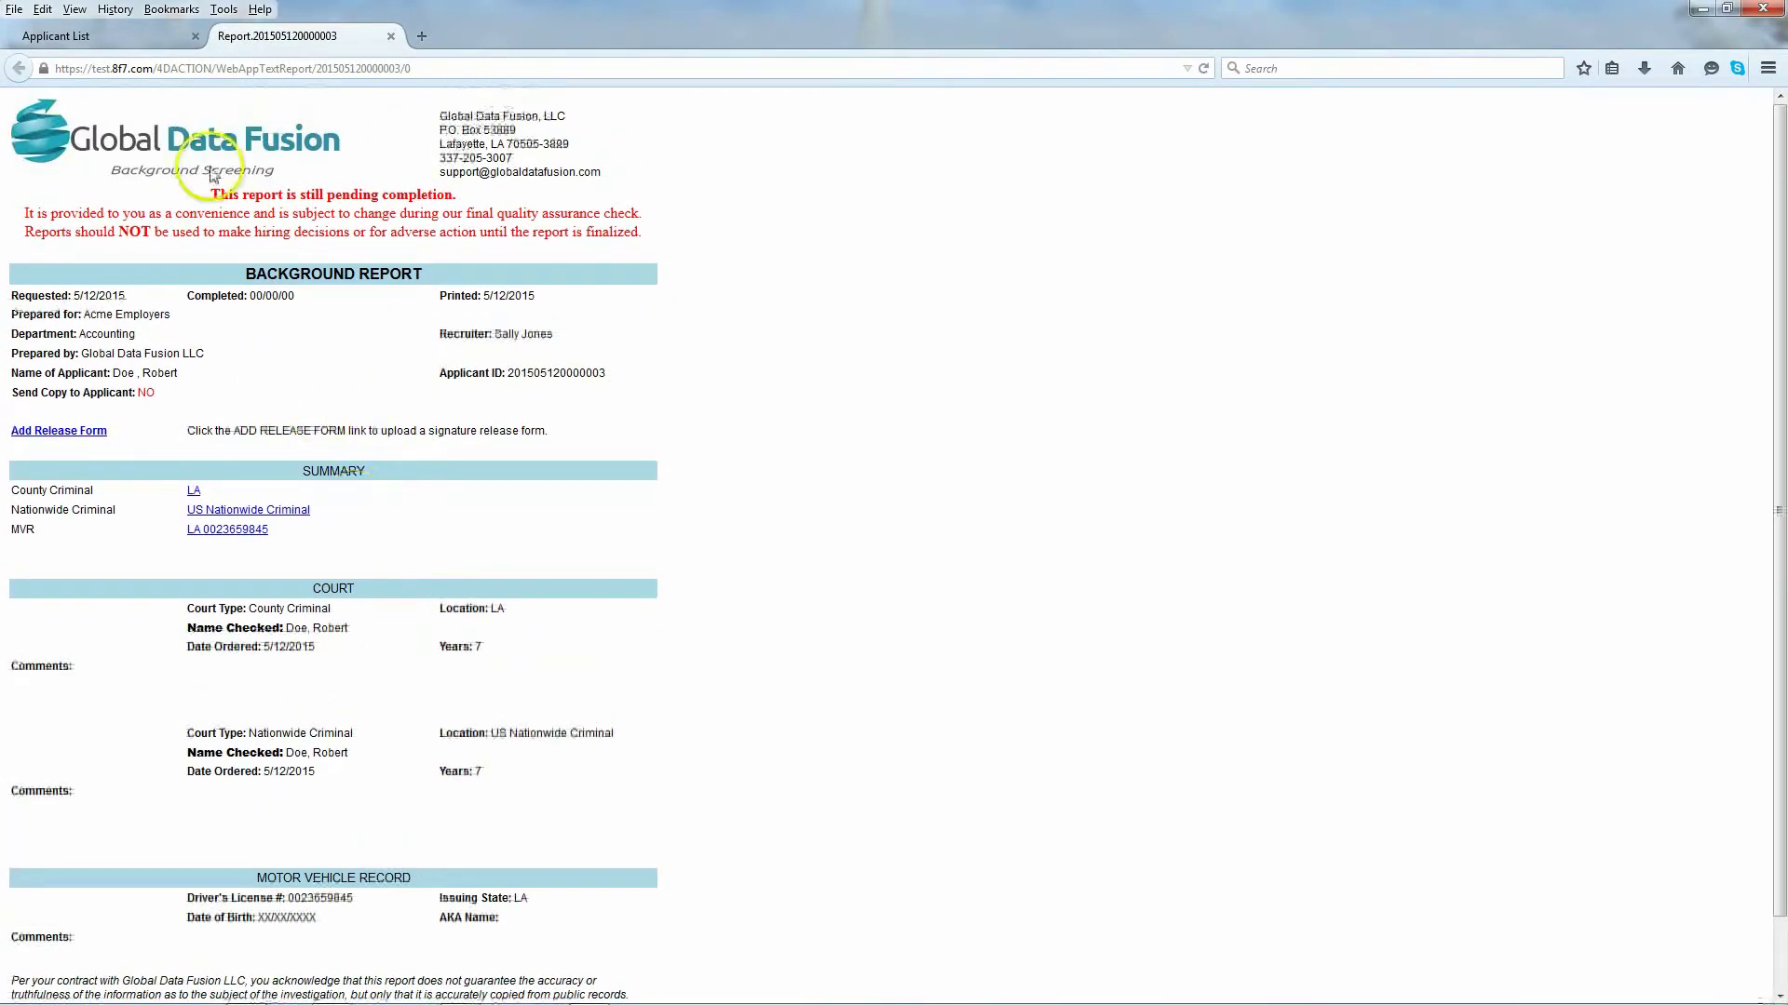
pyautogui.moveTo(214, 197); pyautogui.dragTo(526, 203)
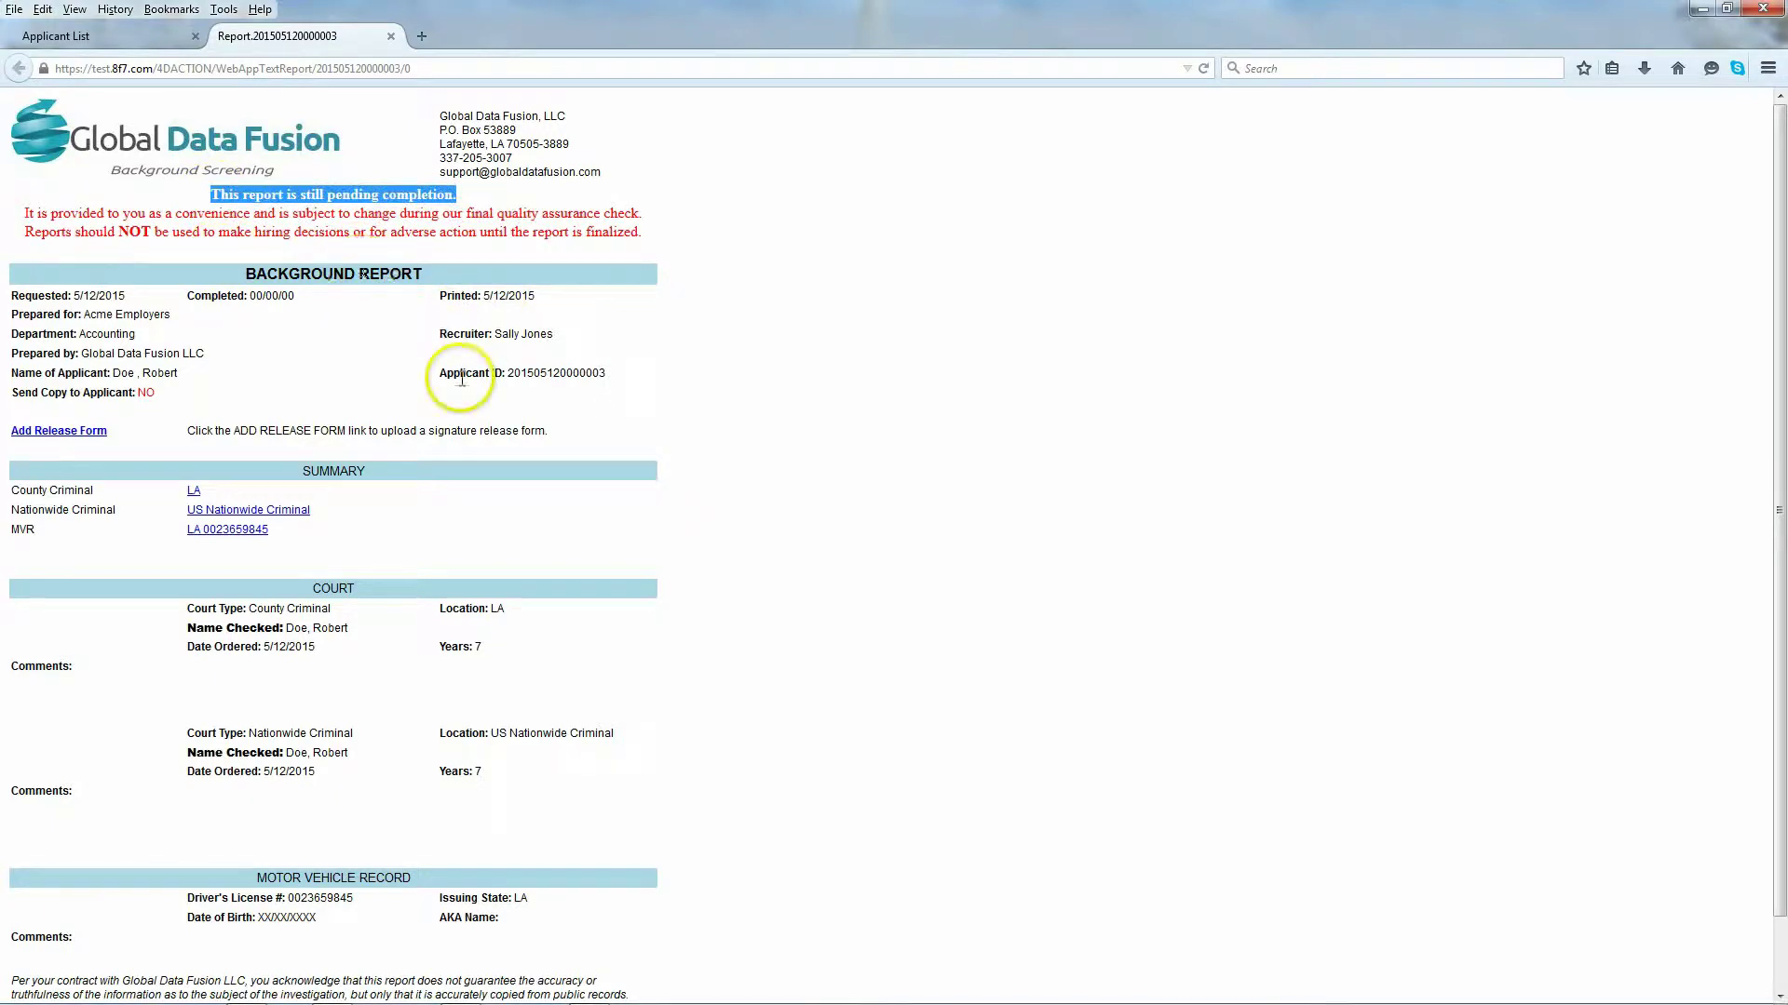
pyautogui.click(391, 36)
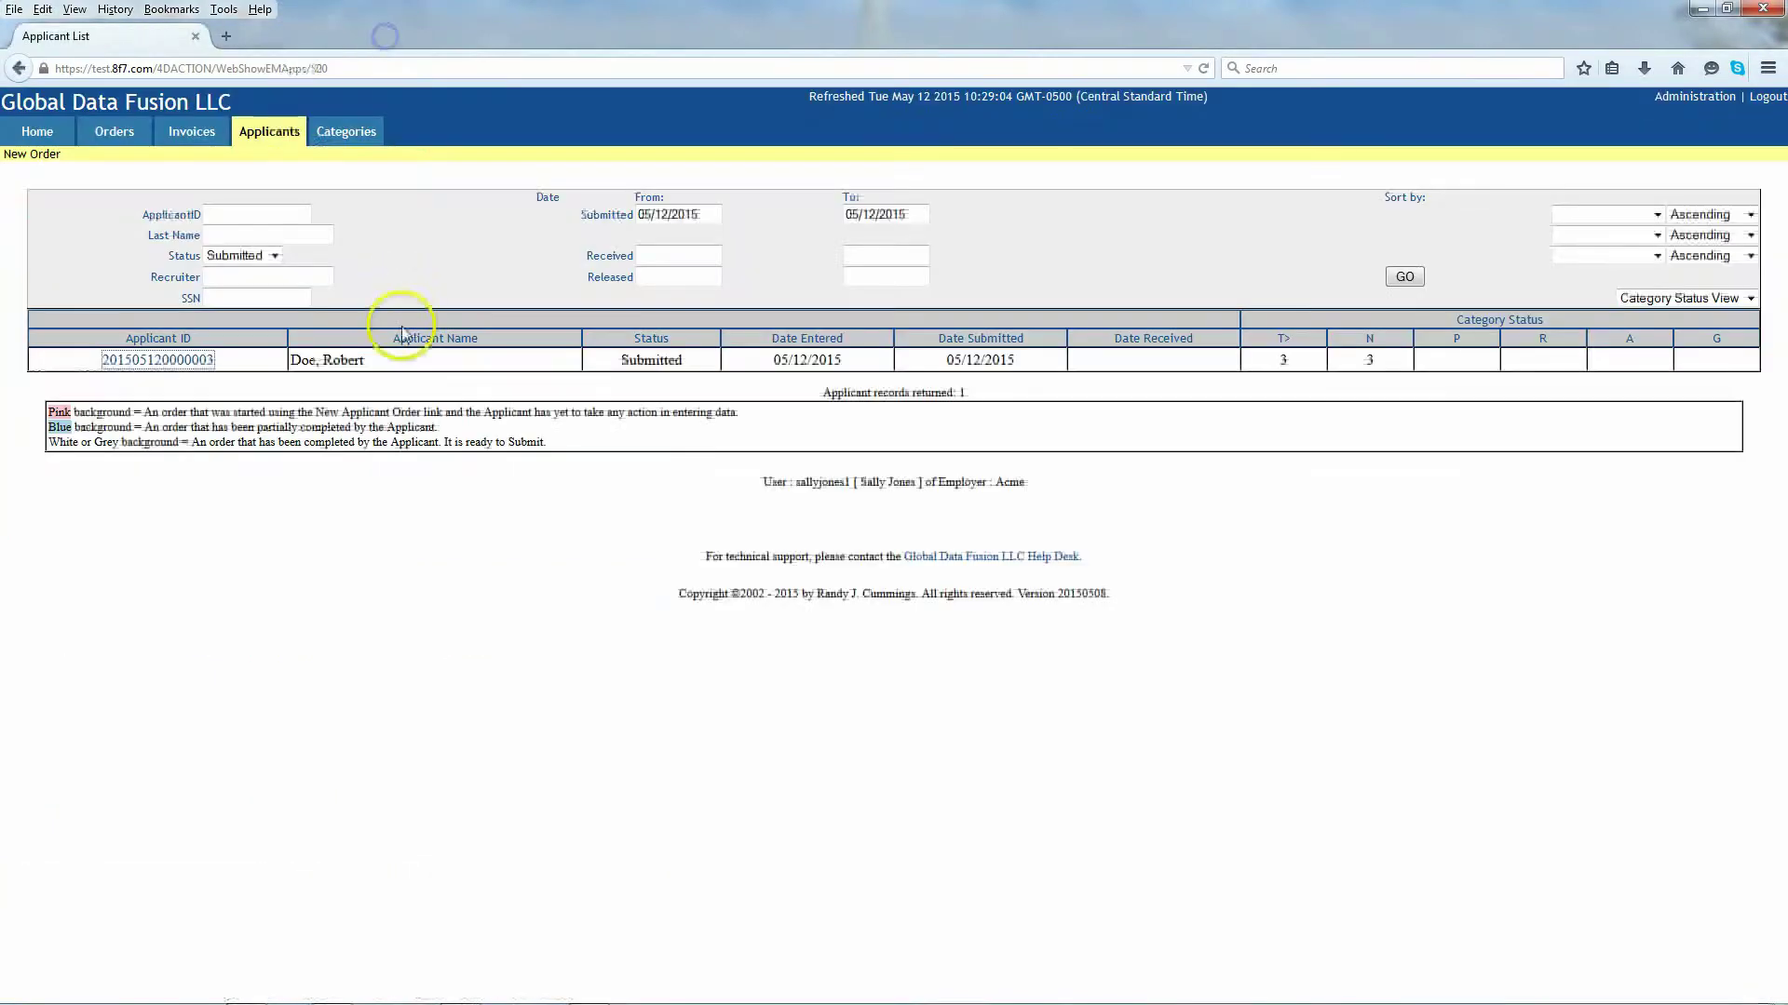
# Step: Search Applicants by the applicant's last name, listing the one Received applicant with 2 R flags
pyautogui.click(37, 131)
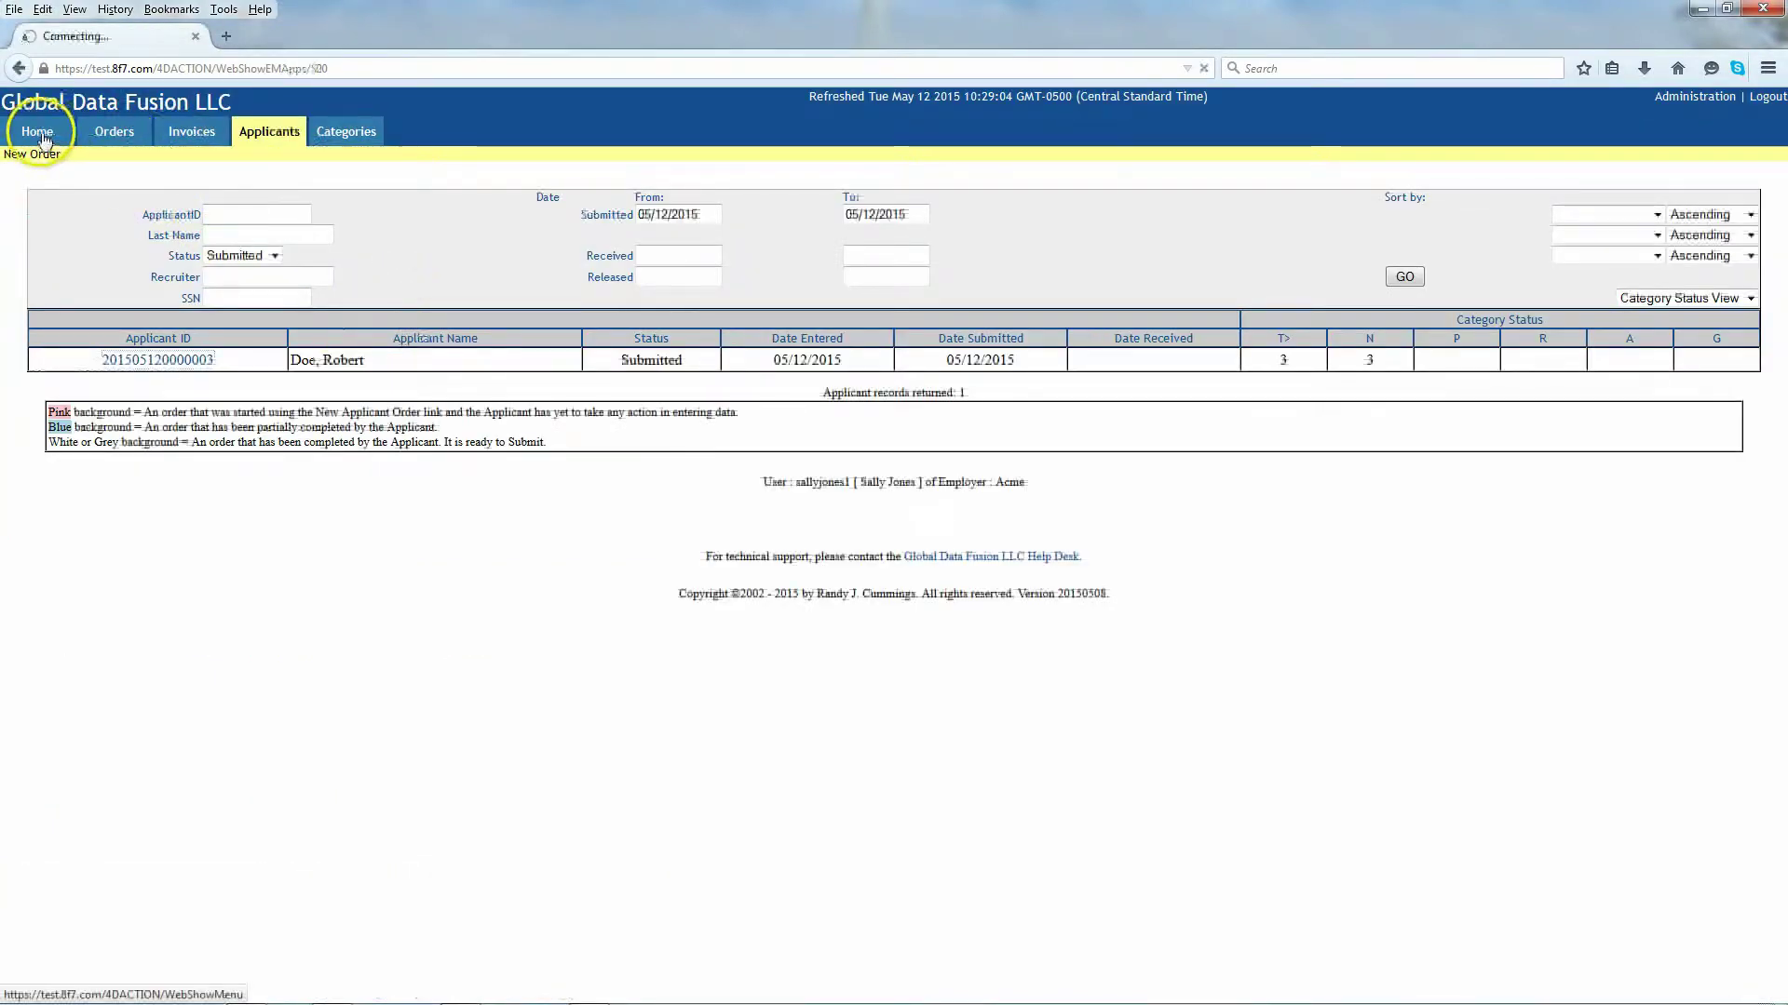
pyautogui.click(251, 140)
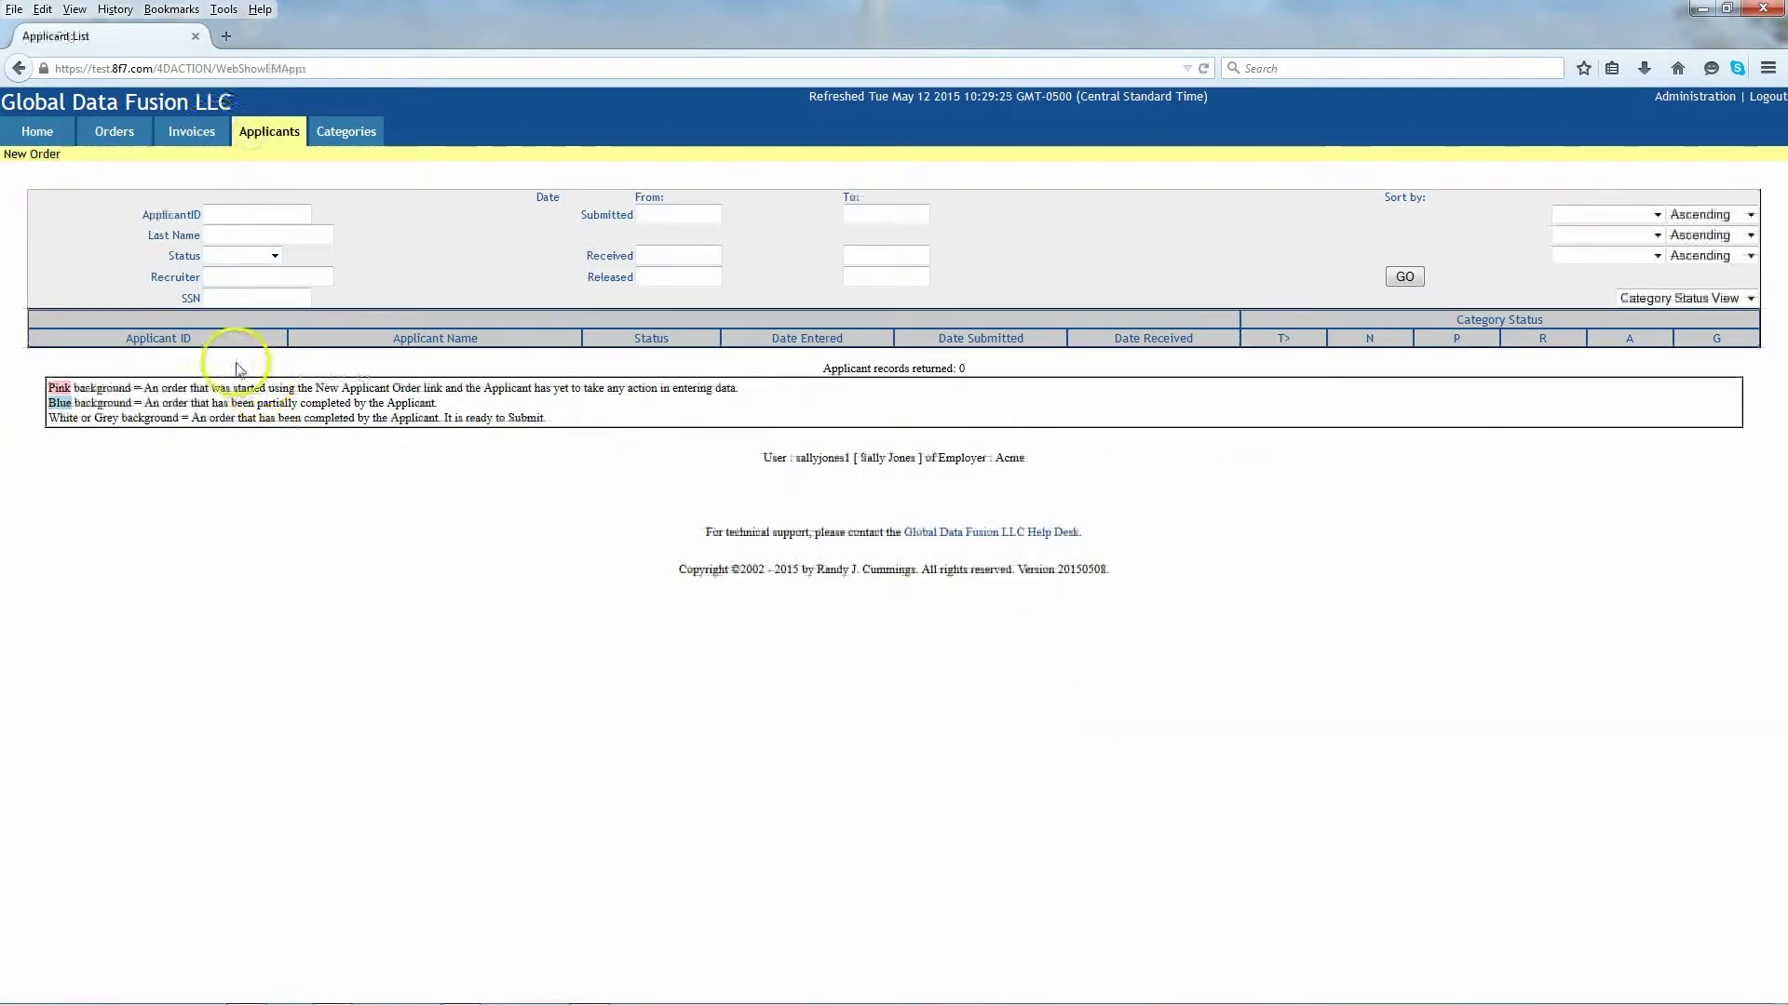
pyautogui.click(217, 233)
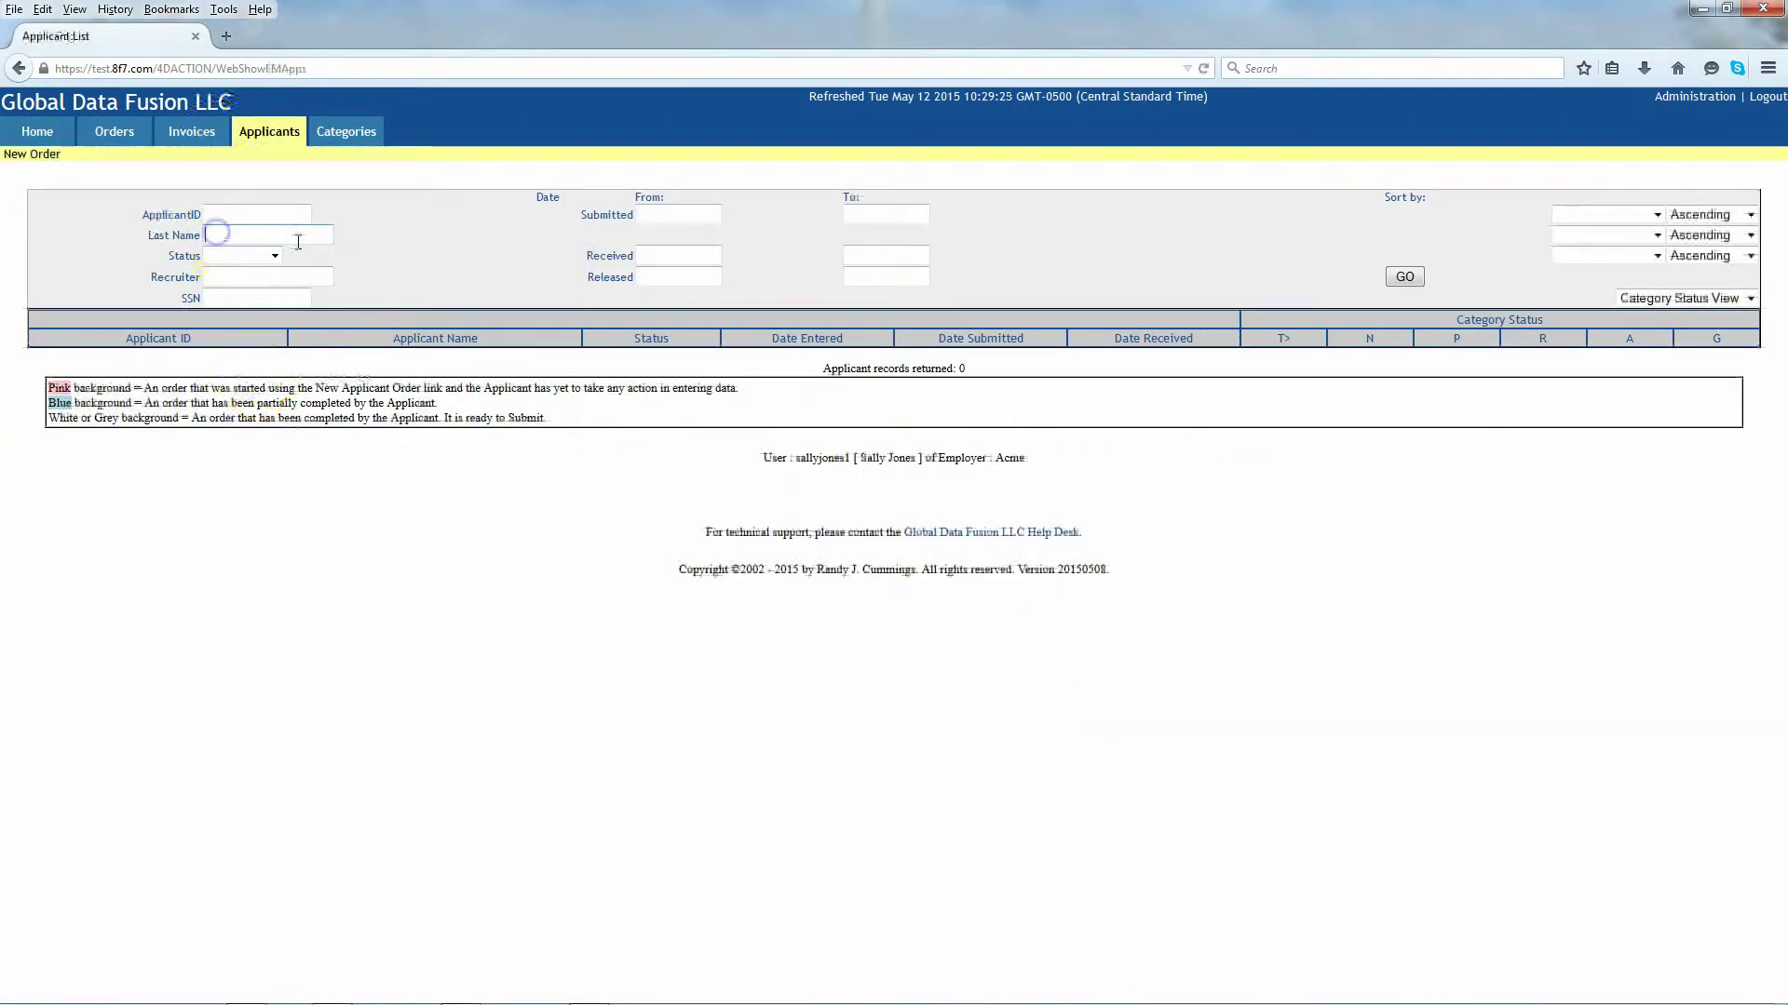
pyautogui.write('noe')
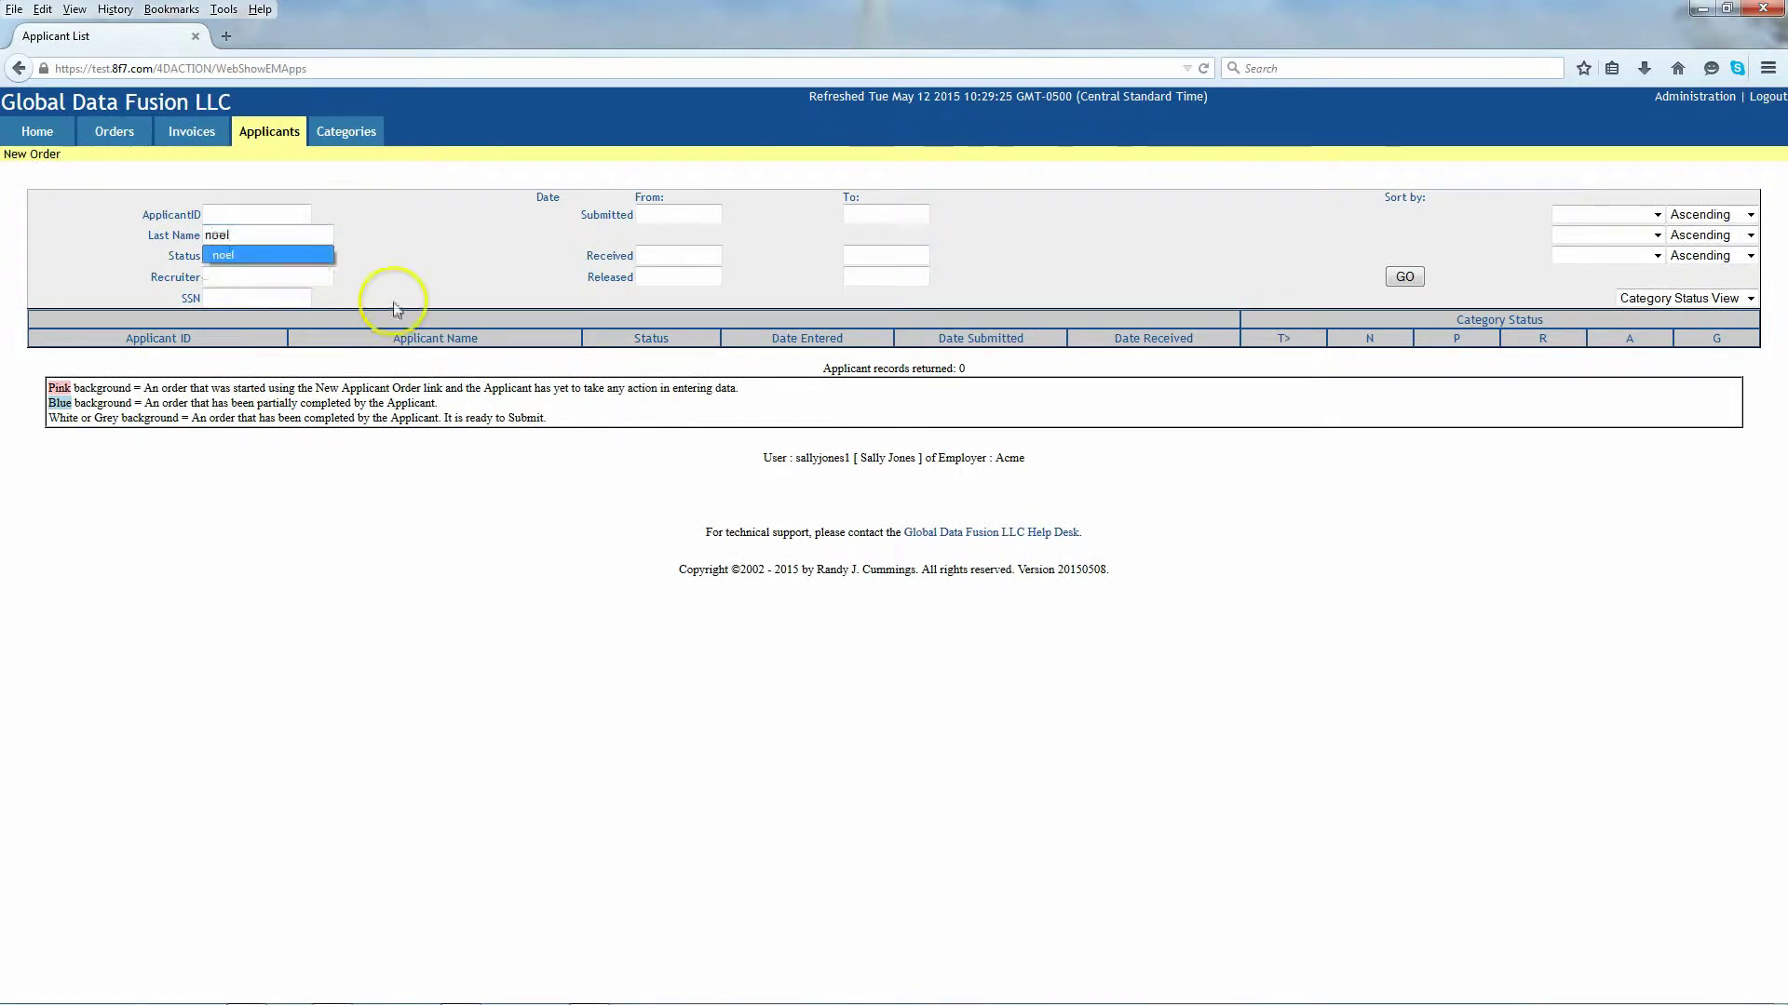
pyautogui.write('l')
pyautogui.click(1404, 277)
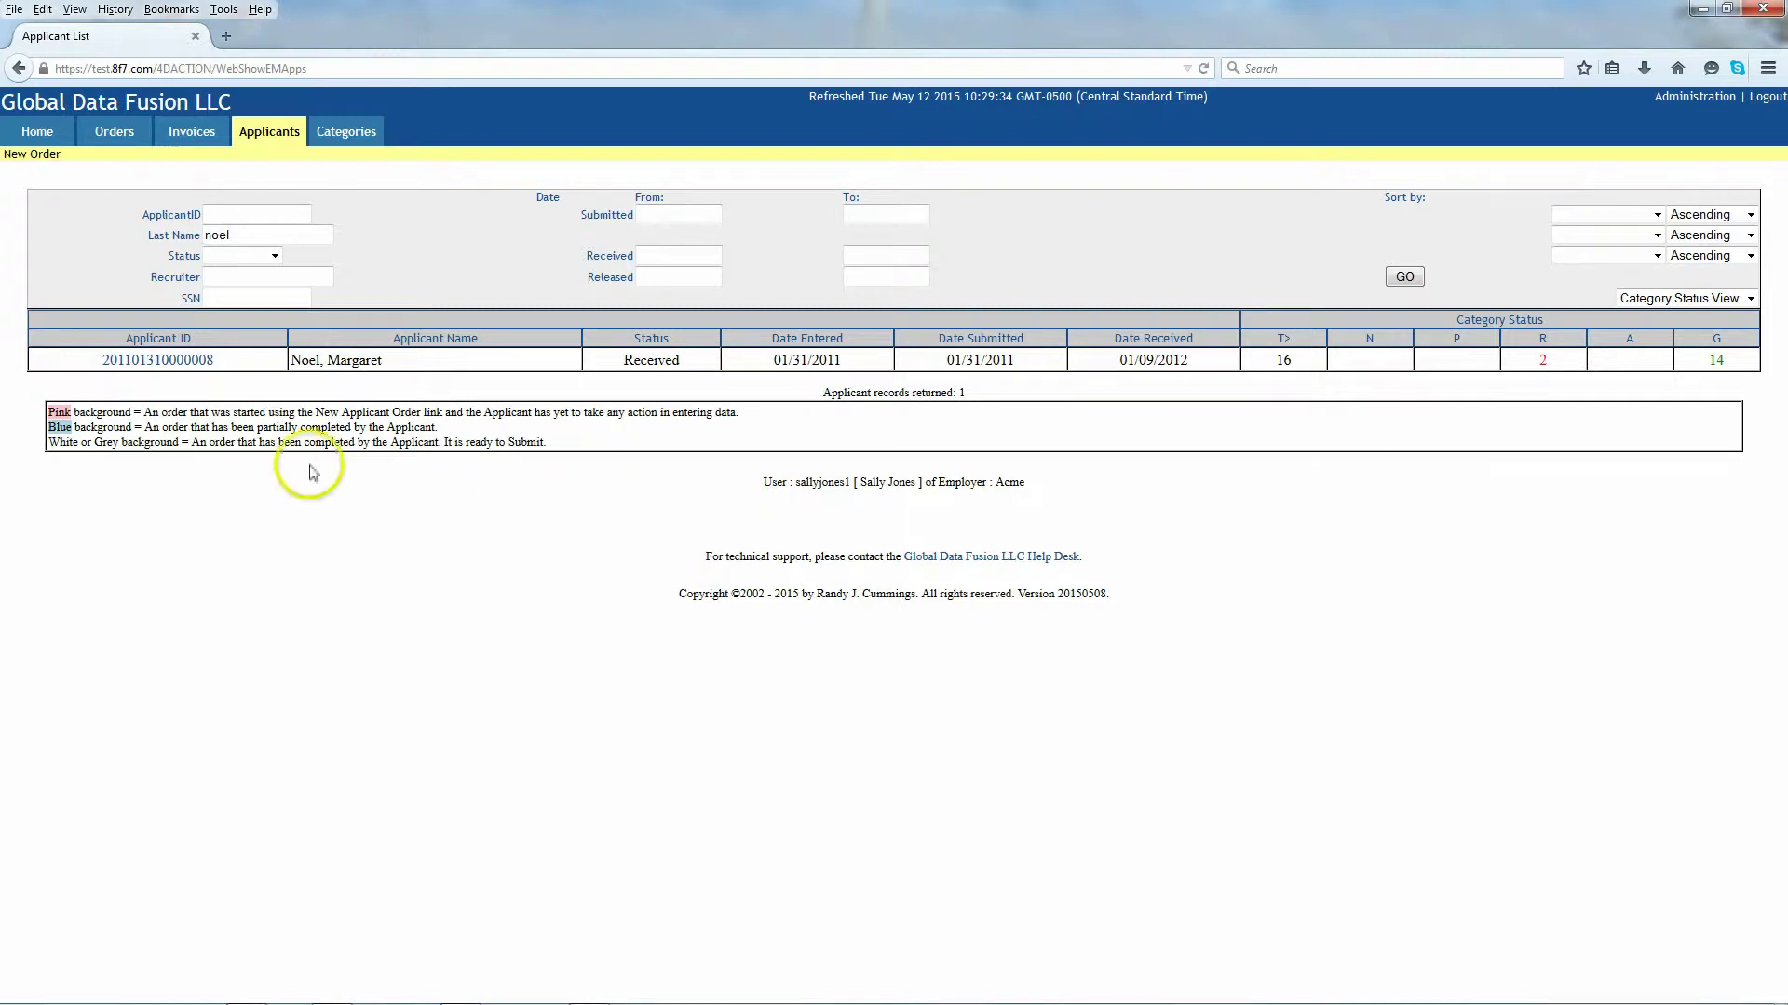
# Step: Open the applicant's background report and read its Summary and education and employment verifications
pyautogui.click(183, 363)
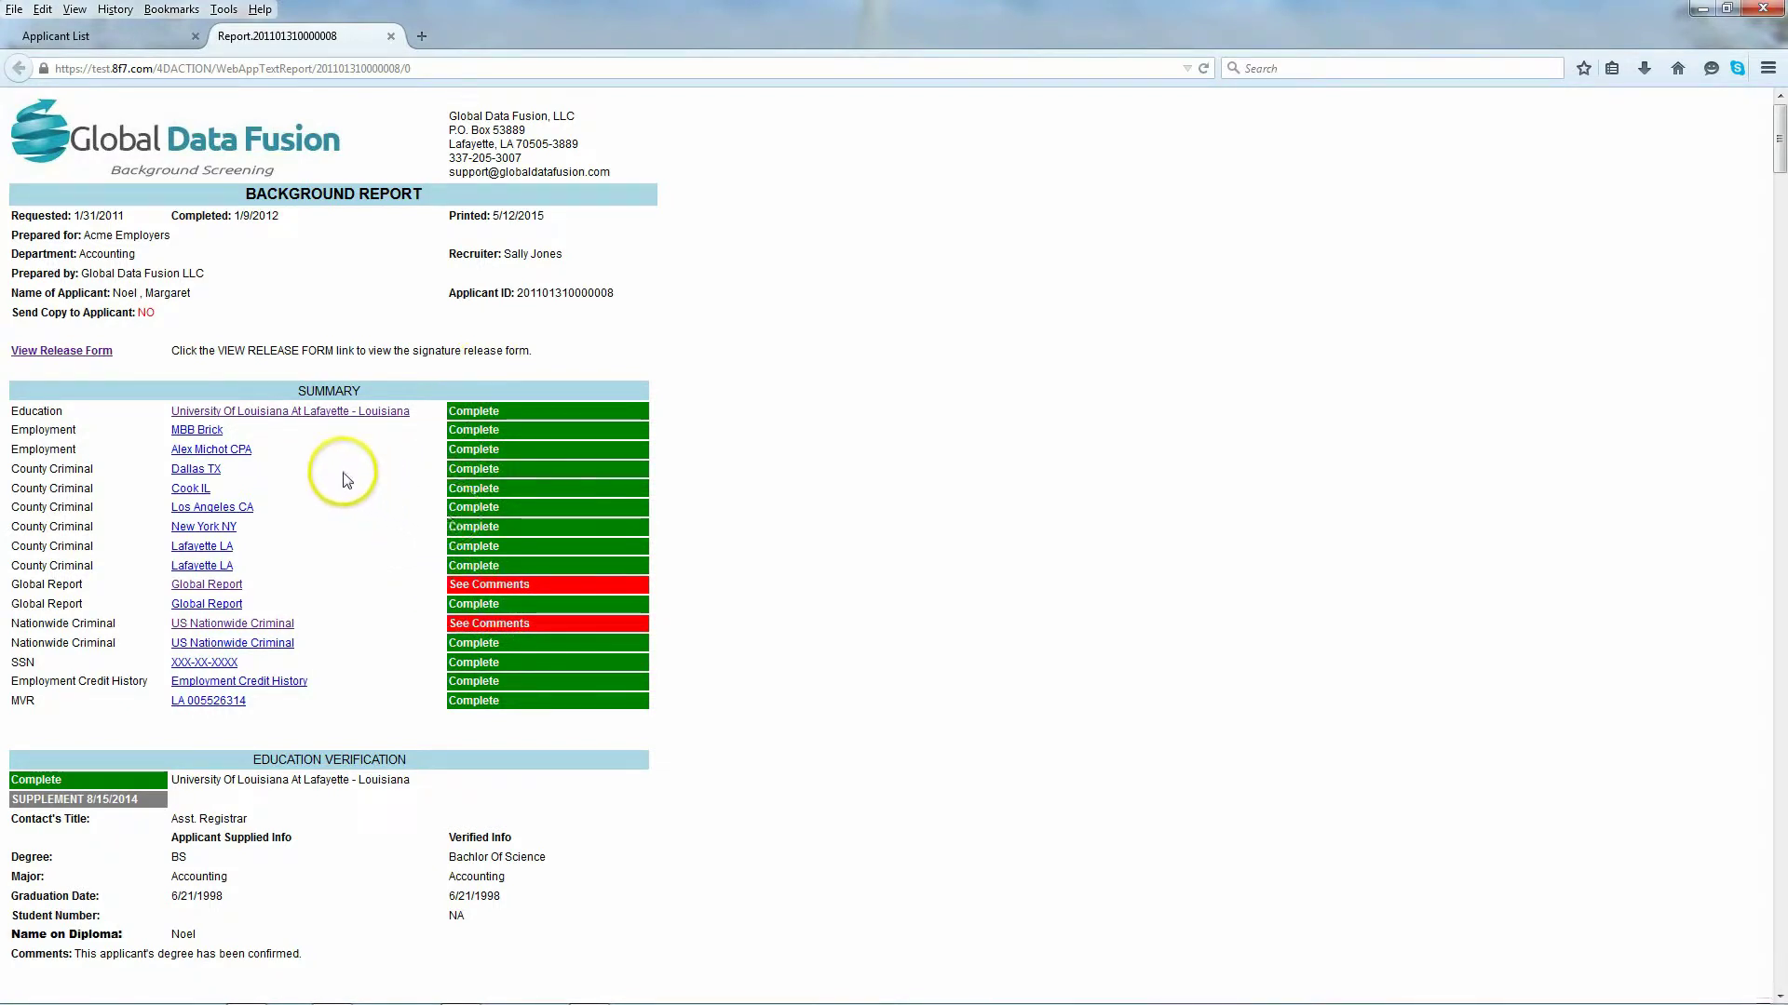
pyautogui.scroll(-4, 332, 494)
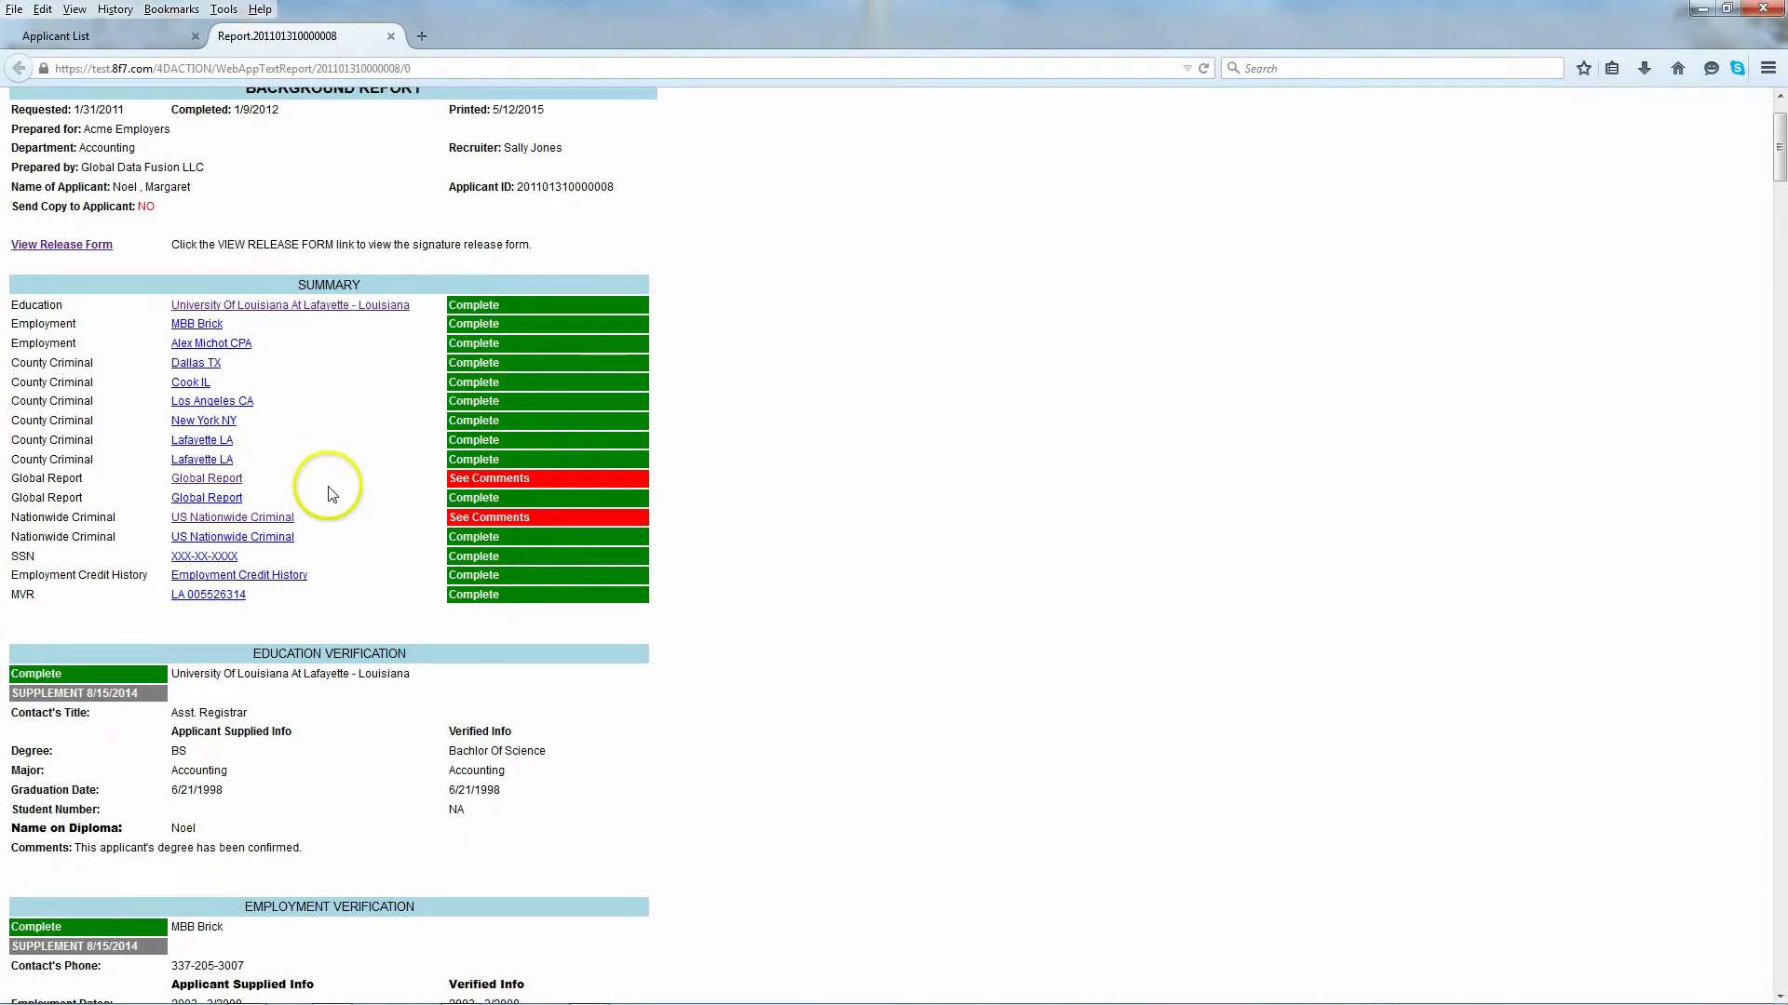
pyautogui.scroll(4, 332, 494)
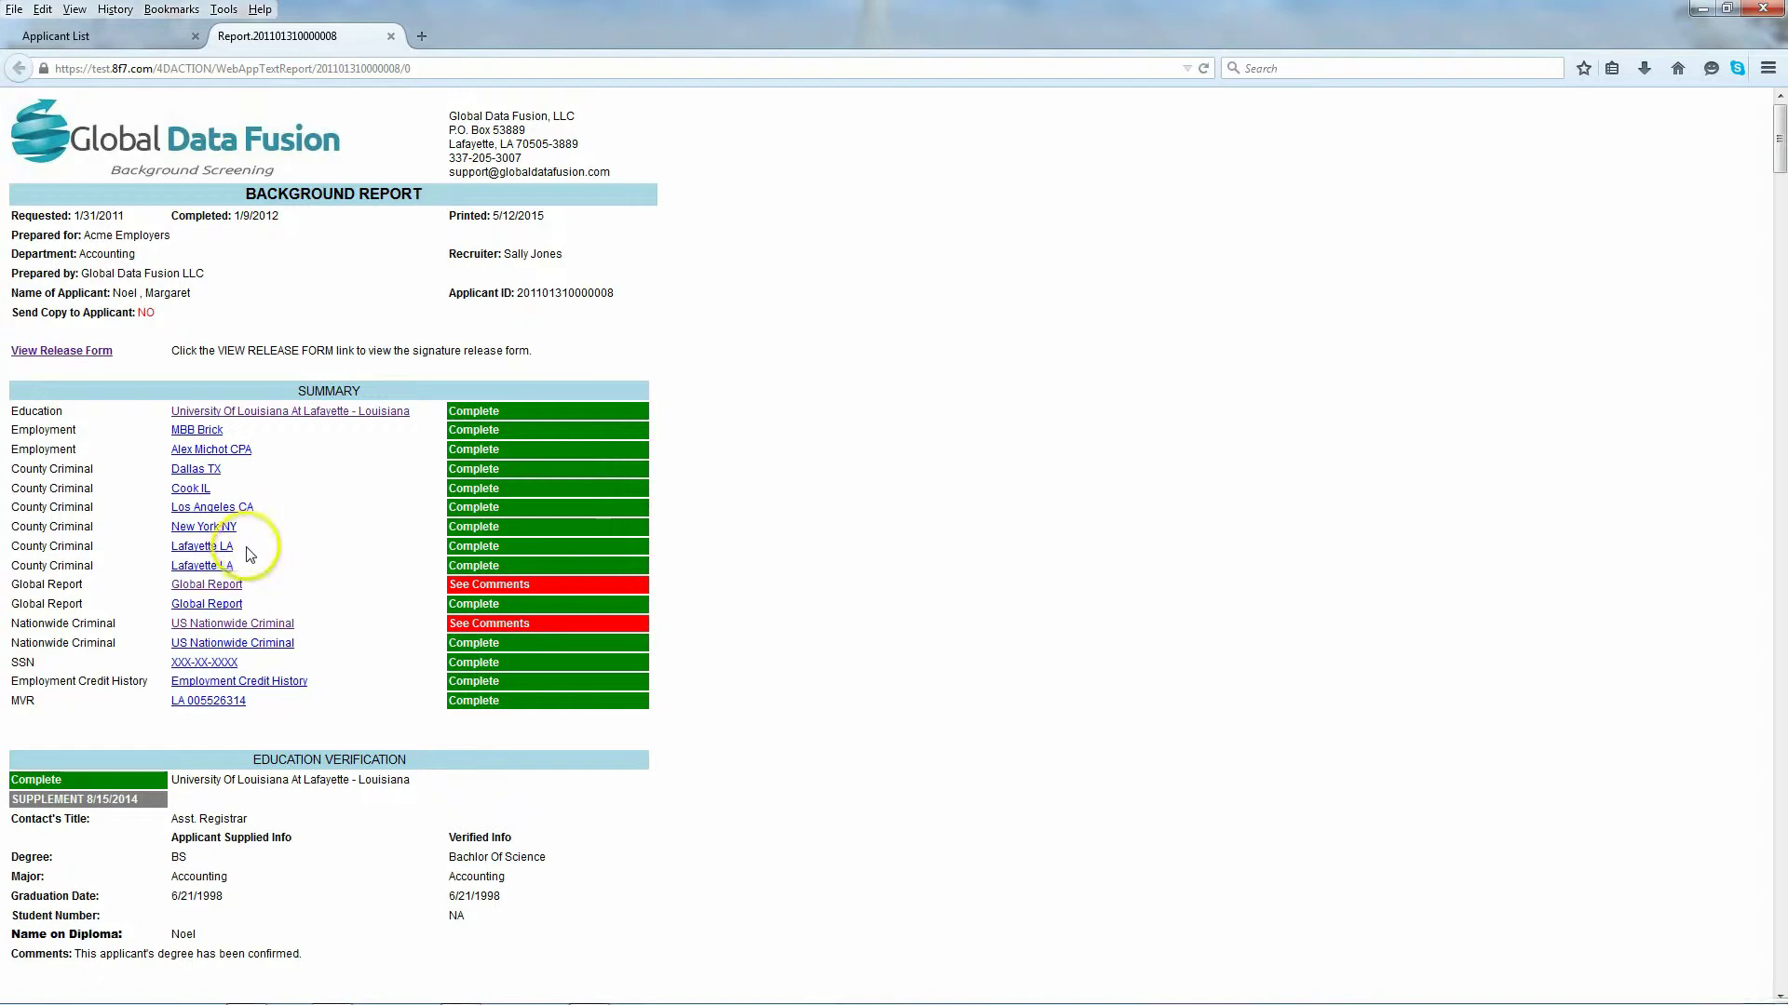
pyautogui.scroll(-6, 249, 554)
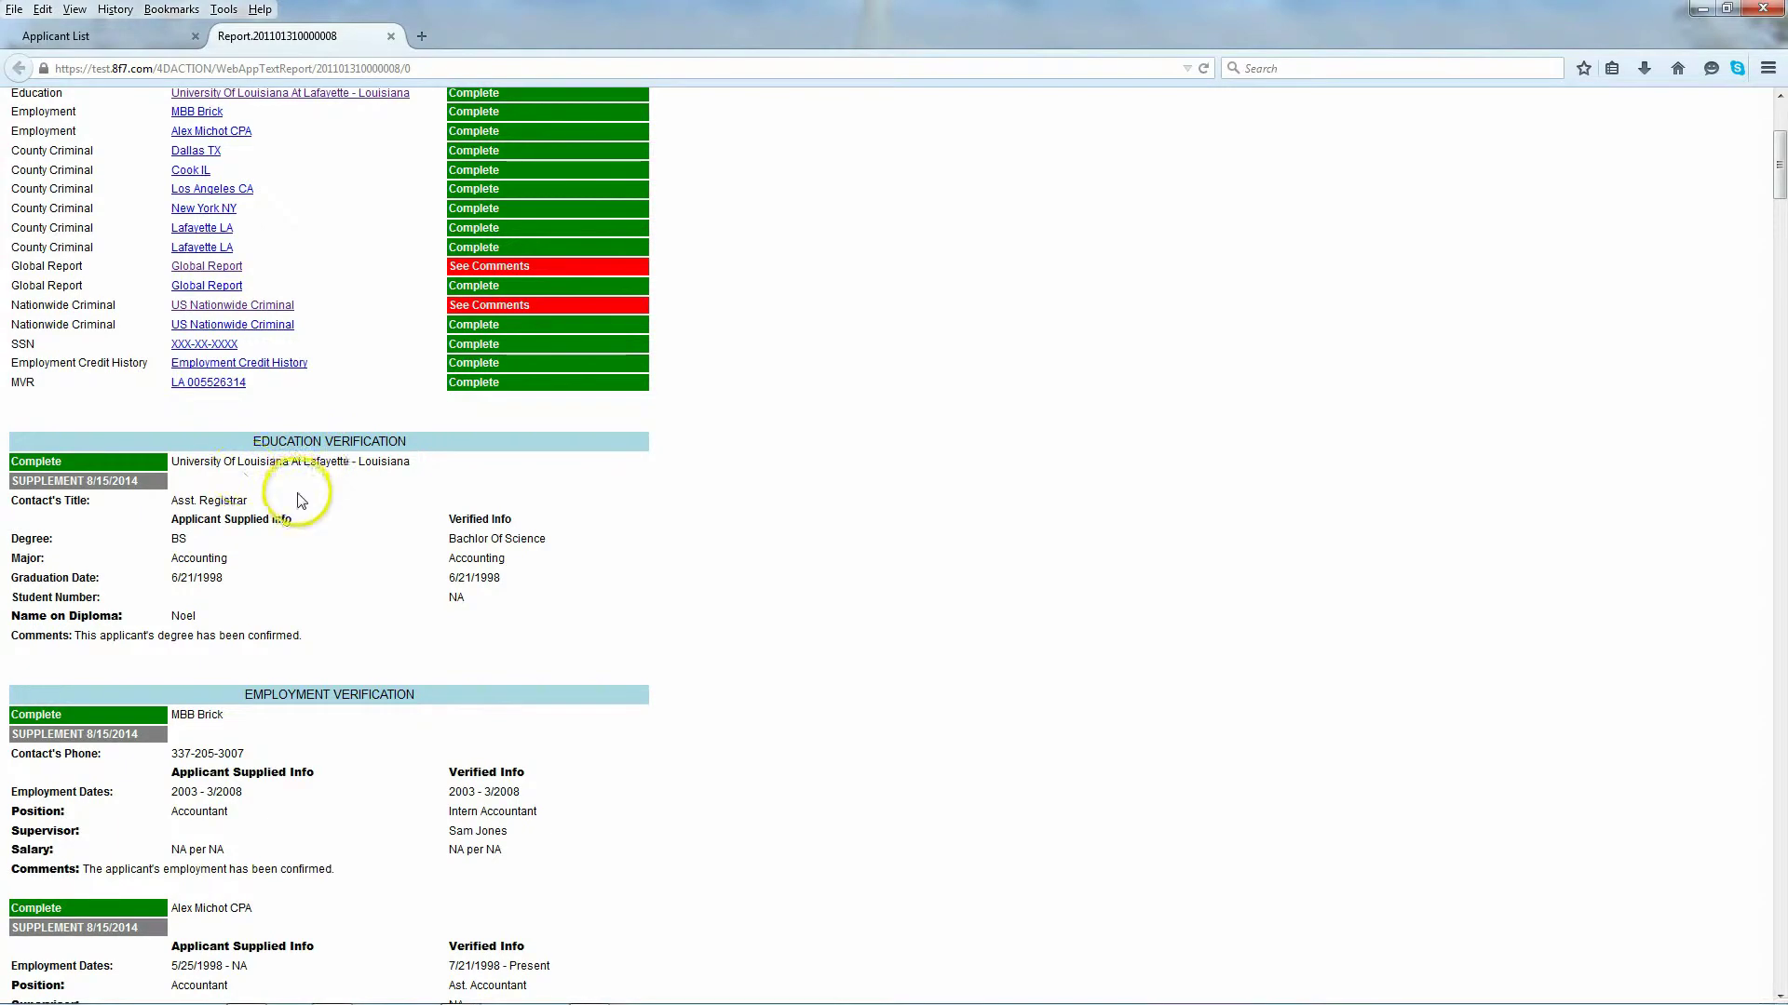
pyautogui.scroll(-2, 245, 378)
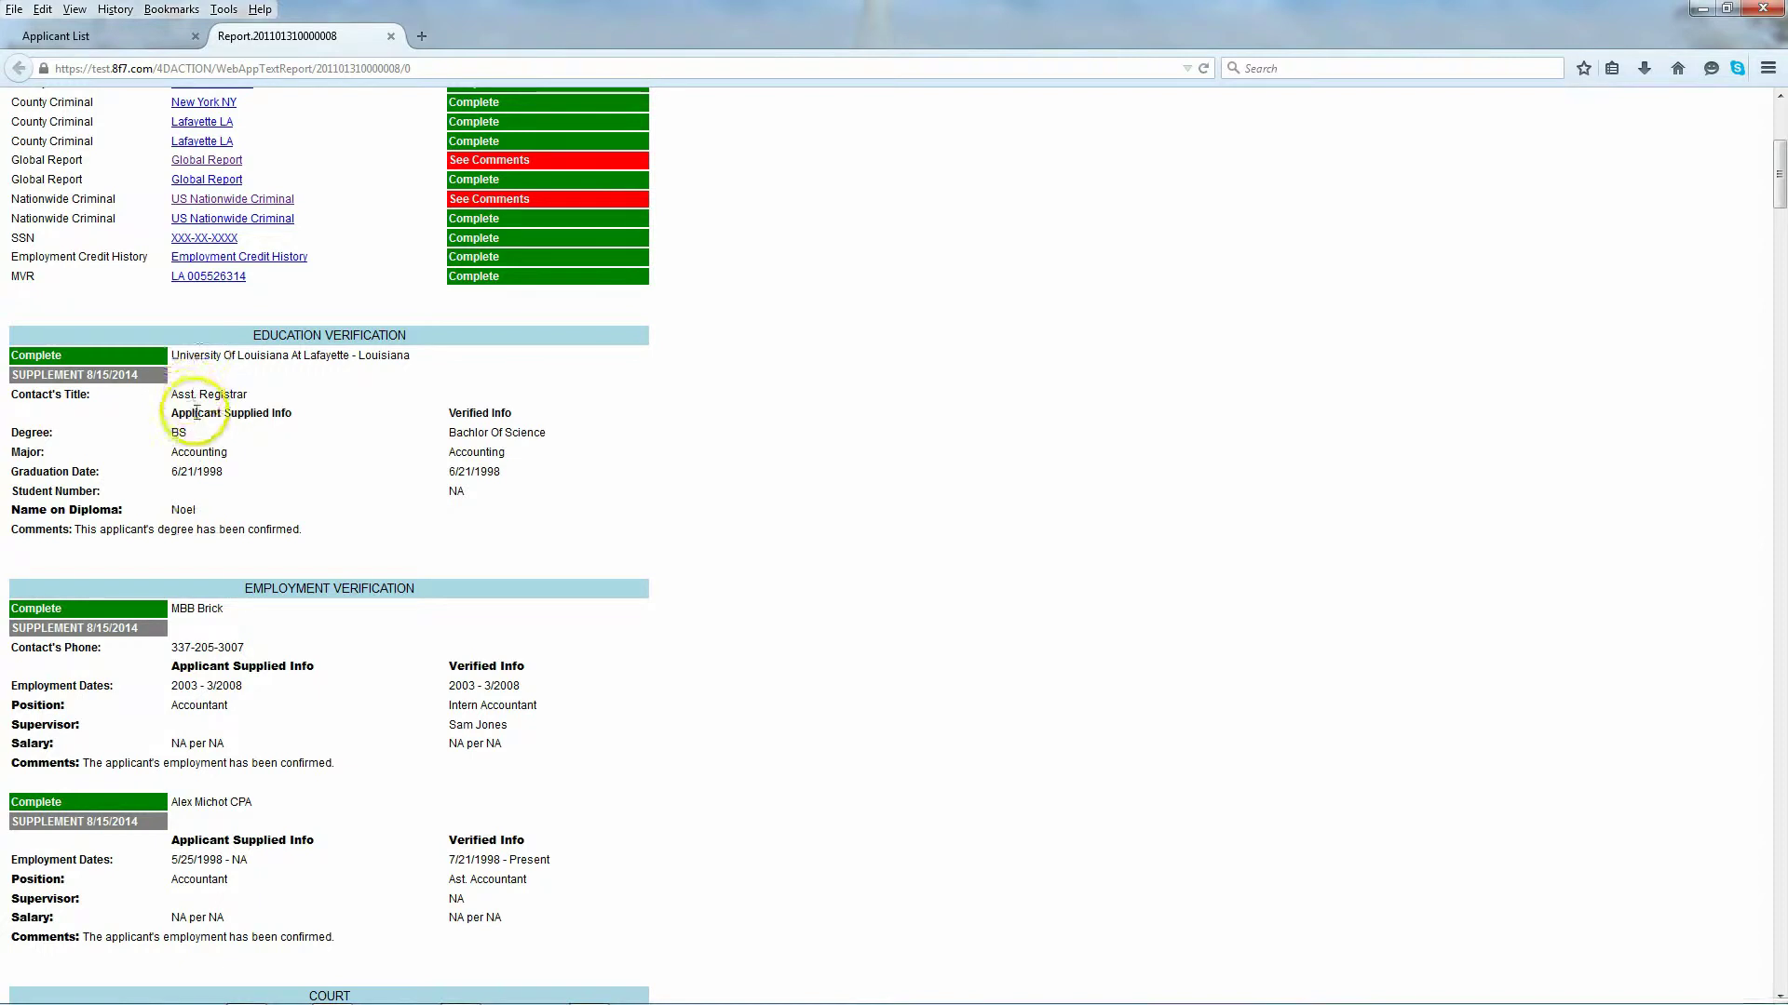
pyautogui.click(292, 414)
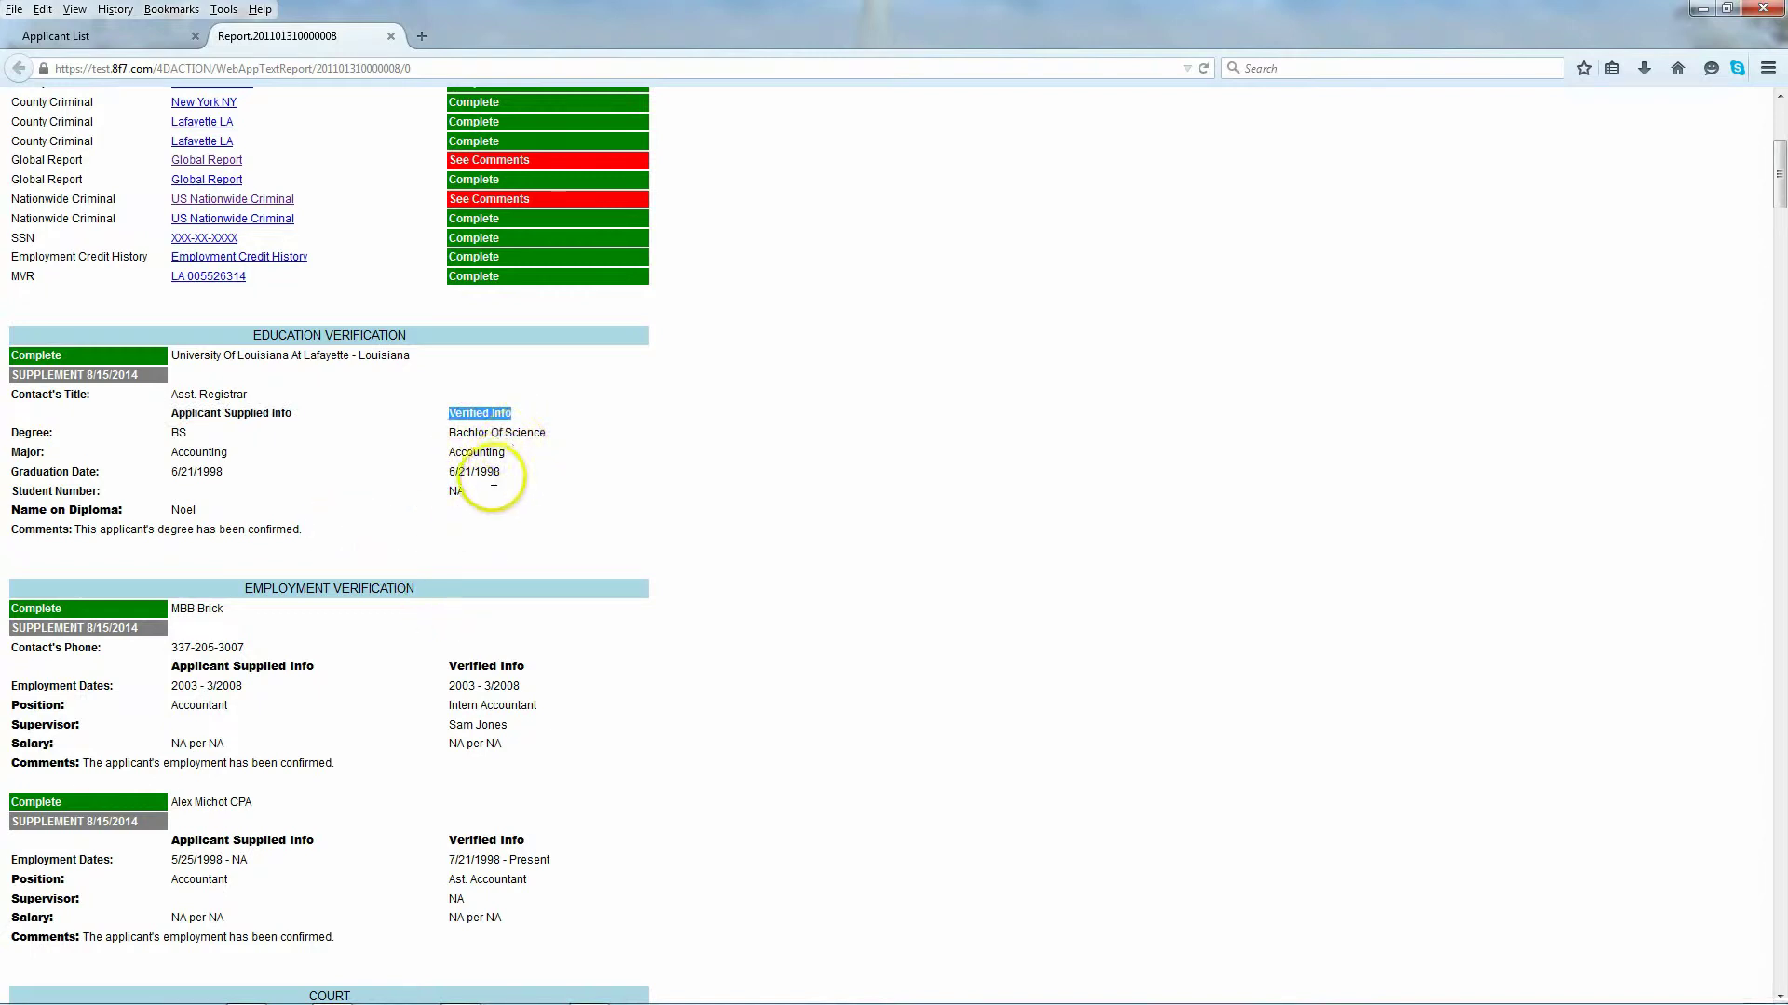
pyautogui.click(371, 581)
pyautogui.scroll(-3, 359, 587)
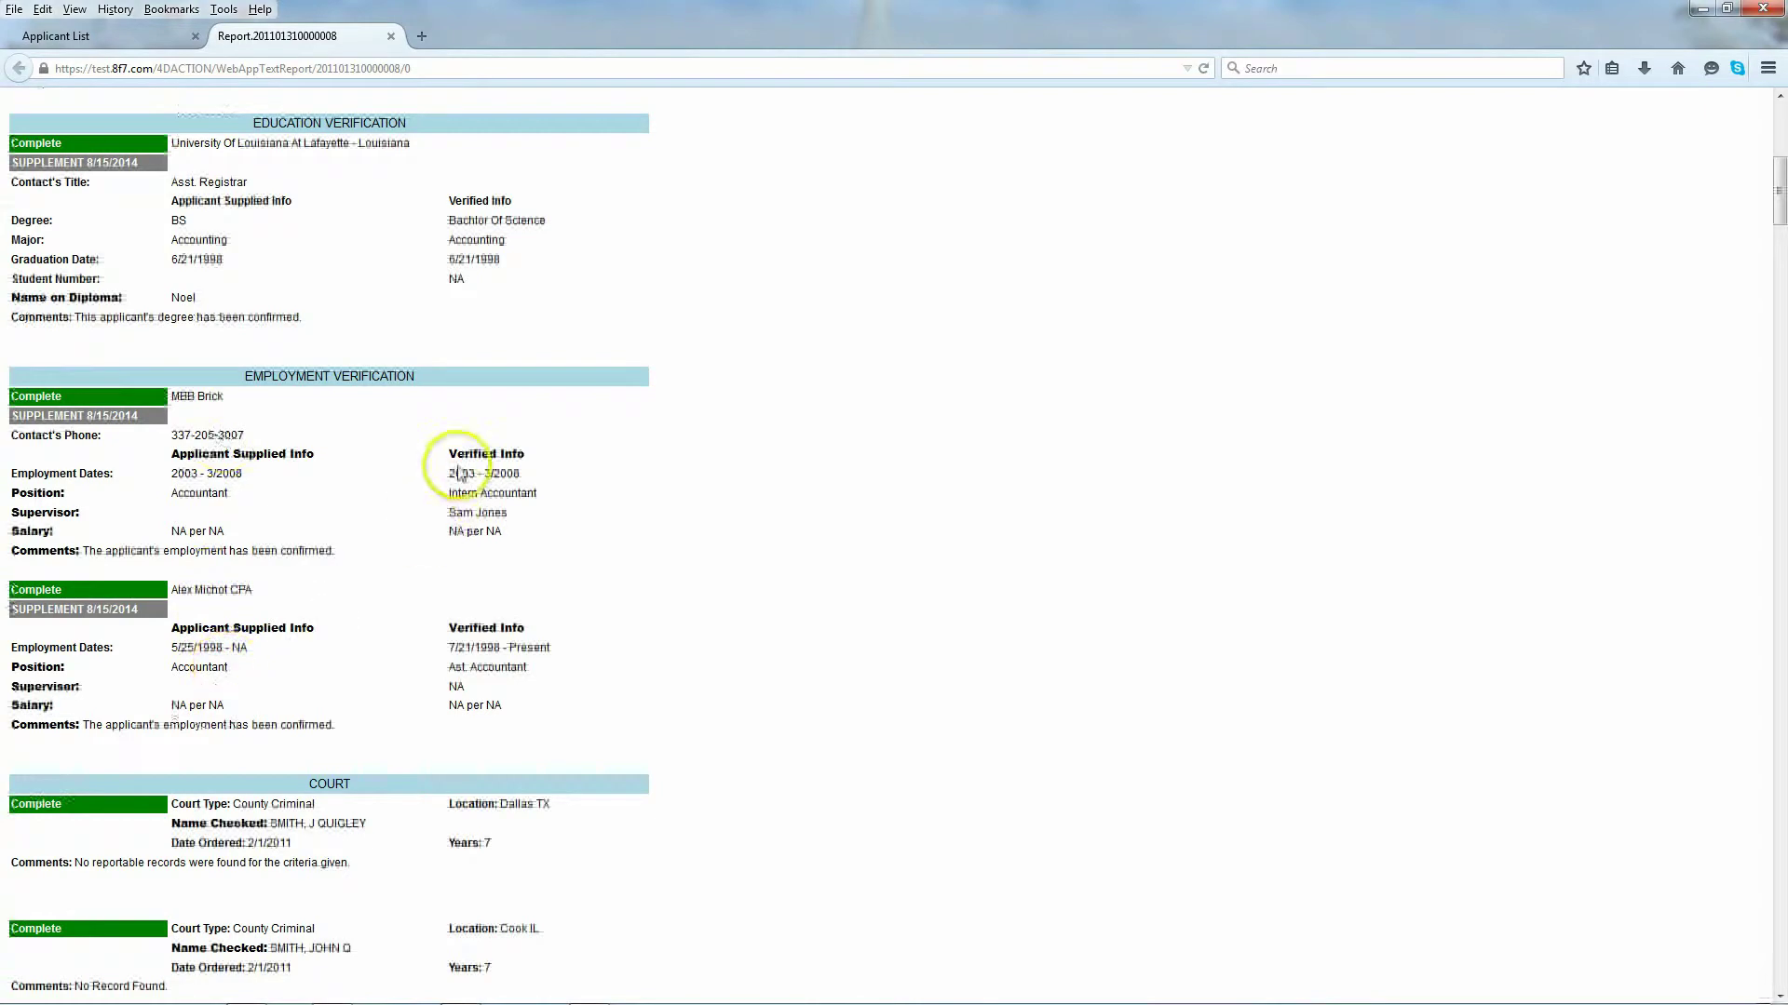
# Step: Scroll the report to the sanction-list hits and highlight the United Nations Sanction List program
pyautogui.scroll(-4, 401, 558)
pyautogui.scroll(-2, 400, 563)
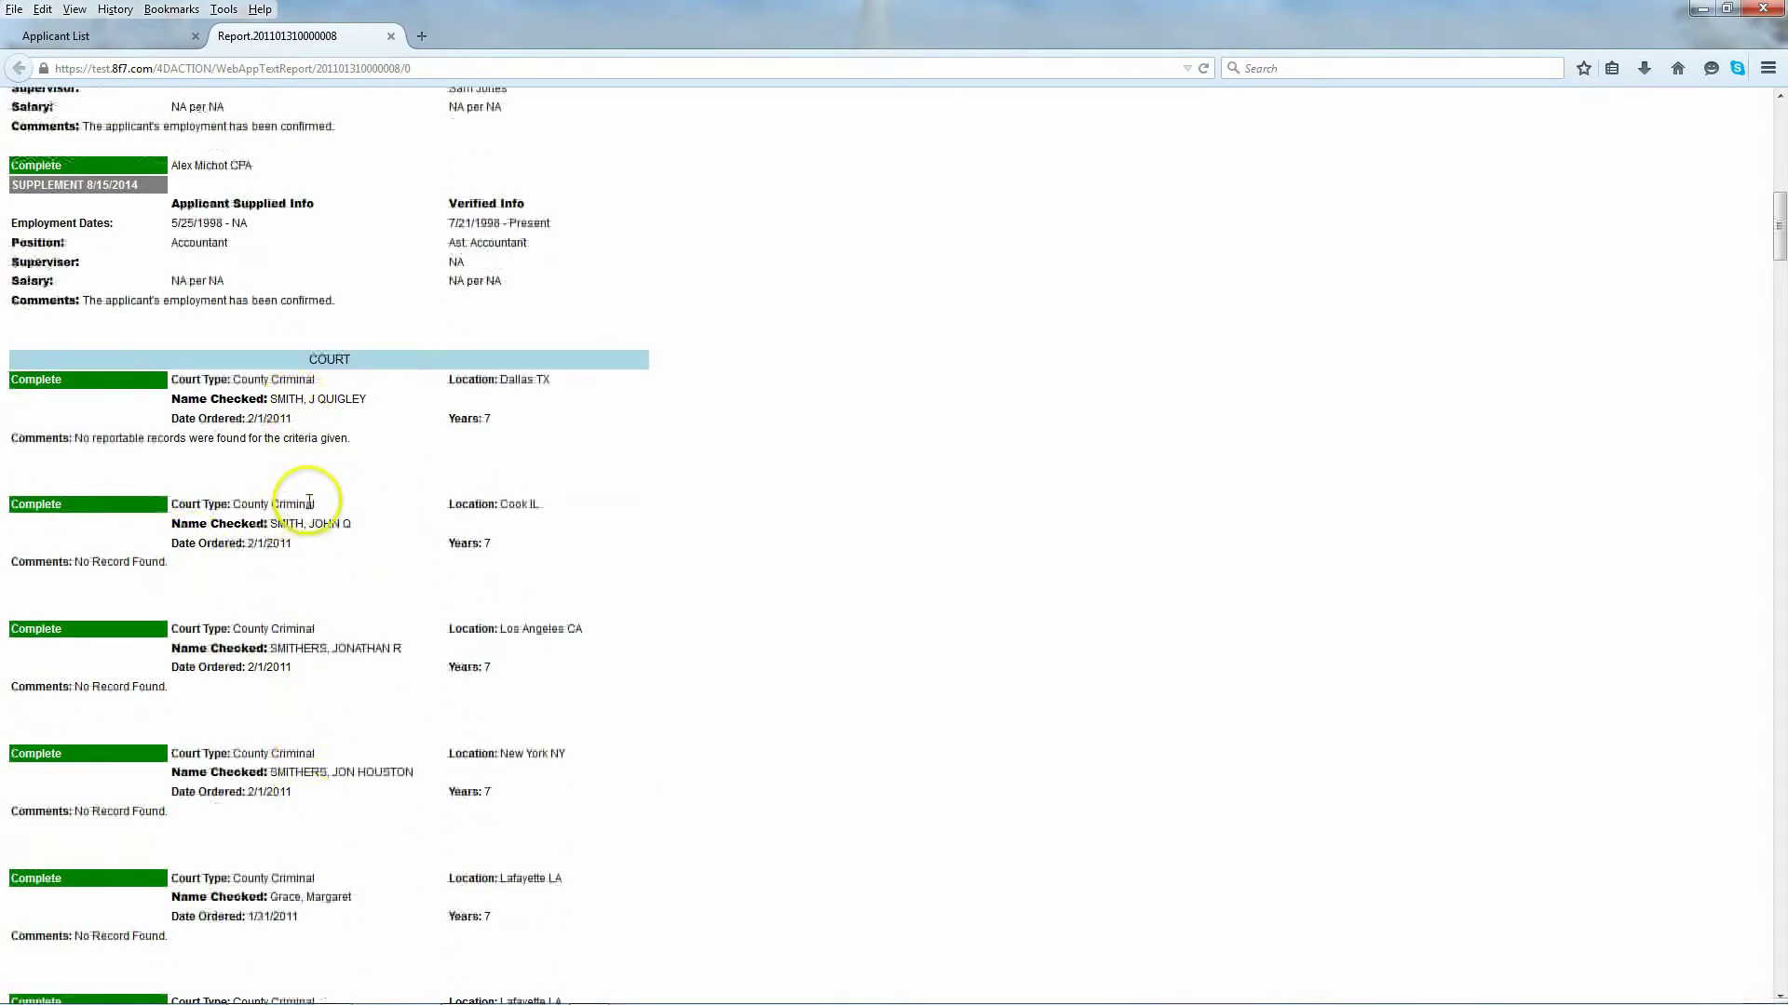
pyautogui.scroll(-8, 284, 510)
pyautogui.scroll(-2, 300, 537)
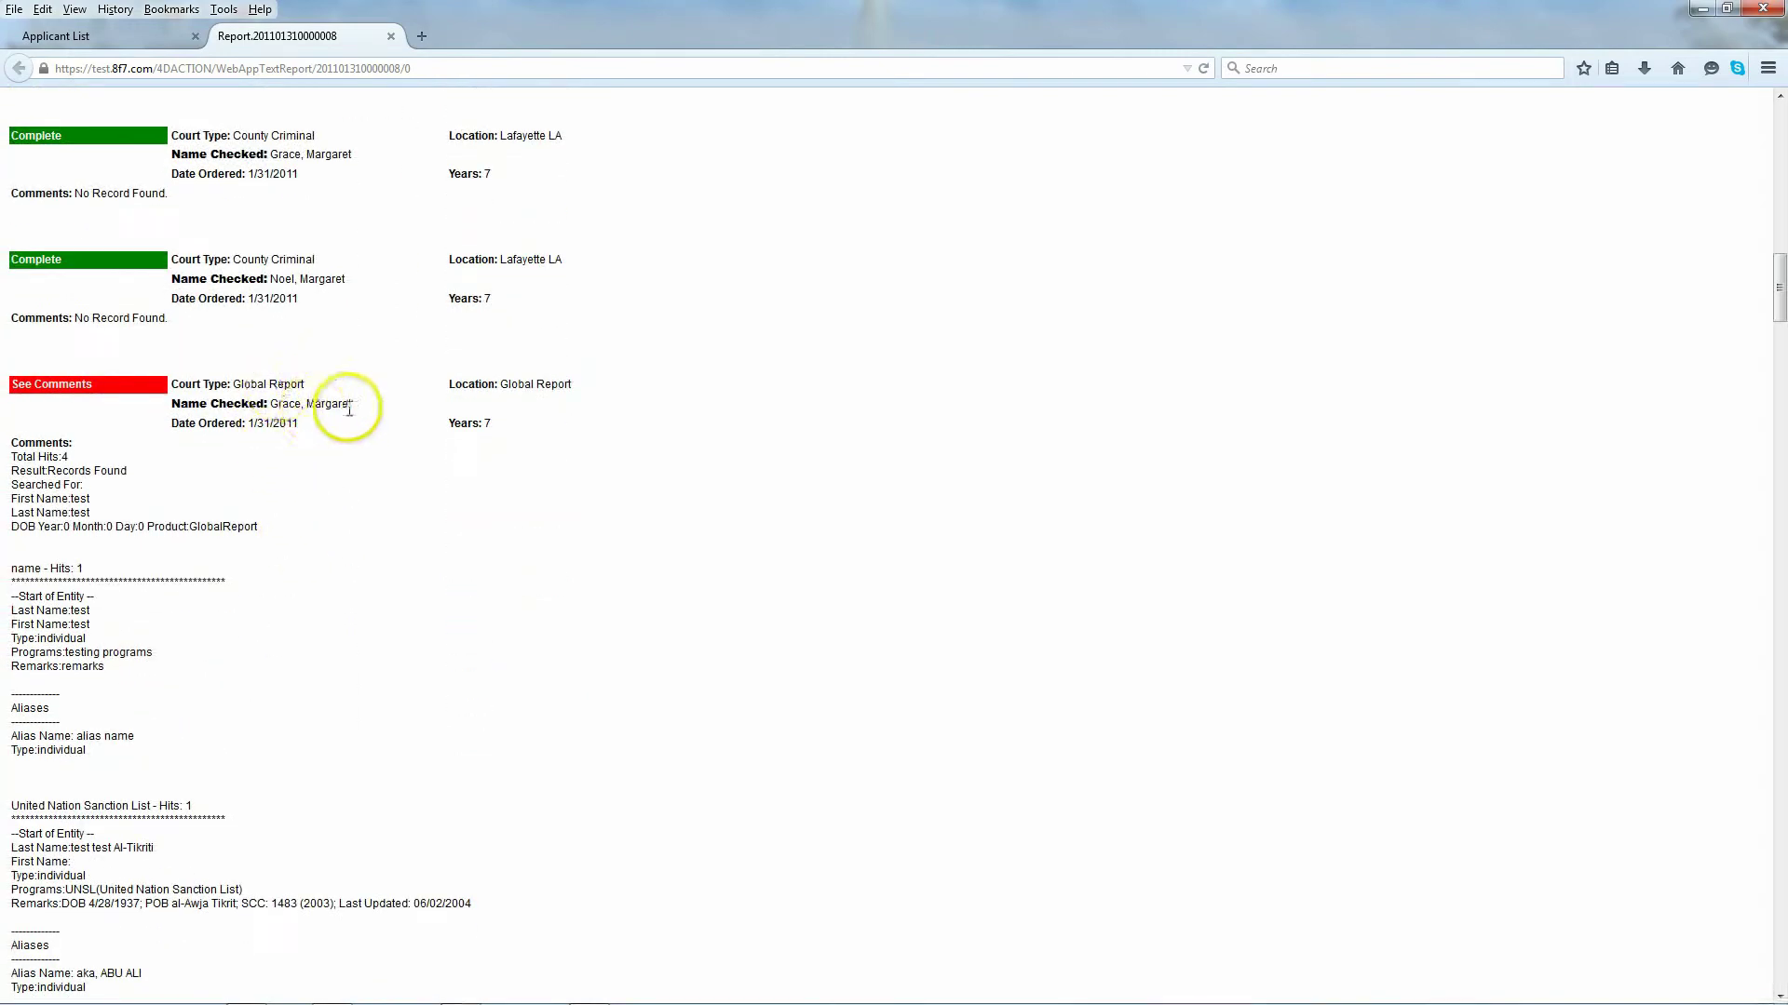
pyautogui.scroll(-1, 112, 454)
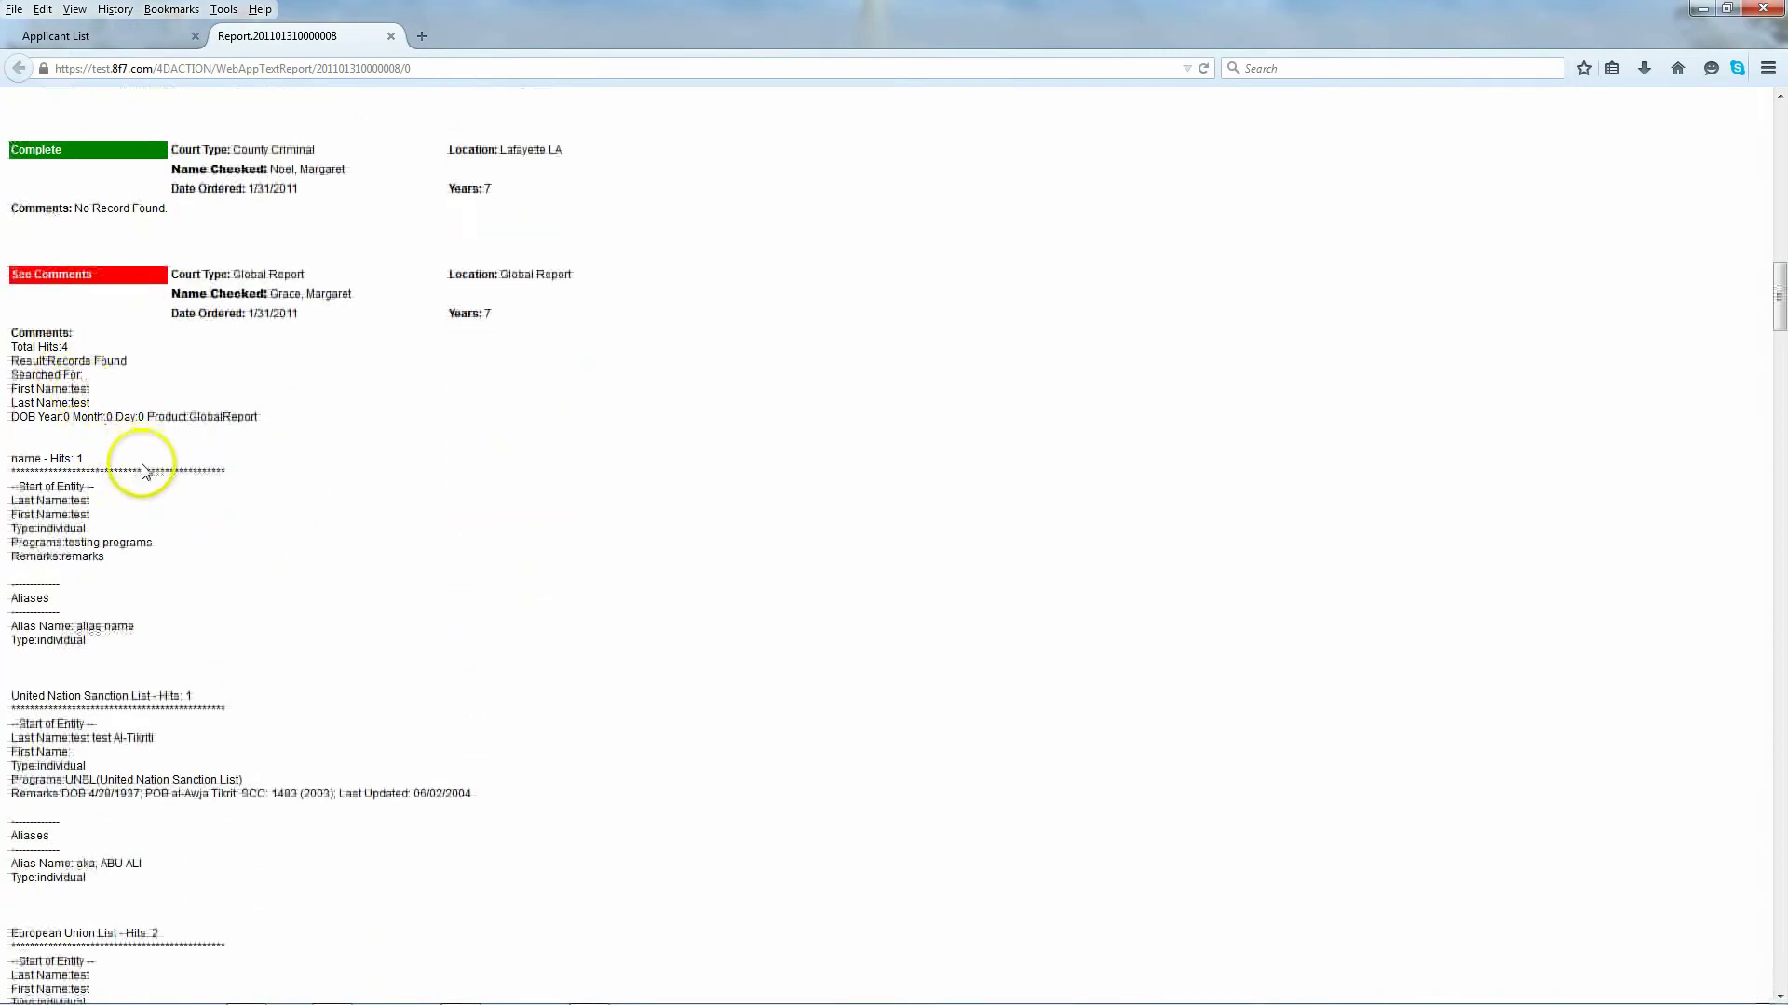
pyautogui.scroll(-1, 140, 461)
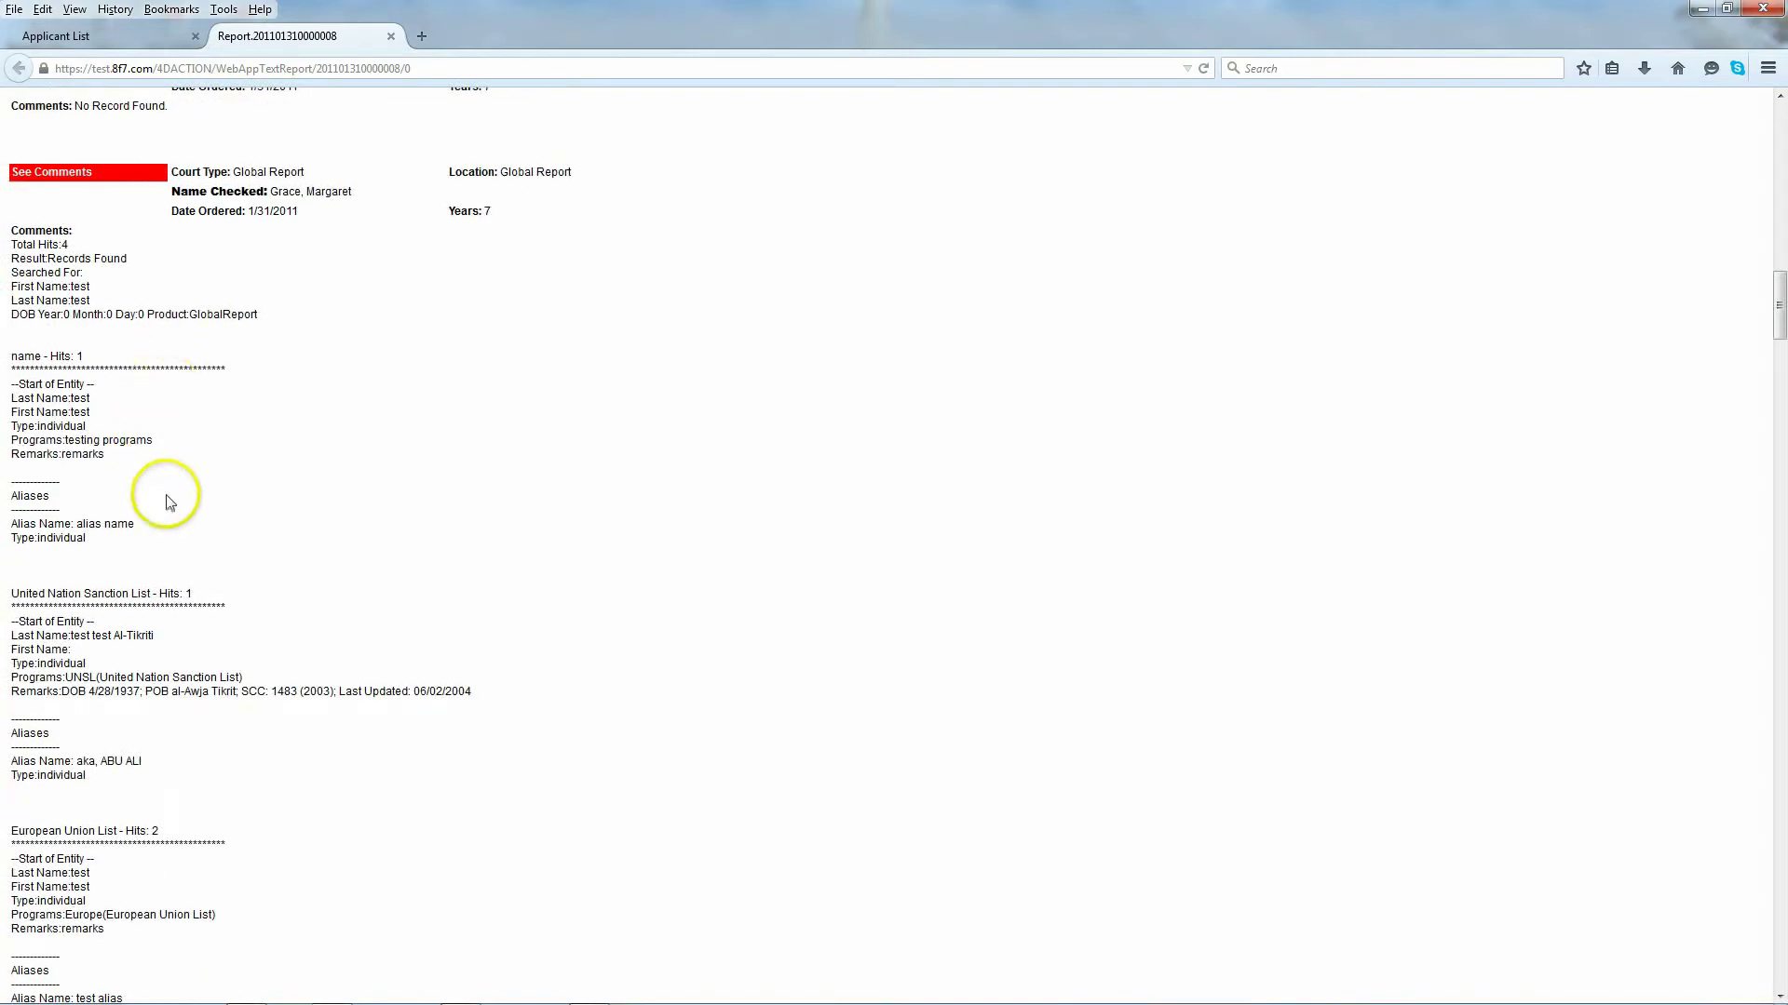
pyautogui.scroll(-1, 177, 507)
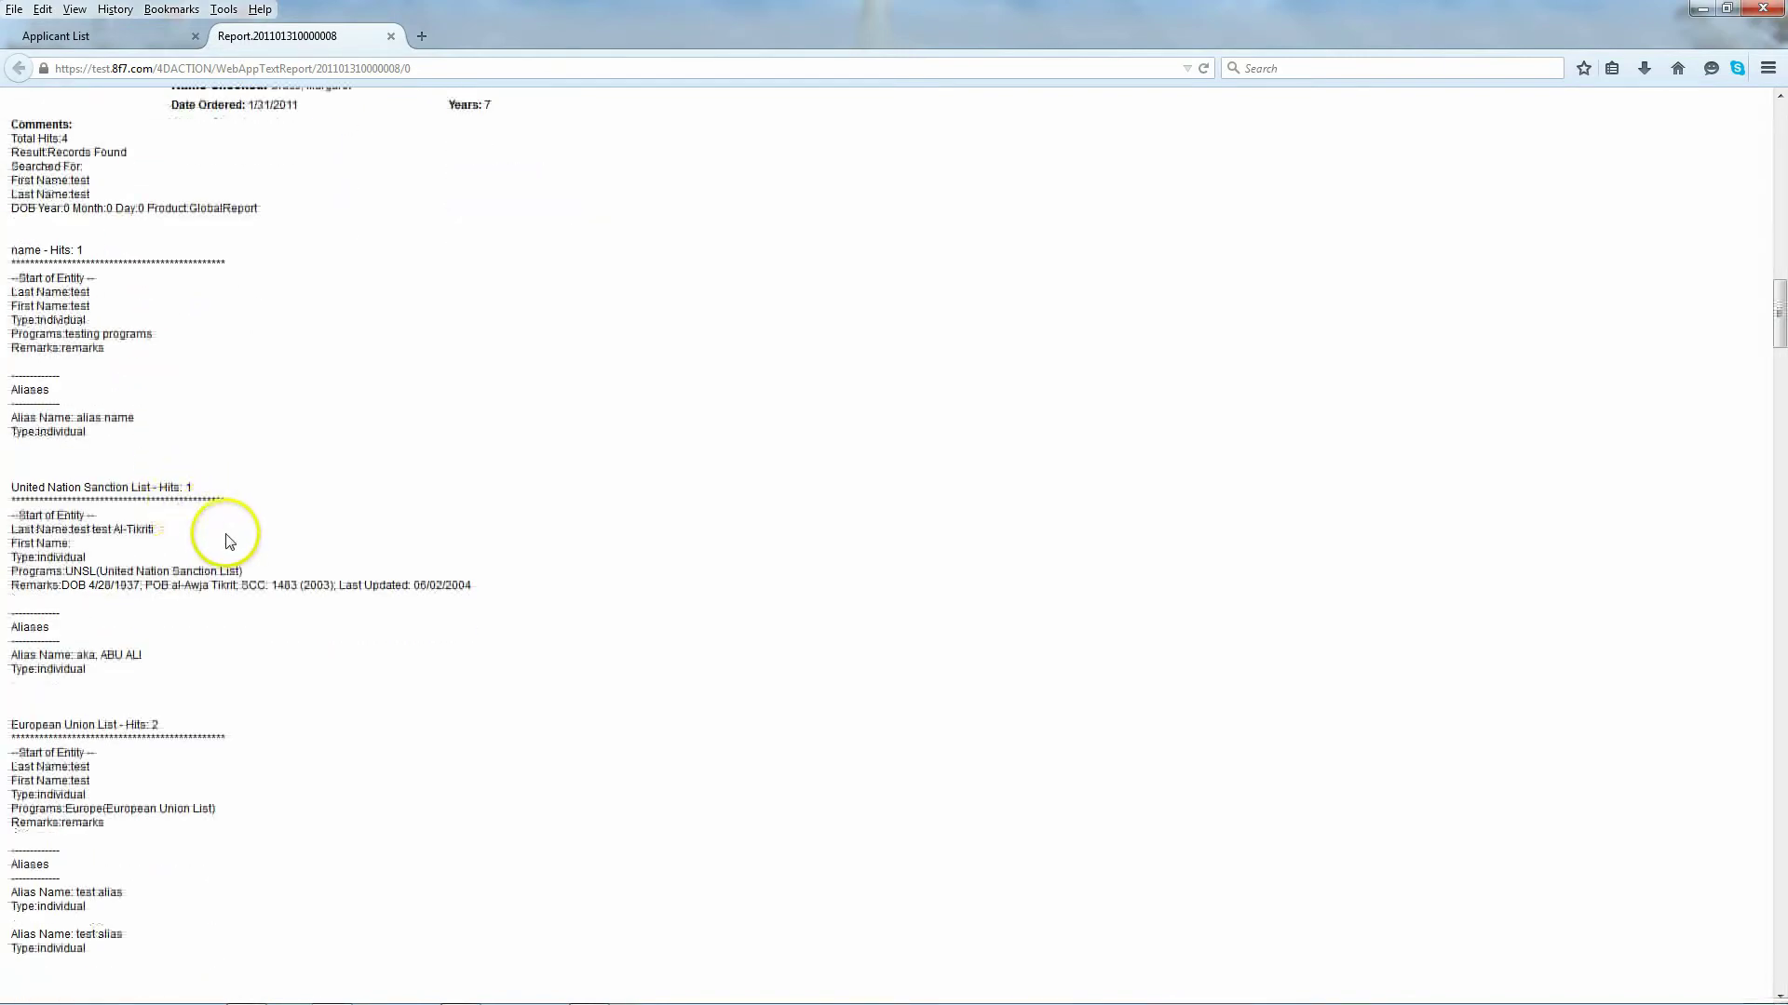
pyautogui.moveTo(100, 570); pyautogui.dragTo(240, 571)
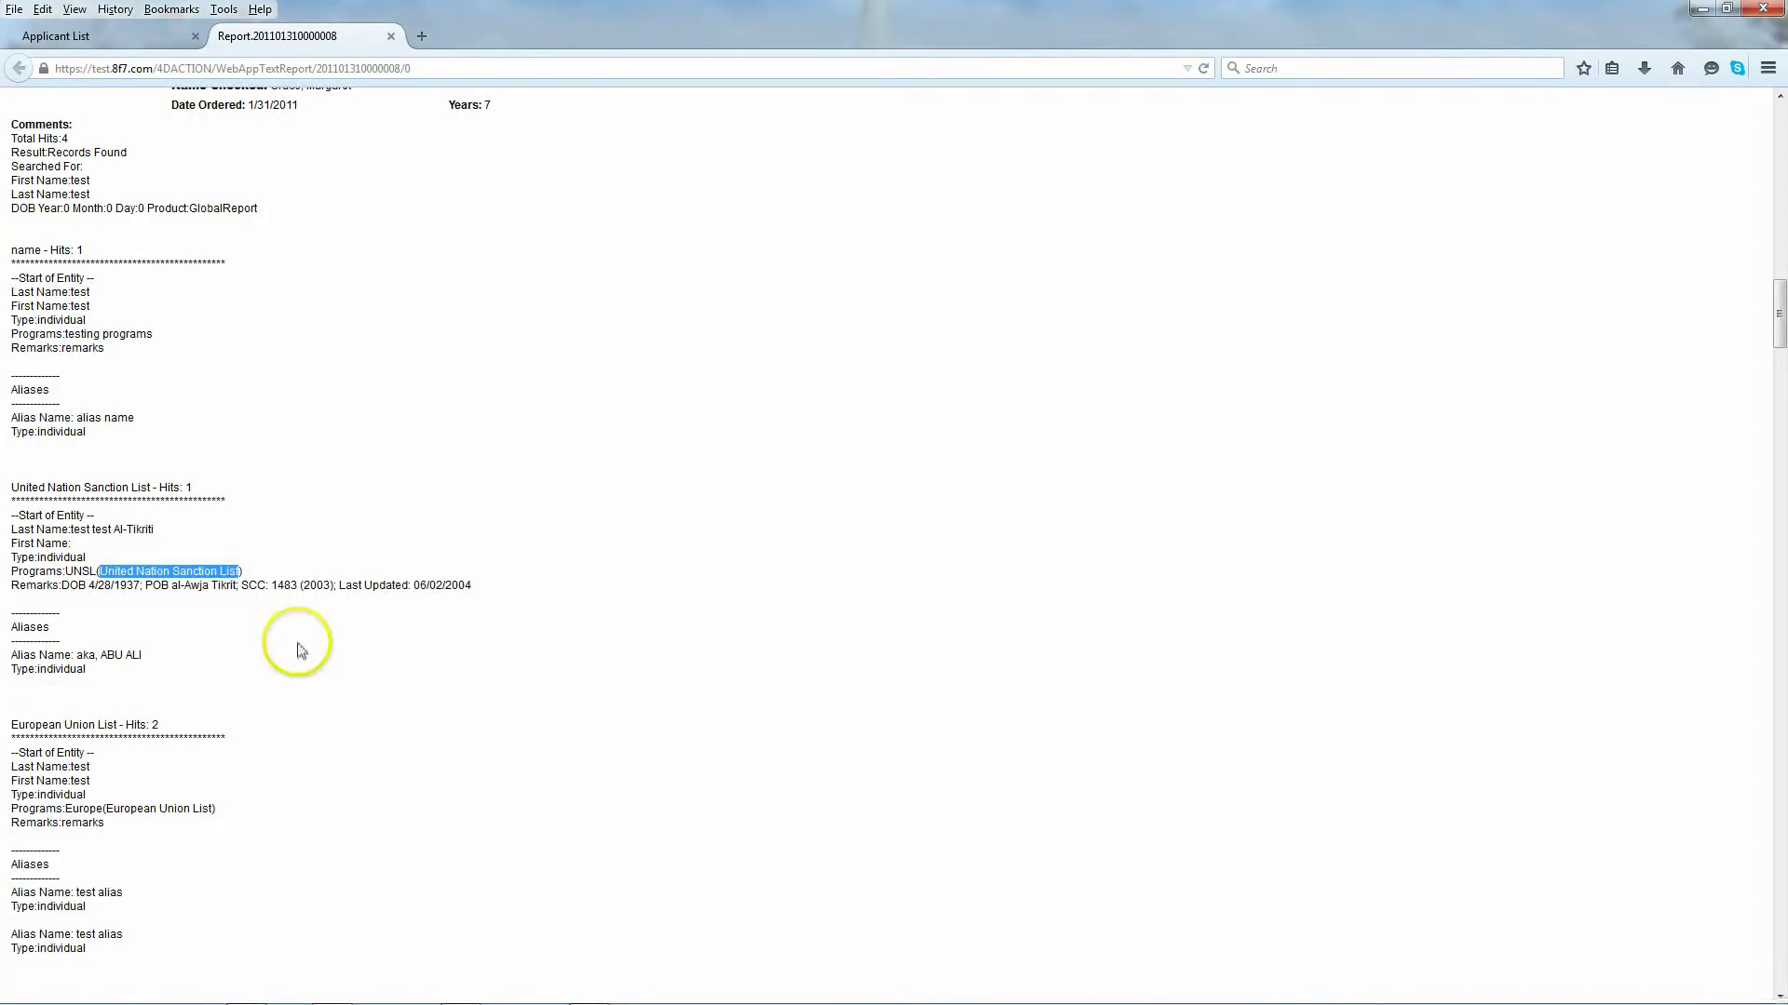
# Step: Move on to the flagged Nationwide Criminal sex-offender record
pyautogui.scroll(-2, 272, 638)
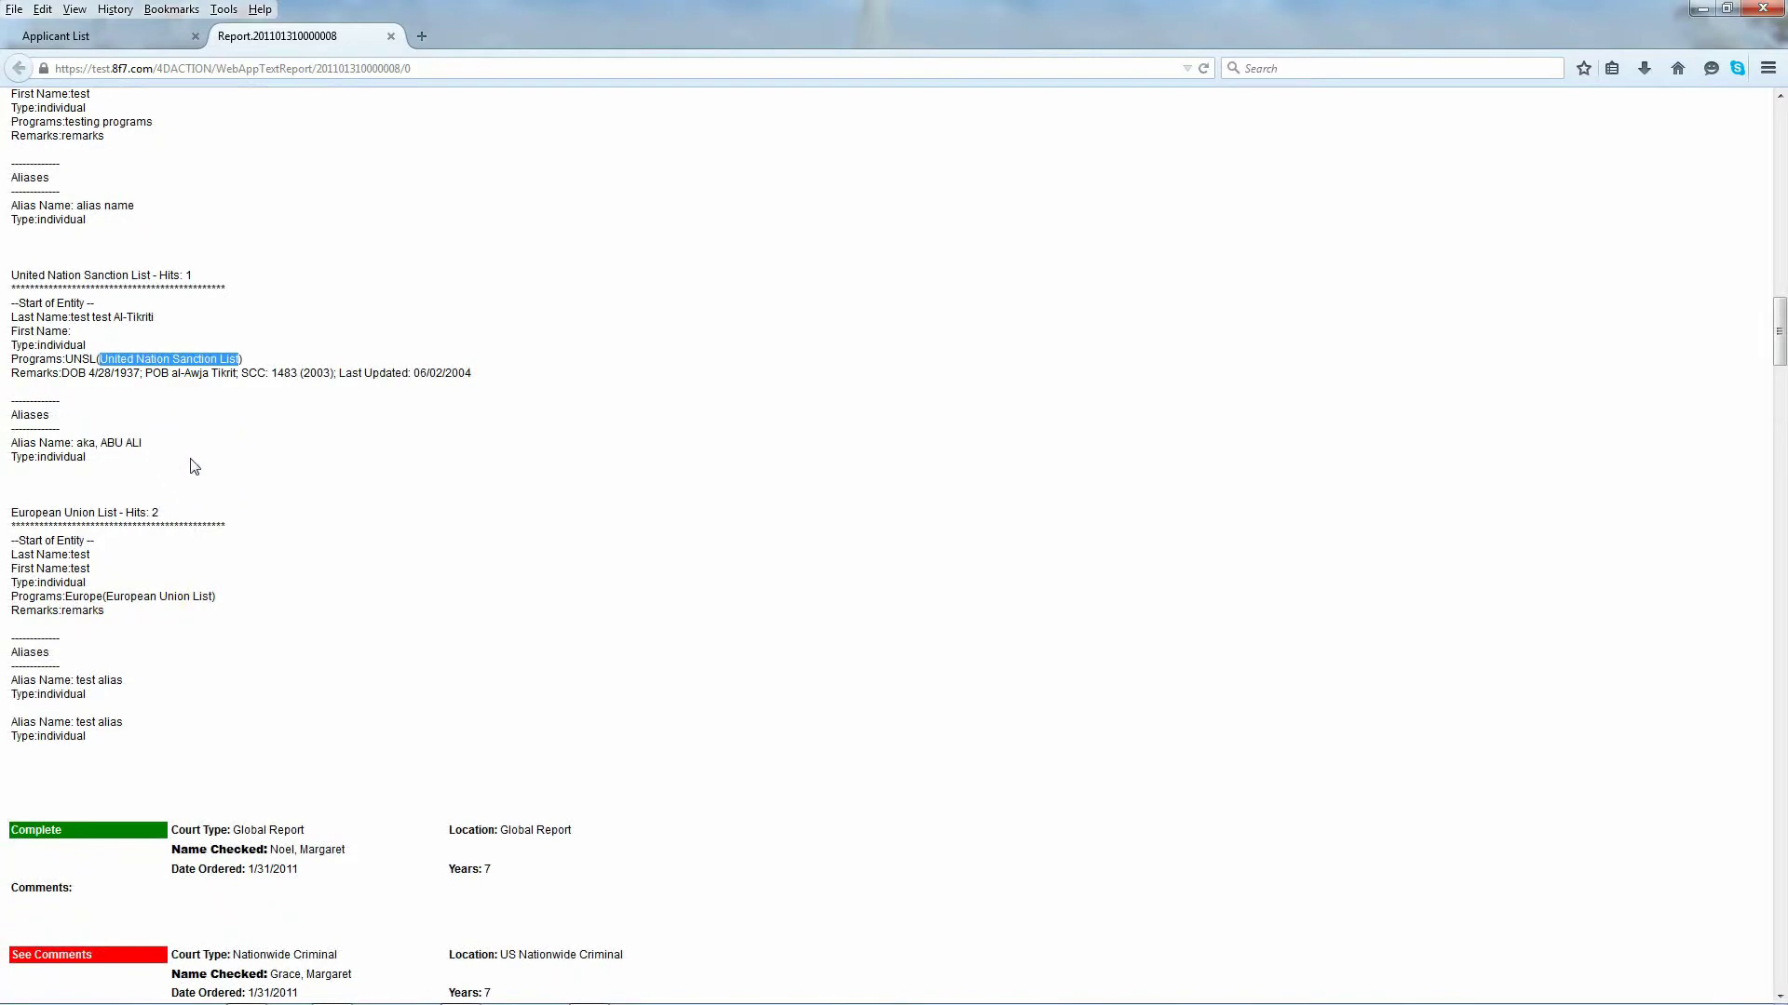
pyautogui.scroll(-3, 191, 462)
pyautogui.click(205, 335)
pyautogui.scroll(2, 205, 335)
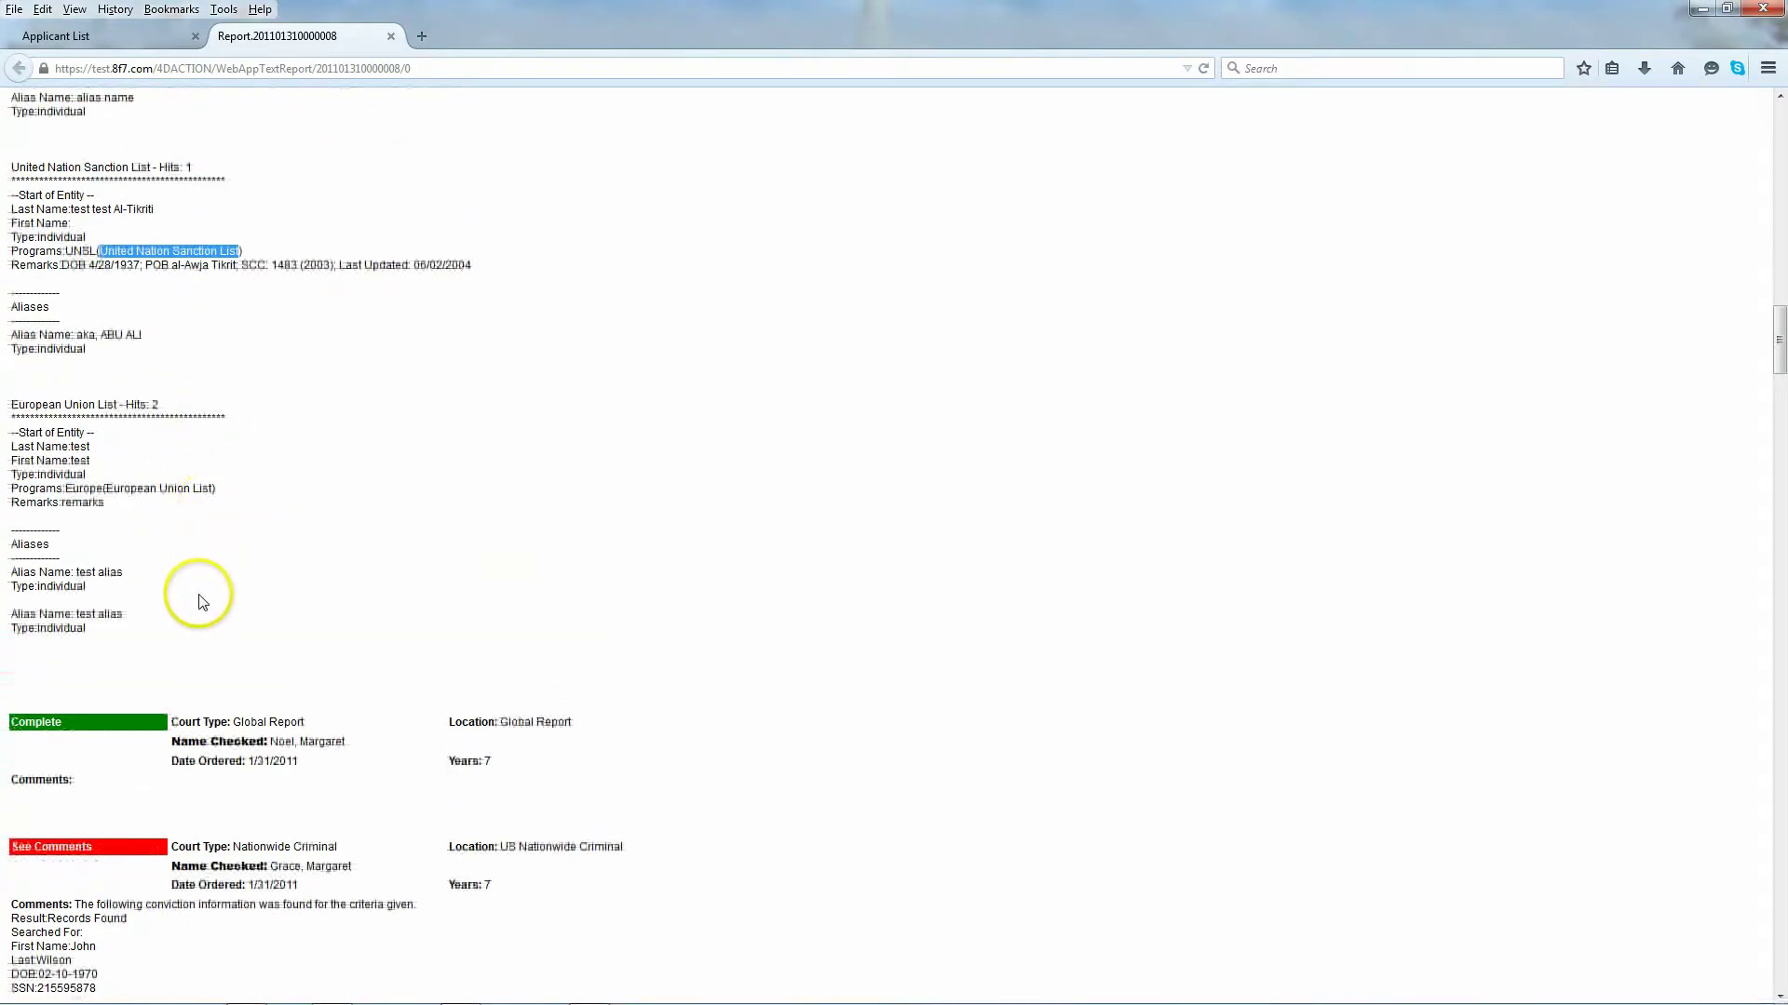
pyautogui.scroll(-2, 201, 596)
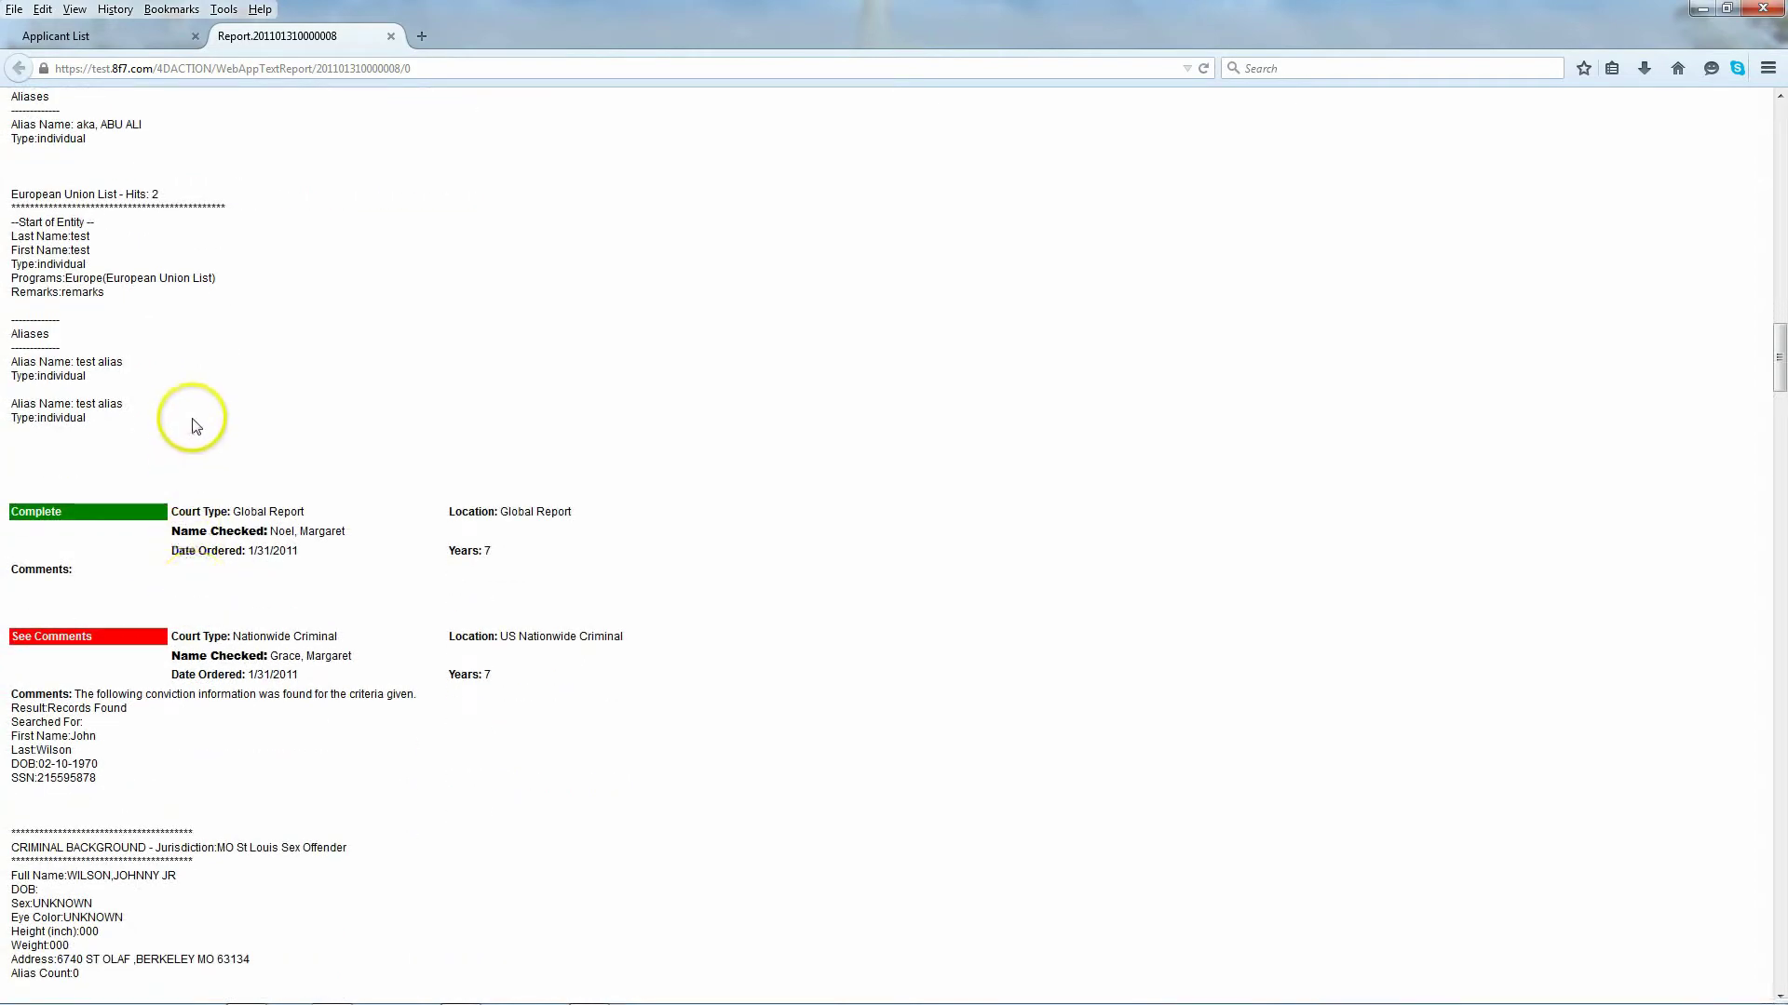
pyautogui.scroll(-1, 191, 423)
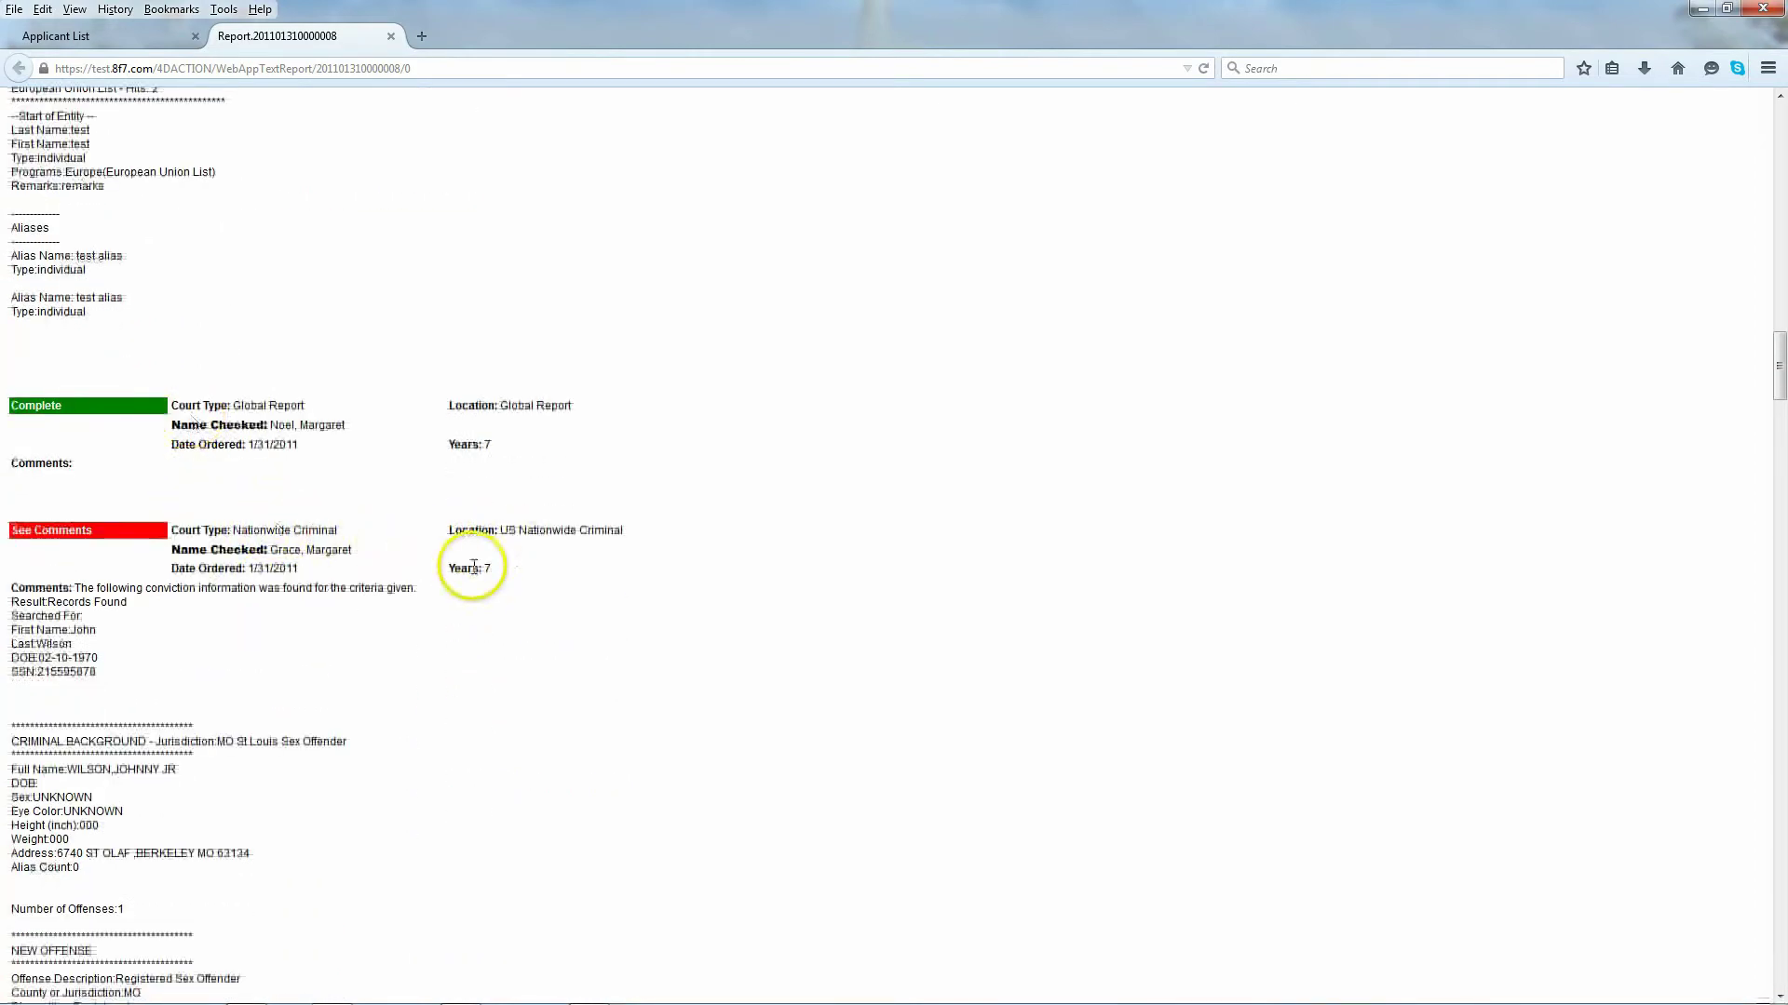
pyautogui.scroll(-1, 149, 596)
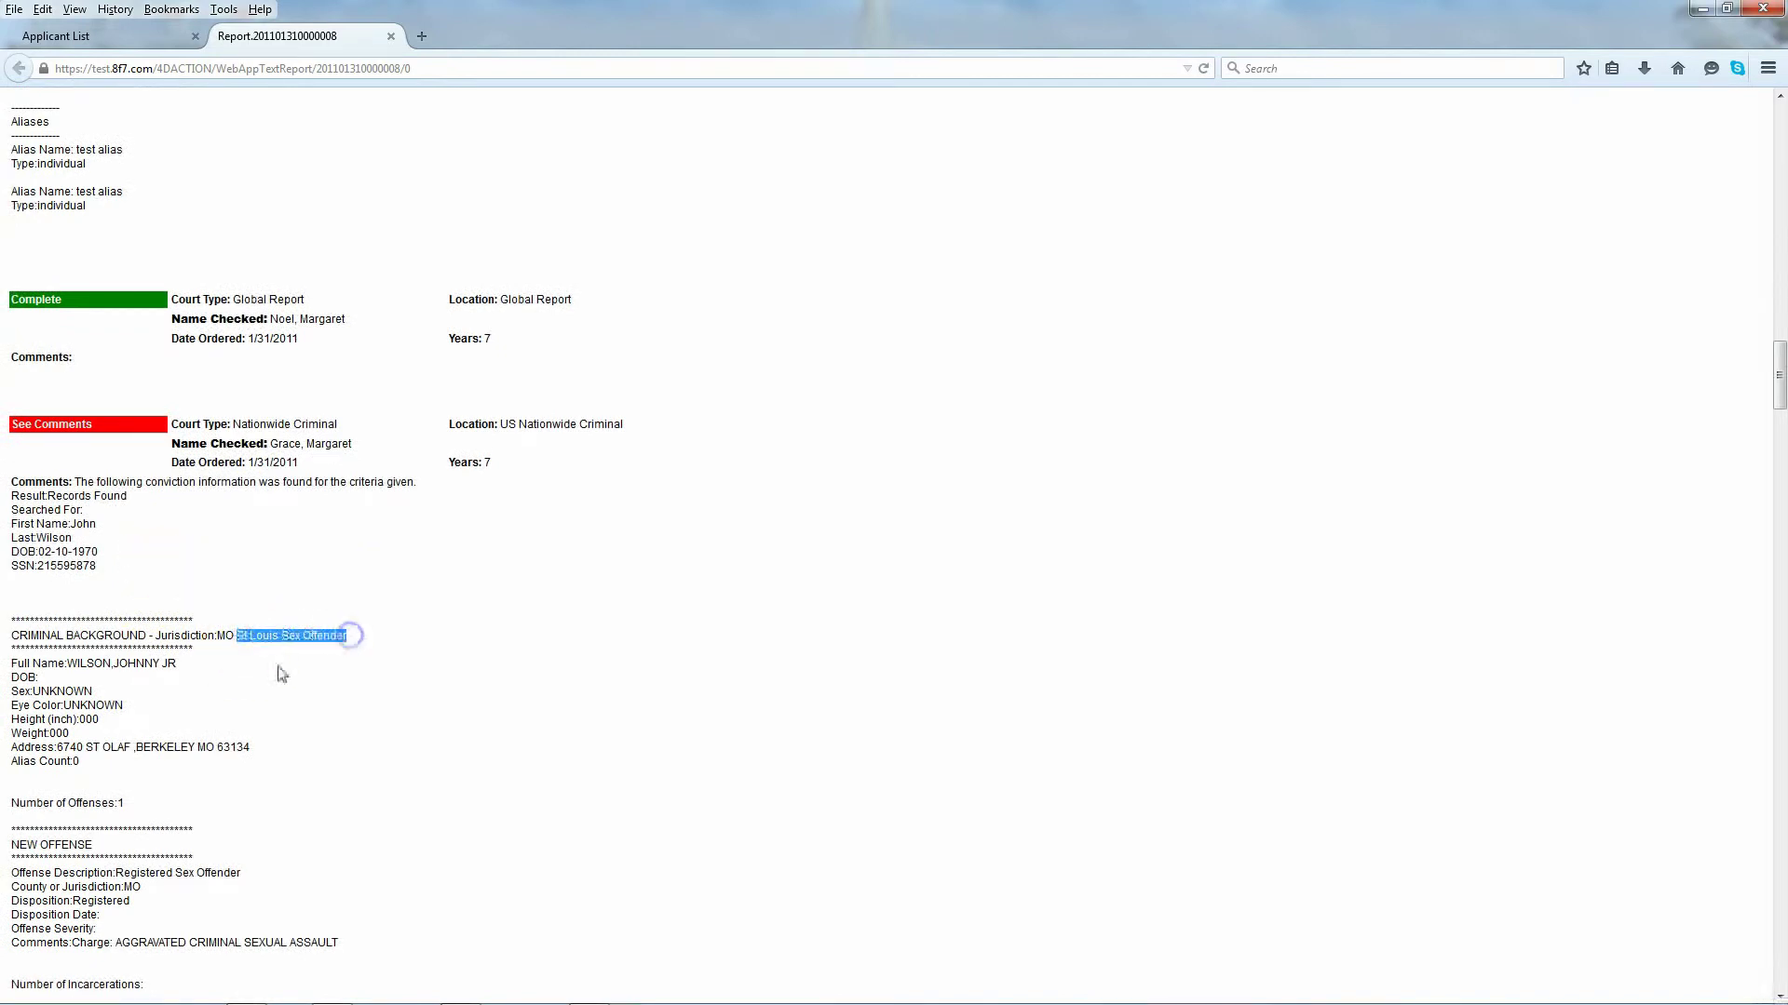
# Step: Highlight the offense charge in the first criminal record's comments
pyautogui.scroll(-3, 181, 675)
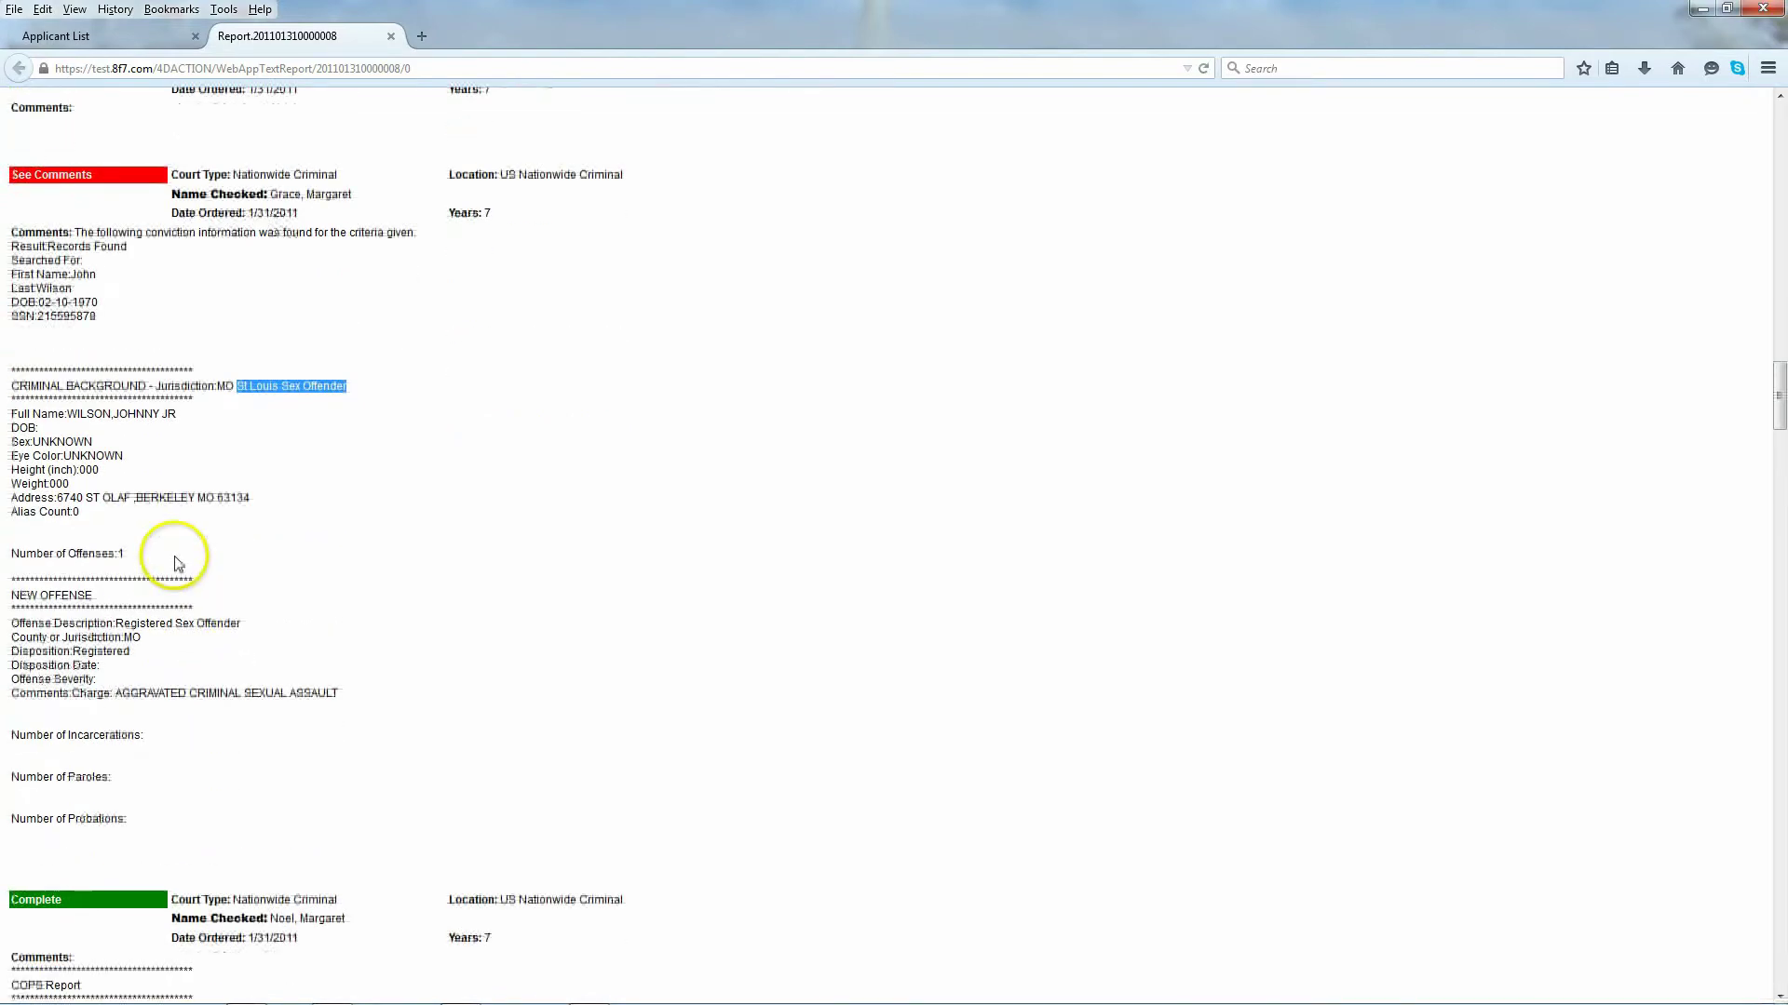
pyautogui.scroll(-1, 177, 563)
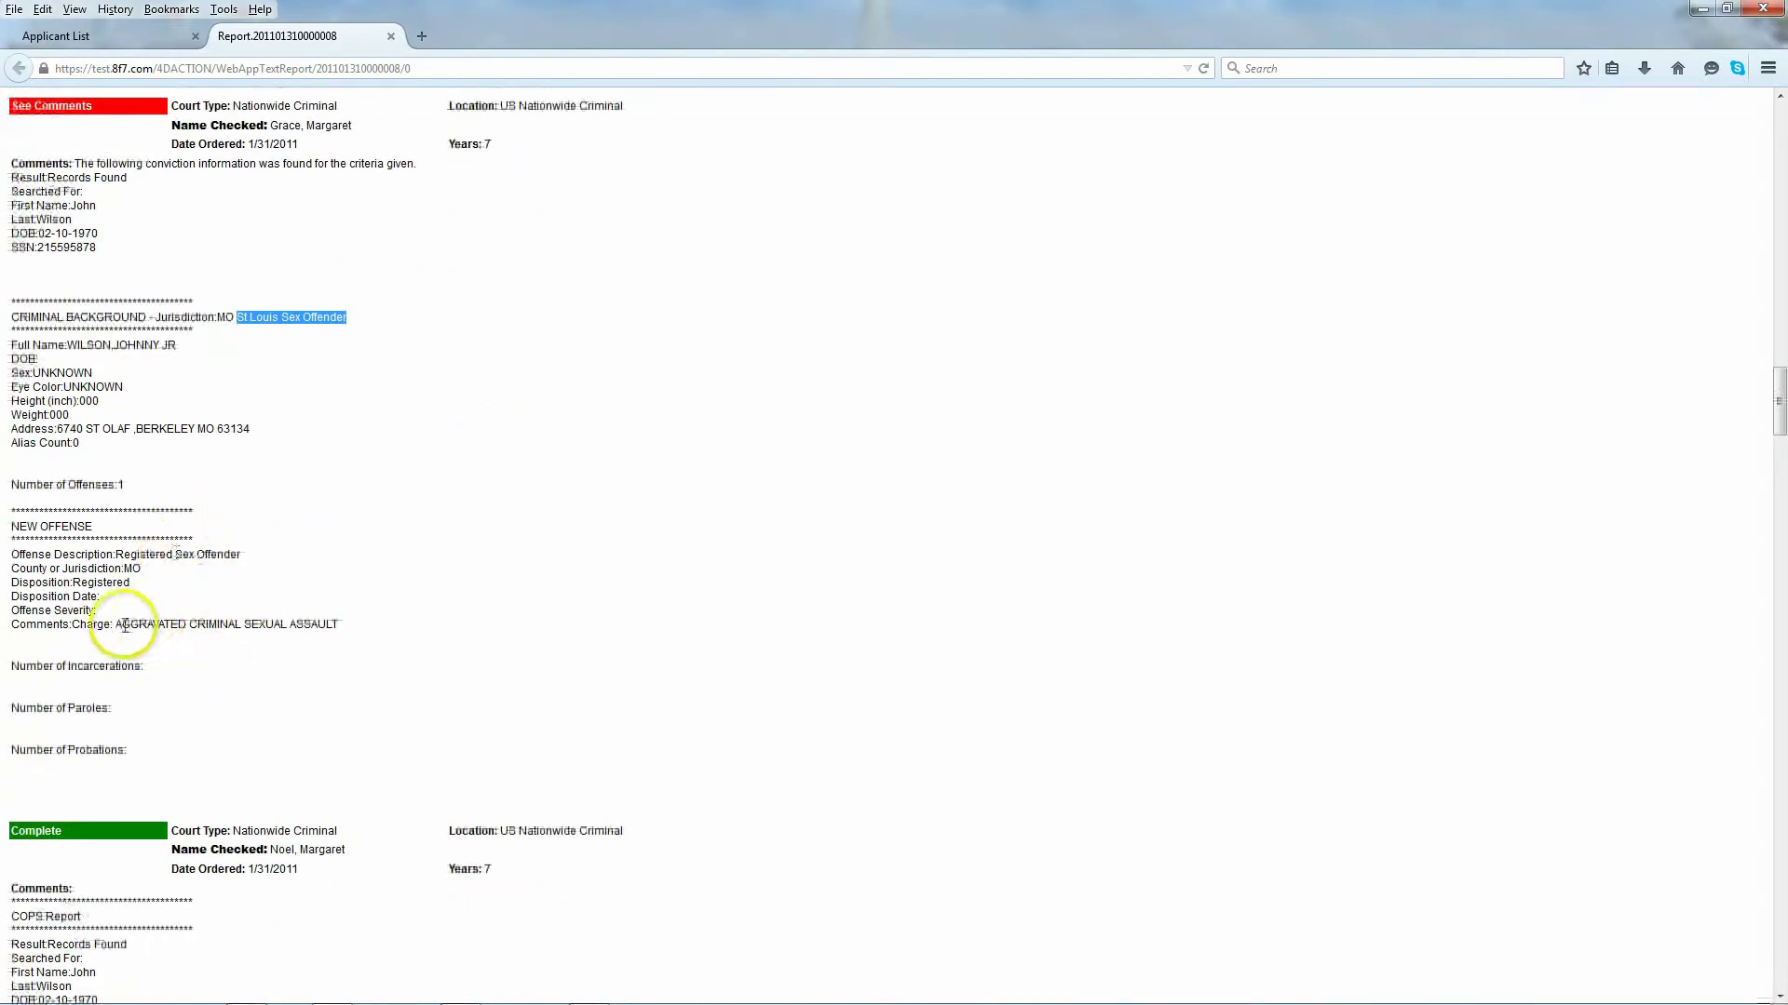
pyautogui.moveTo(116, 624); pyautogui.dragTo(249, 627)
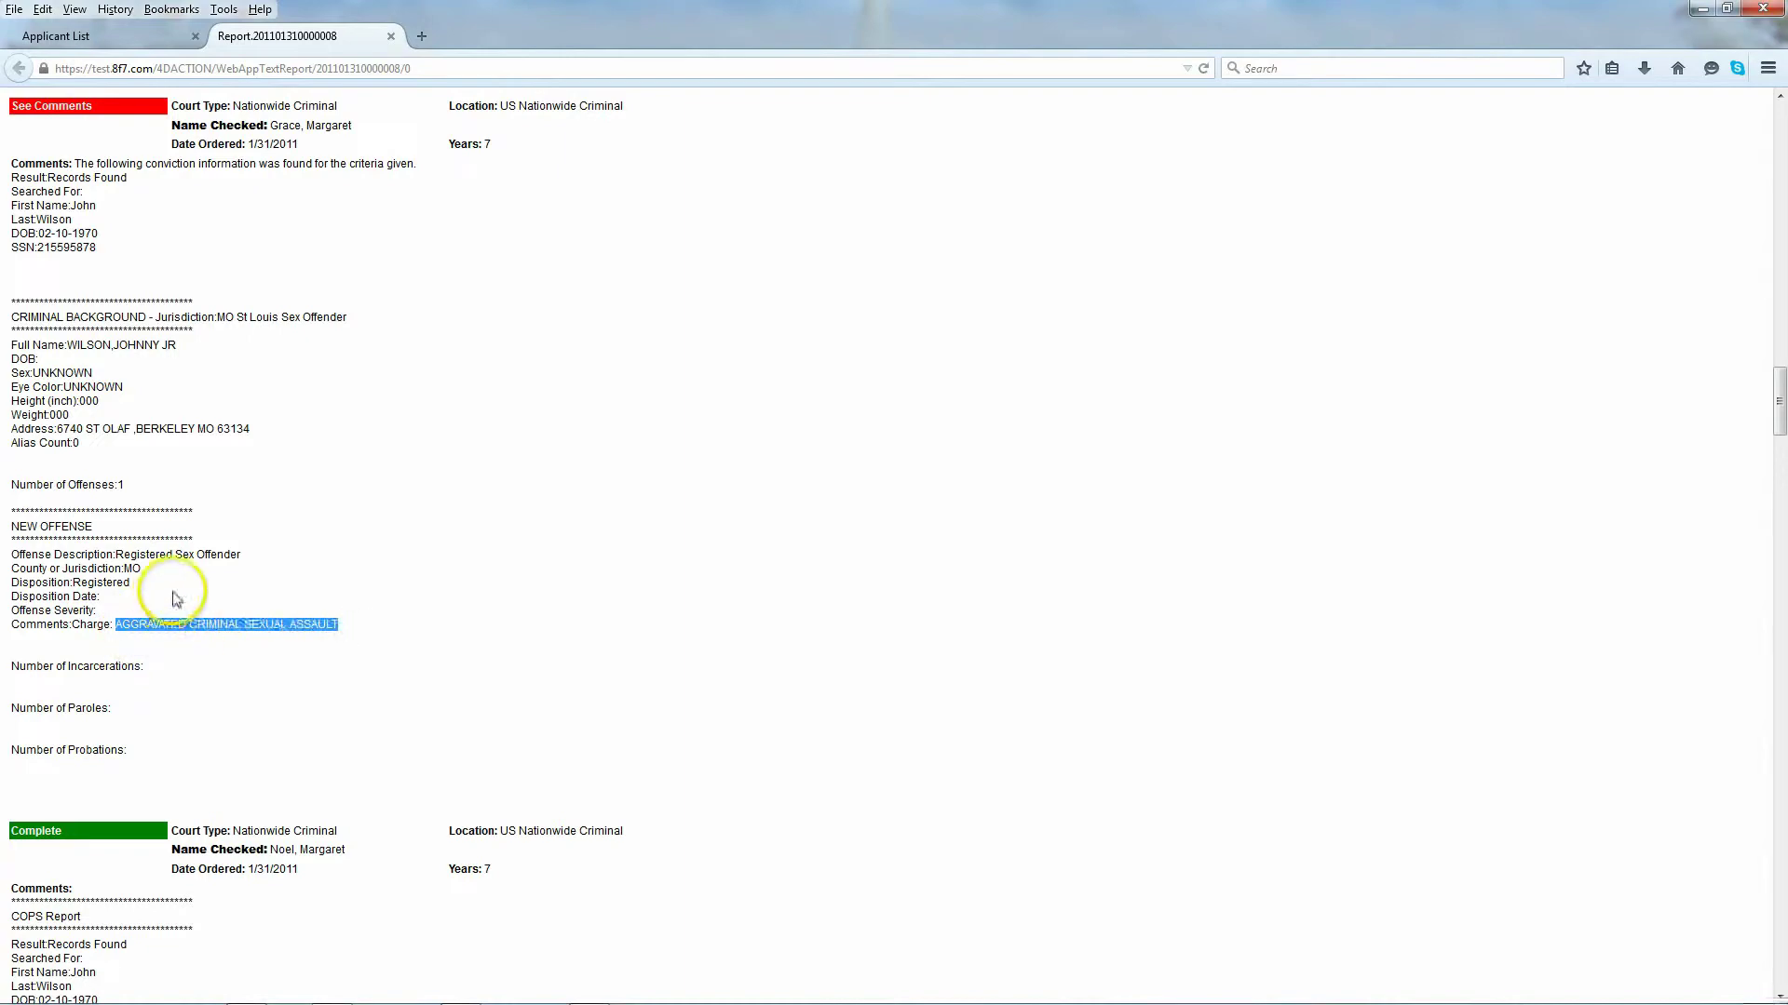
pyautogui.scroll(-2, 177, 598)
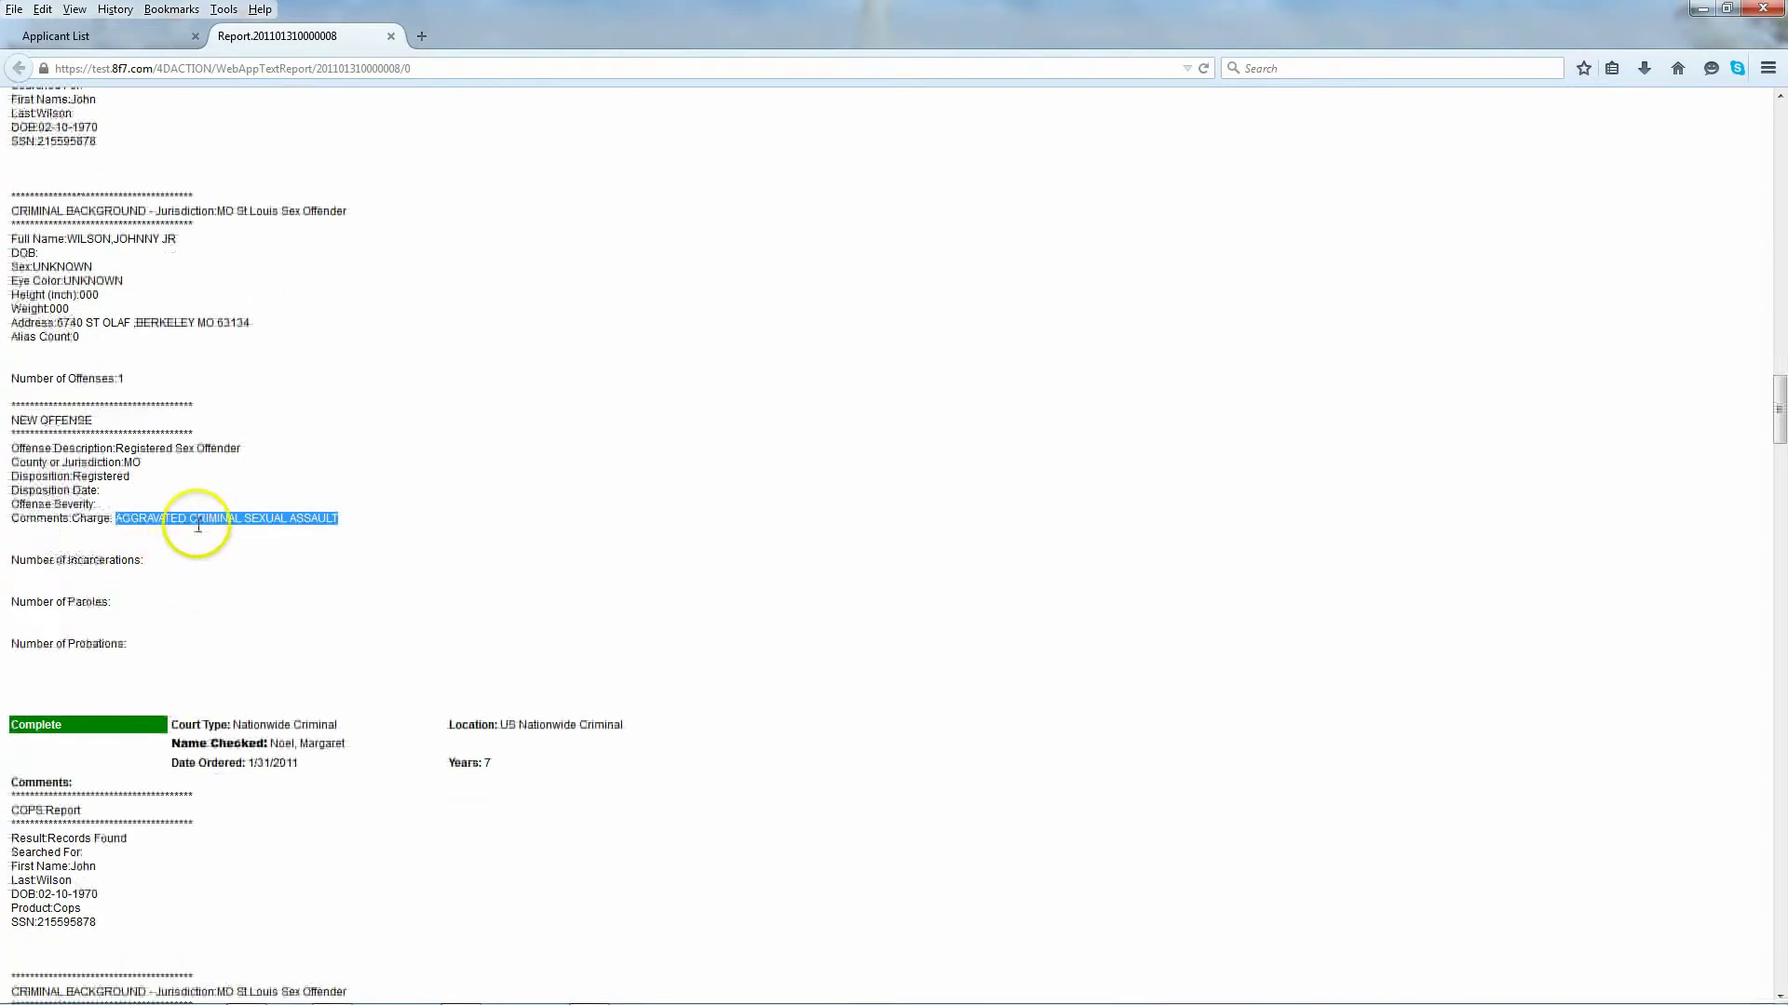
pyautogui.click(241, 512)
# Step: Highlight the second criminal record's jurisdiction, then continue to the SSN Trace results
pyautogui.scroll(-4, 180, 582)
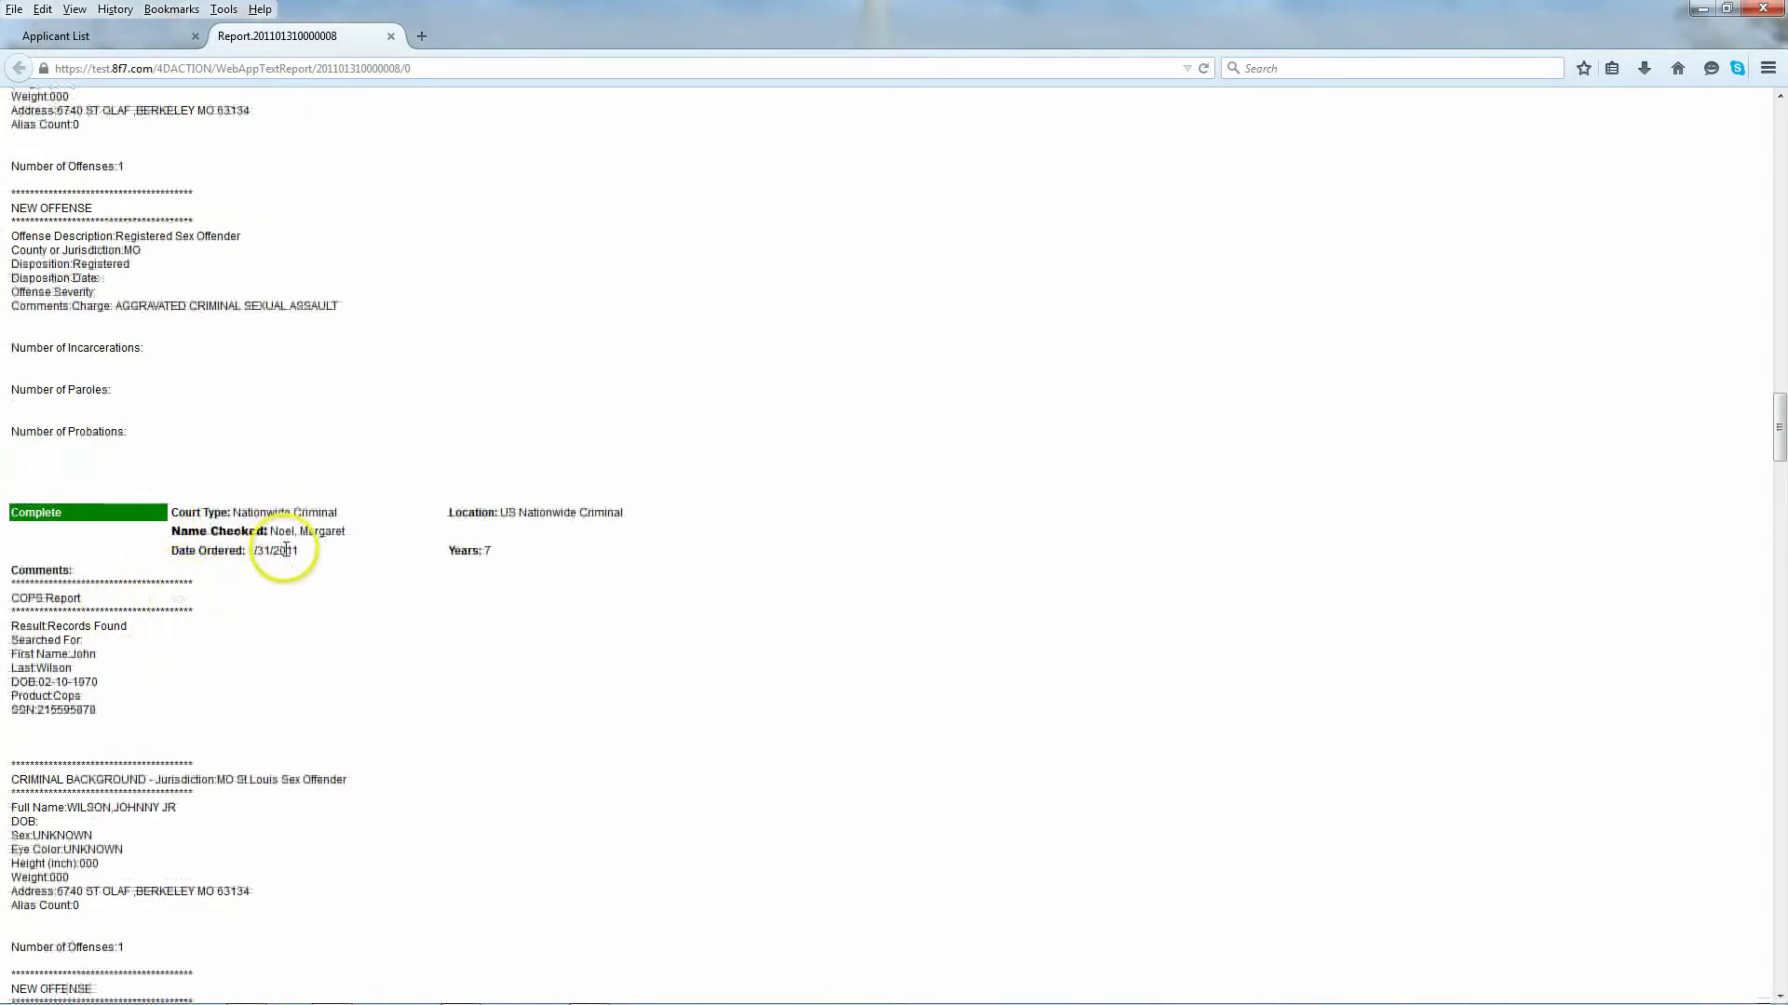
pyautogui.scroll(-2, 181, 620)
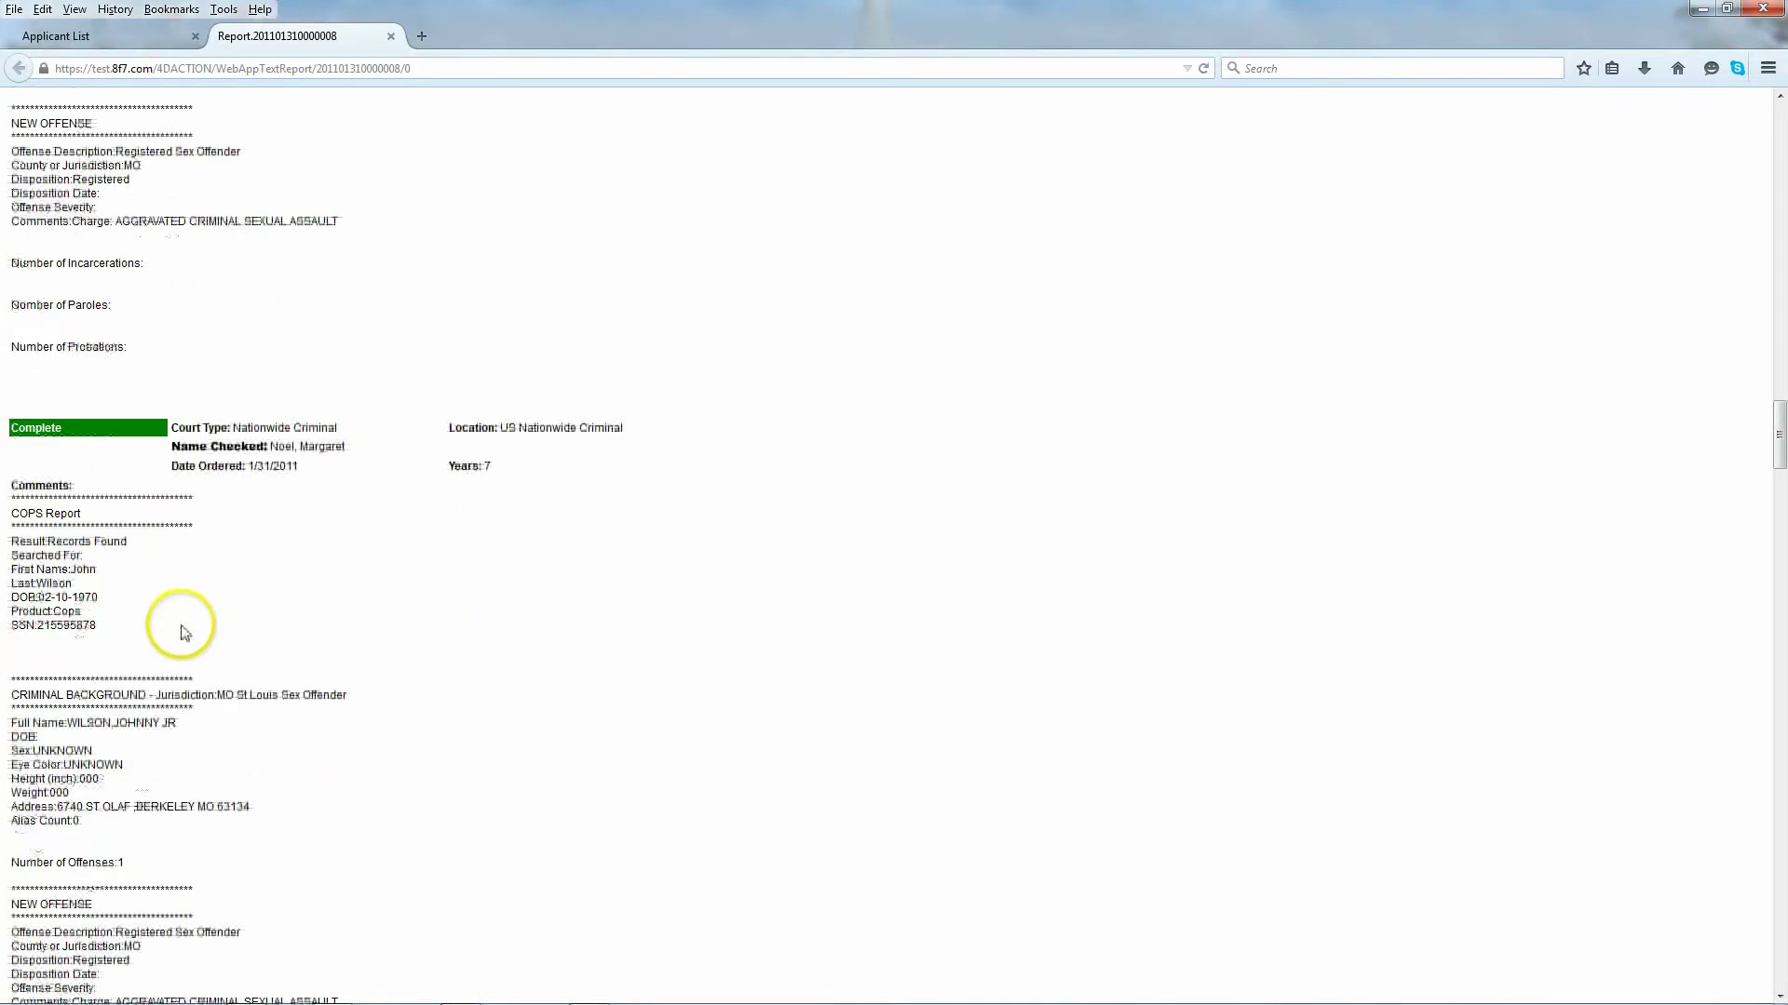
pyautogui.scroll(-3, 183, 631)
pyautogui.moveTo(192, 572); pyautogui.dragTo(352, 575)
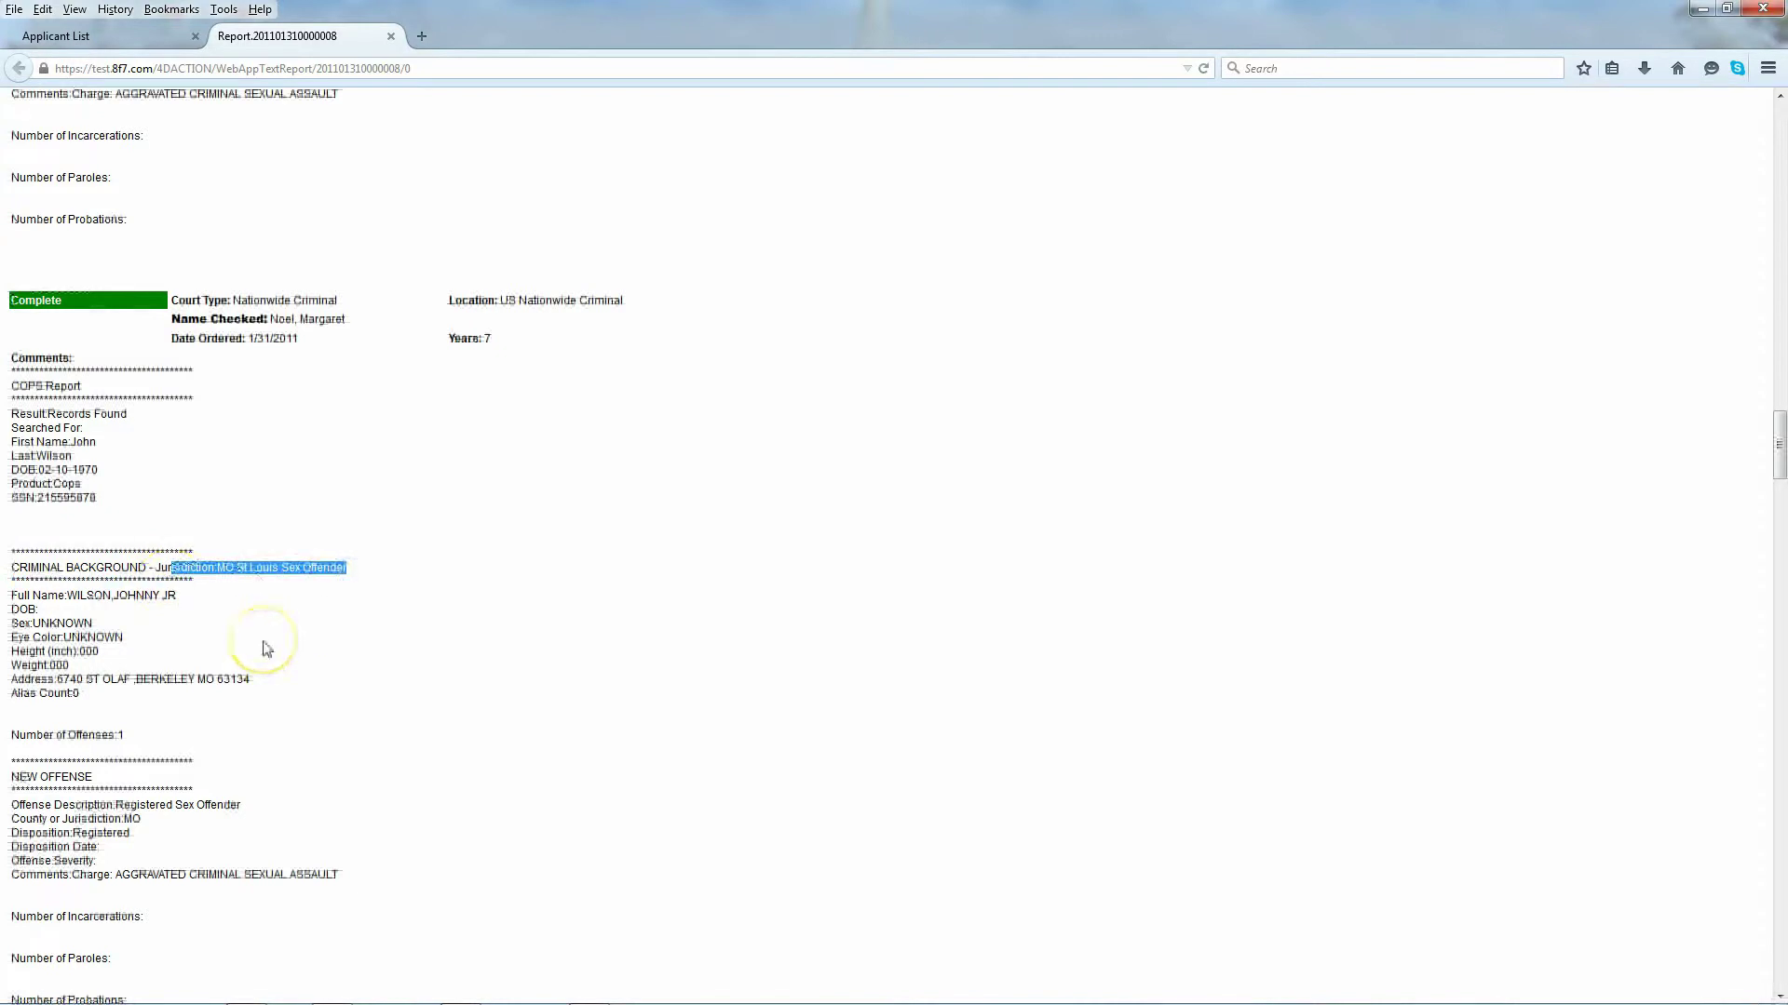
pyautogui.scroll(-2, 264, 650)
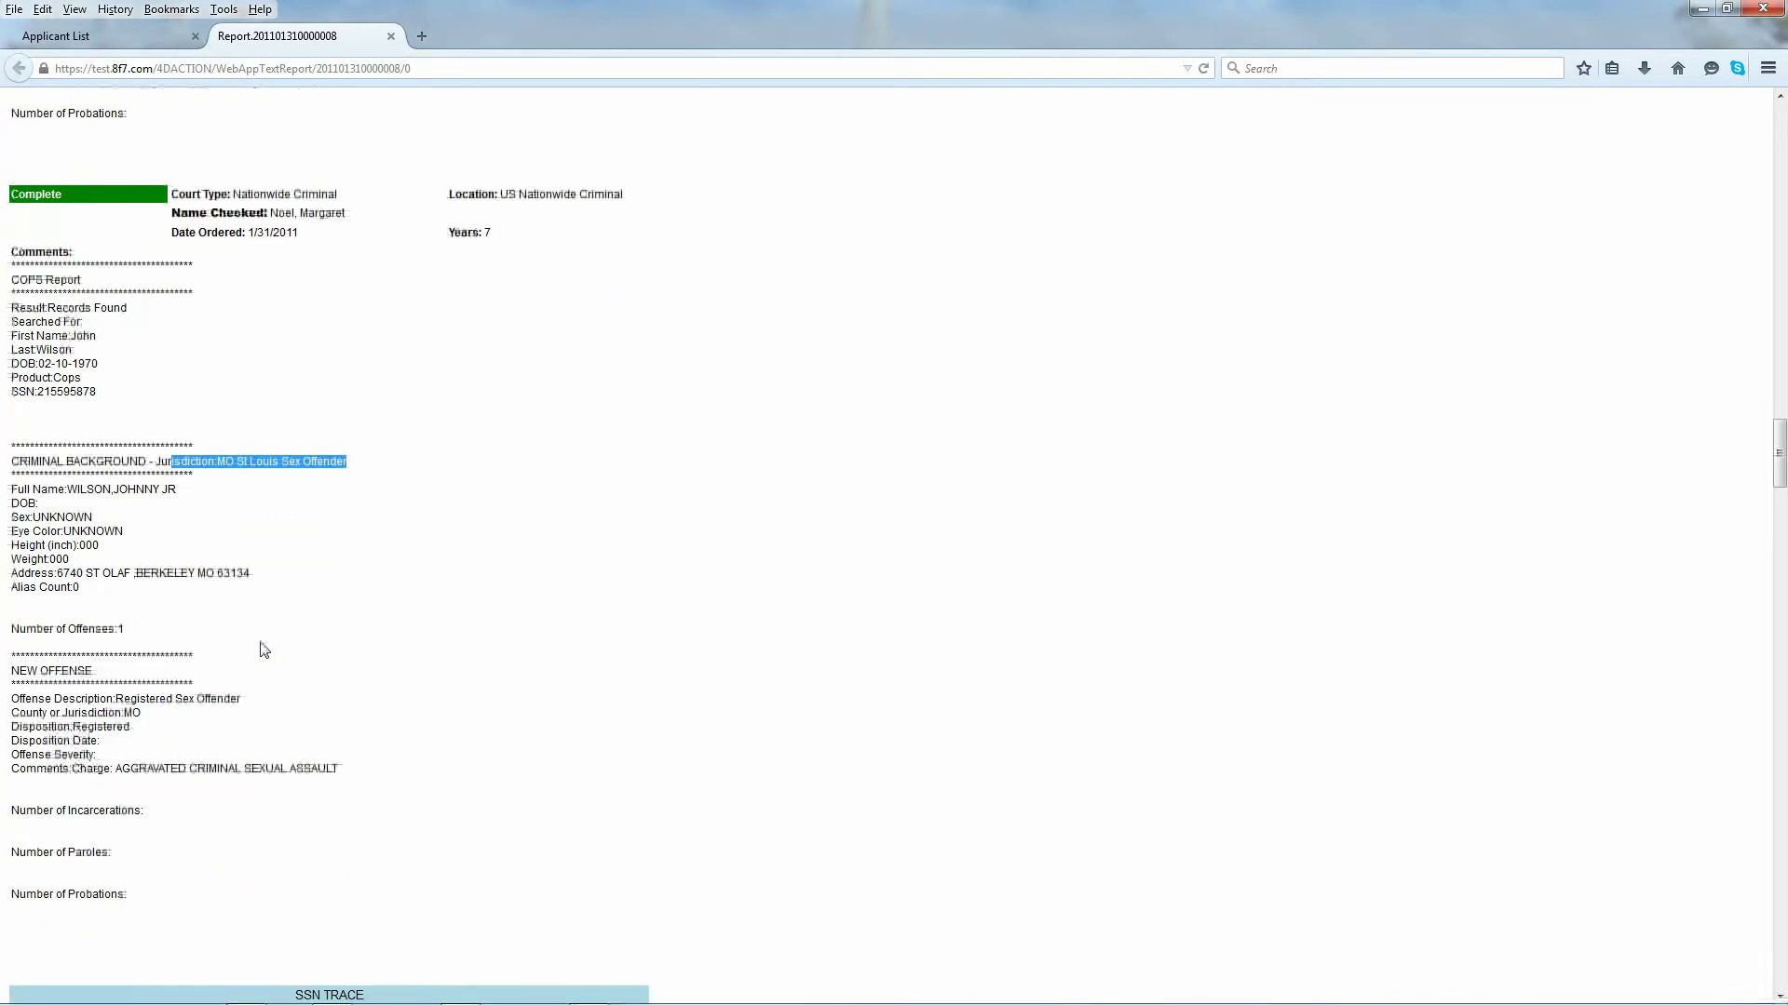
pyautogui.scroll(-4, 234, 647)
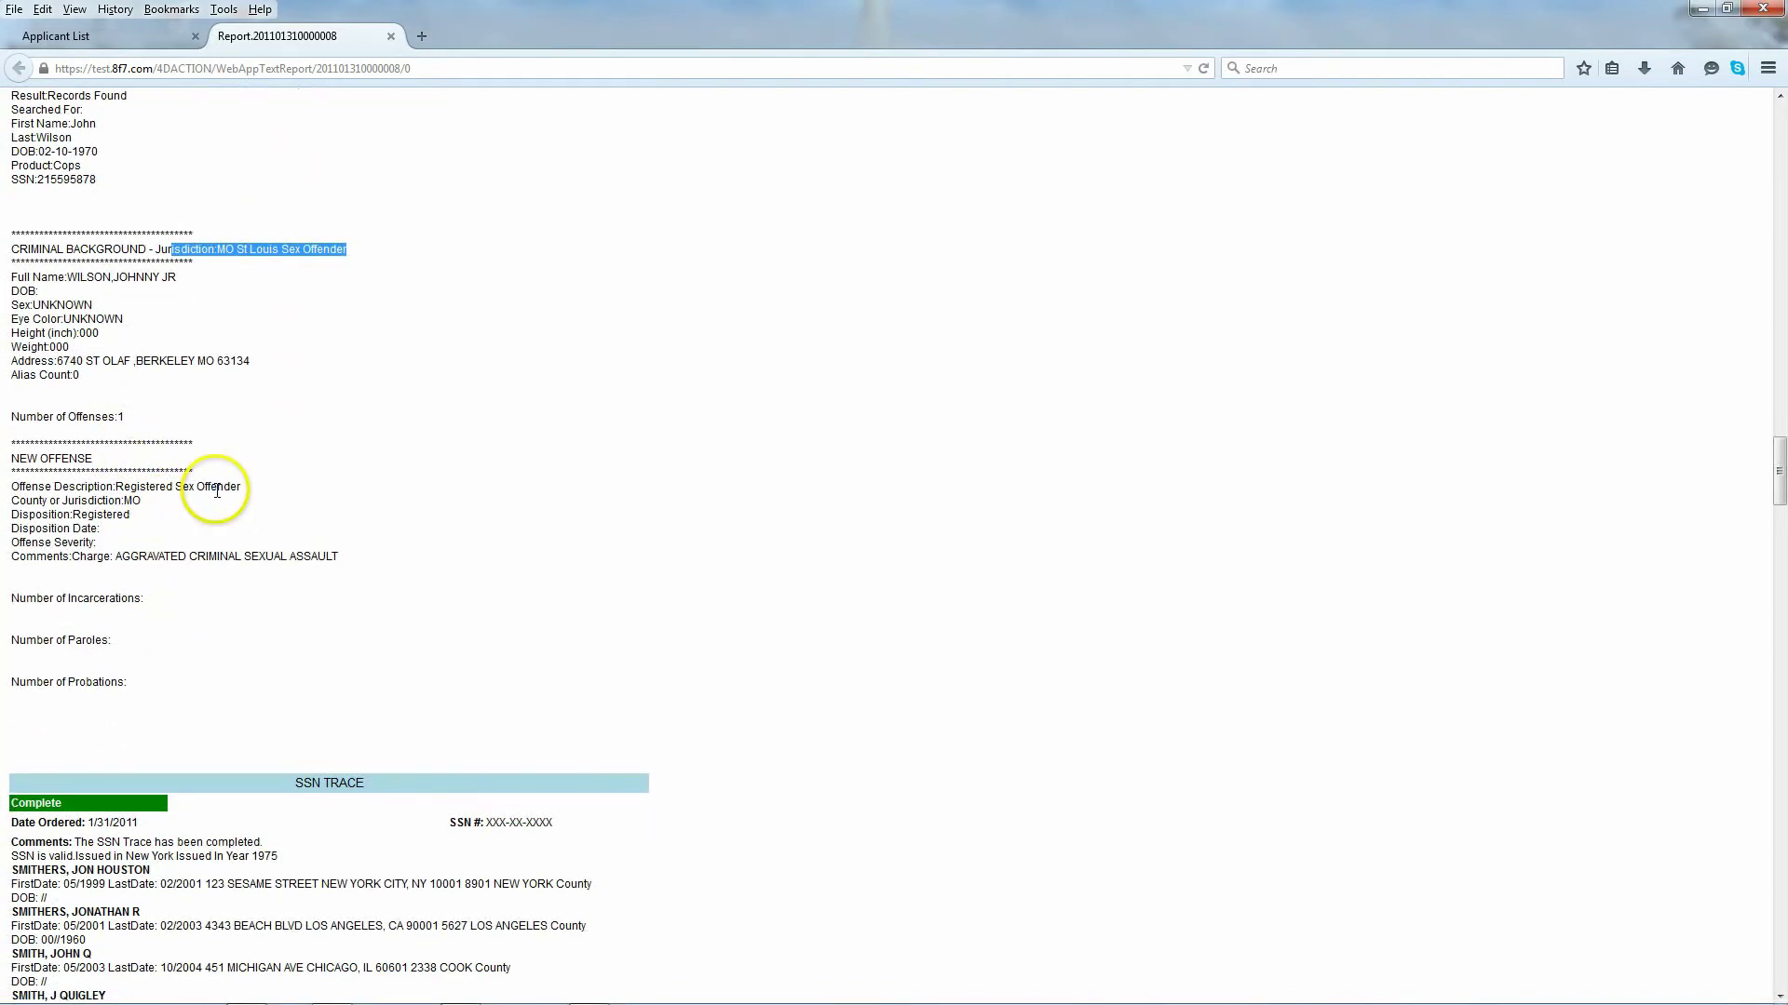
pyautogui.scroll(-2, 217, 494)
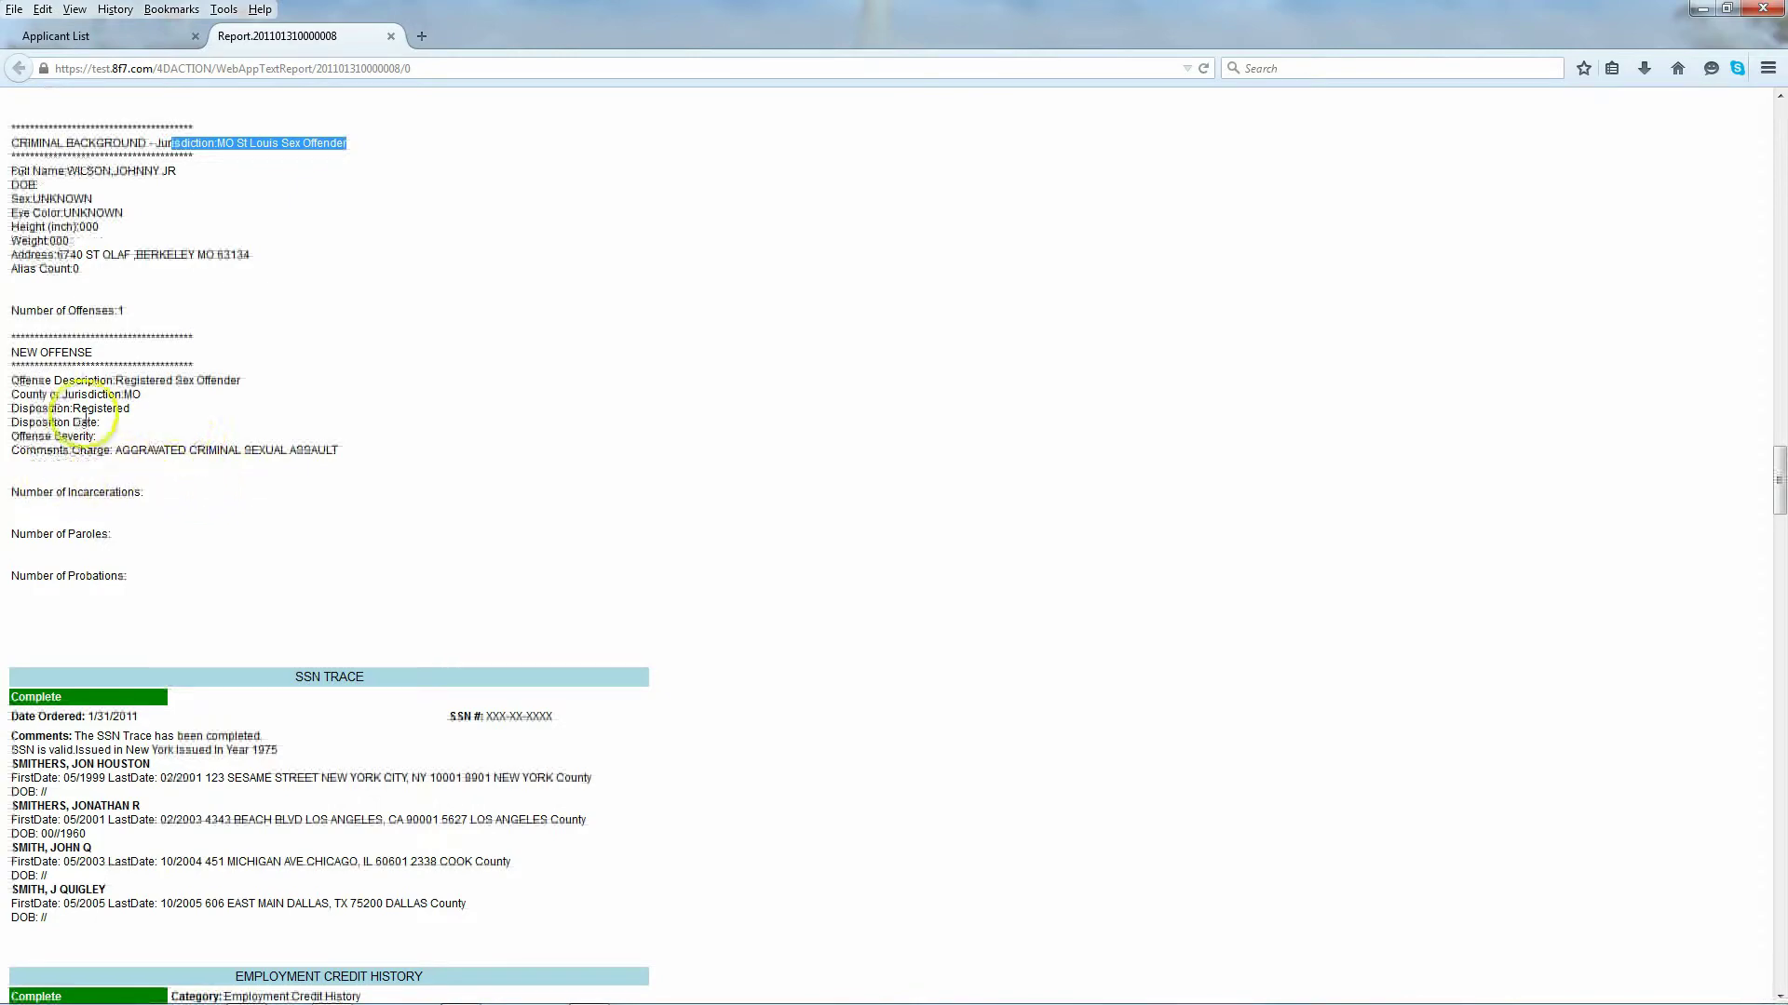
# Step: Read the Employment Credit History and Motor Vehicle Record down to the report's closing disclaimer
pyautogui.scroll(-4, 168, 511)
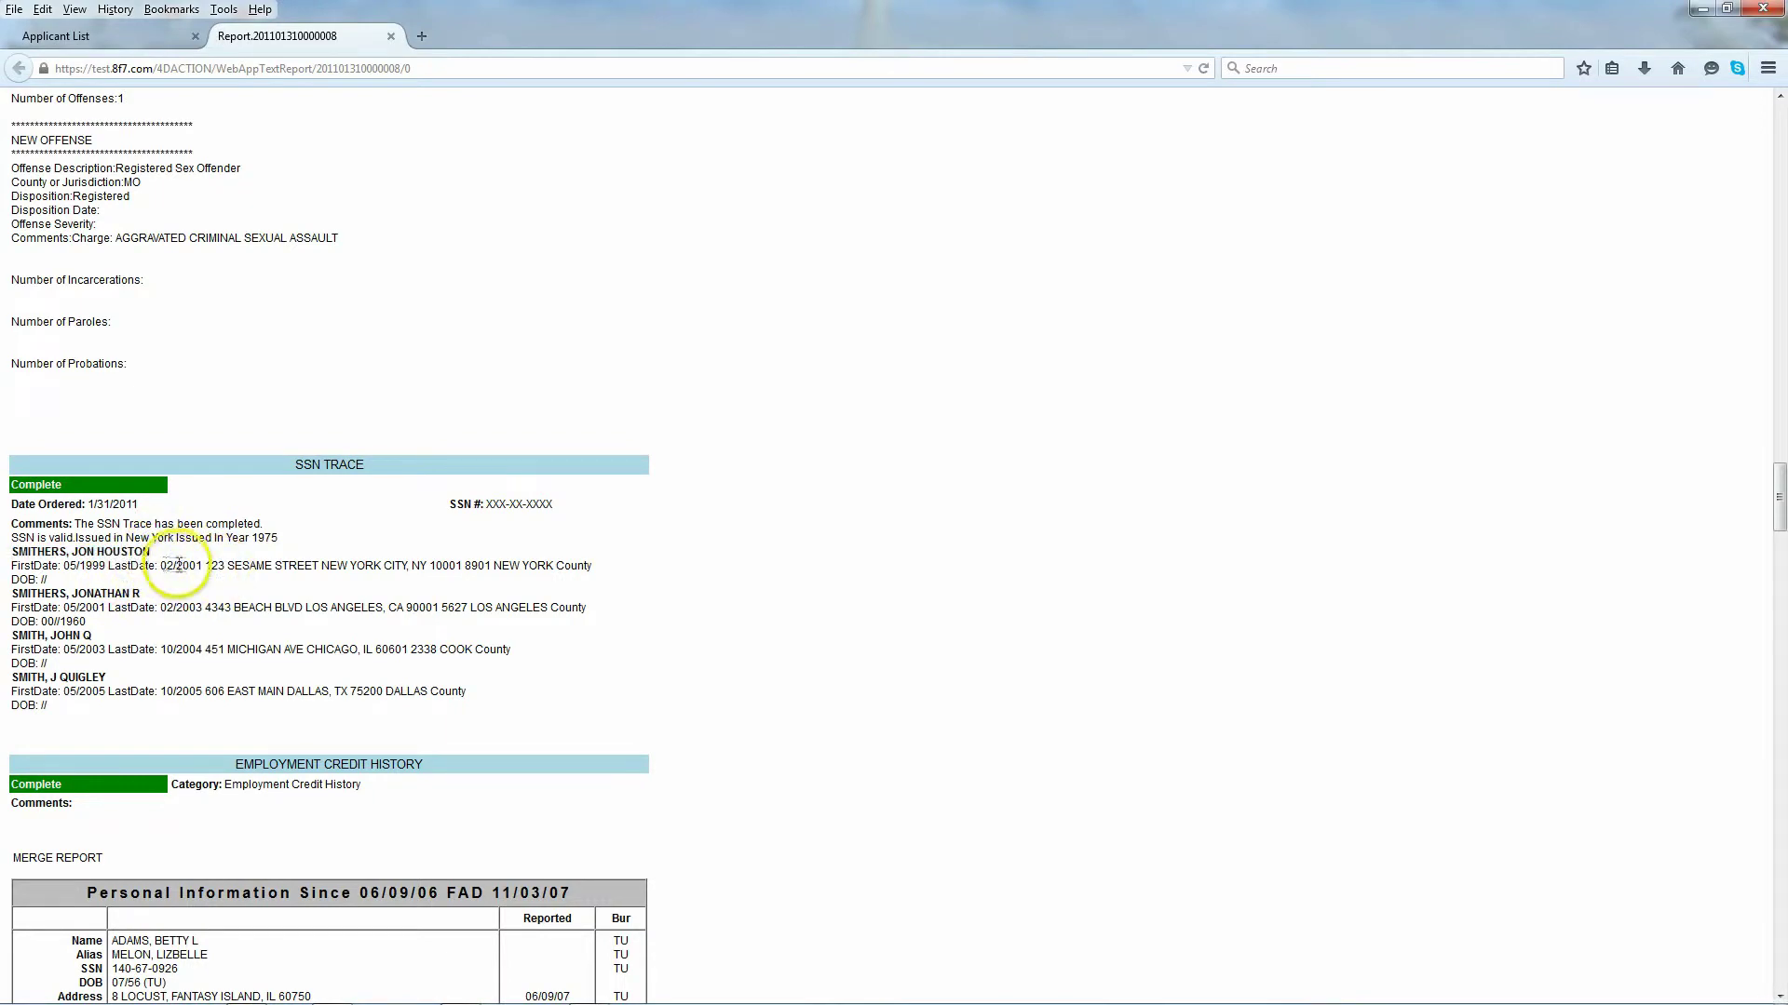
pyautogui.scroll(-2, 108, 609)
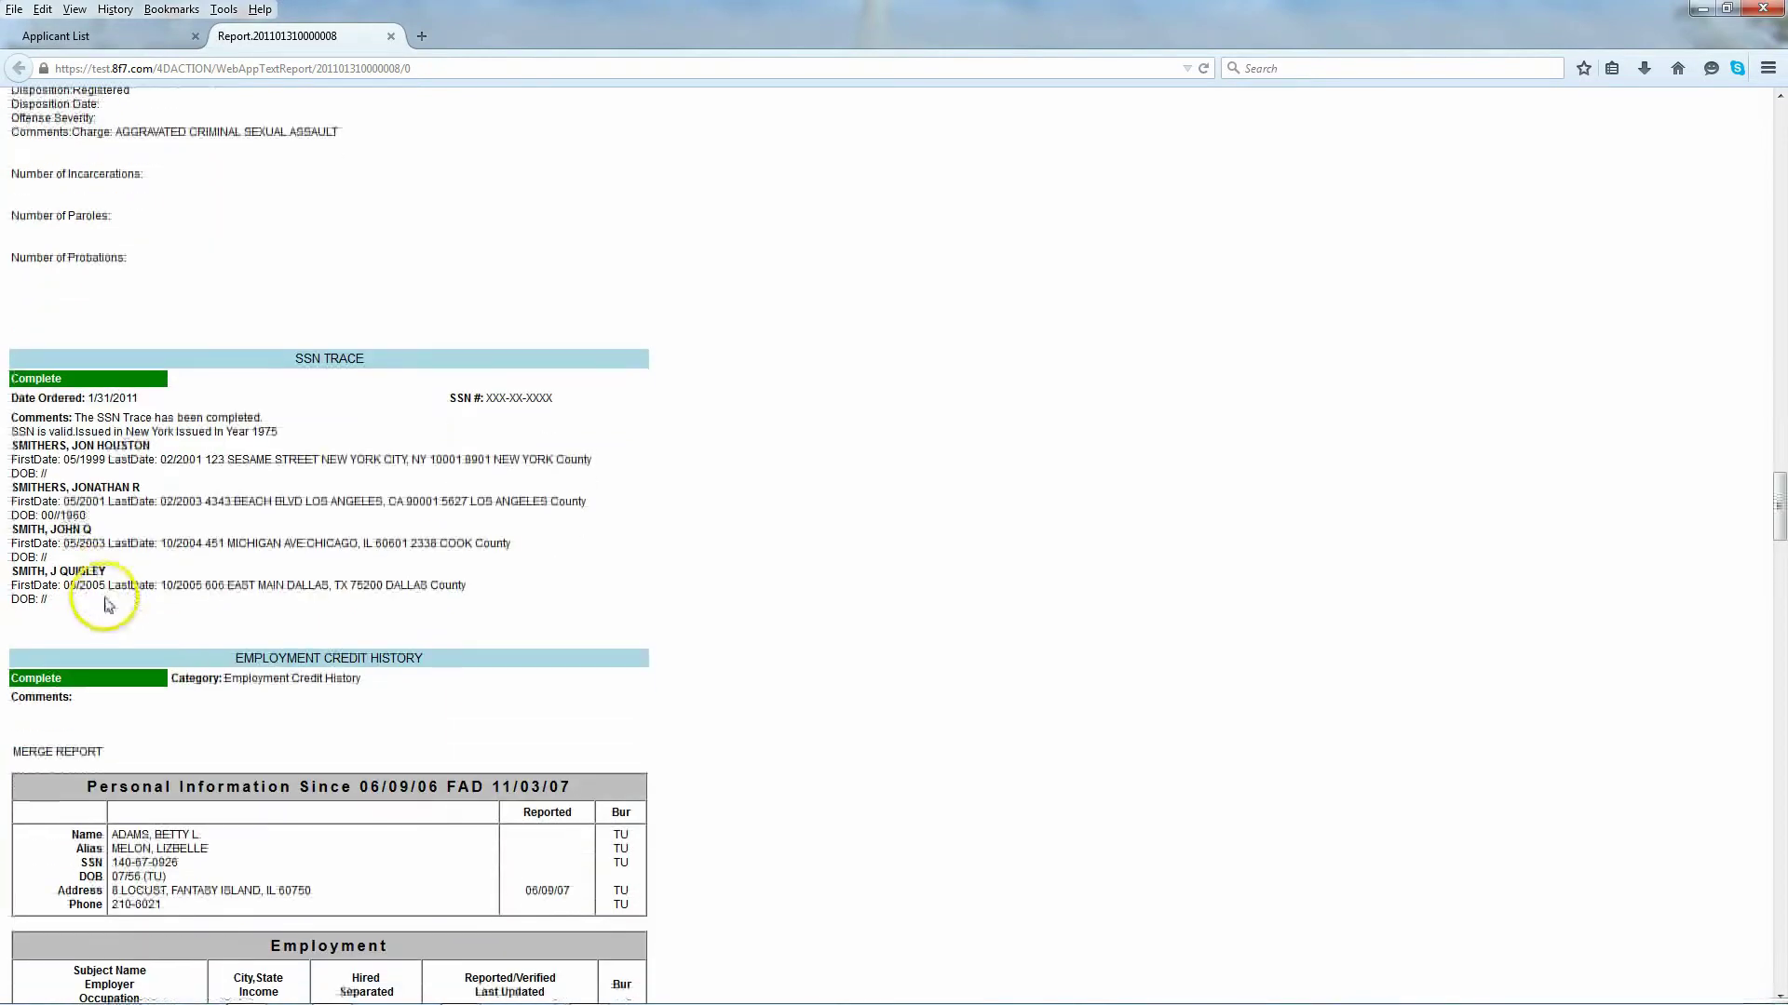
pyautogui.scroll(-2, 98, 571)
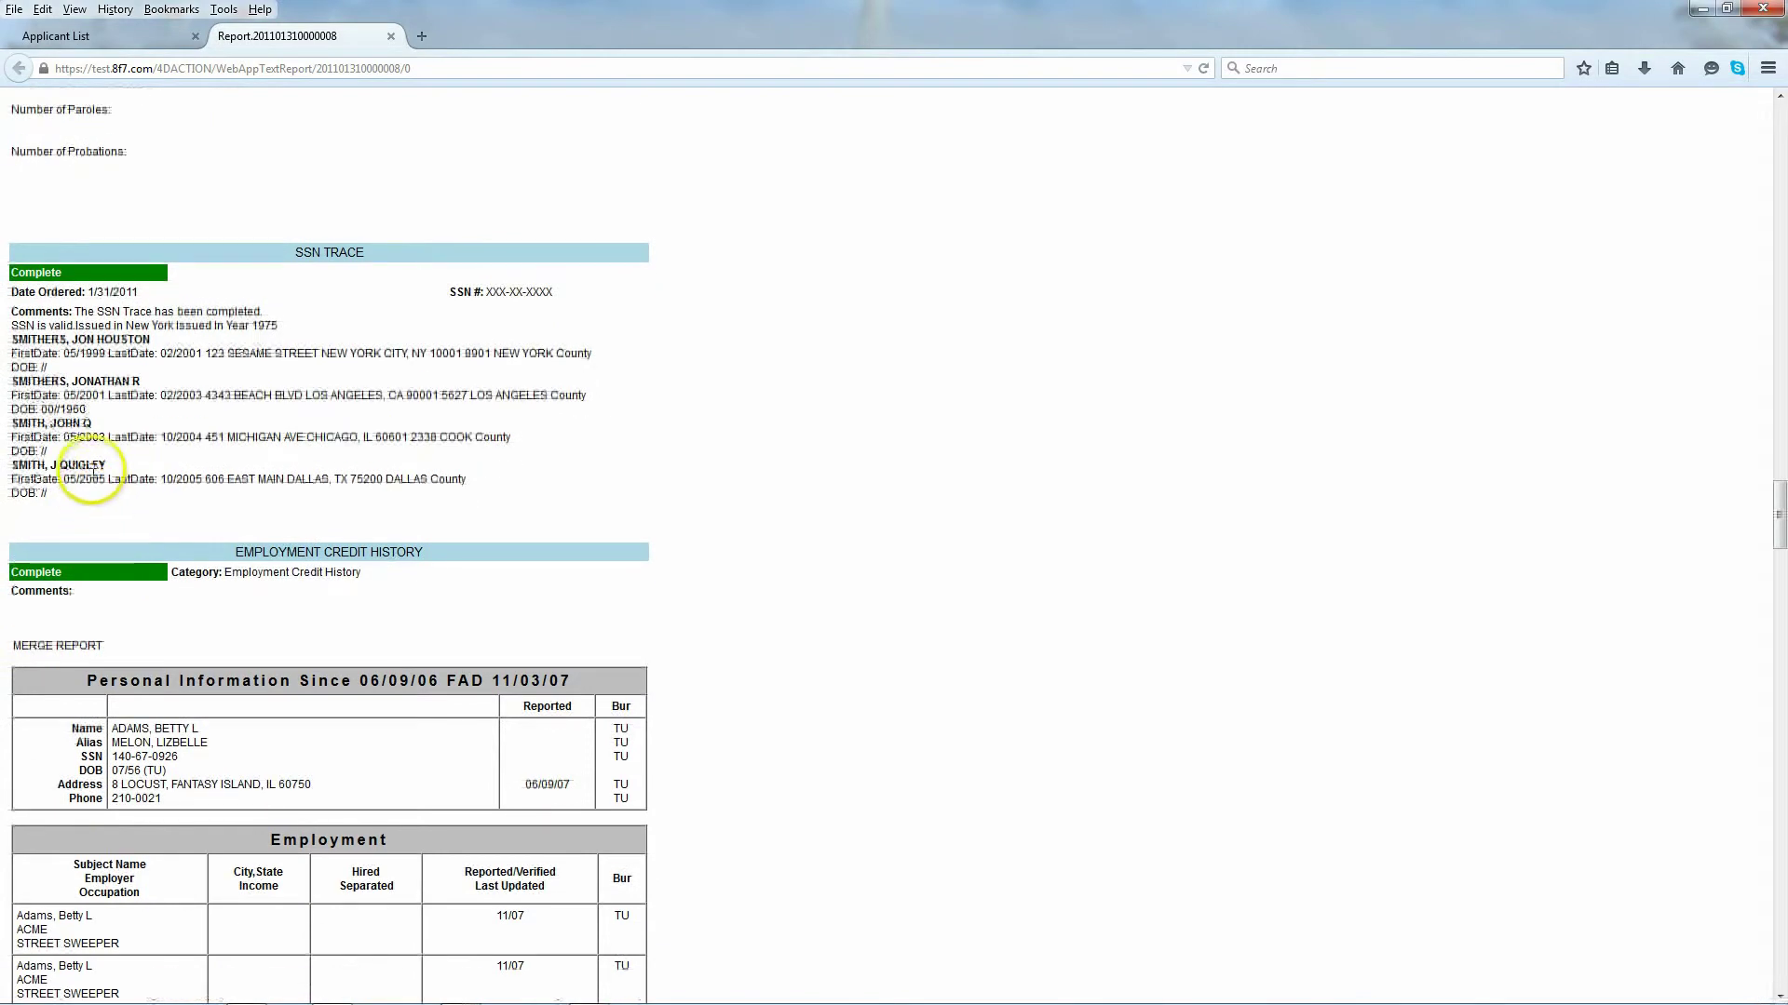
pyautogui.scroll(-4, 91, 473)
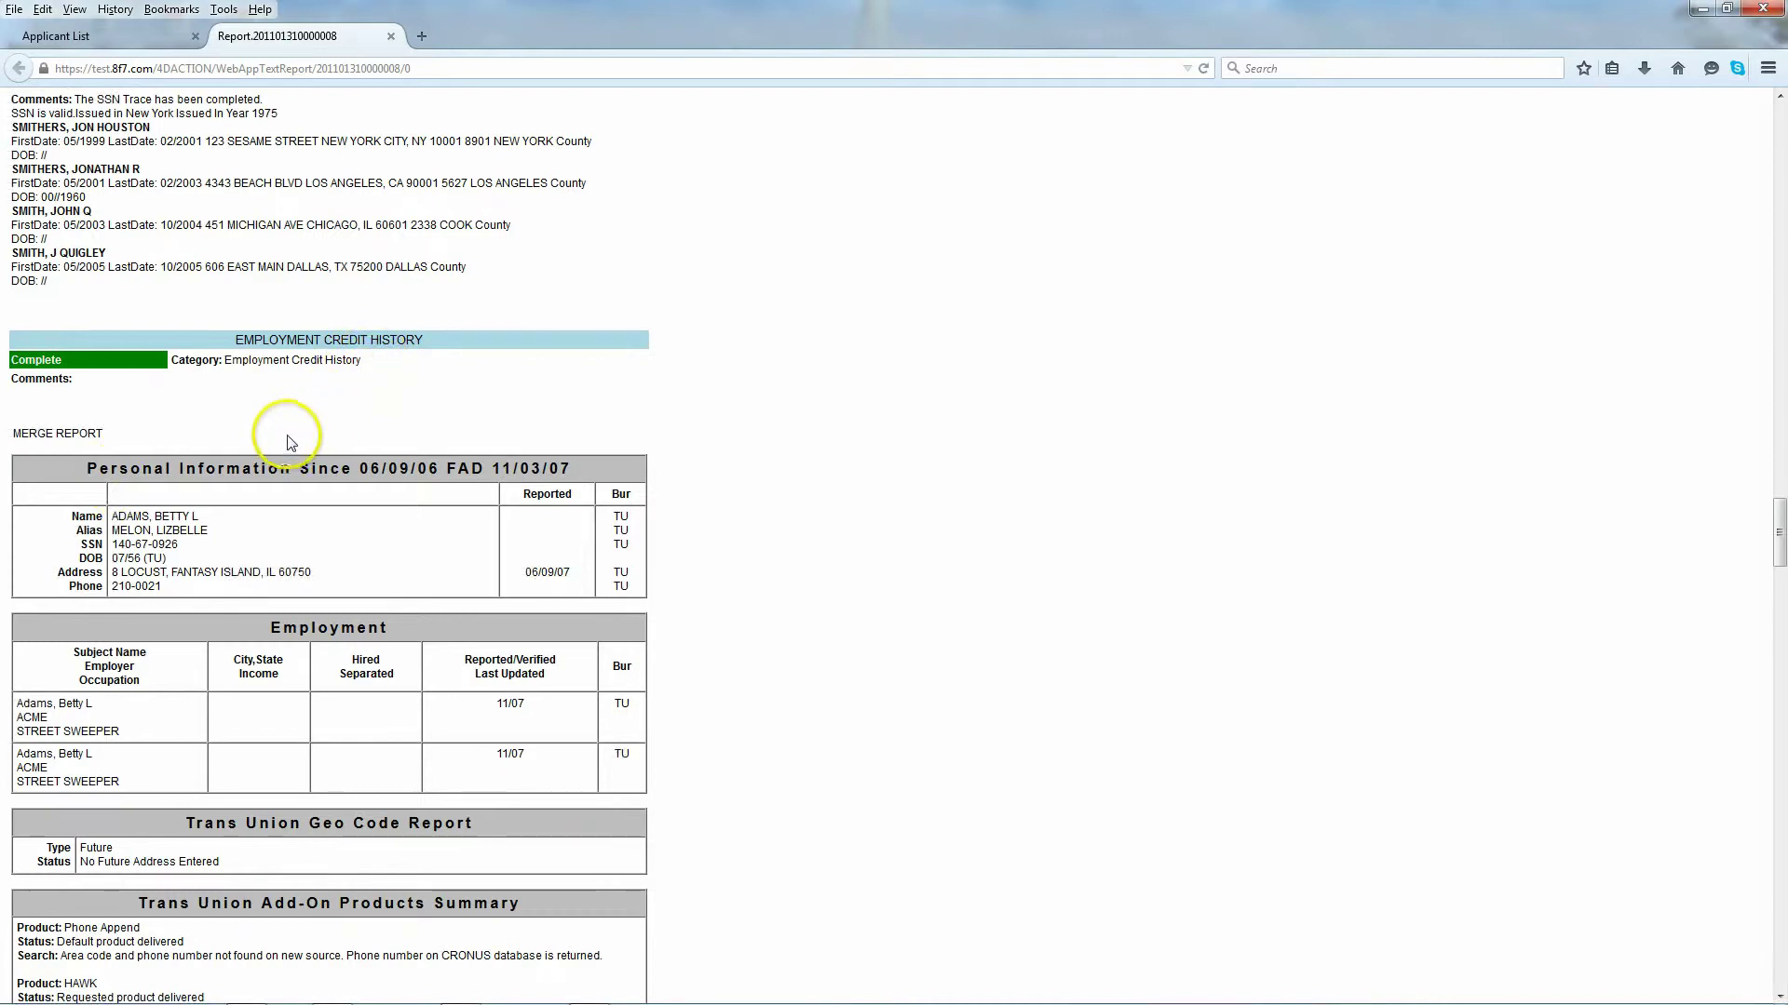
pyautogui.scroll(-4, 288, 442)
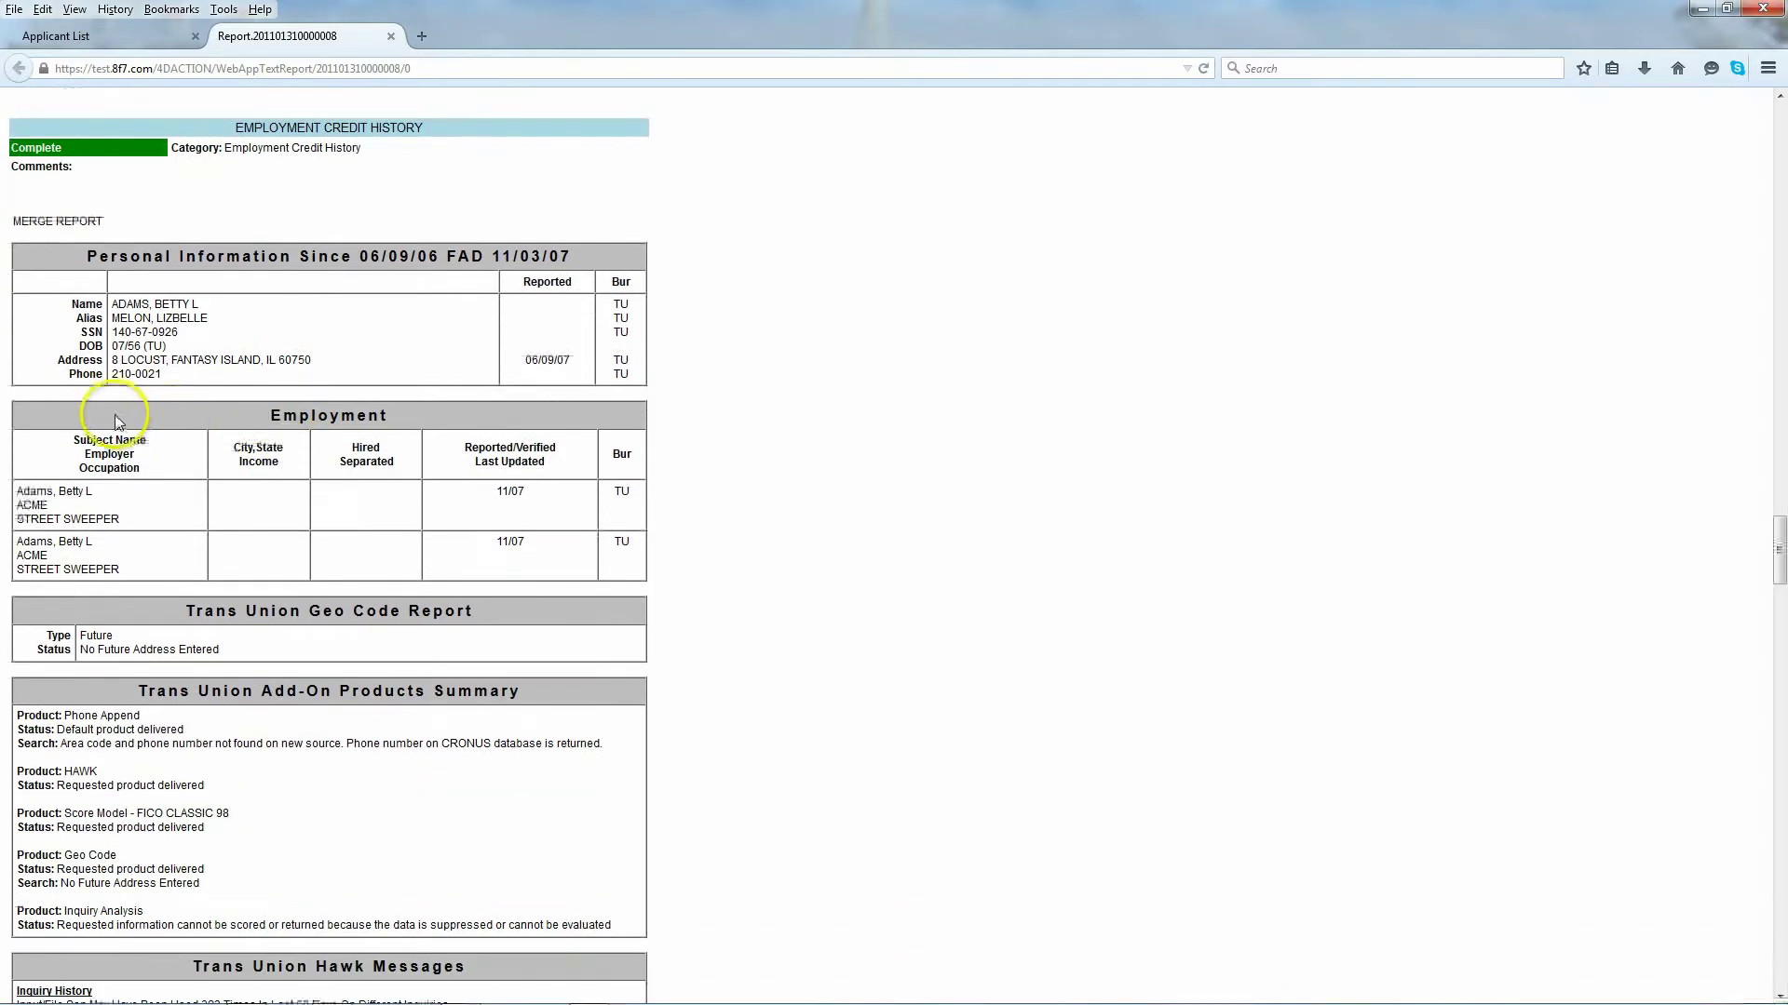
pyautogui.scroll(-8, 107, 416)
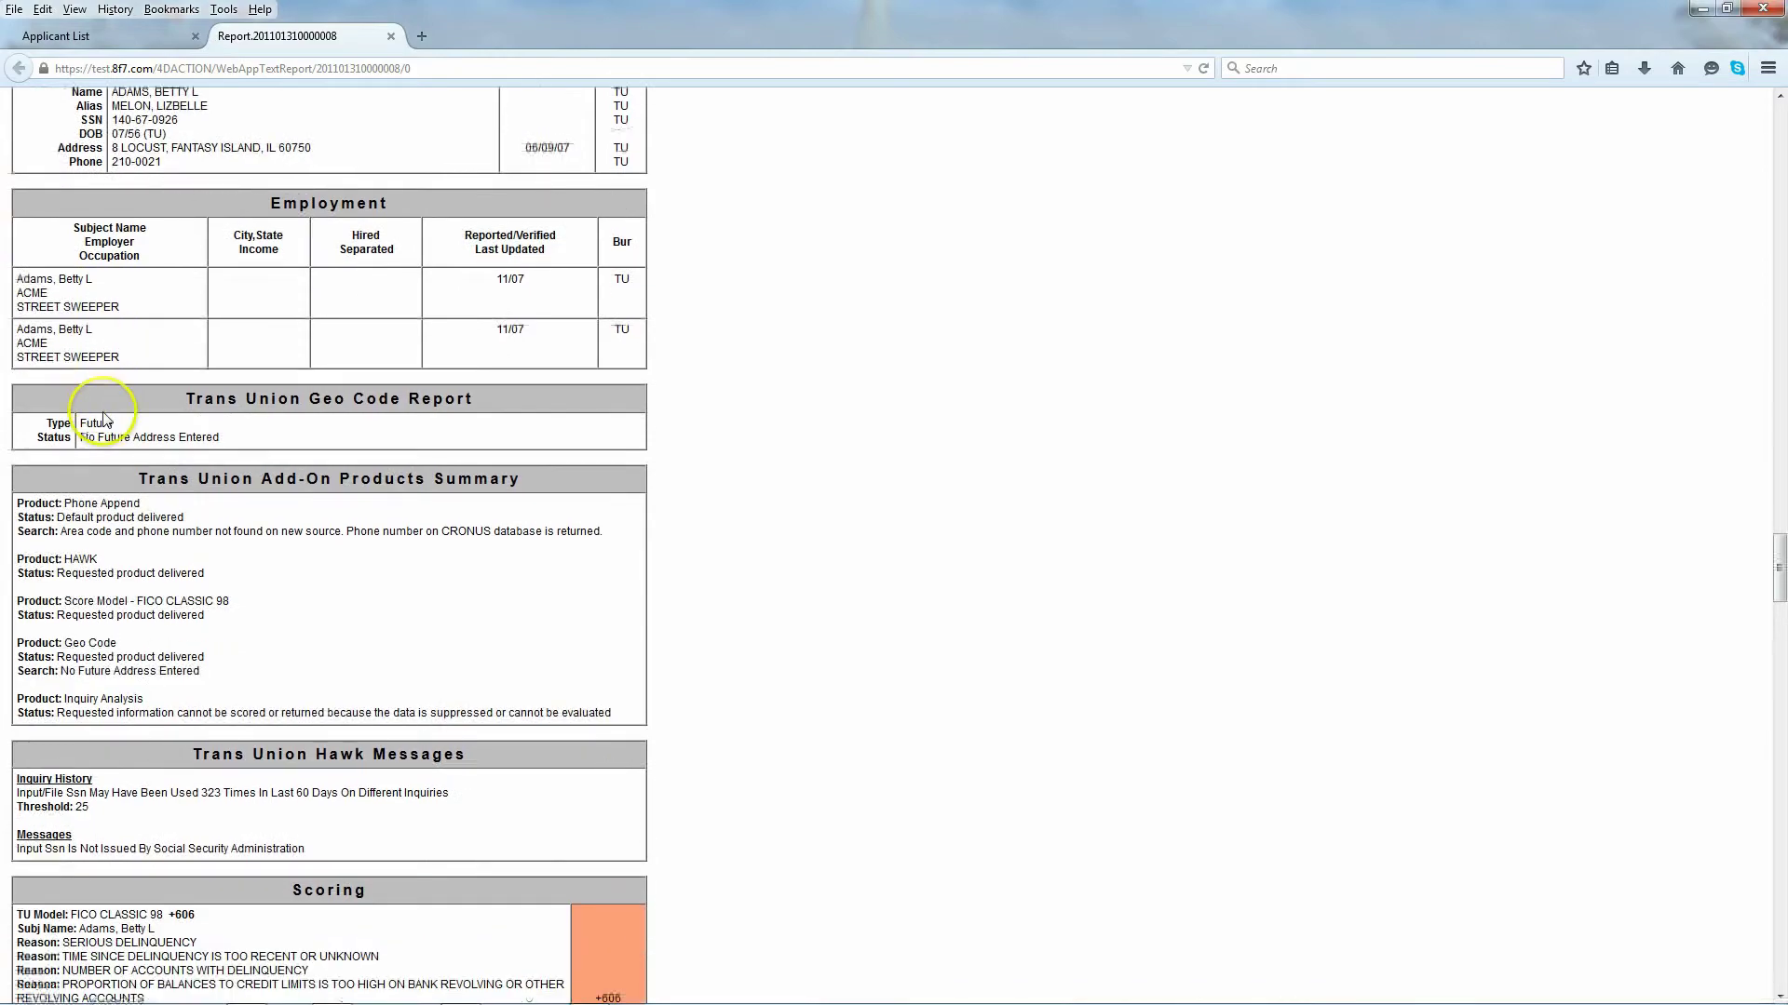
pyautogui.scroll(-2, 93, 419)
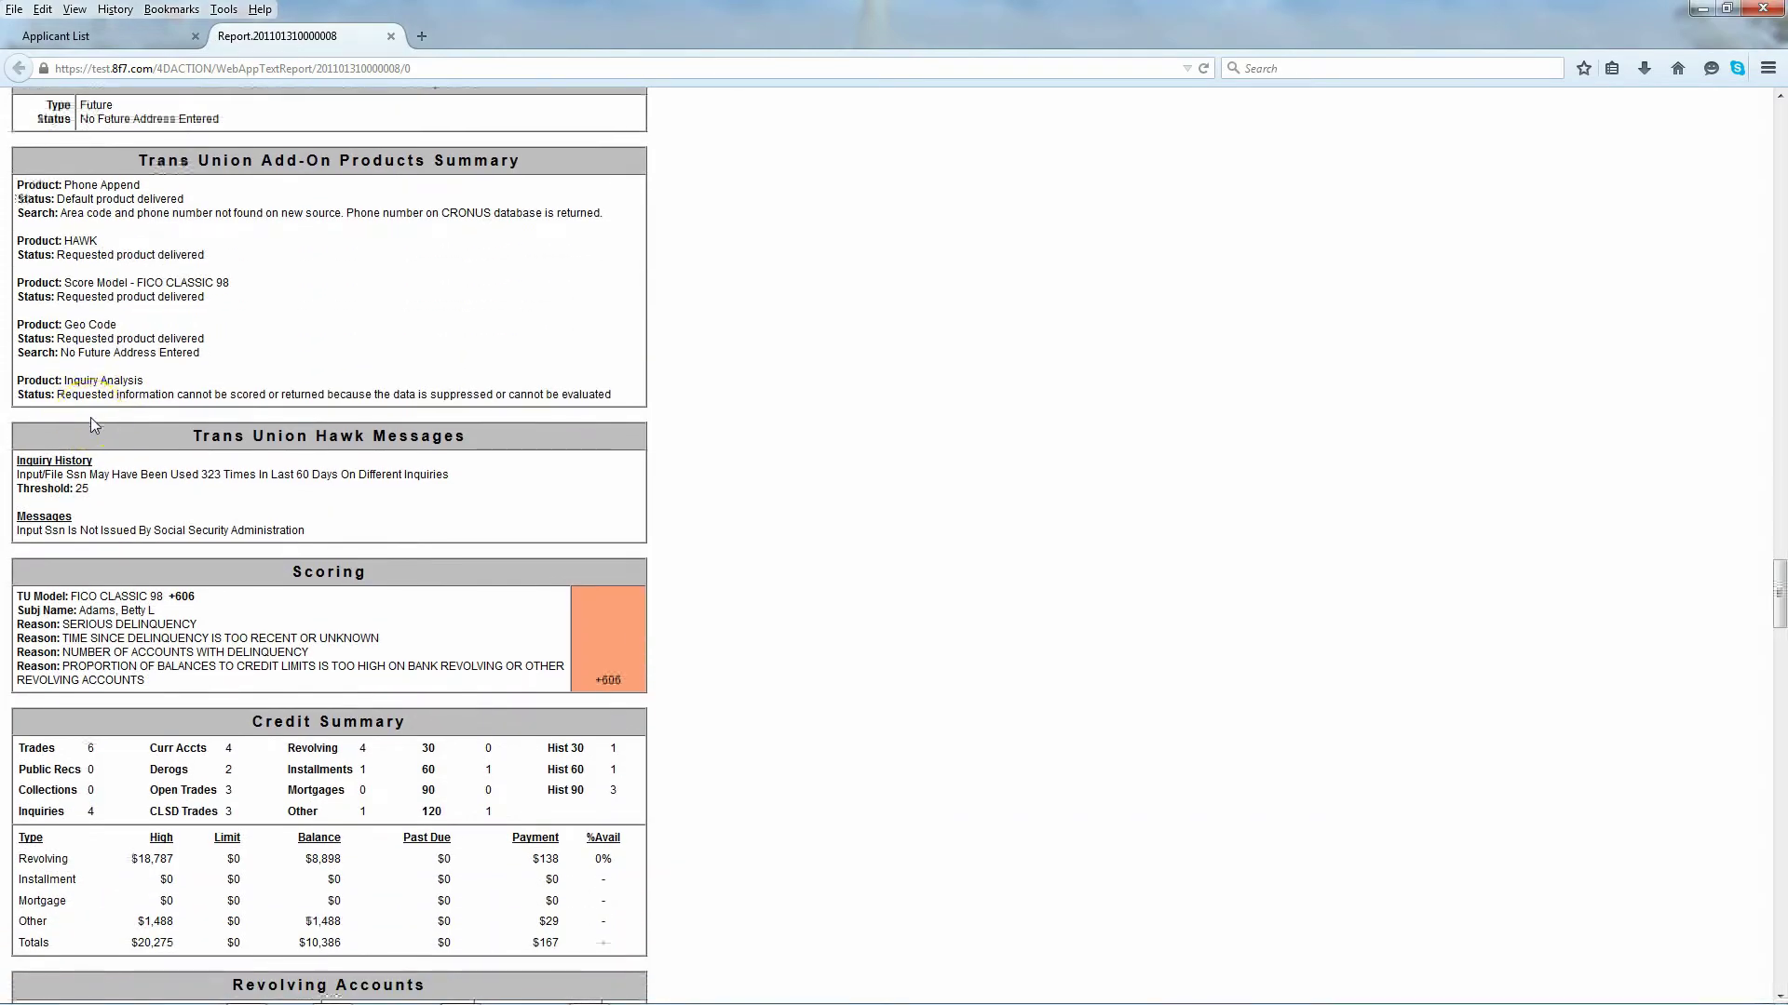
pyautogui.scroll(-5, 92, 419)
pyautogui.scroll(-11, 92, 417)
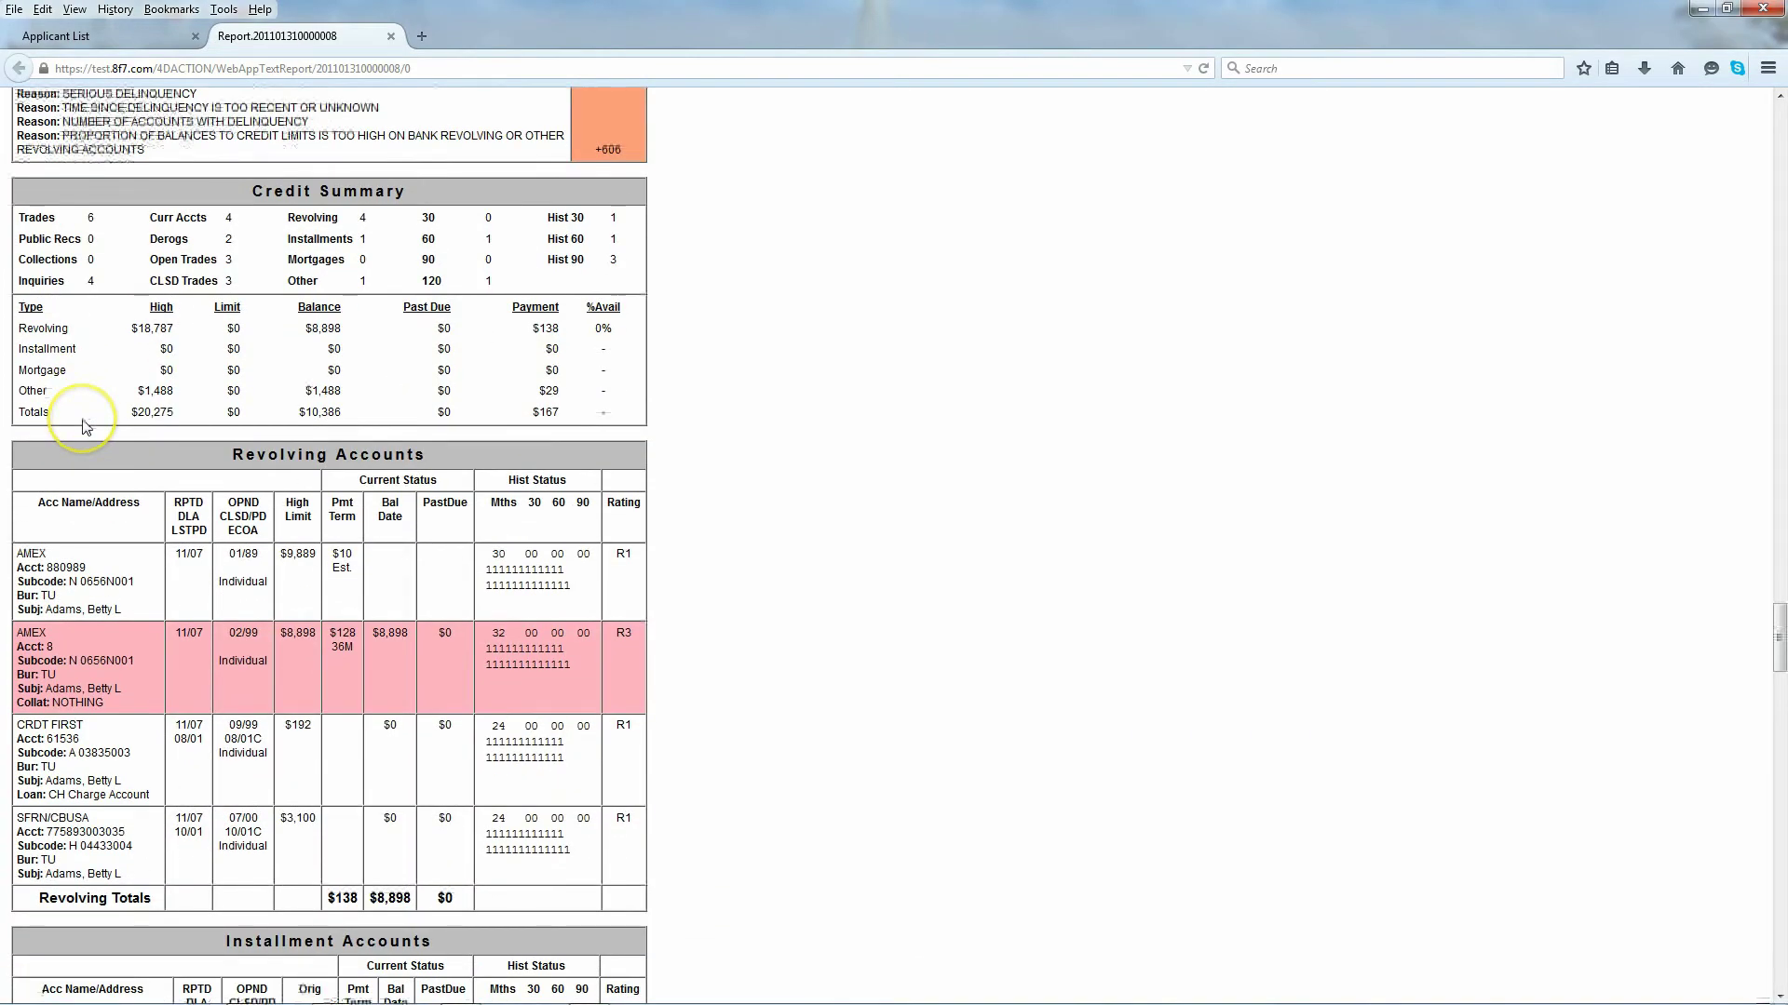
pyautogui.scroll(-7, 82, 420)
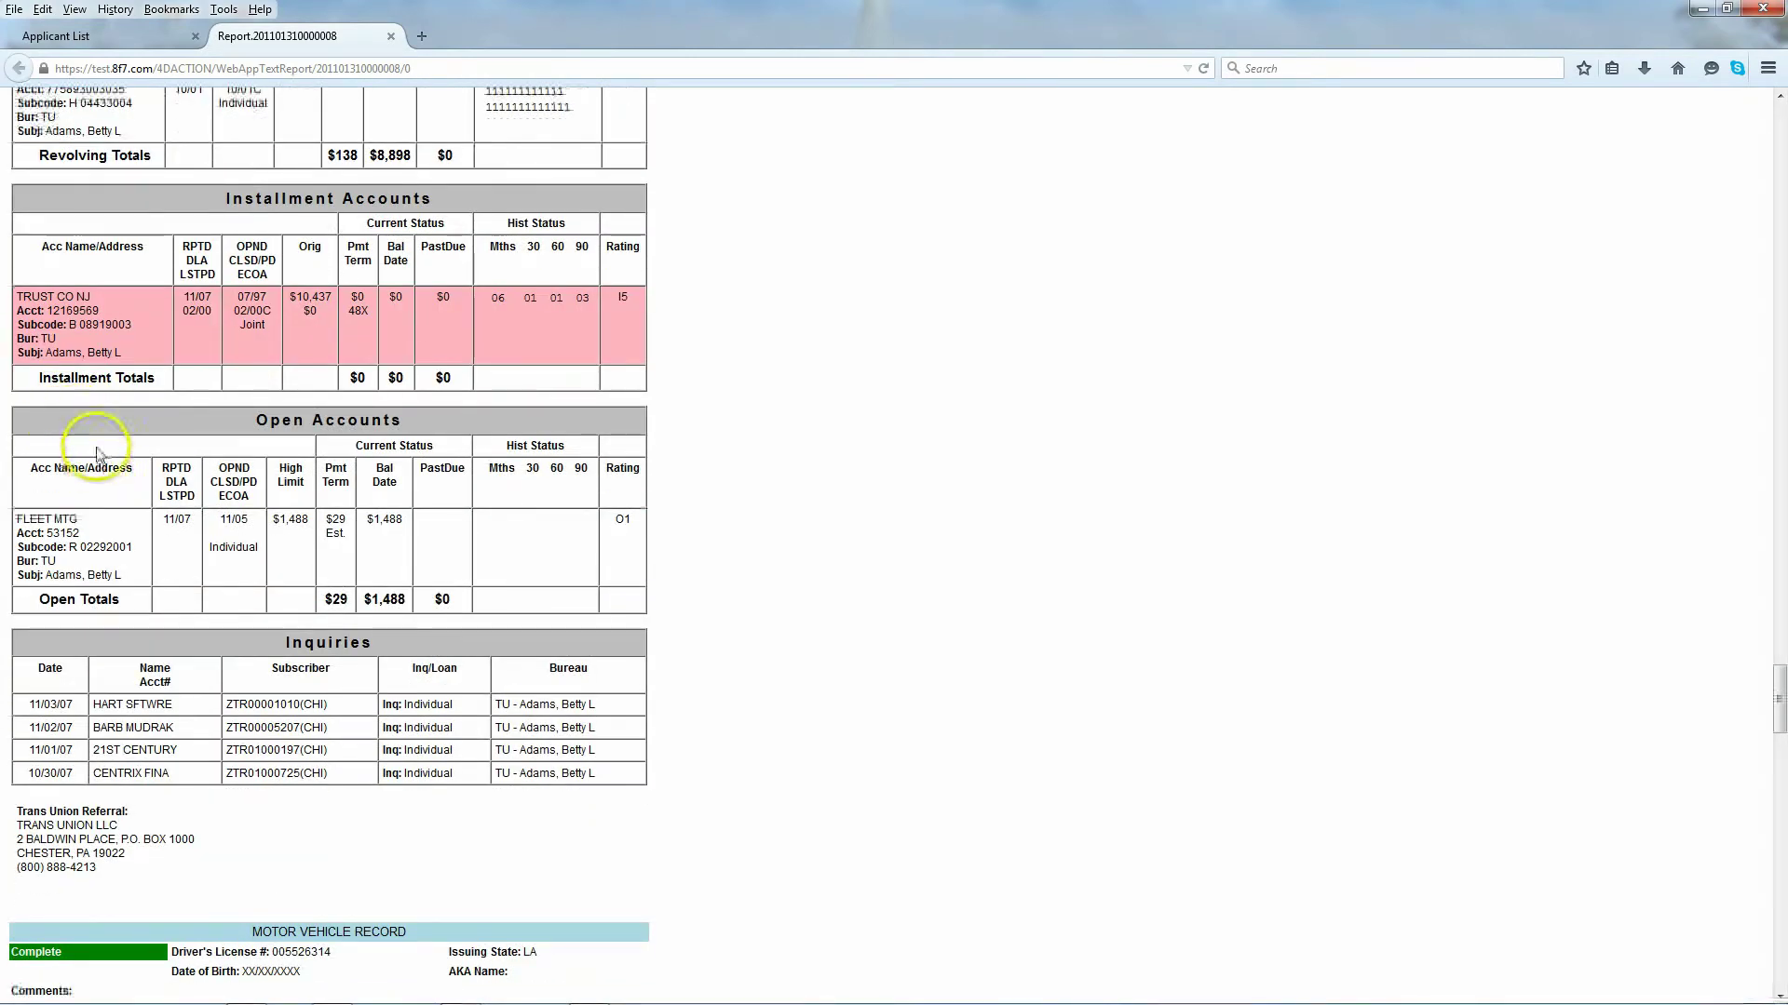
pyautogui.scroll(-6, 98, 446)
pyautogui.scroll(-1, 98, 450)
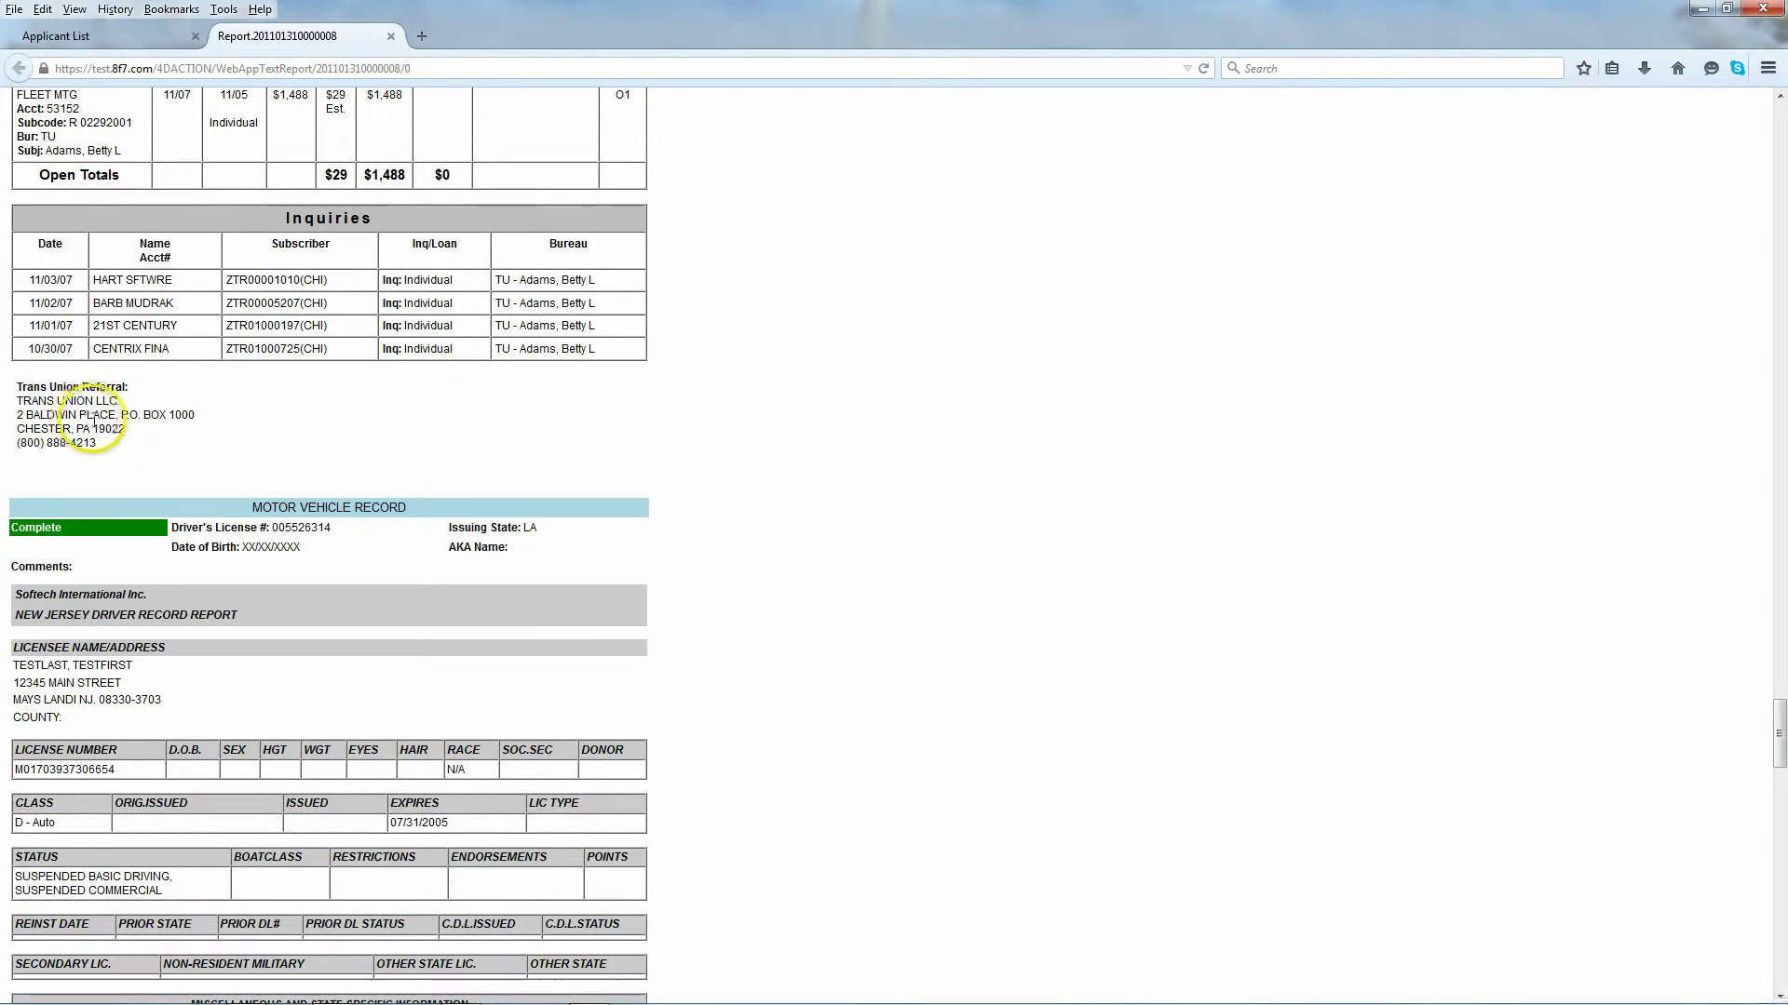
pyautogui.scroll(-2, 142, 438)
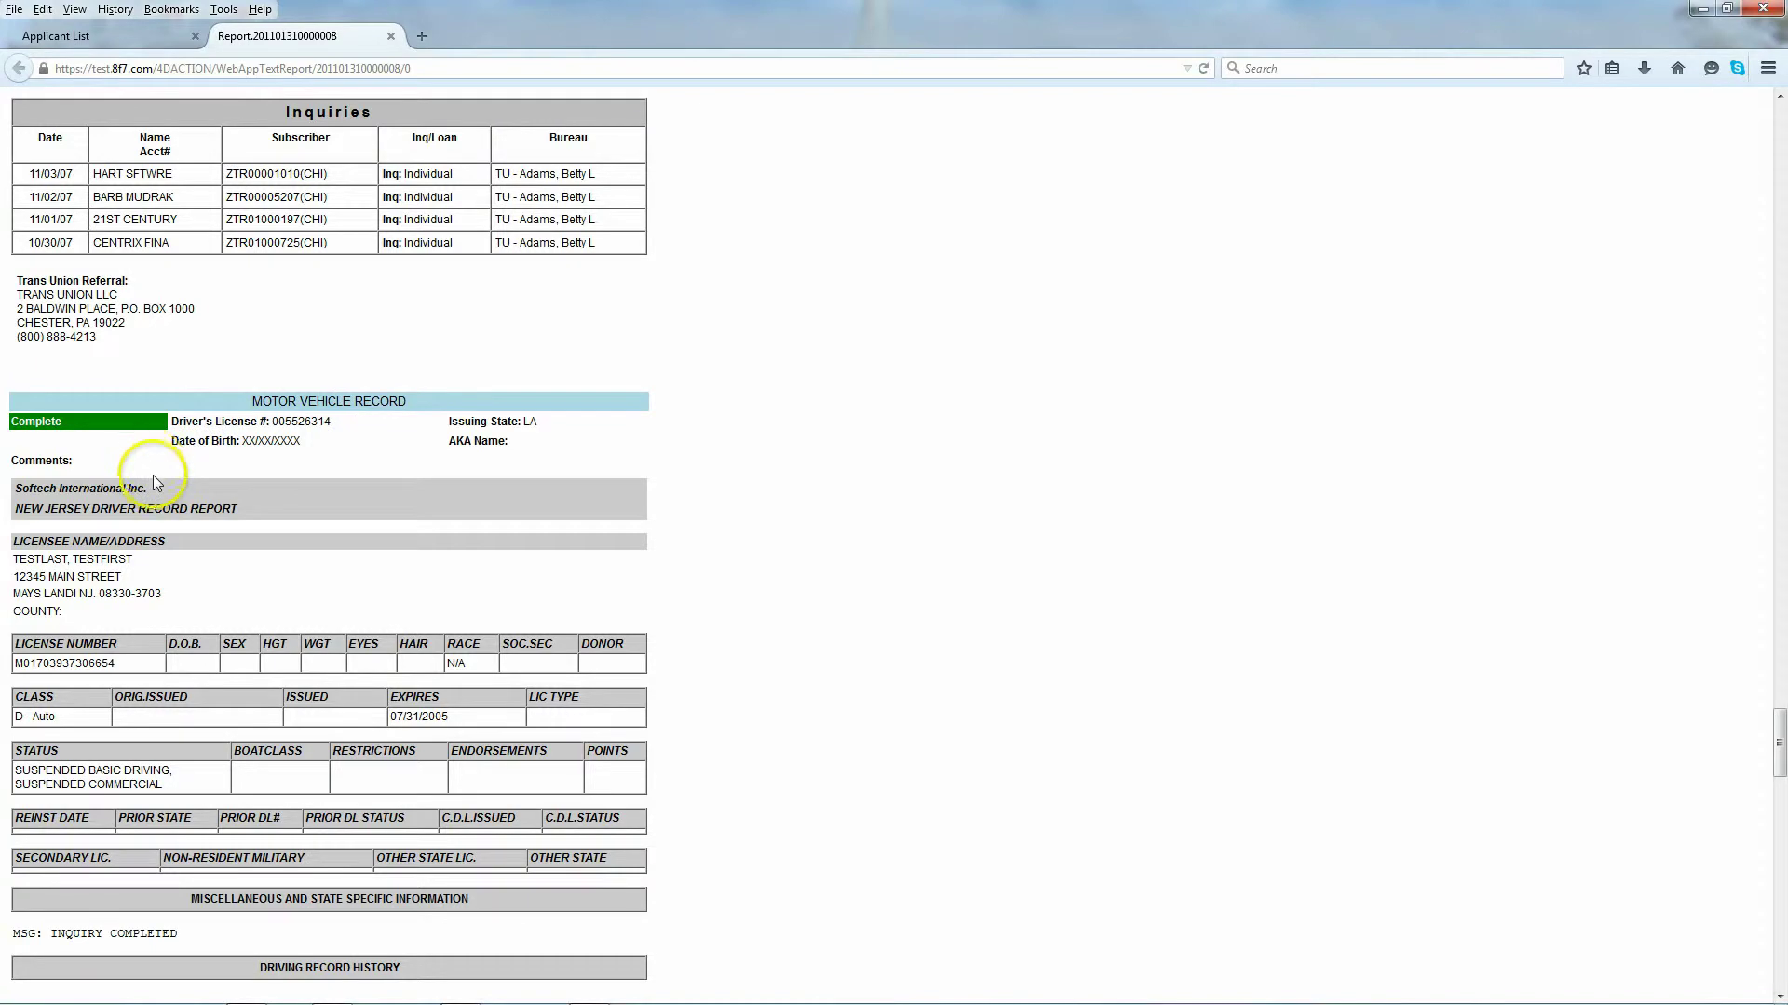
pyautogui.scroll(-6, 155, 478)
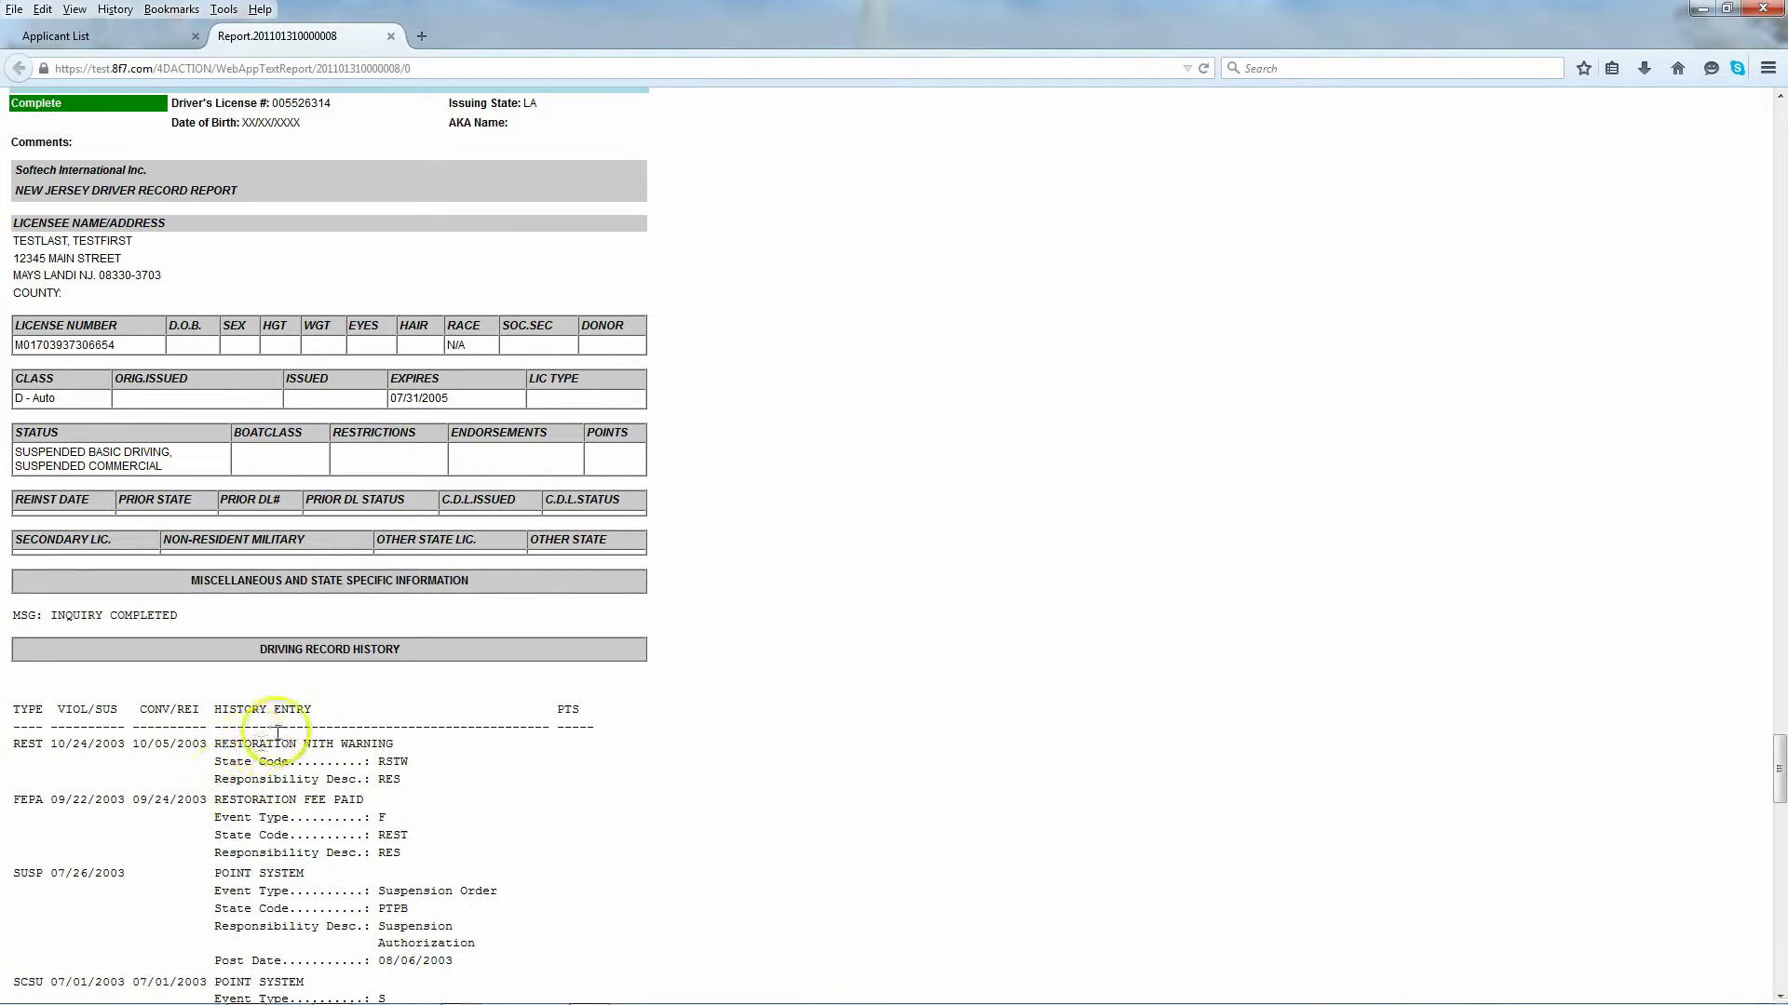
pyautogui.scroll(-8, 173, 762)
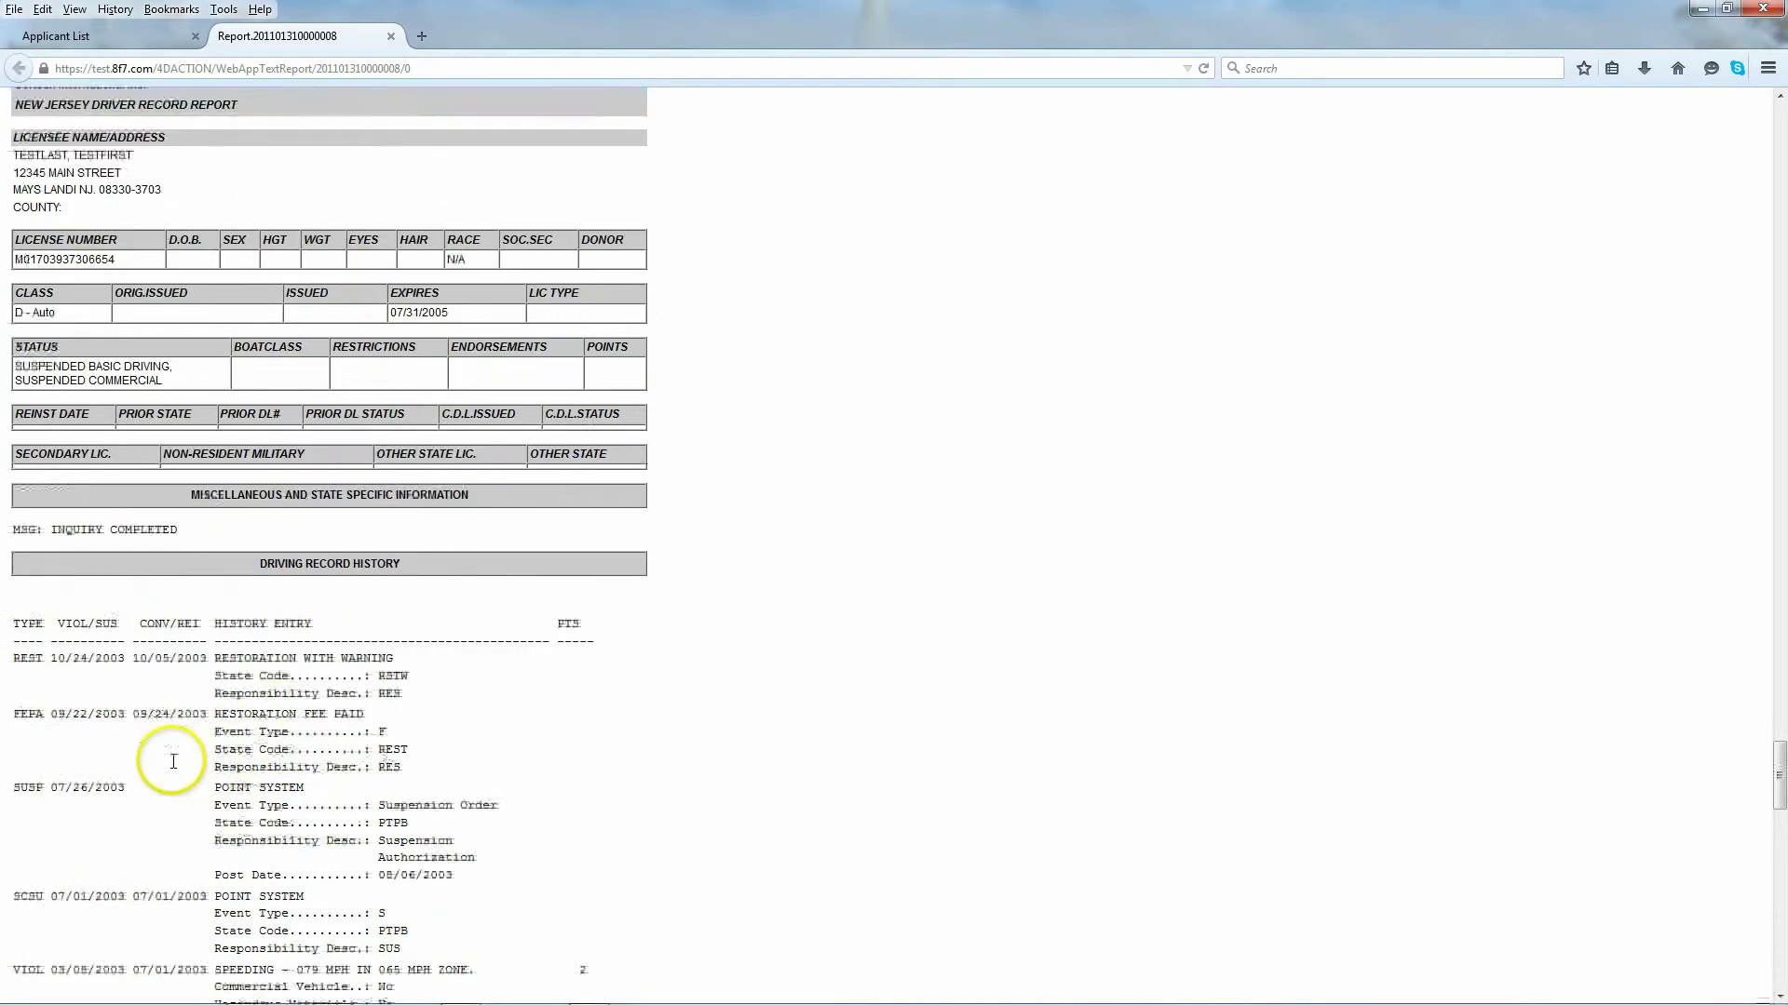
pyautogui.scroll(-15, 184, 775)
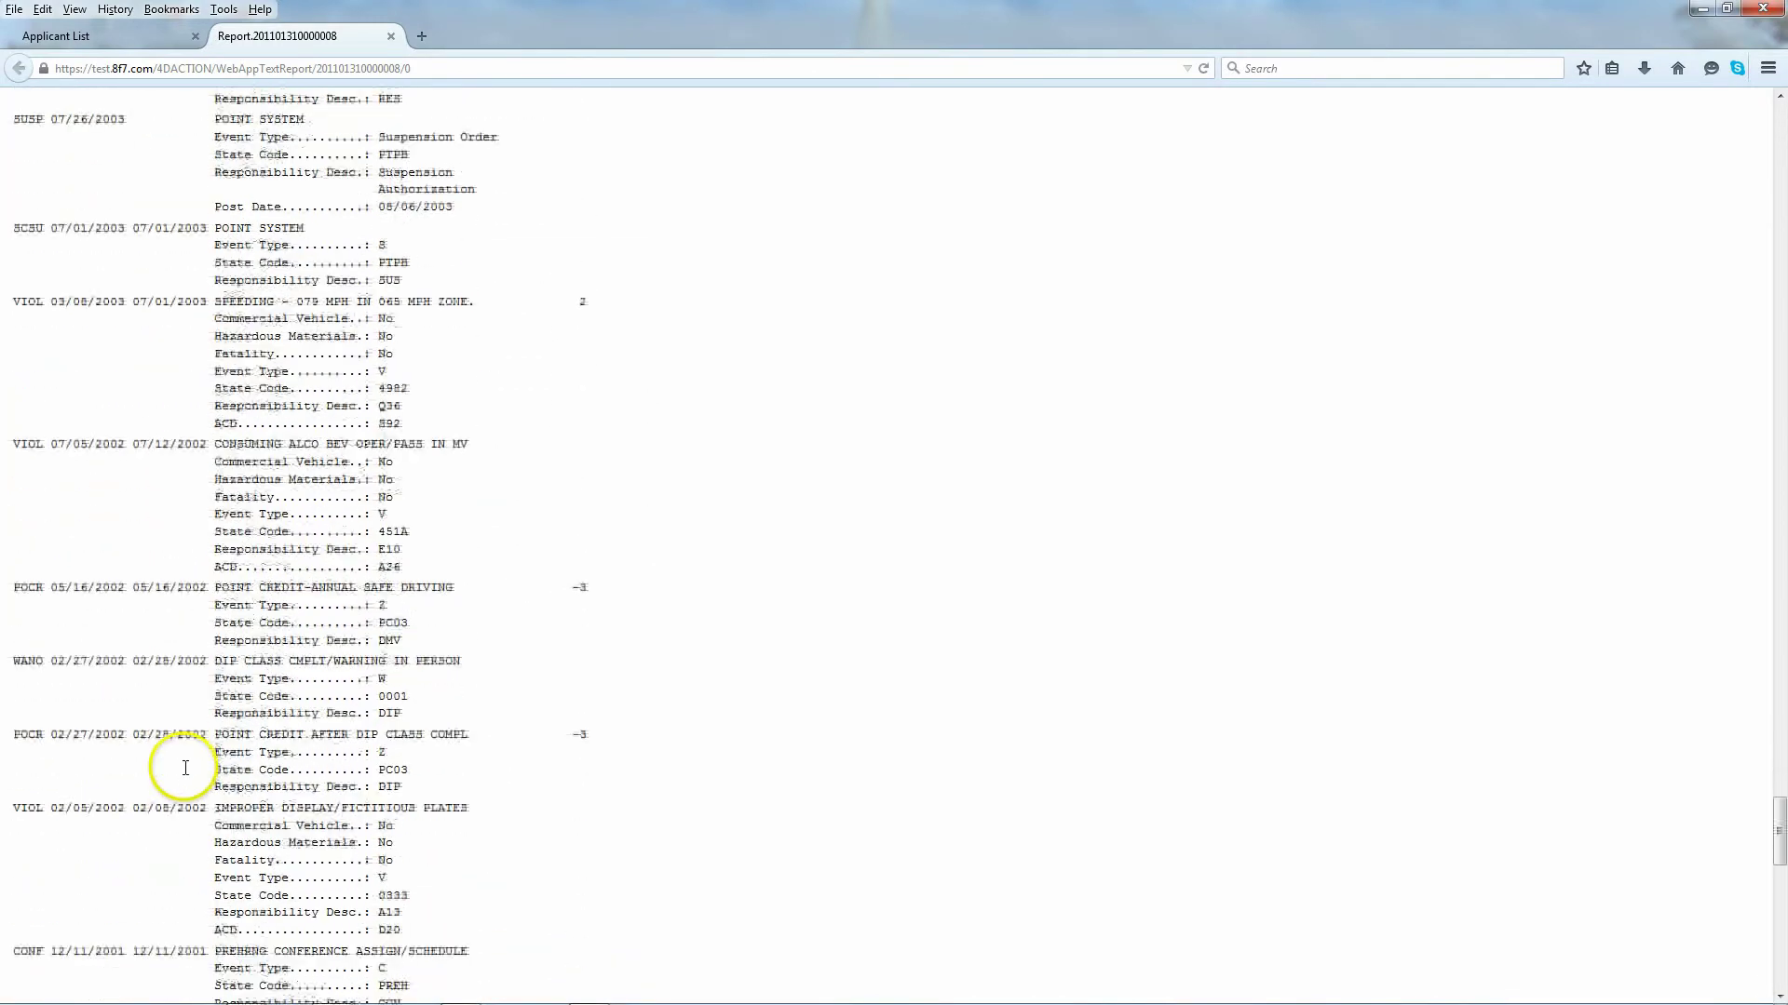
pyautogui.scroll(-17, 183, 776)
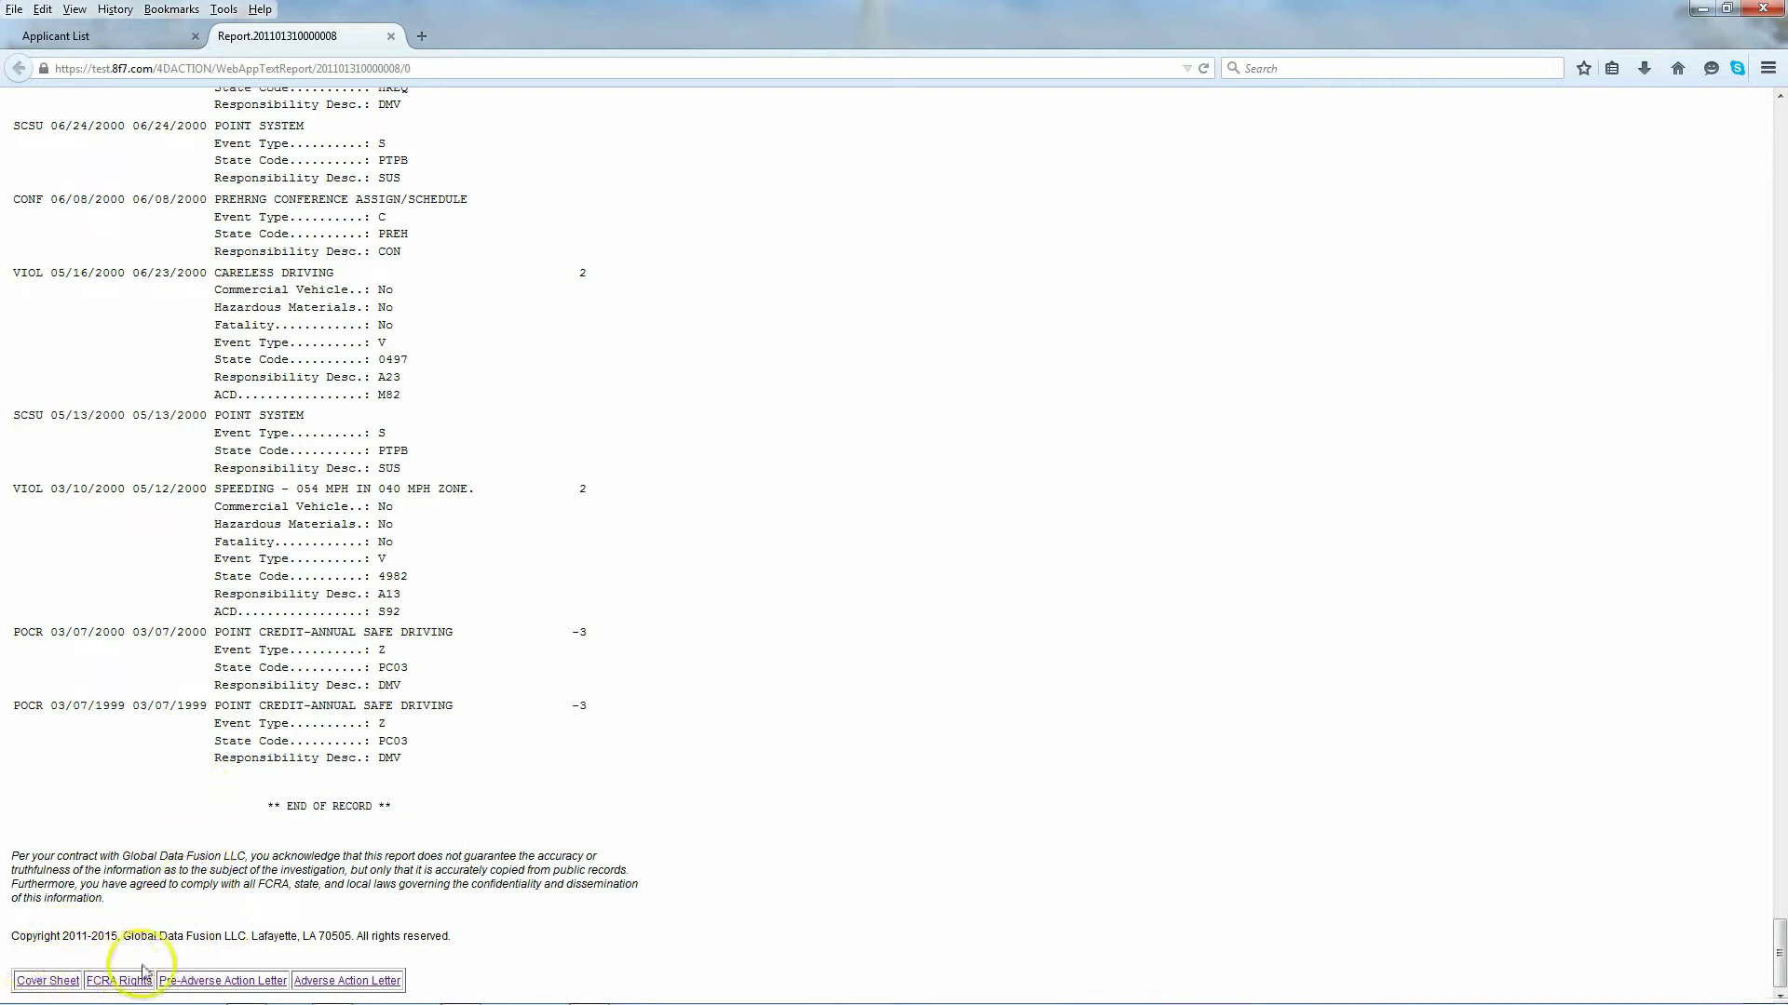
# Step: Open the Pre-Adverse Action letter, highlight its address, text and GDF contact details, then close it
pyautogui.click(213, 980)
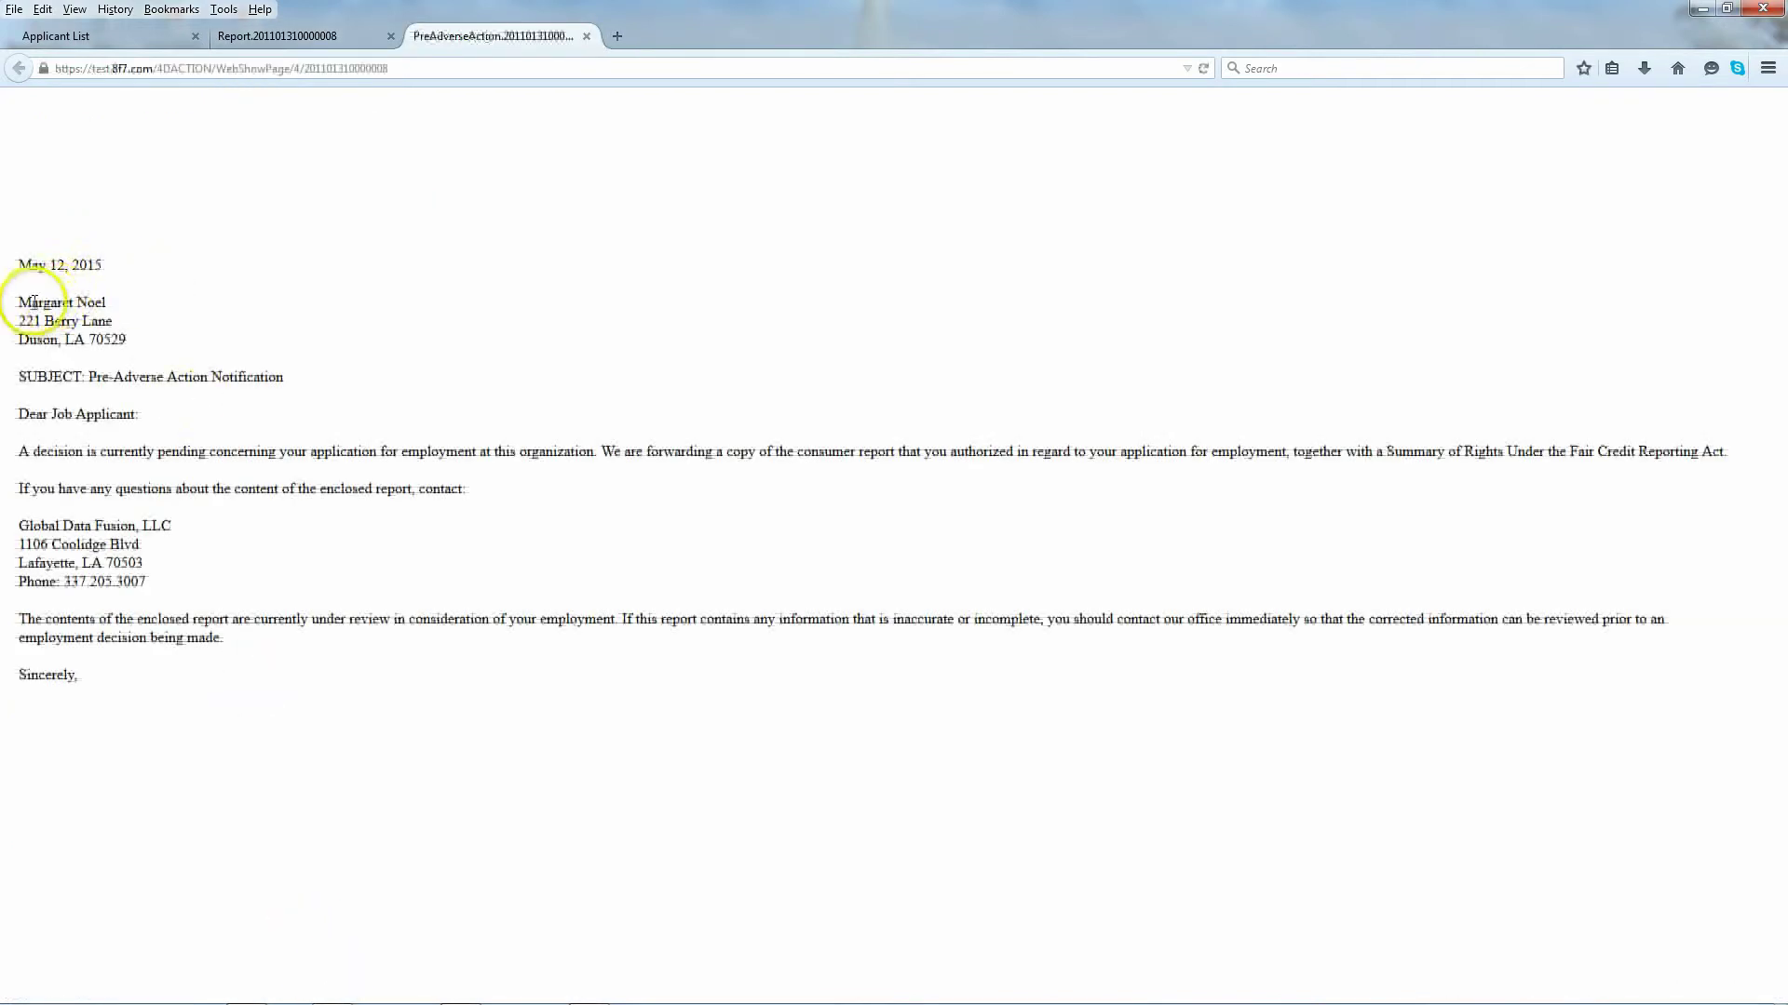
pyautogui.moveTo(18, 298); pyautogui.dragTo(133, 344)
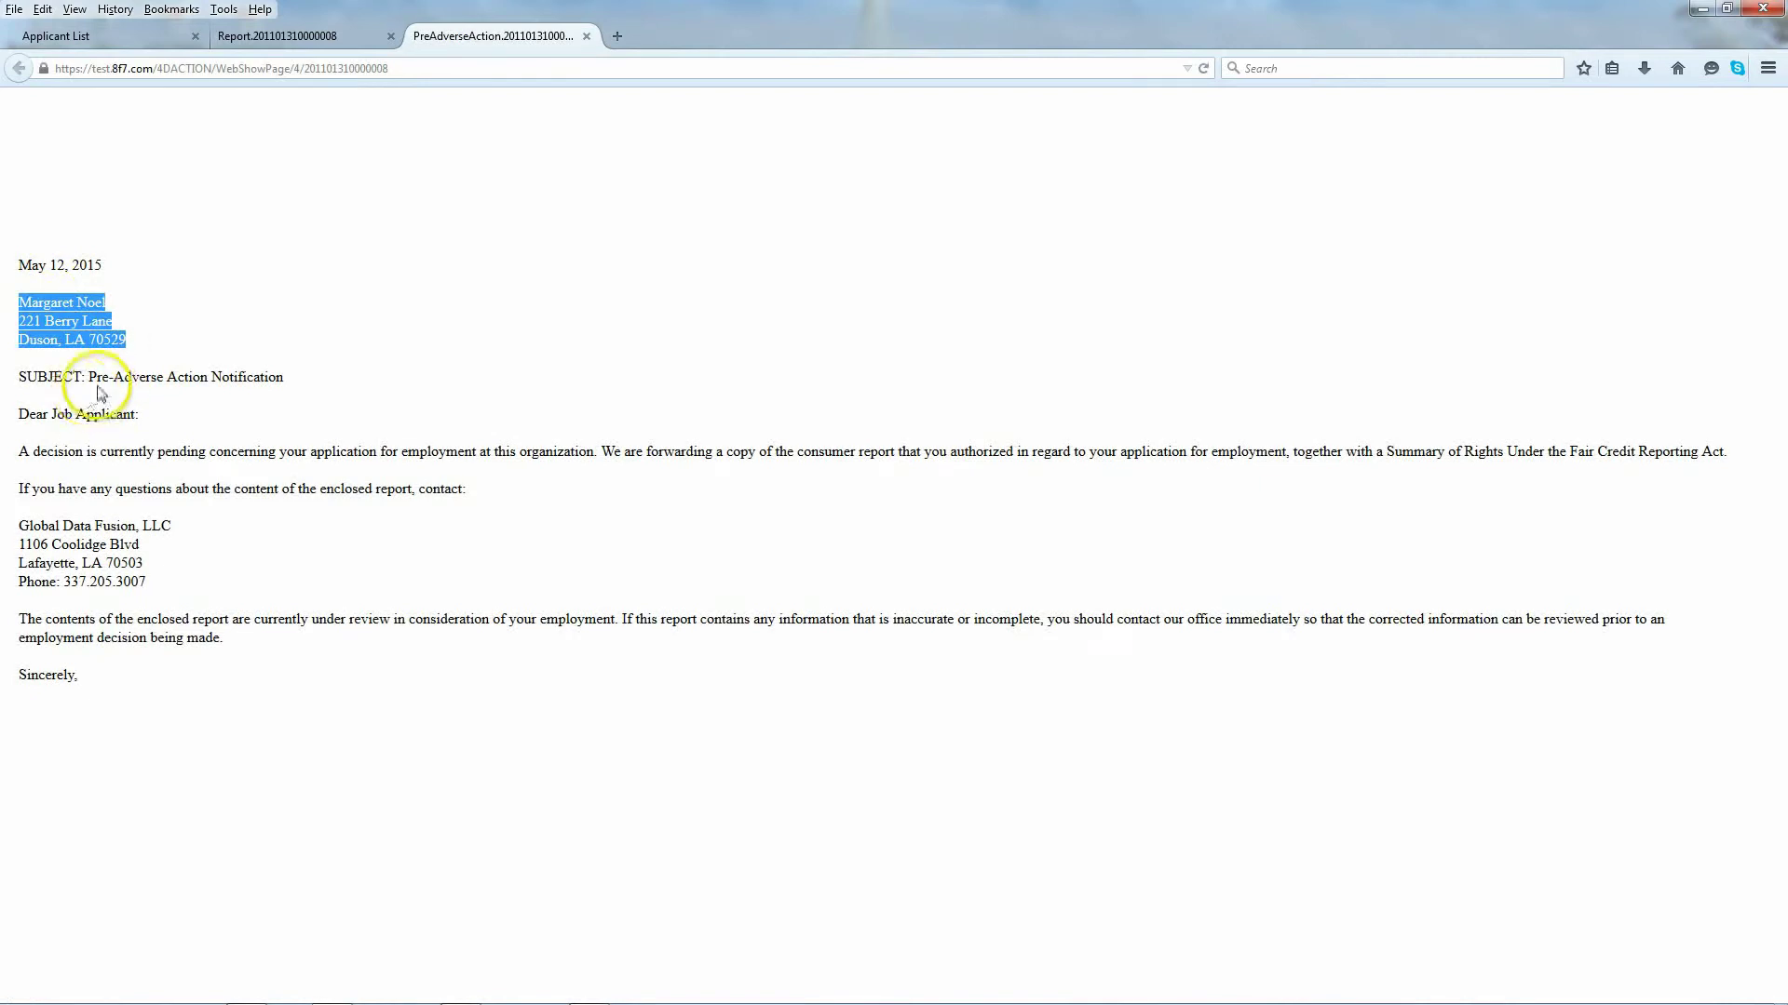
pyautogui.moveTo(18, 264); pyautogui.dragTo(104, 696)
pyautogui.click(244, 461)
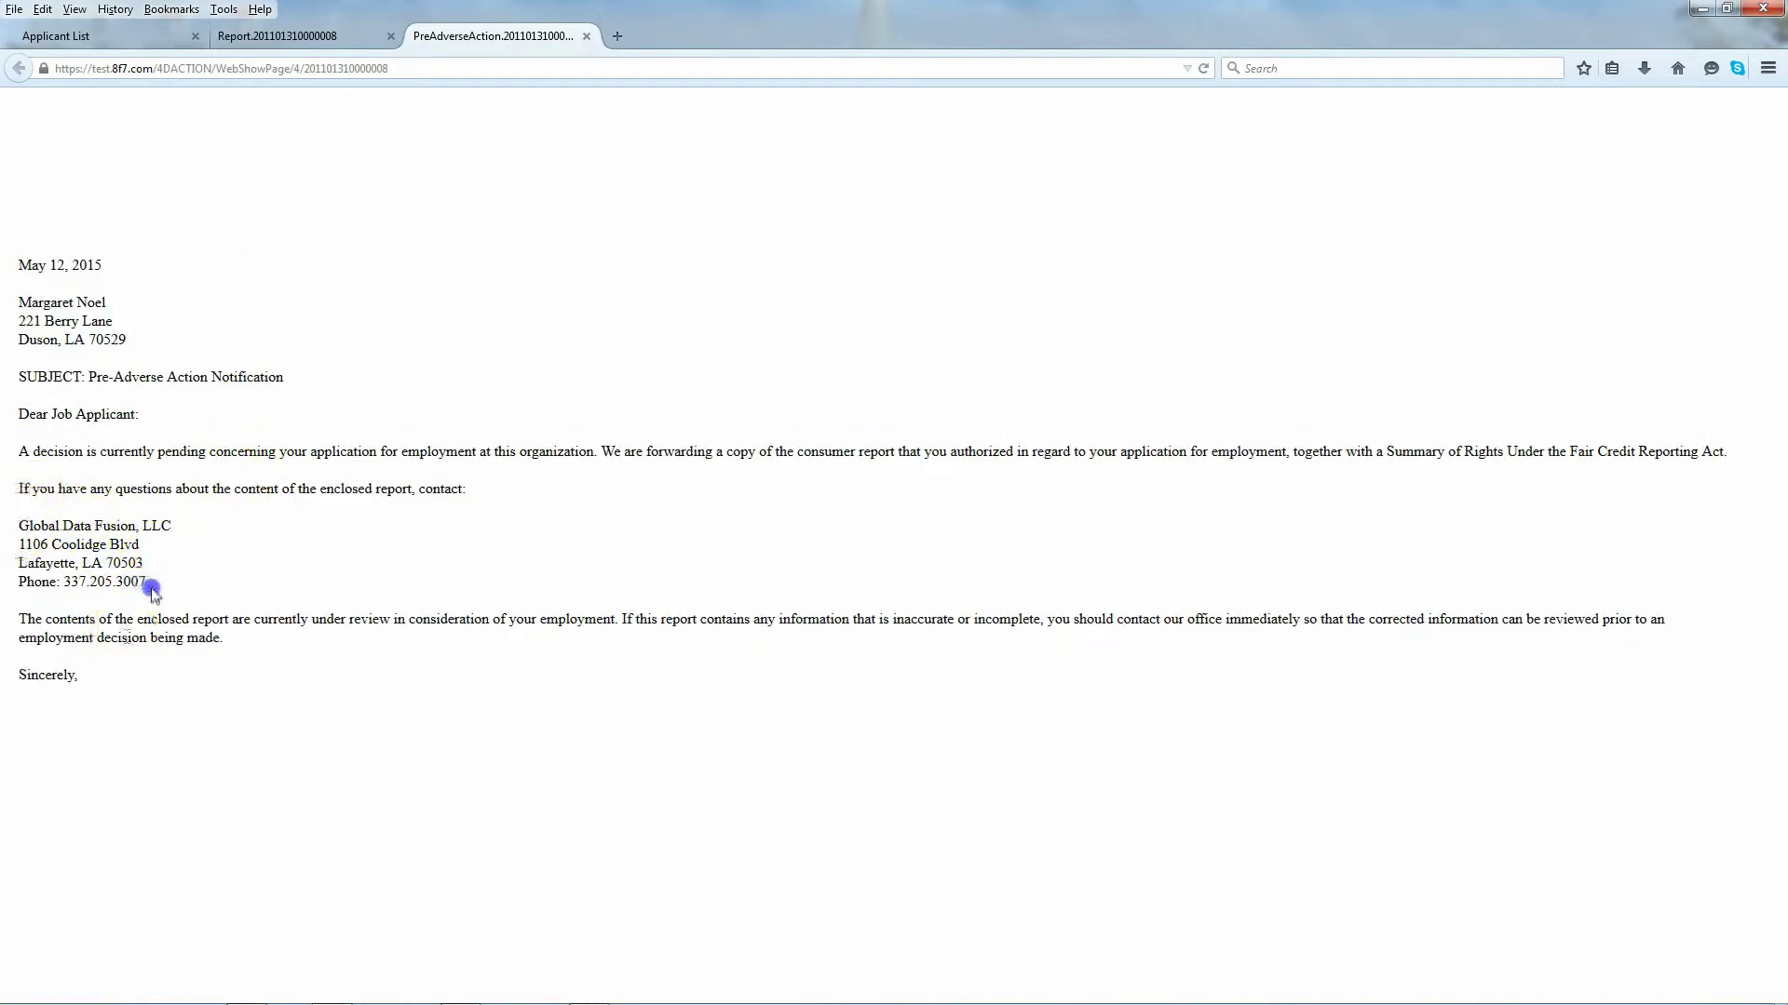
pyautogui.moveTo(154, 594); pyautogui.dragTo(147, 587)
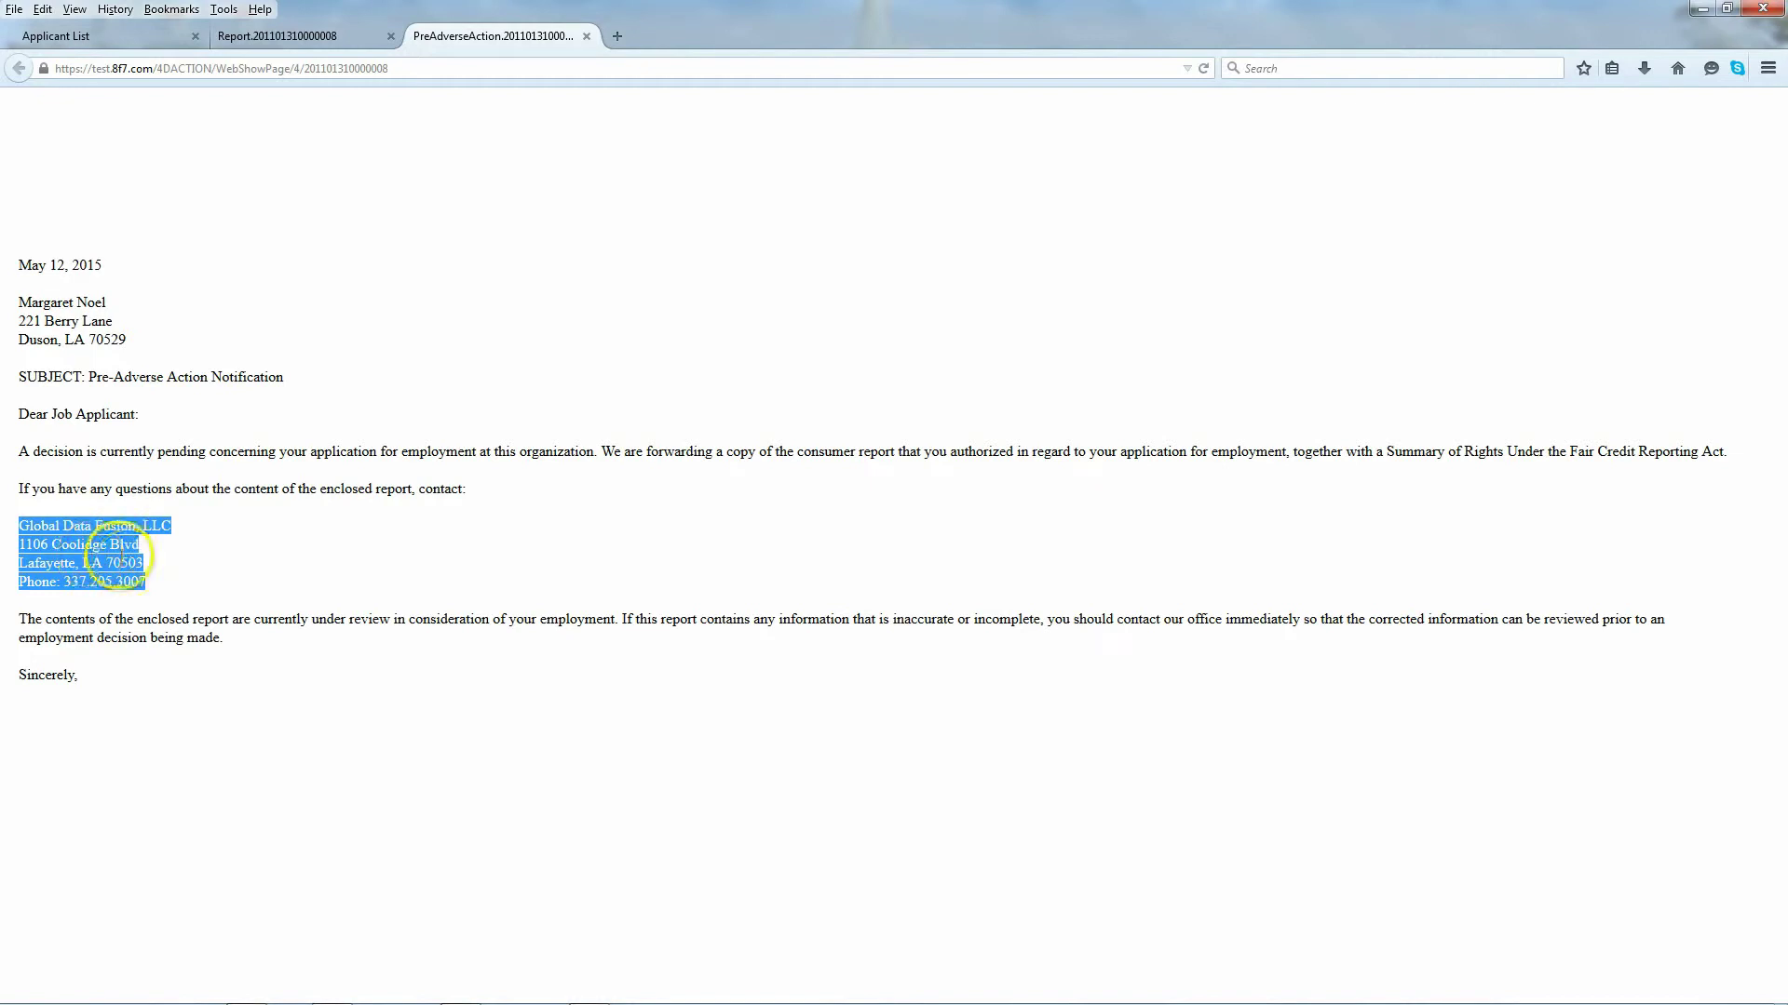
pyautogui.click(168, 608)
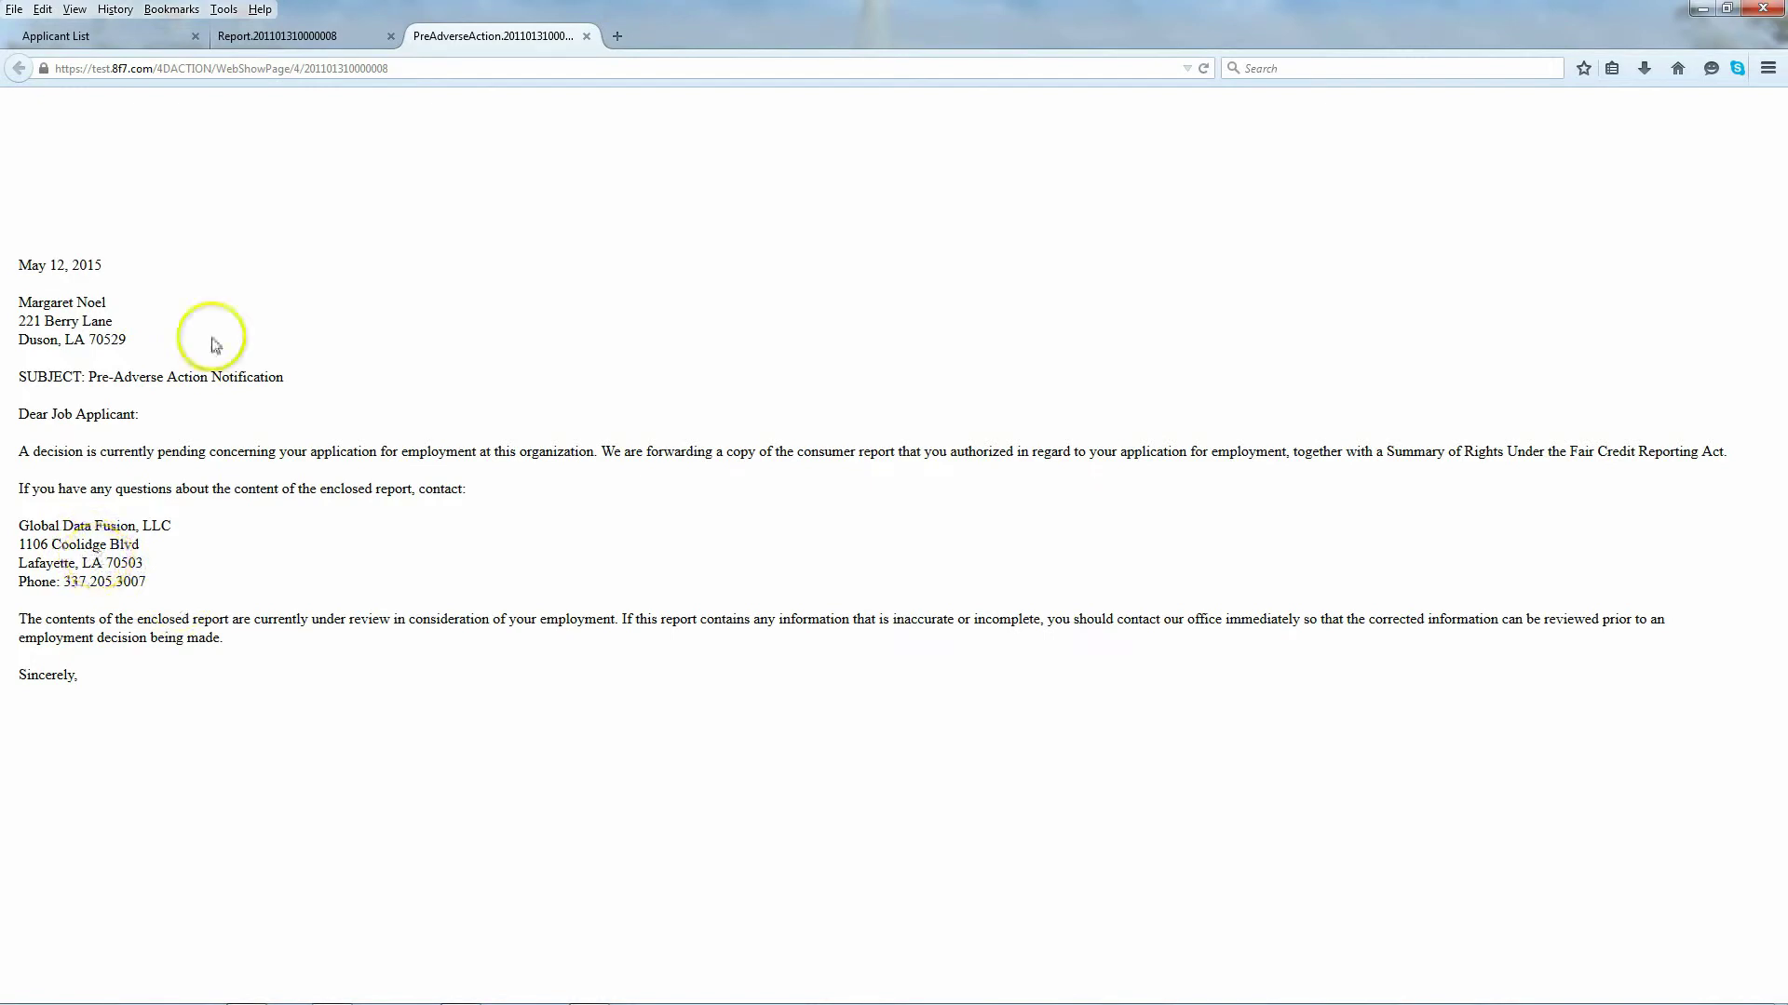
pyautogui.click(586, 36)
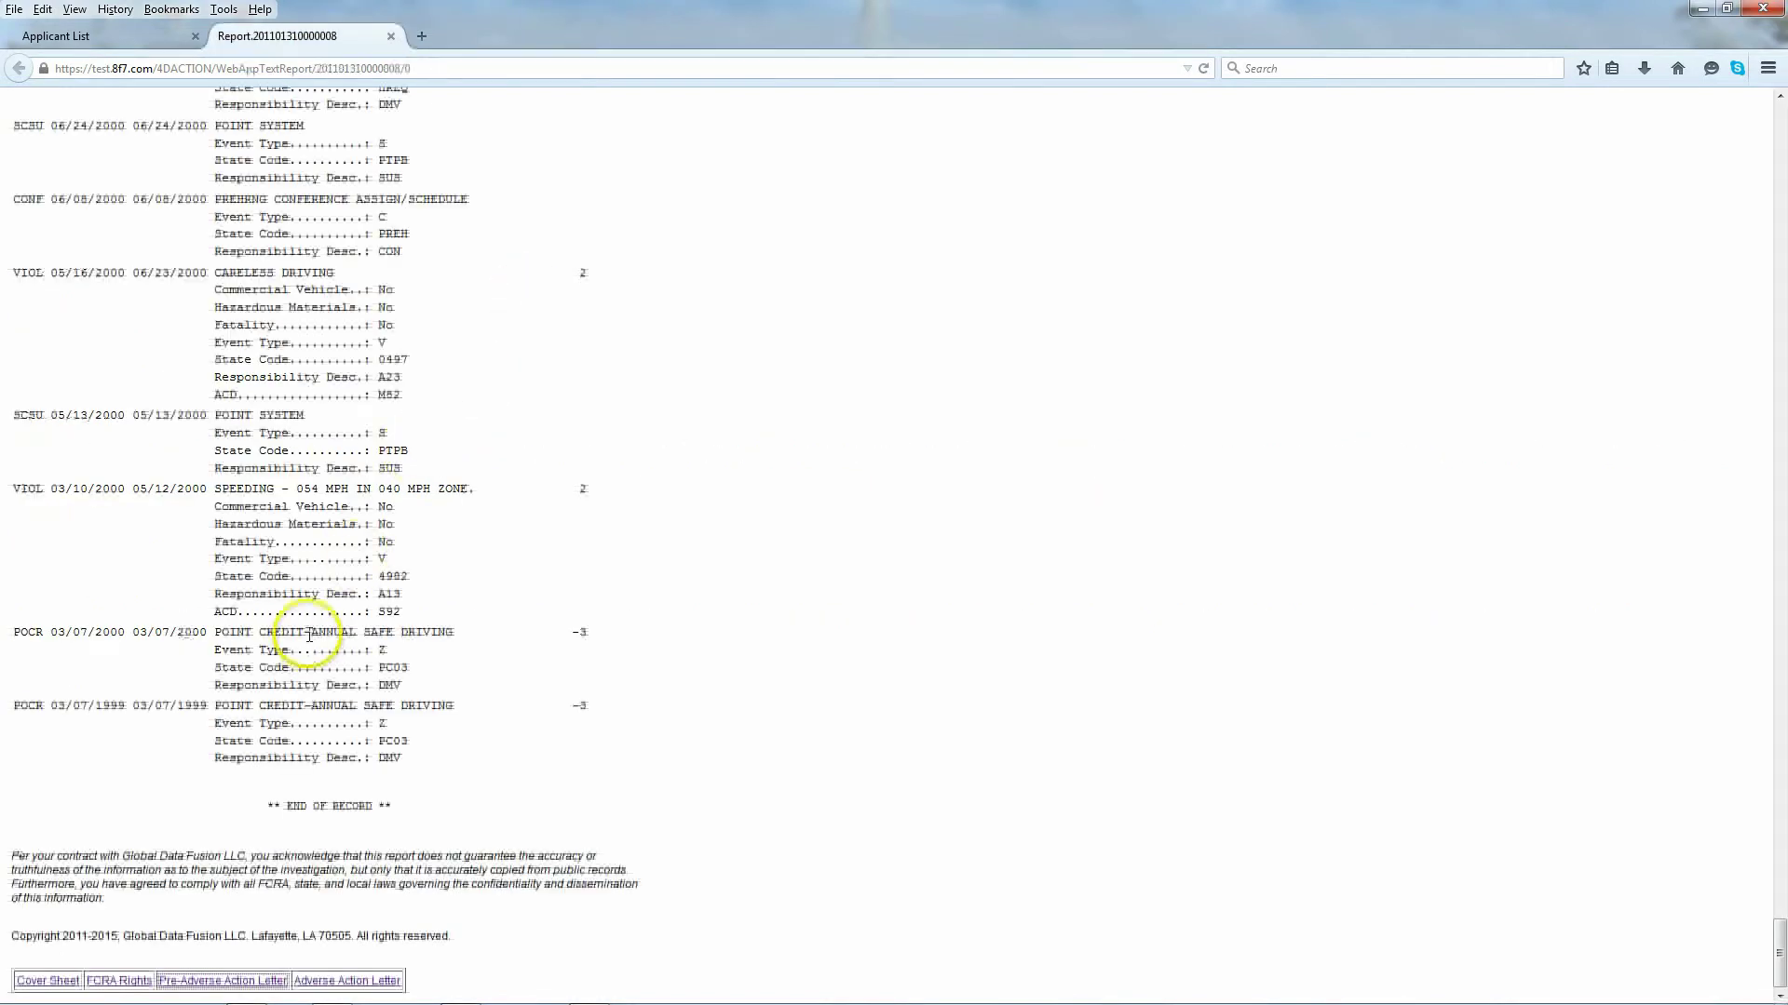
# Step: Open the Adverse Action letter and highlight its main paragraphs
pyautogui.click(325, 980)
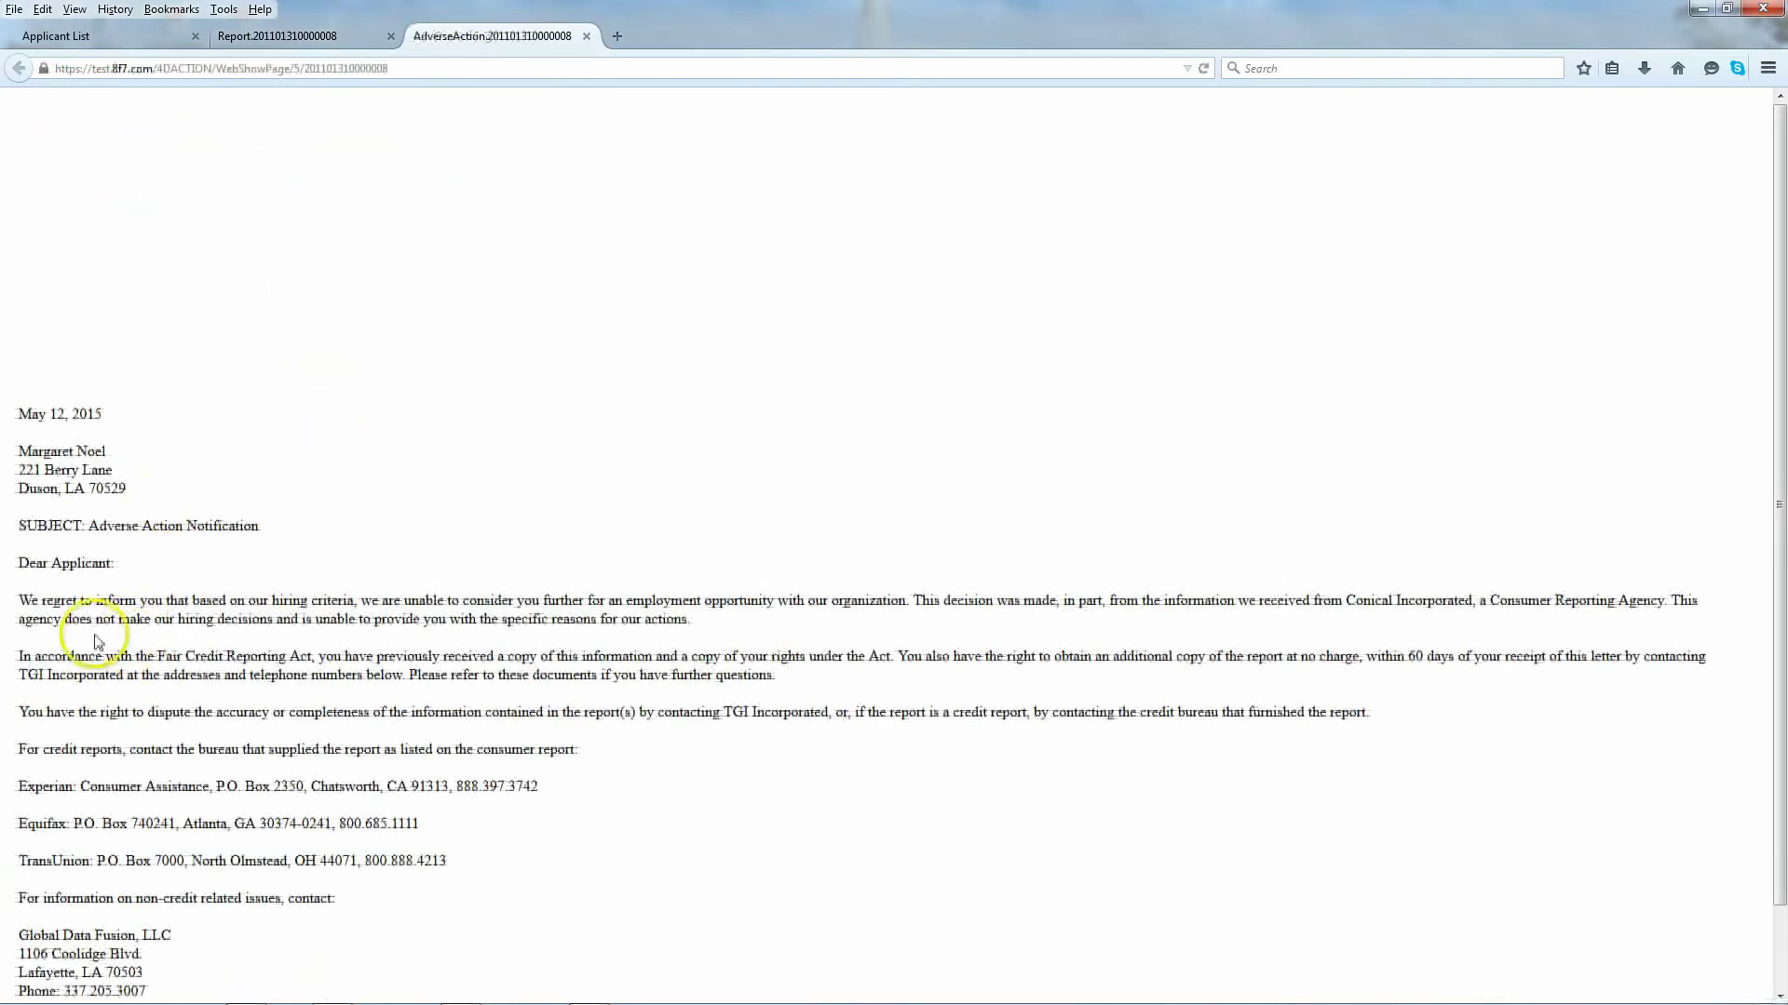
pyautogui.scroll(-2, 93, 615)
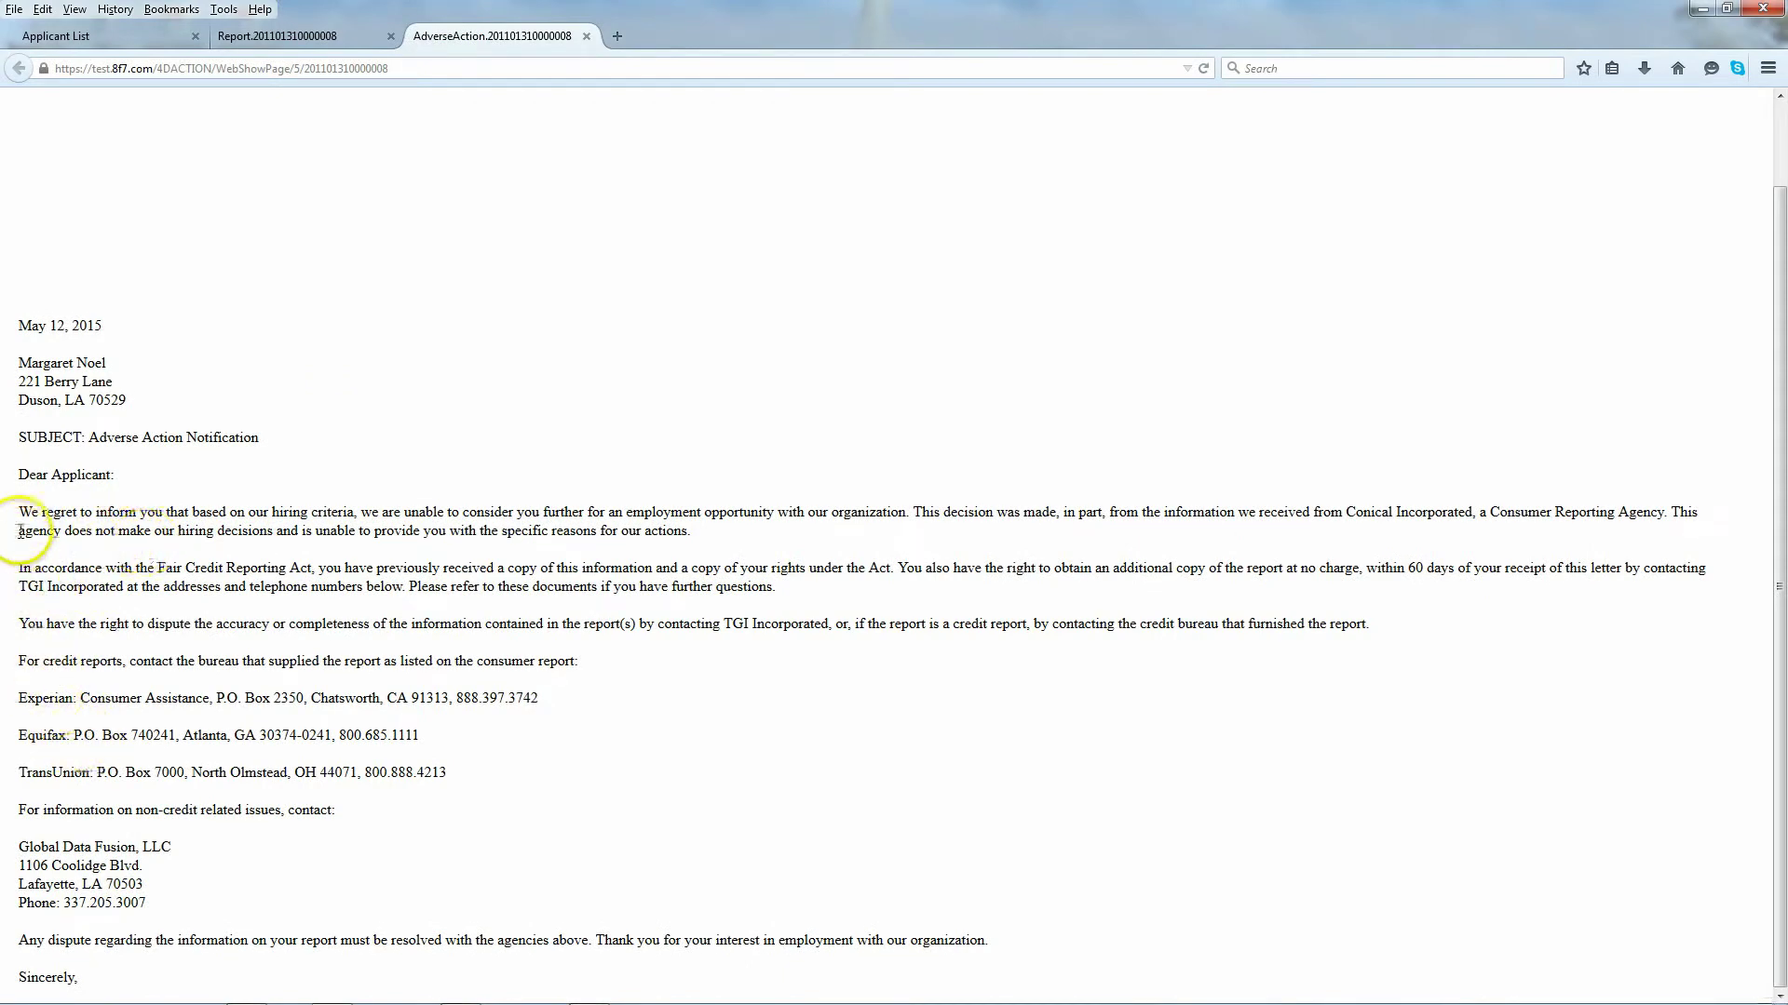
pyautogui.moveTo(19, 515); pyautogui.dragTo(483, 792)
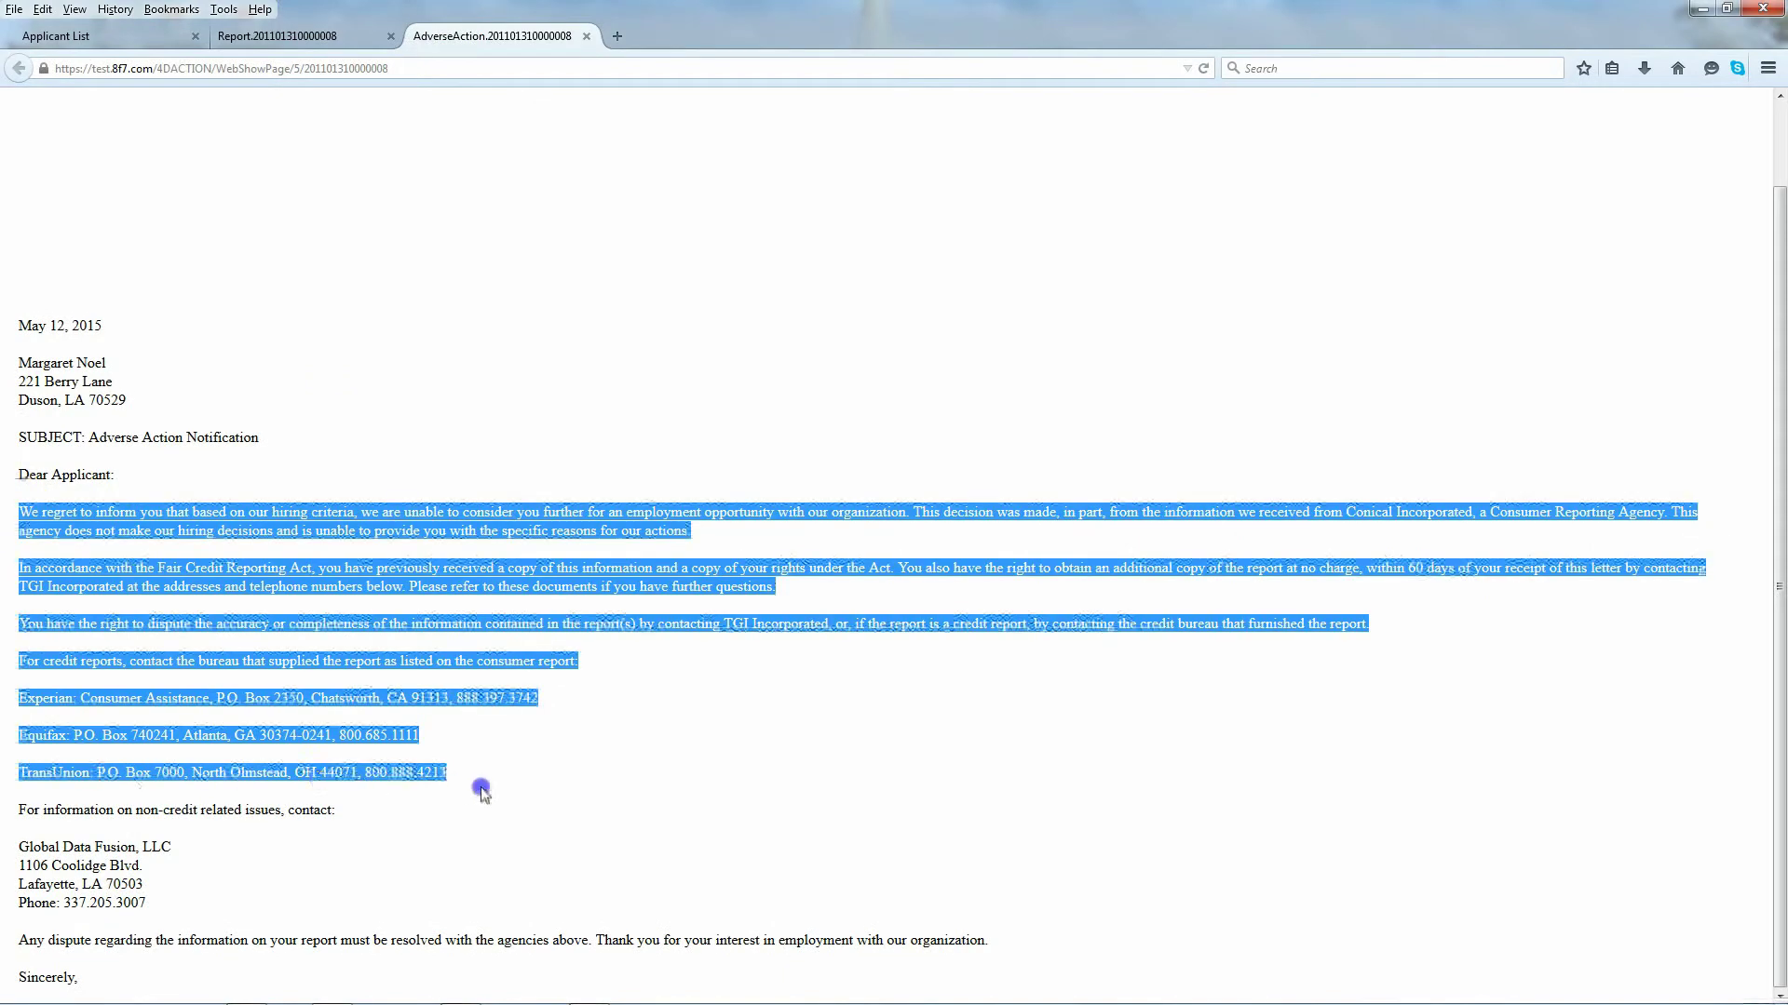
pyautogui.click(300, 742)
# Step: Highlight the three credit bureau contact lines, then the entire letter text
pyautogui.moveTo(20, 697); pyautogui.dragTo(453, 793)
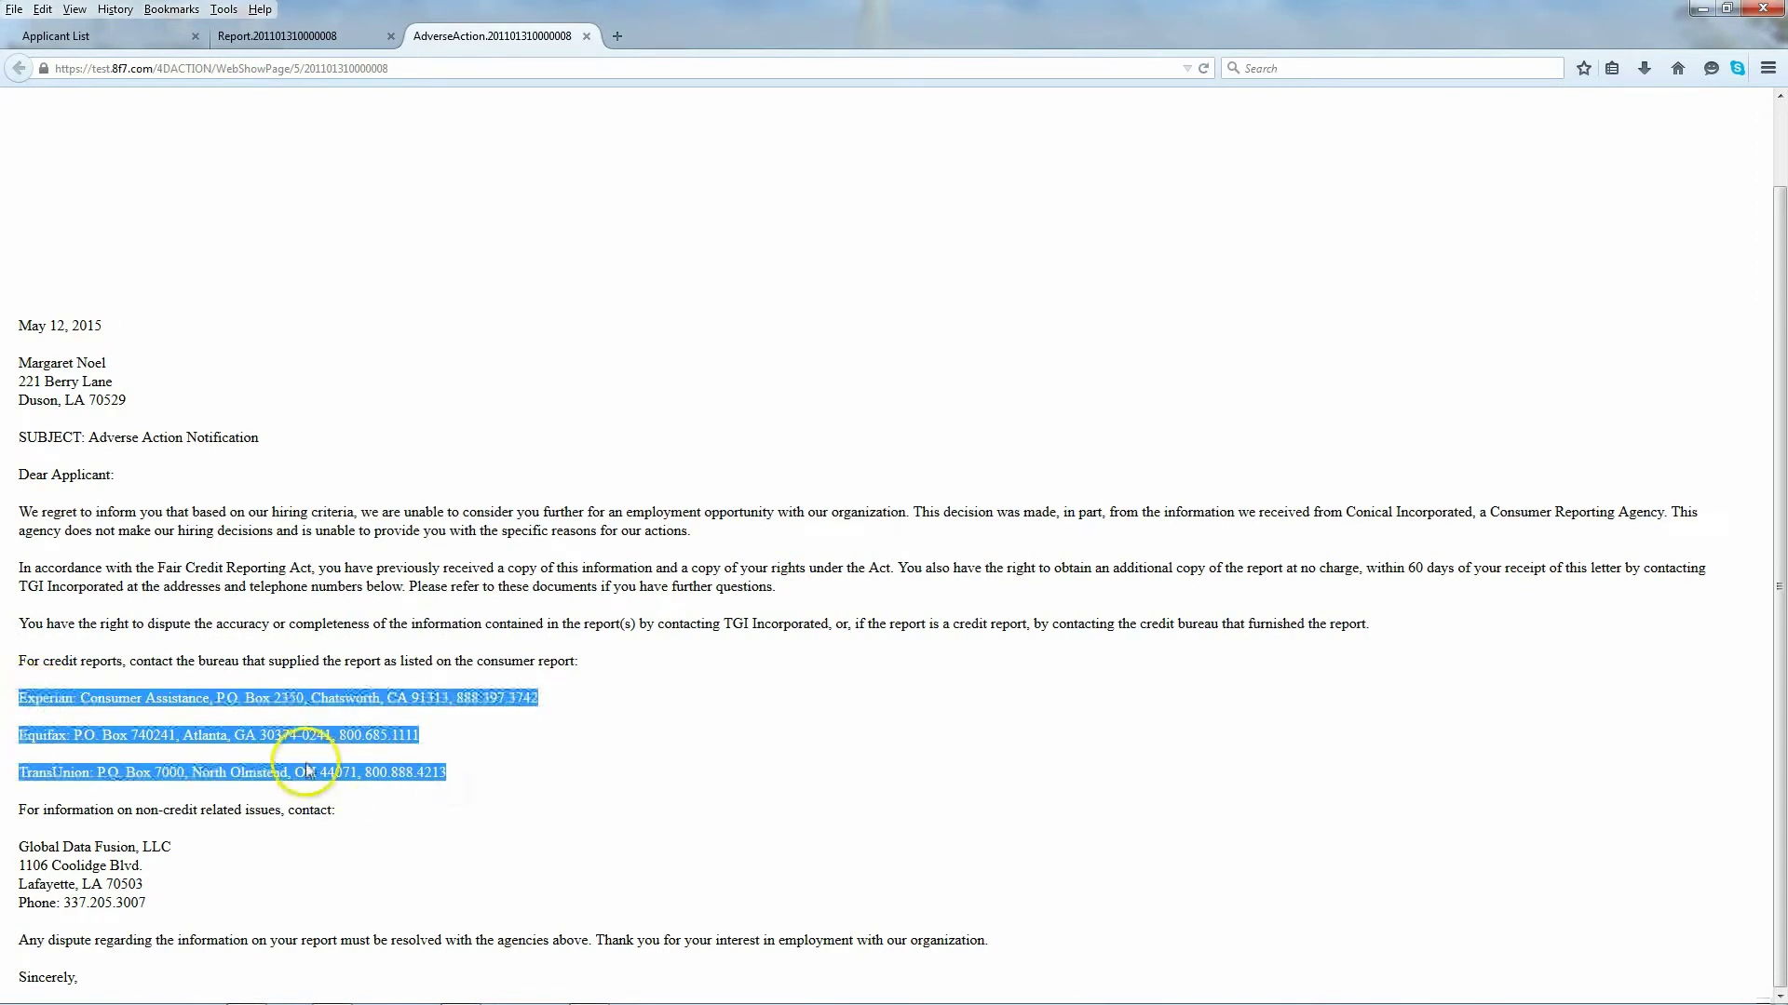
pyautogui.click(472, 798)
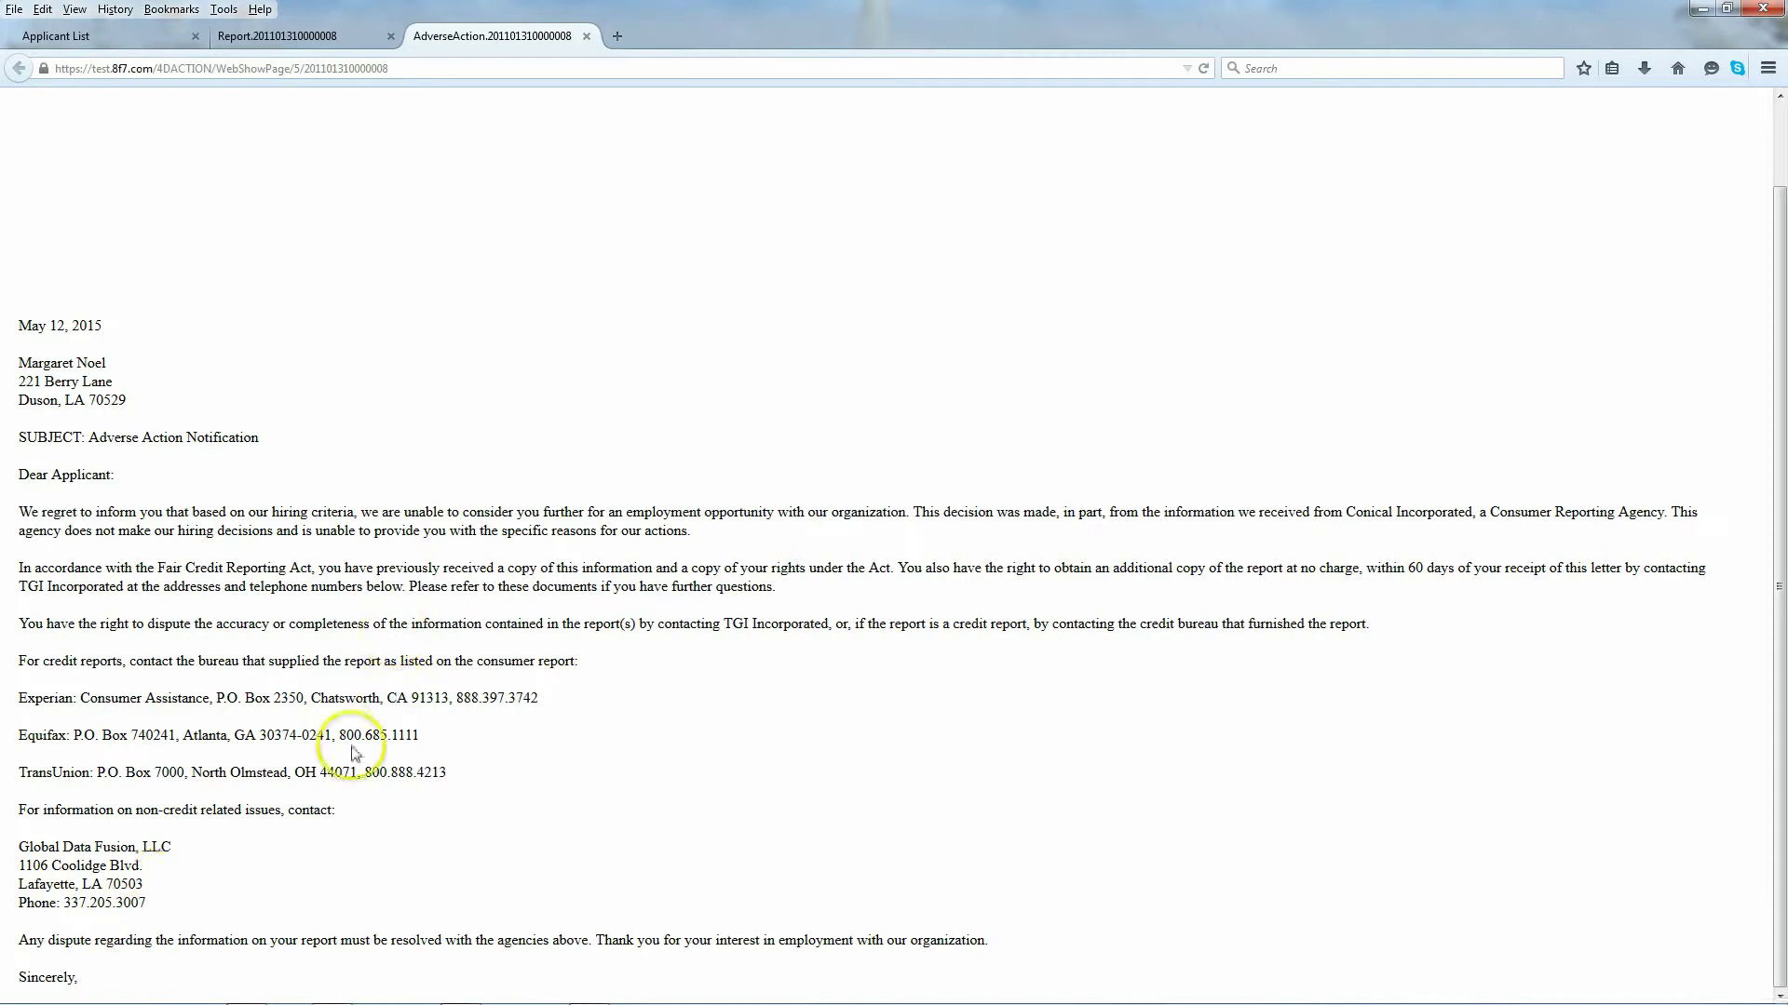
pyautogui.moveTo(23, 319); pyautogui.dragTo(175, 977)
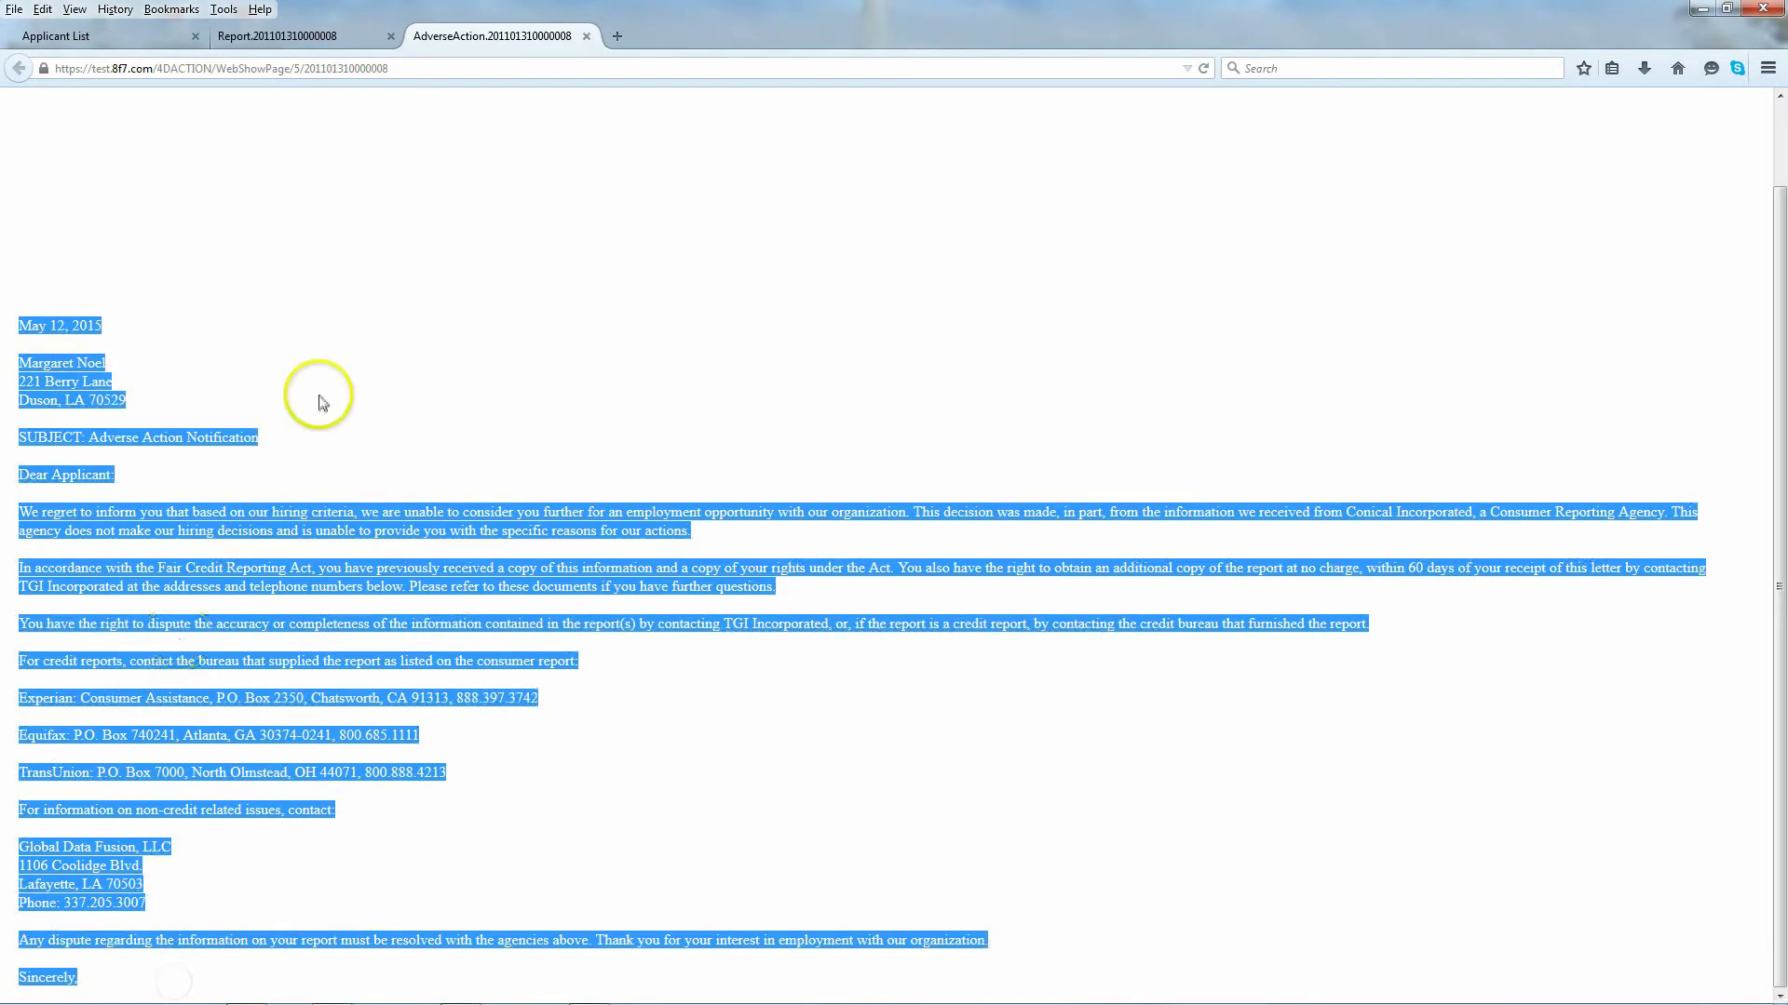
pyautogui.click(324, 382)
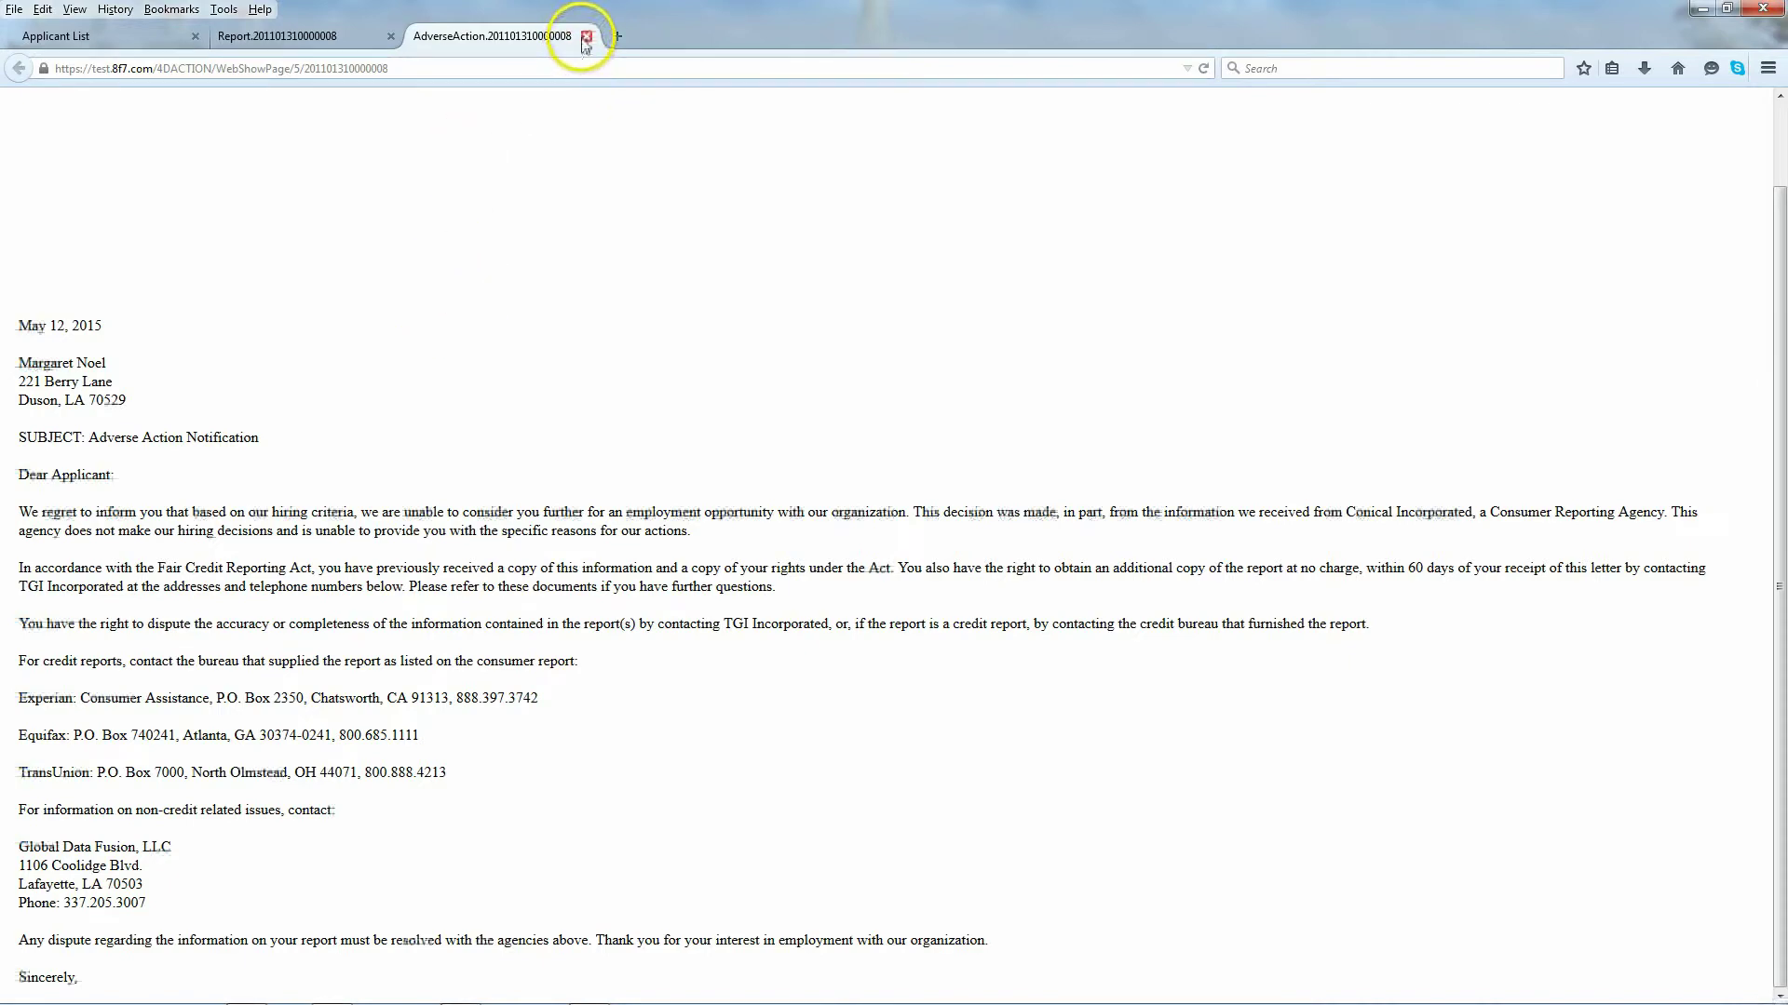
# Step: Close the AdverseAction and Report tabs and go back to the GDF Screening Center home page
pyautogui.click(586, 39)
pyautogui.scroll(10, 424, 503)
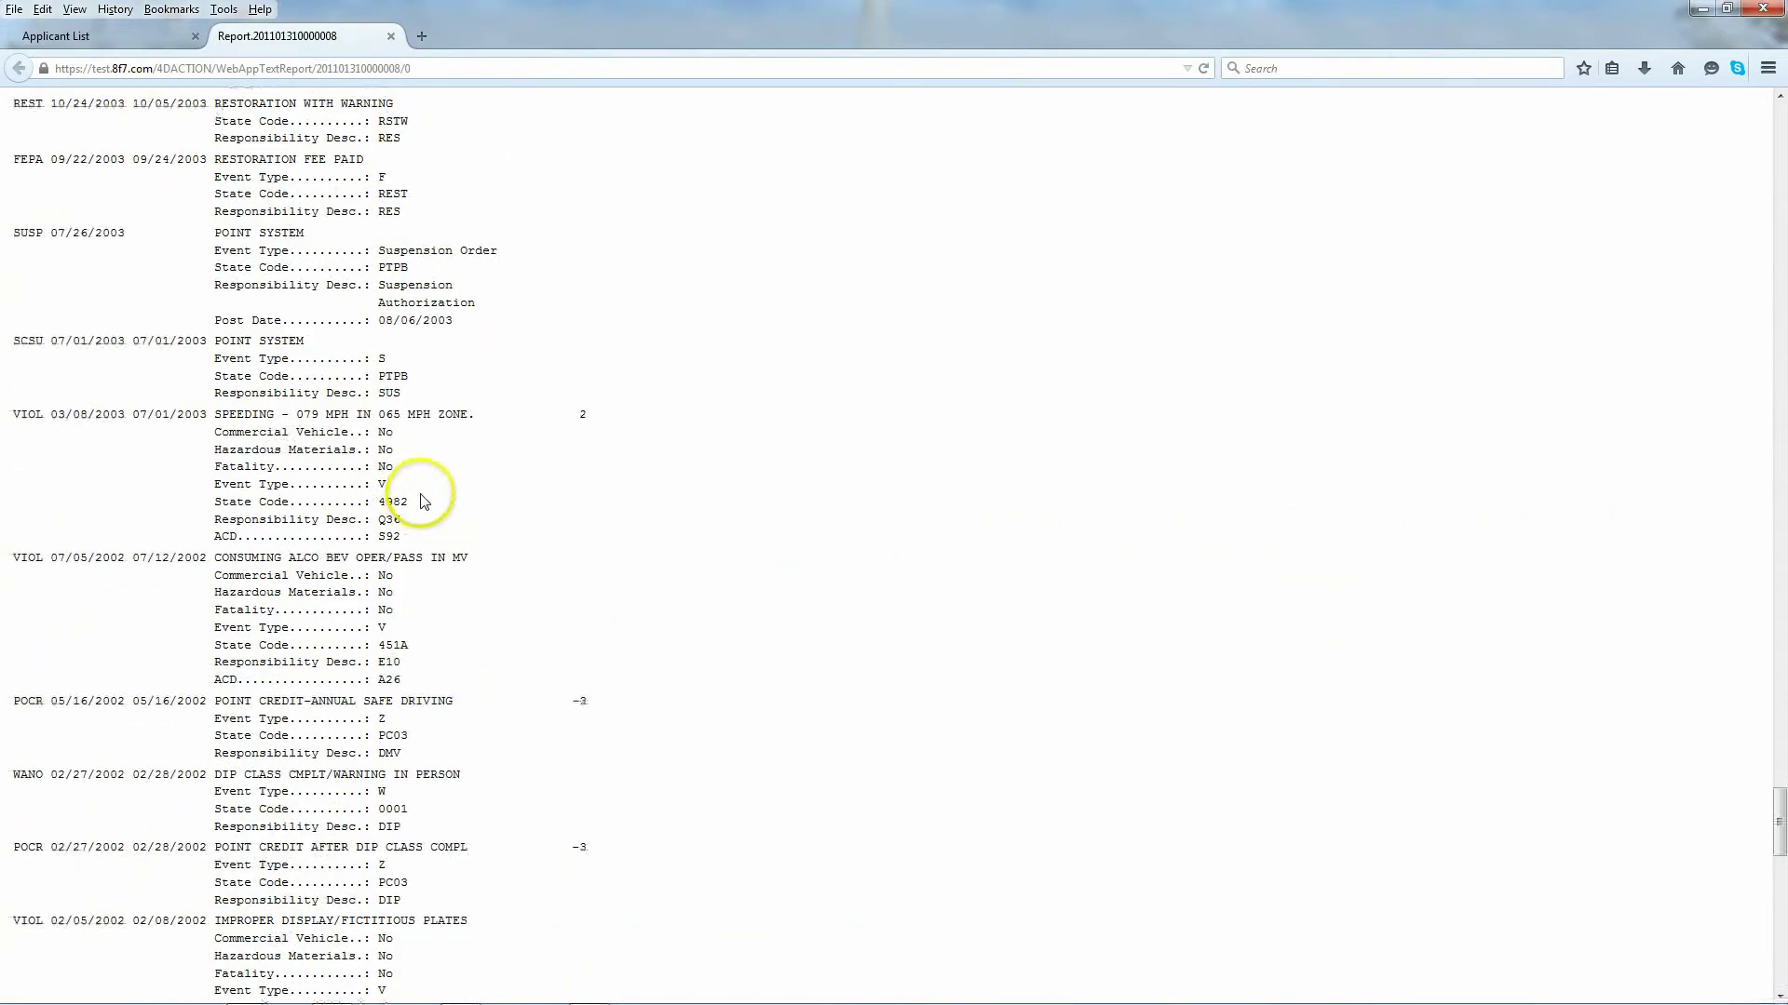
pyautogui.scroll(15, 425, 503)
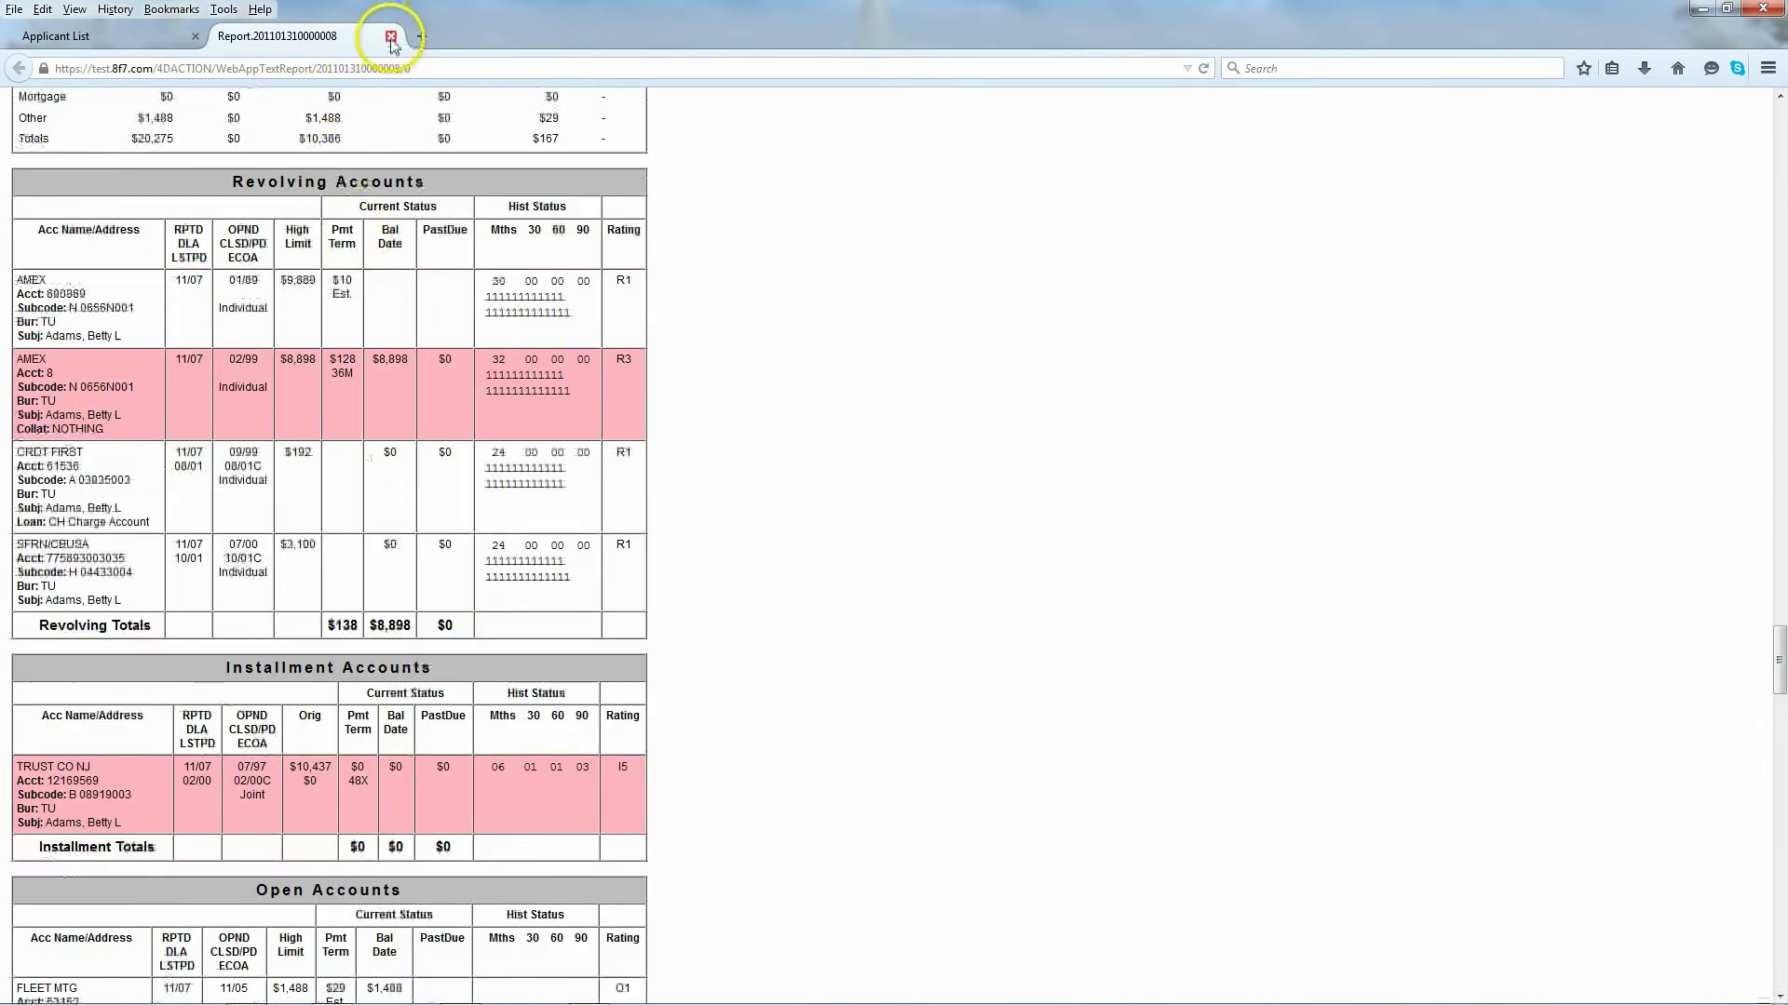
pyautogui.click(391, 37)
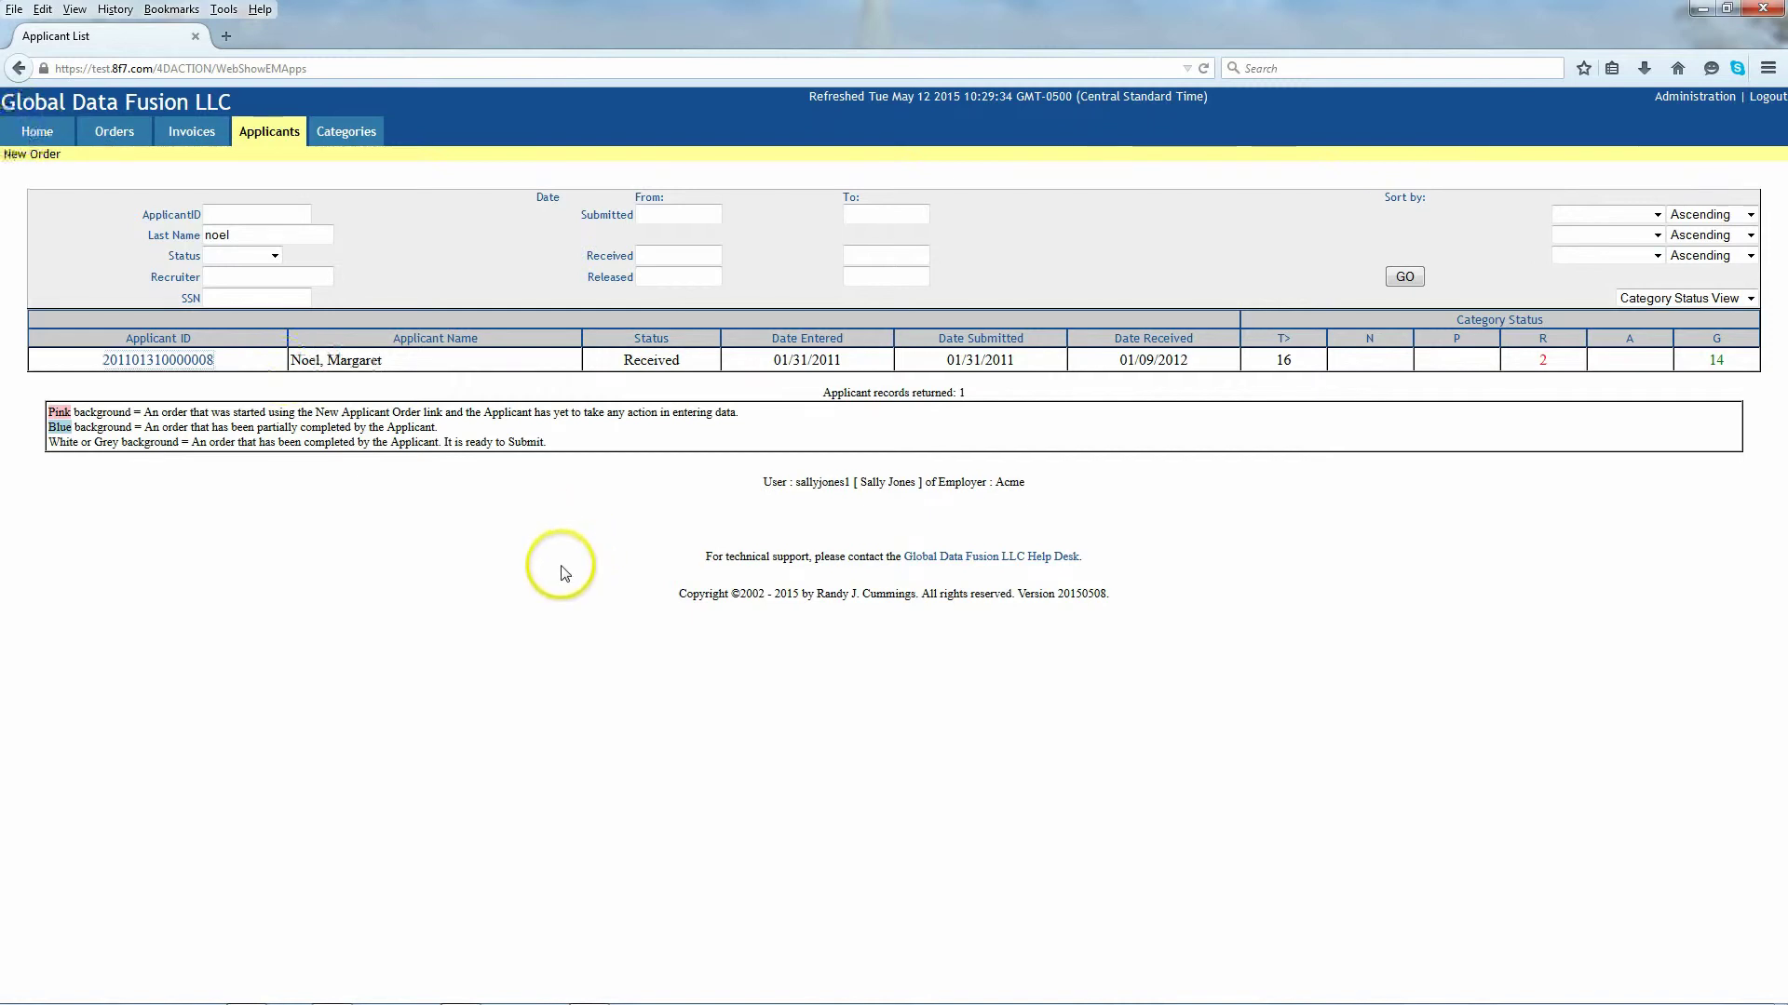
pyautogui.click(35, 134)
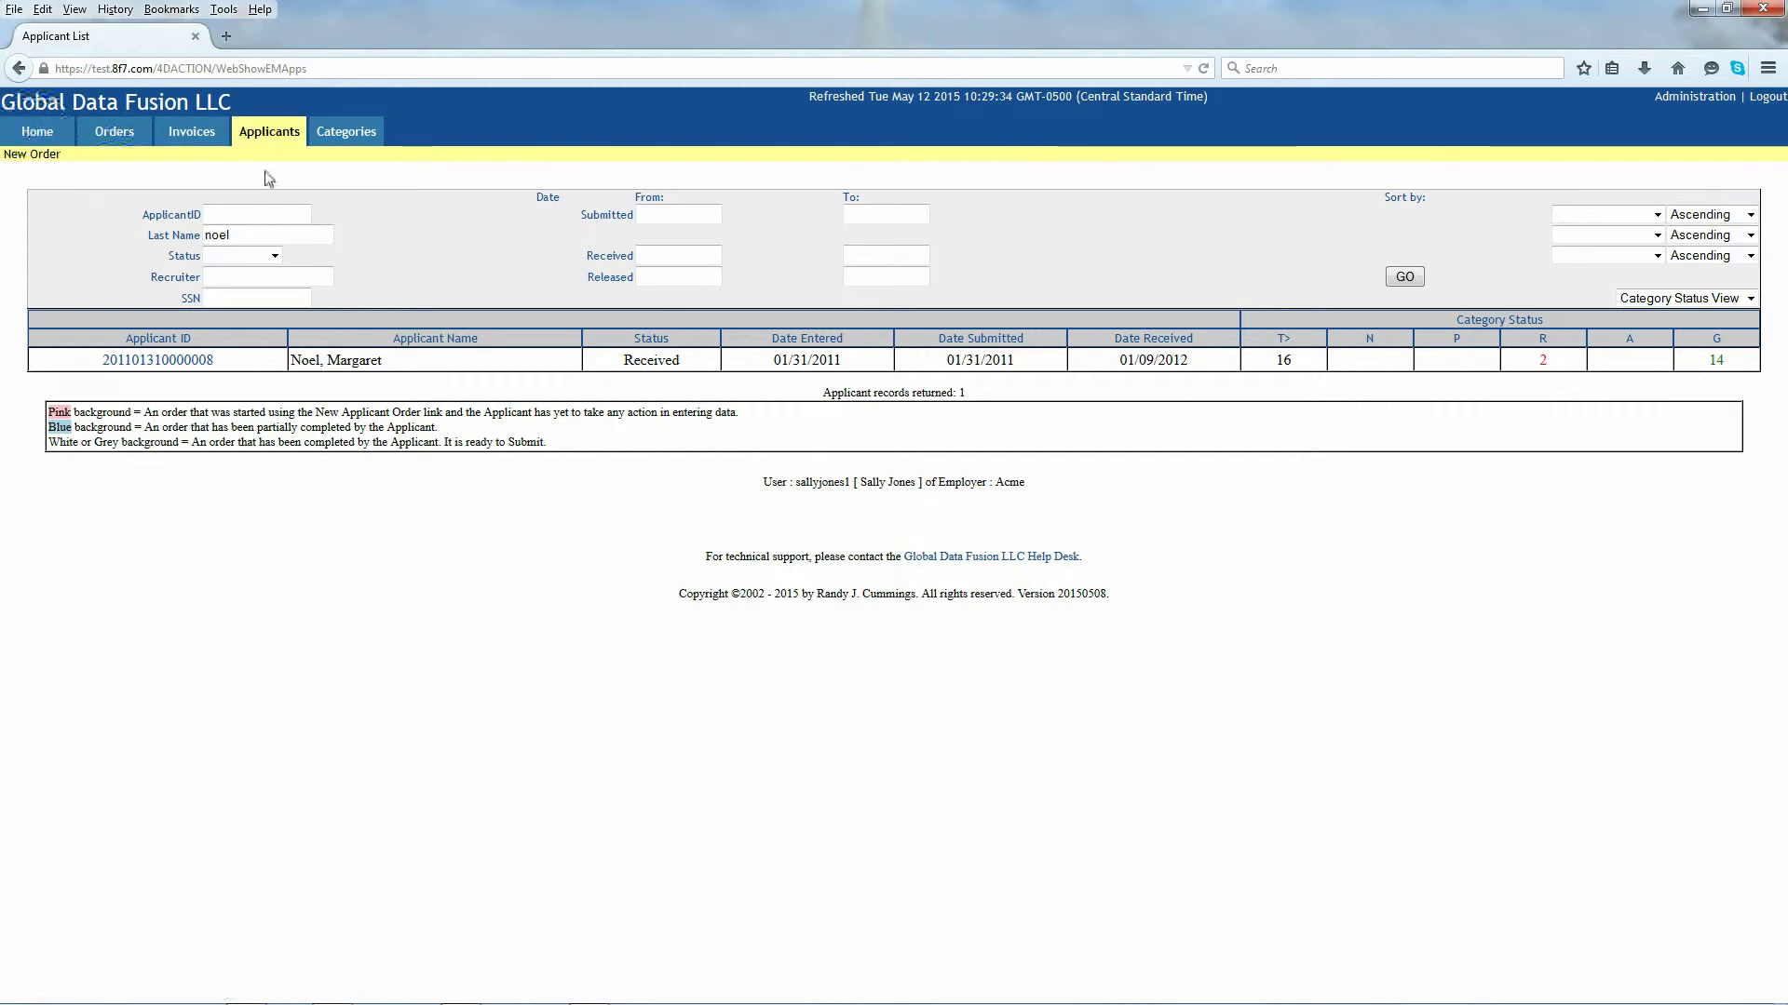
pyautogui.click(37, 135)
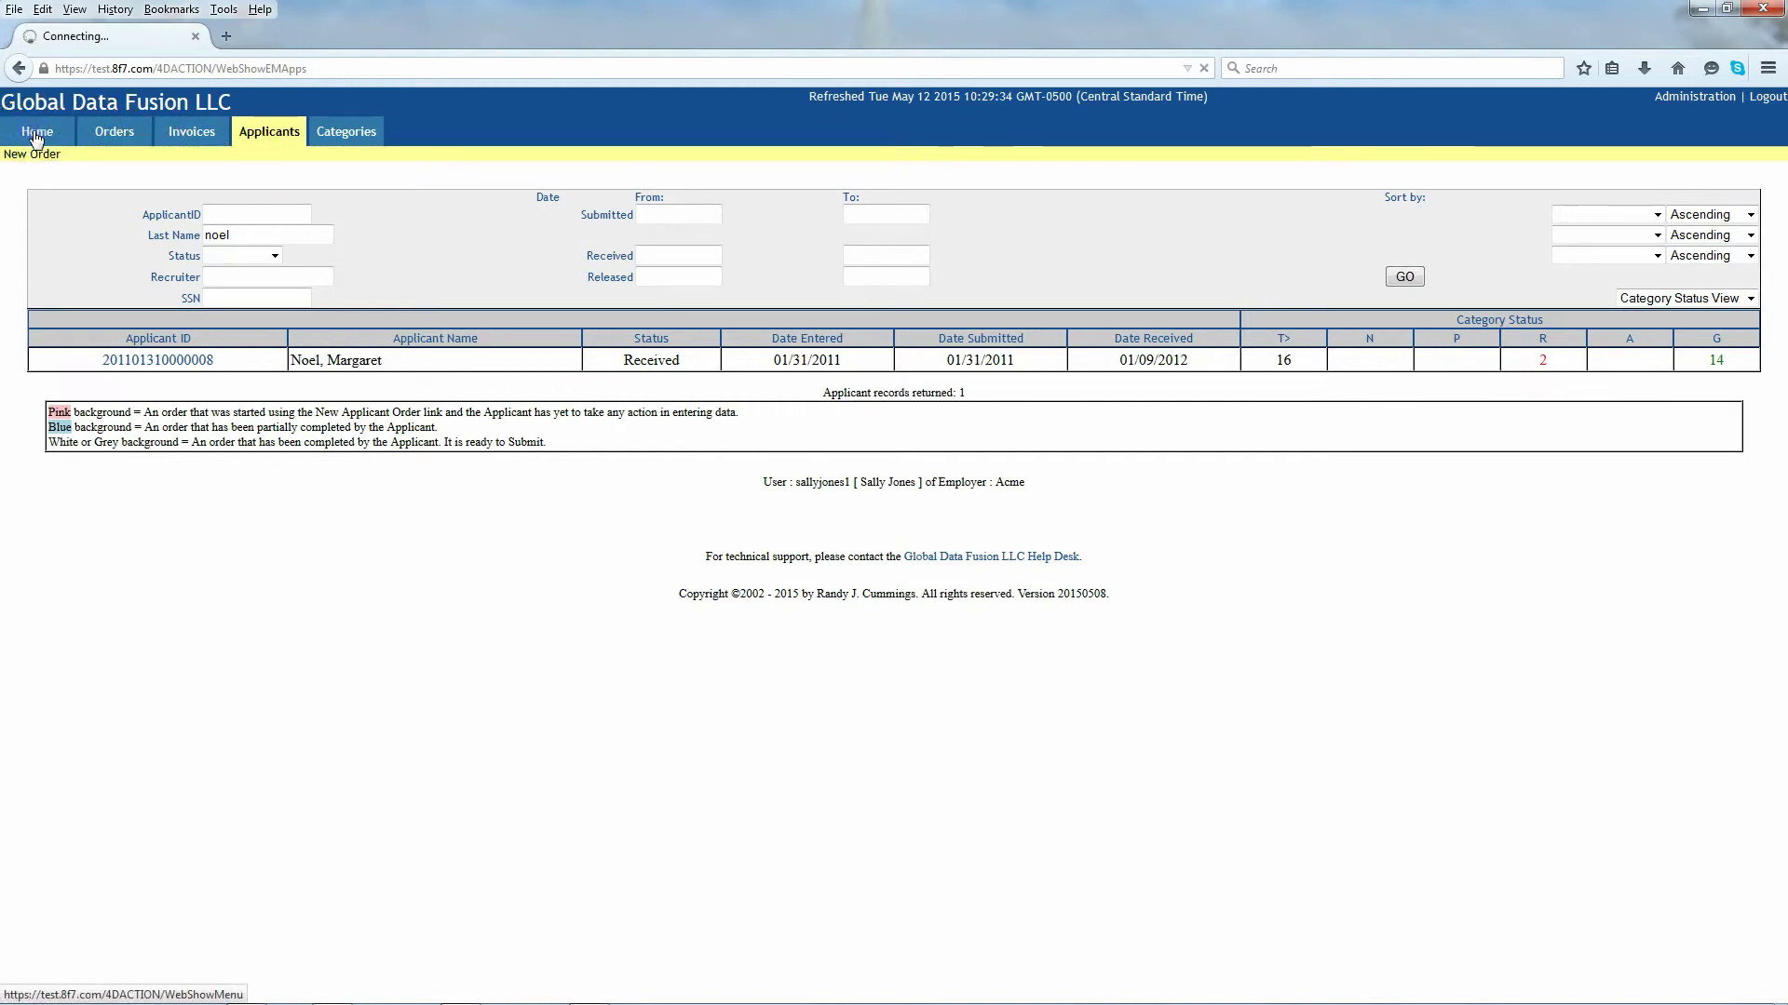
pyautogui.click(188, 140)
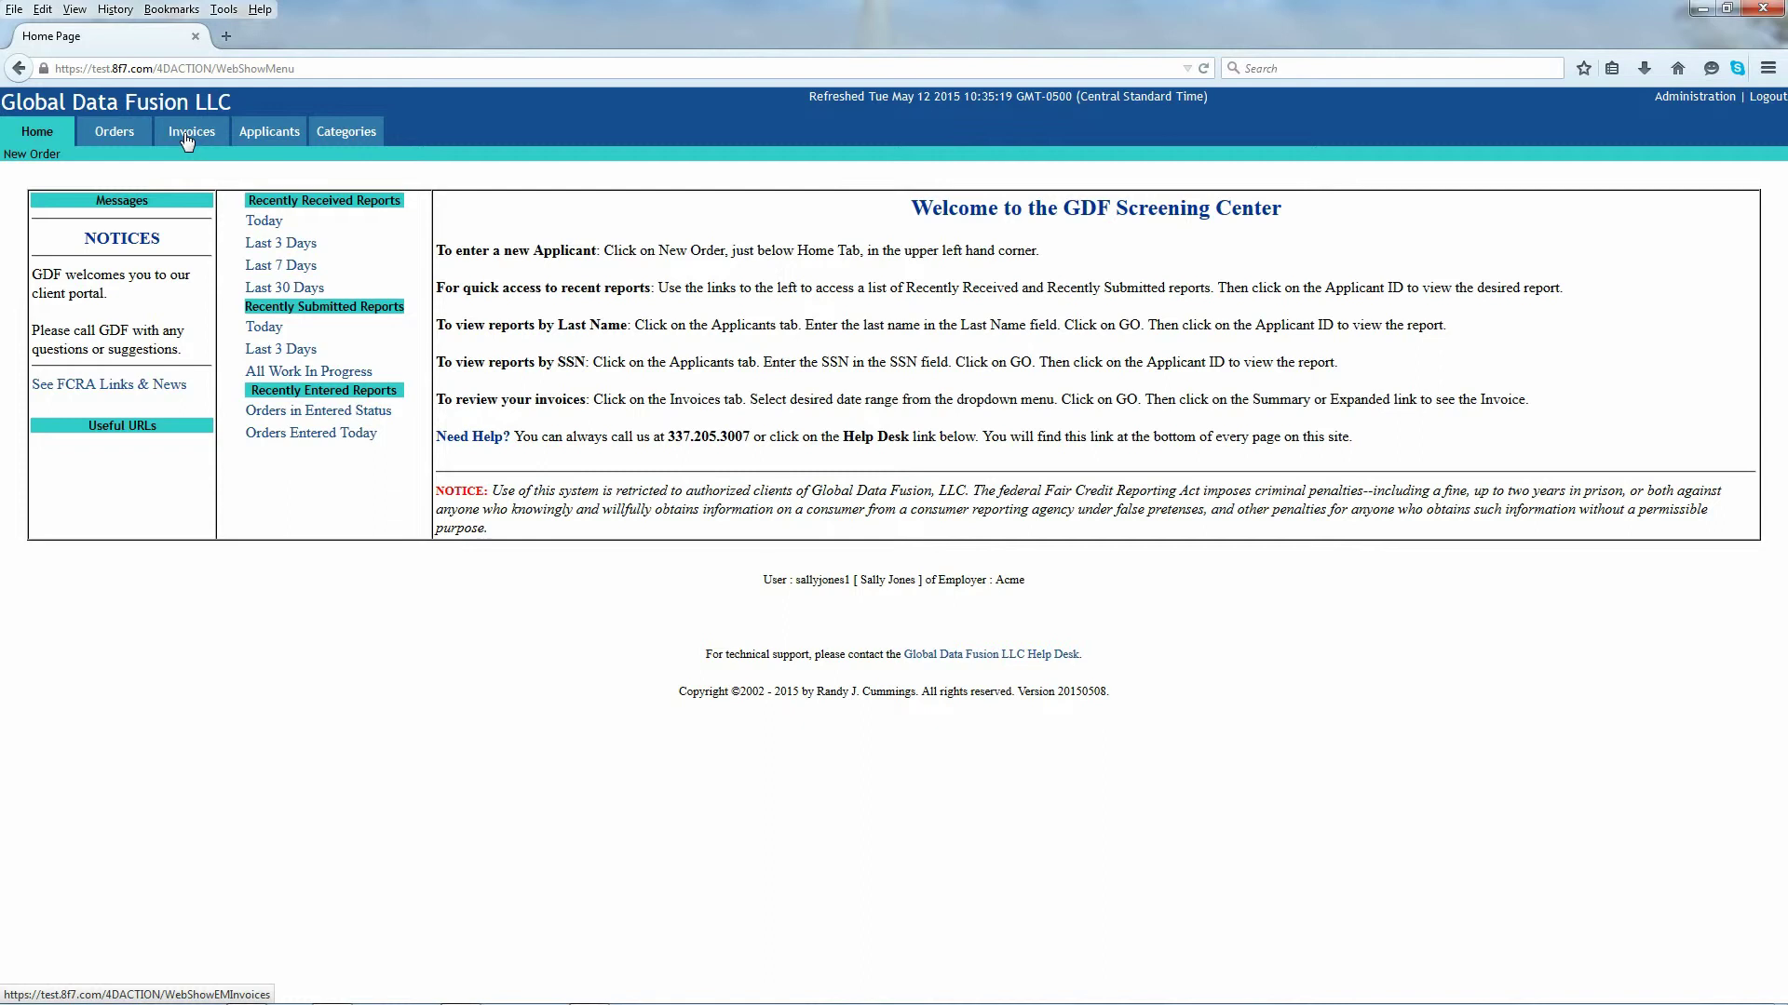
# Step: List invoices from January 1, 2010 onward
pyautogui.click(277, 242)
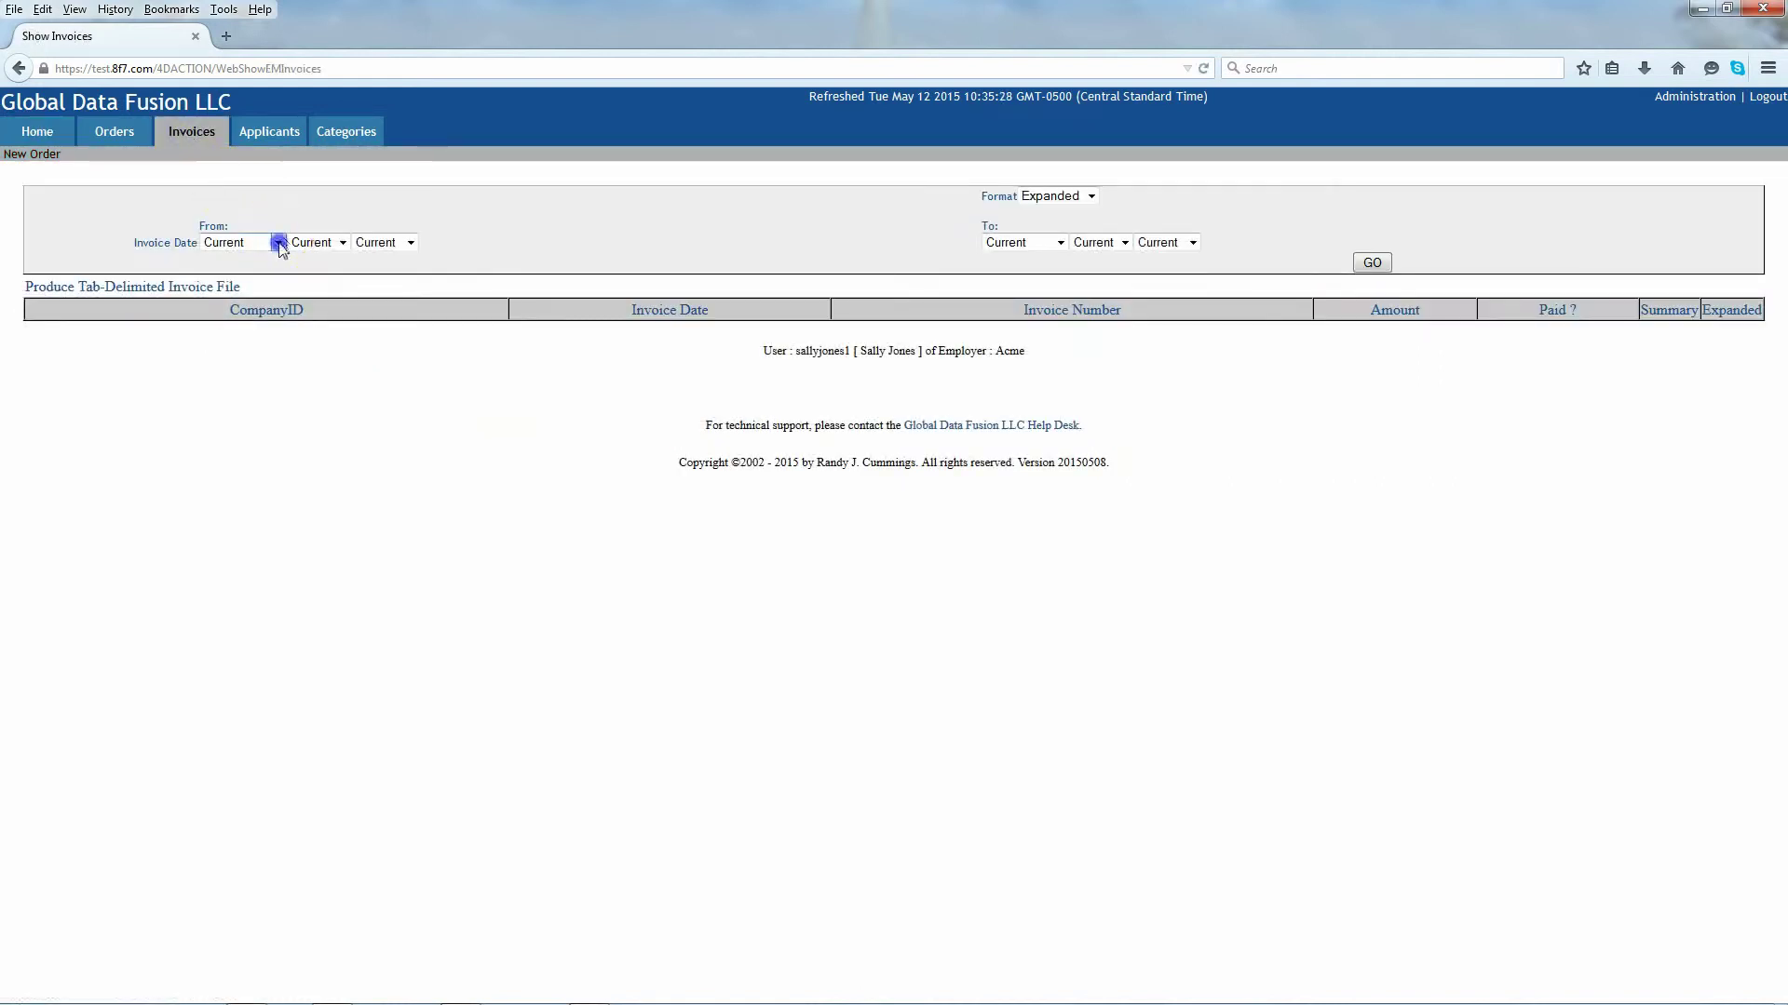
pyautogui.click(243, 274)
pyautogui.click(344, 242)
pyautogui.click(307, 274)
pyautogui.click(410, 242)
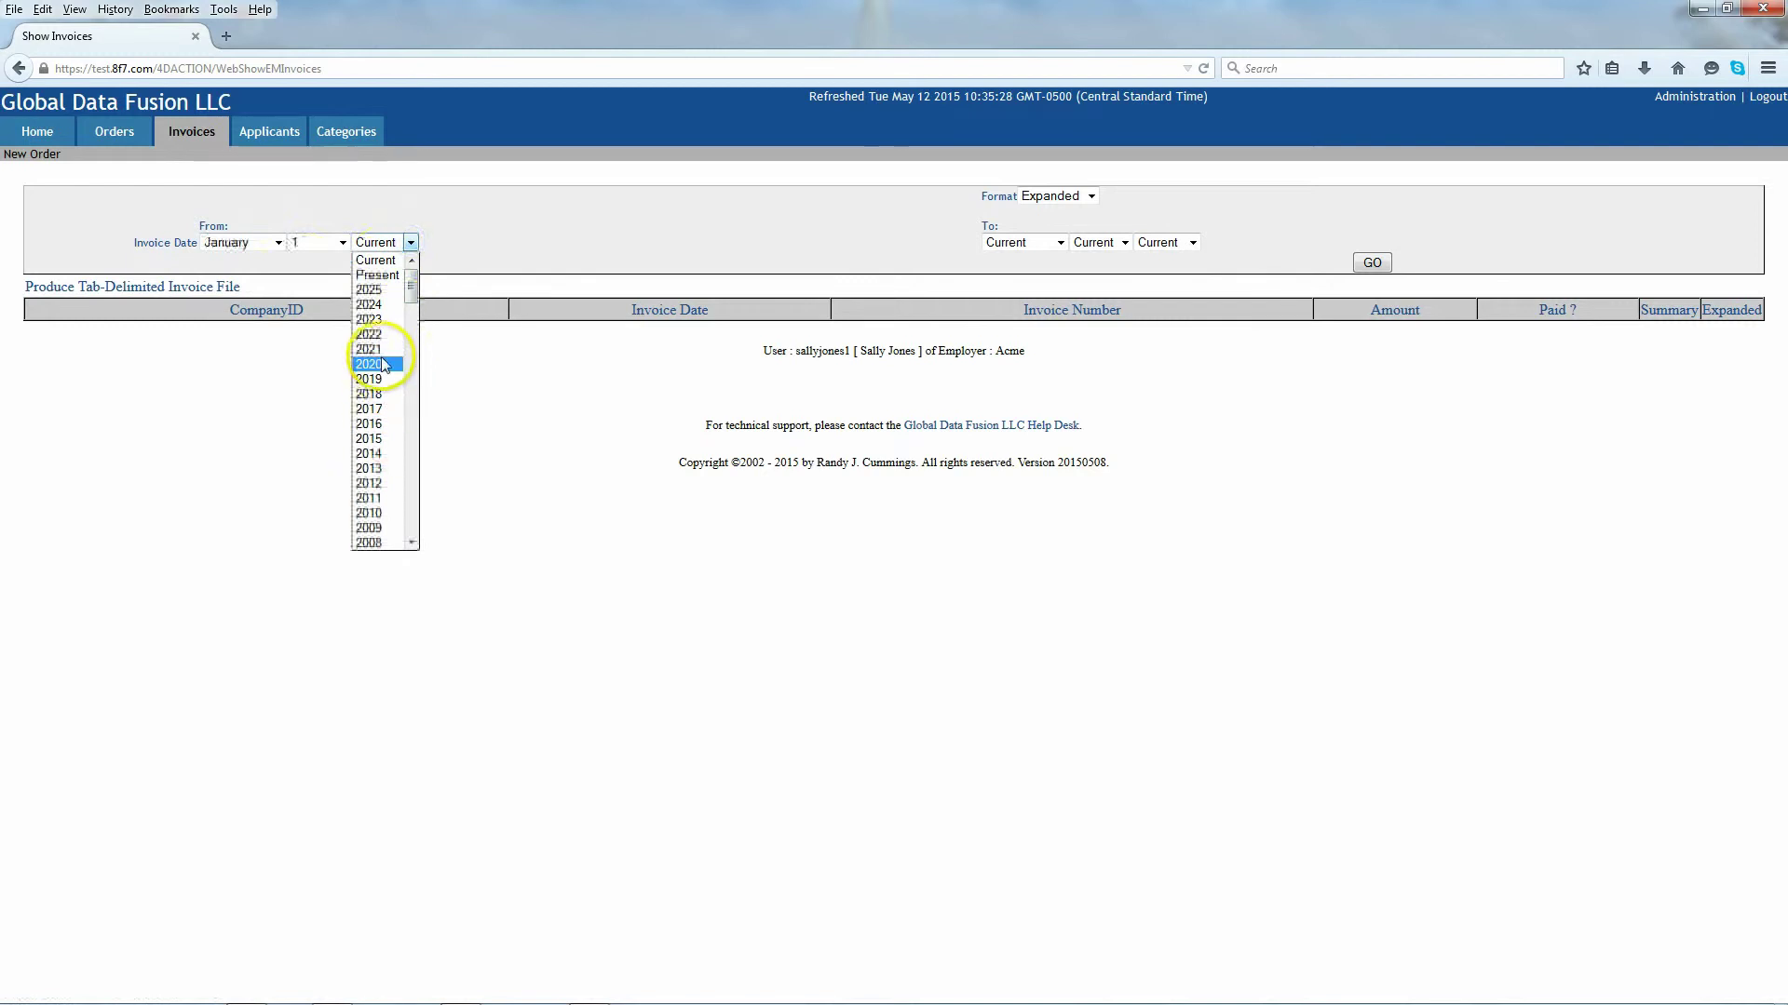
pyautogui.click(382, 511)
pyautogui.click(1371, 263)
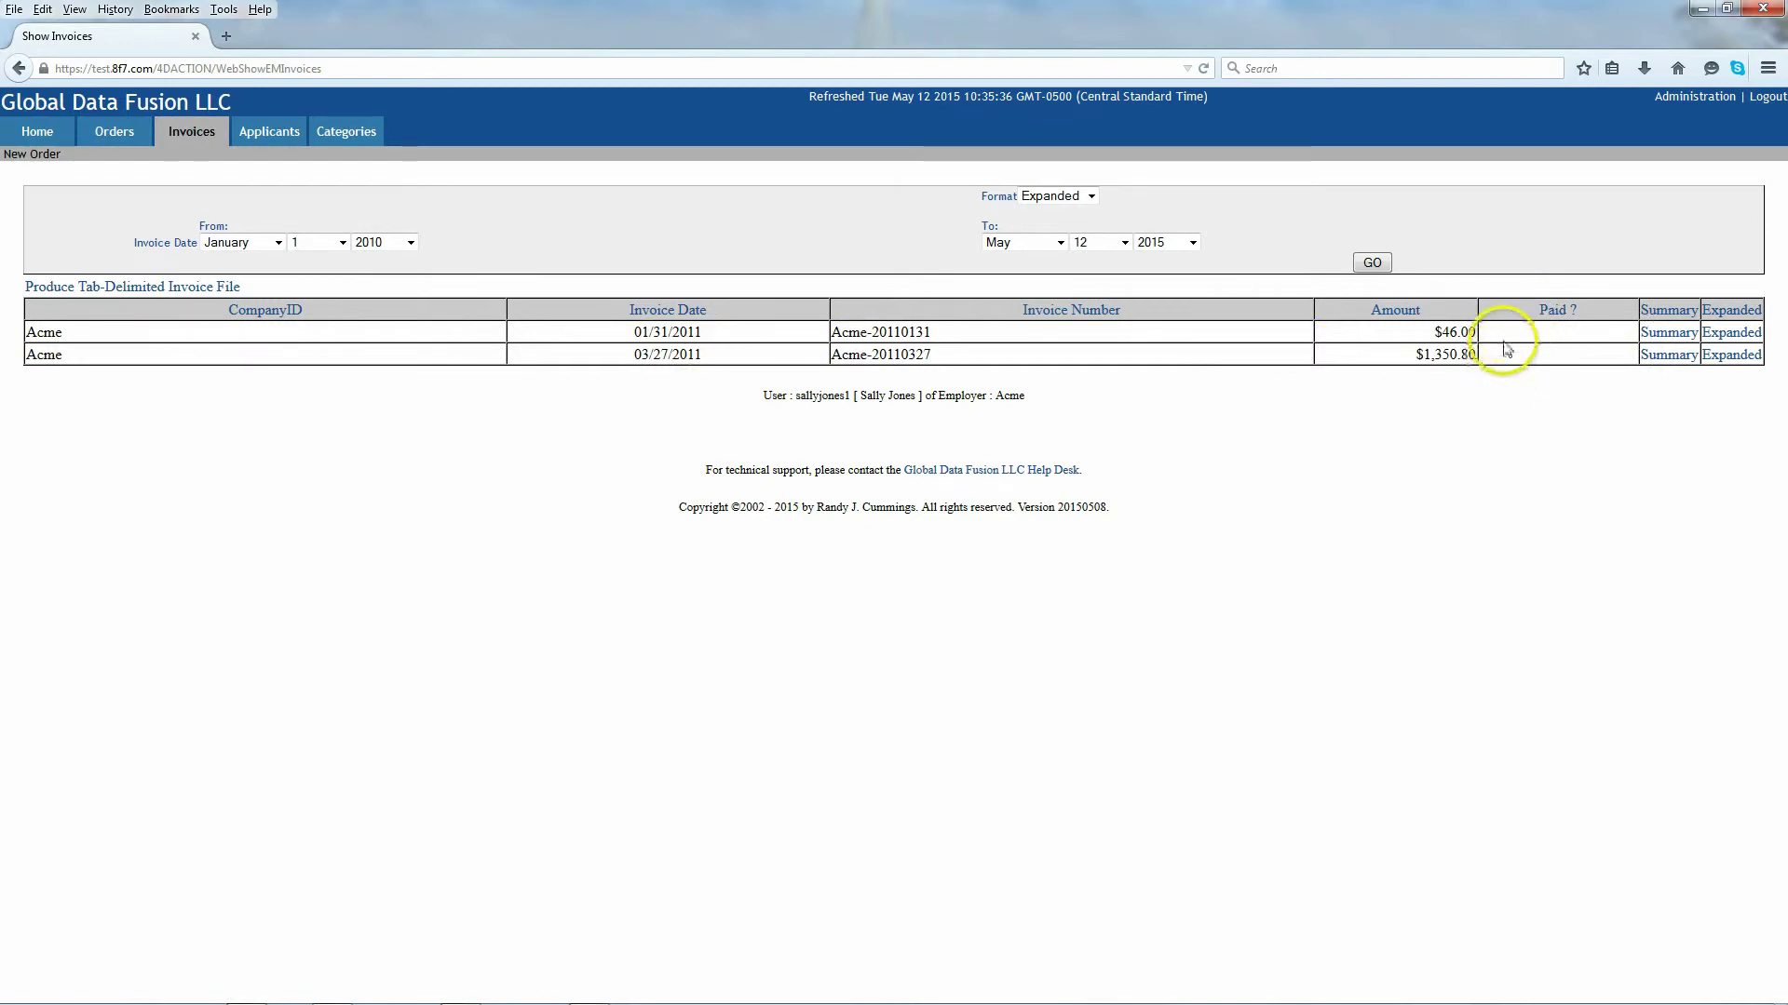
# Step: Open the 03/27/2011 invoice summary, view one listed applicant's report, then close it
pyautogui.click(1666, 357)
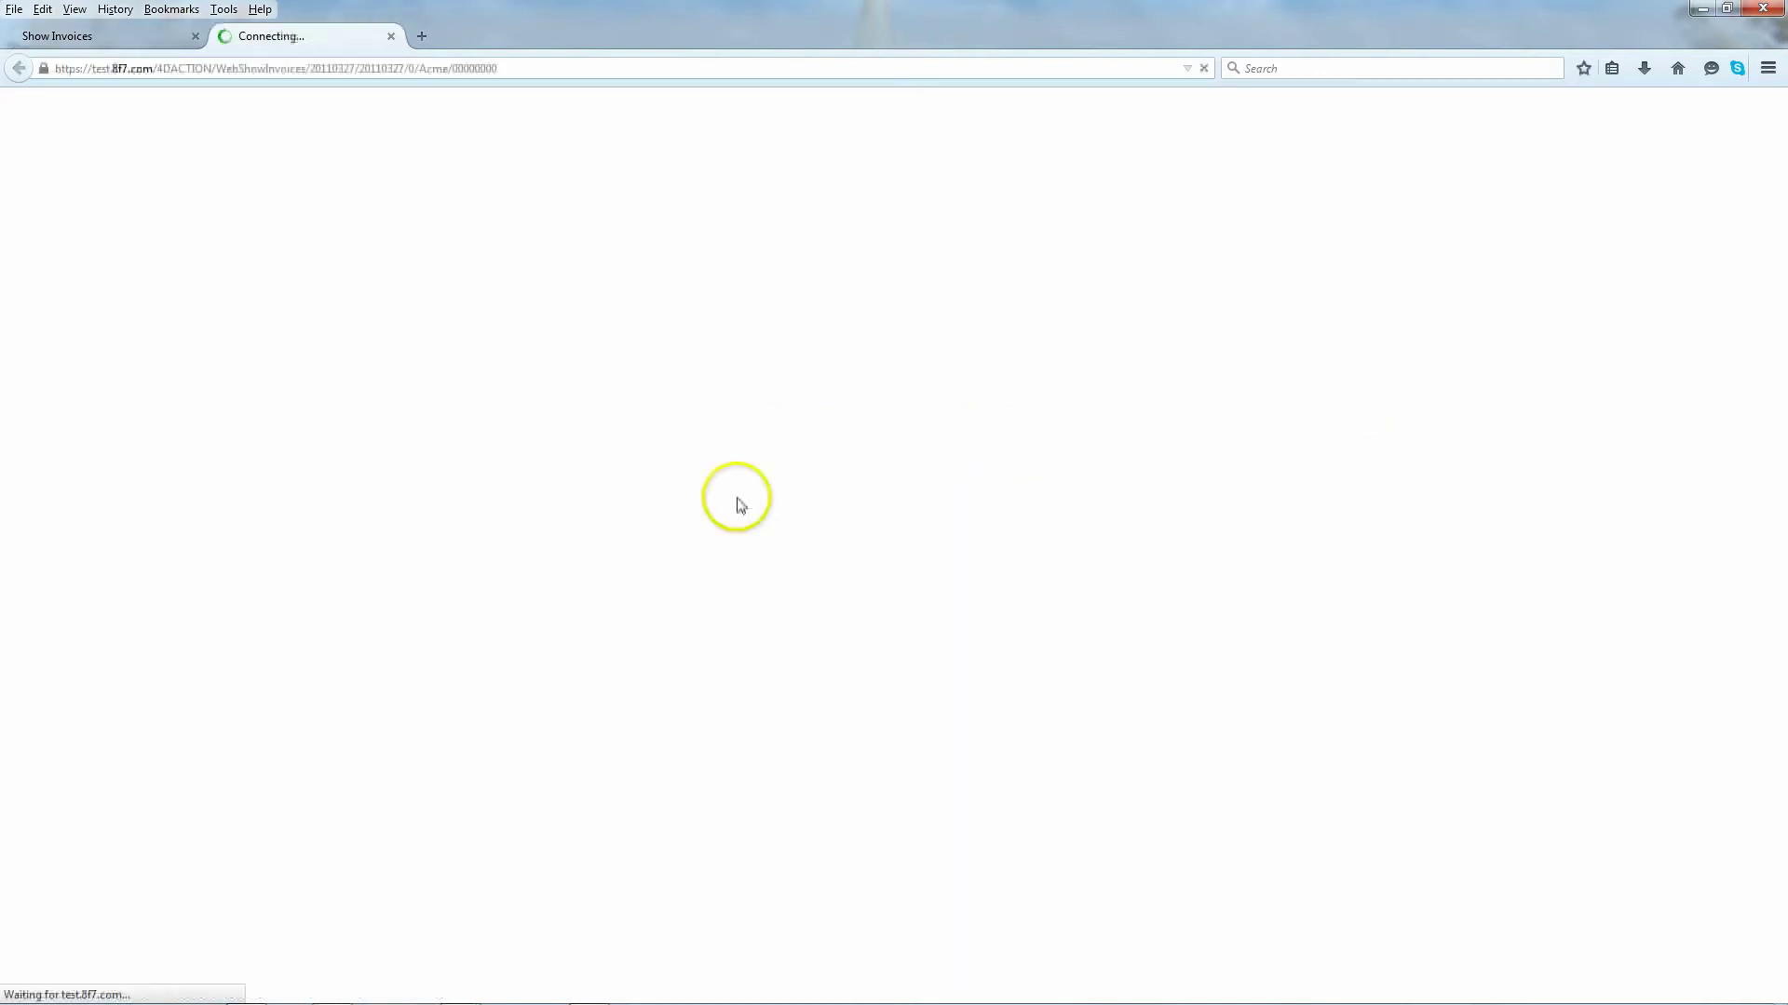
pyautogui.scroll(-1, 921, 403)
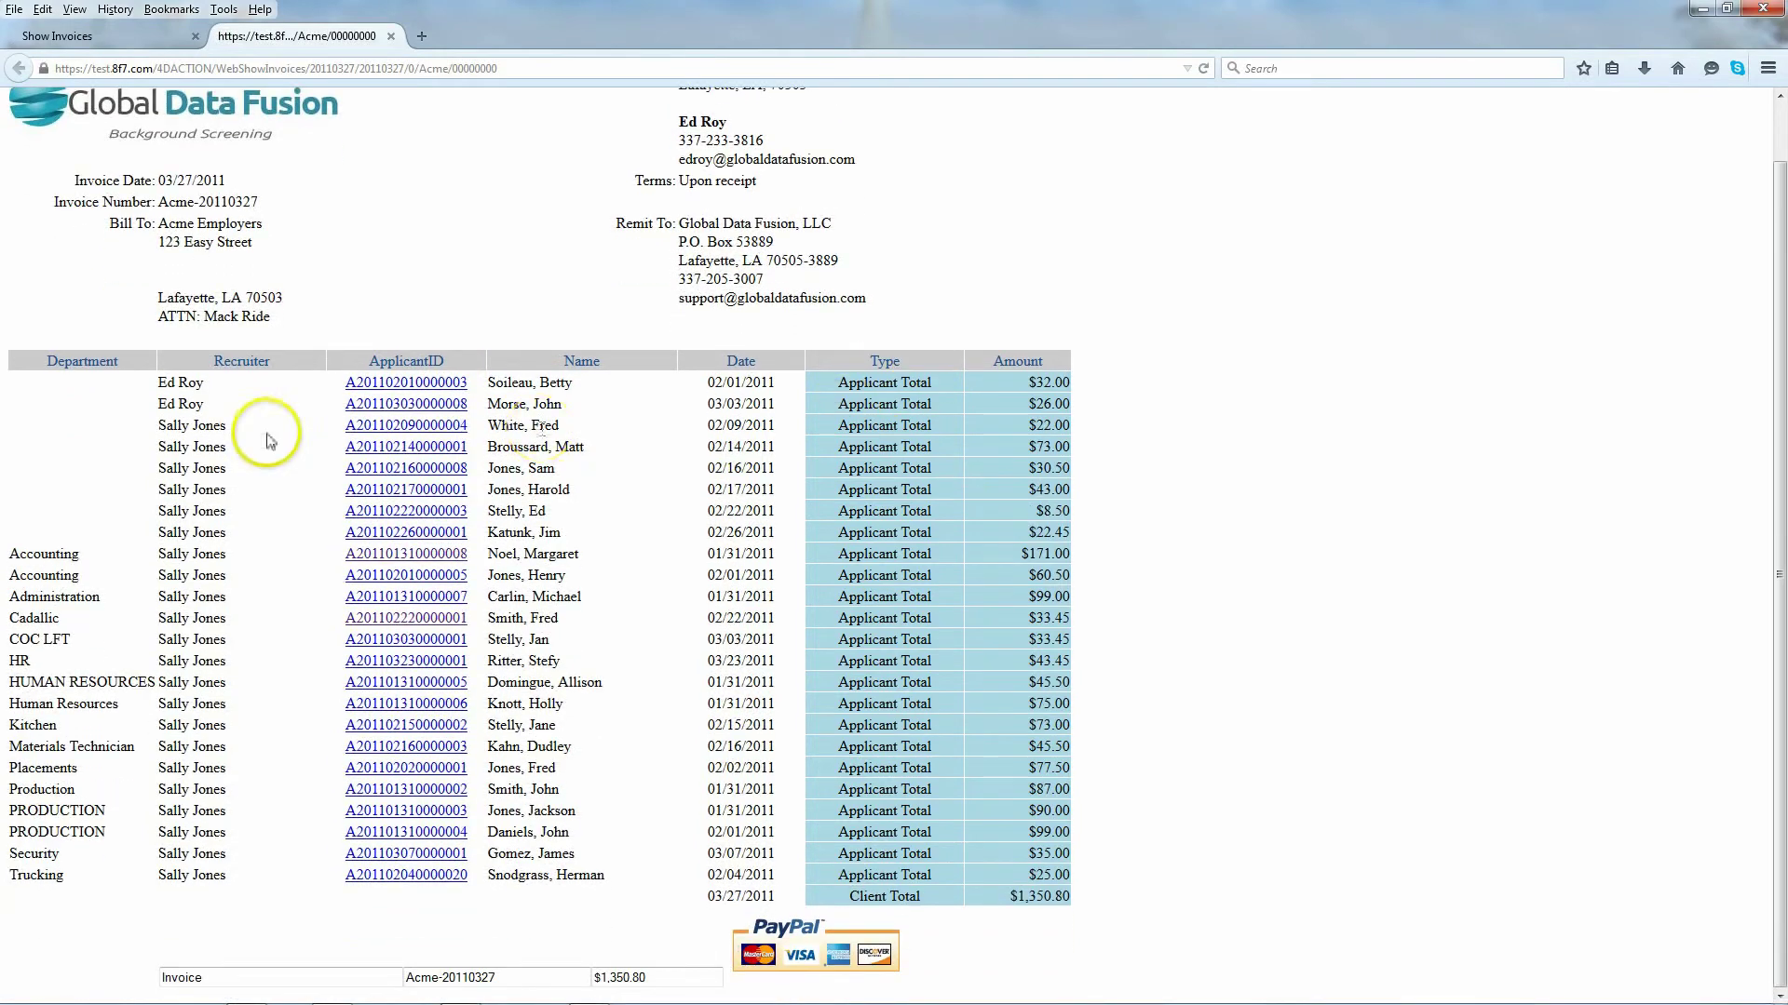
pyautogui.scroll(1, 293, 430)
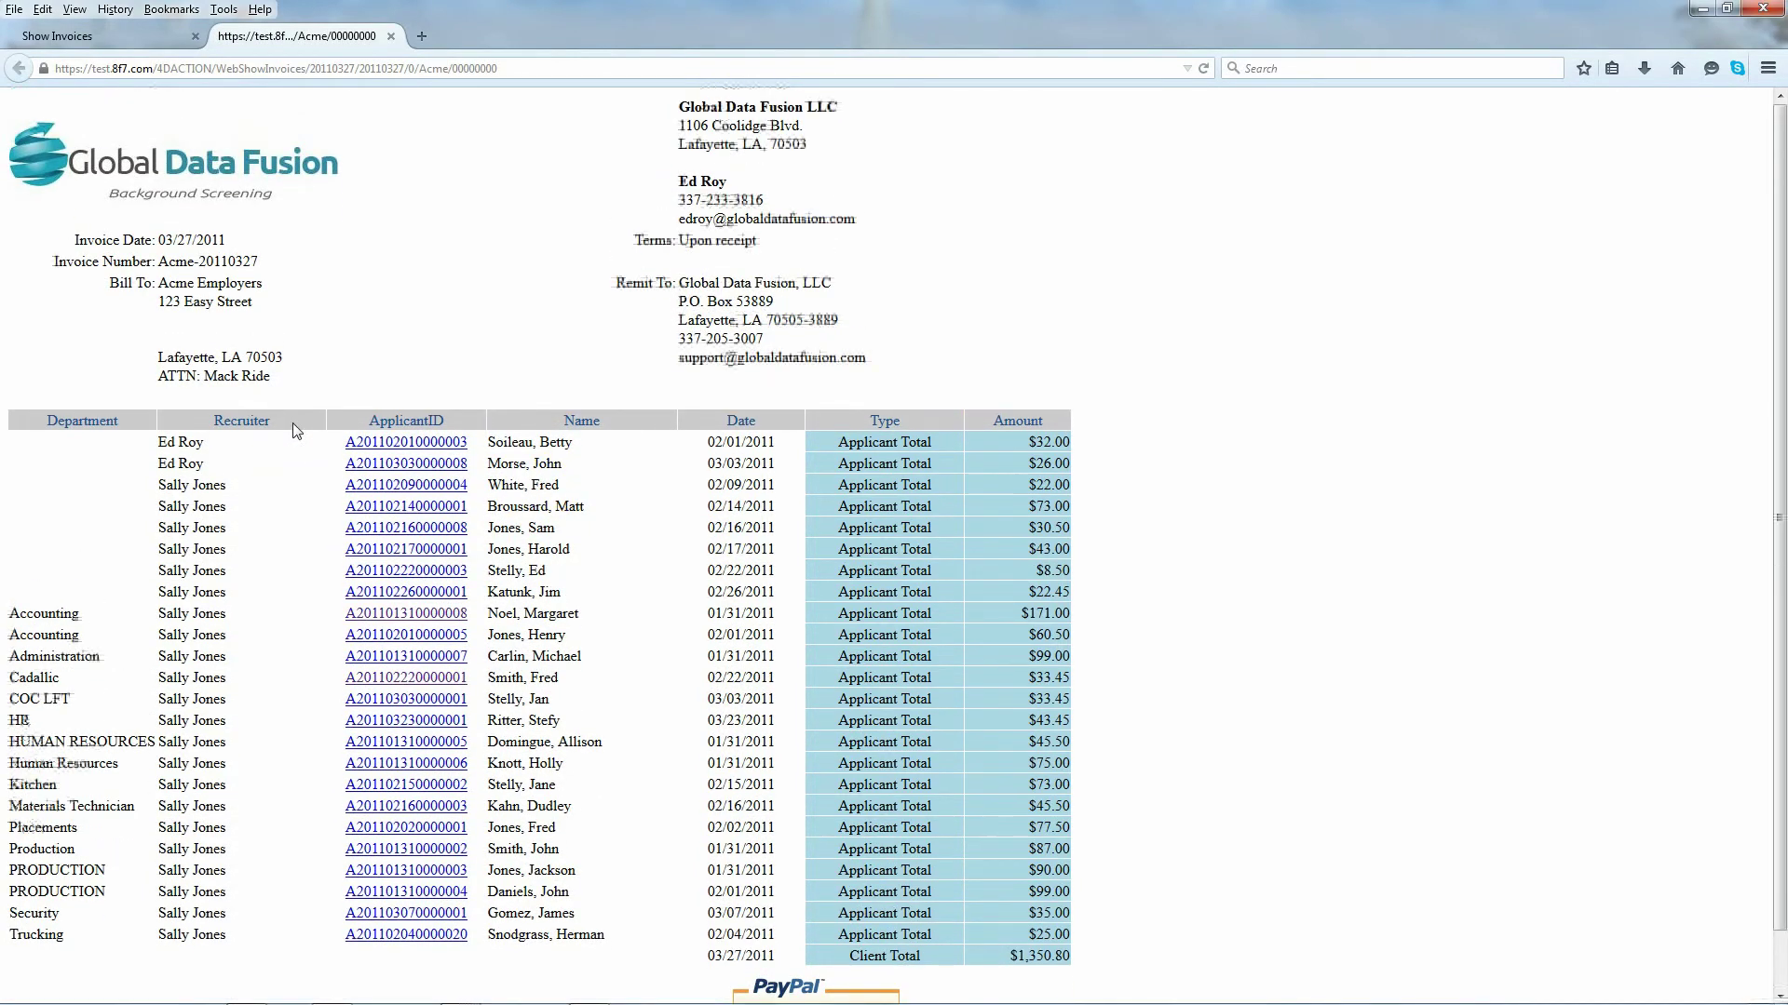
pyautogui.scroll(-1, 296, 430)
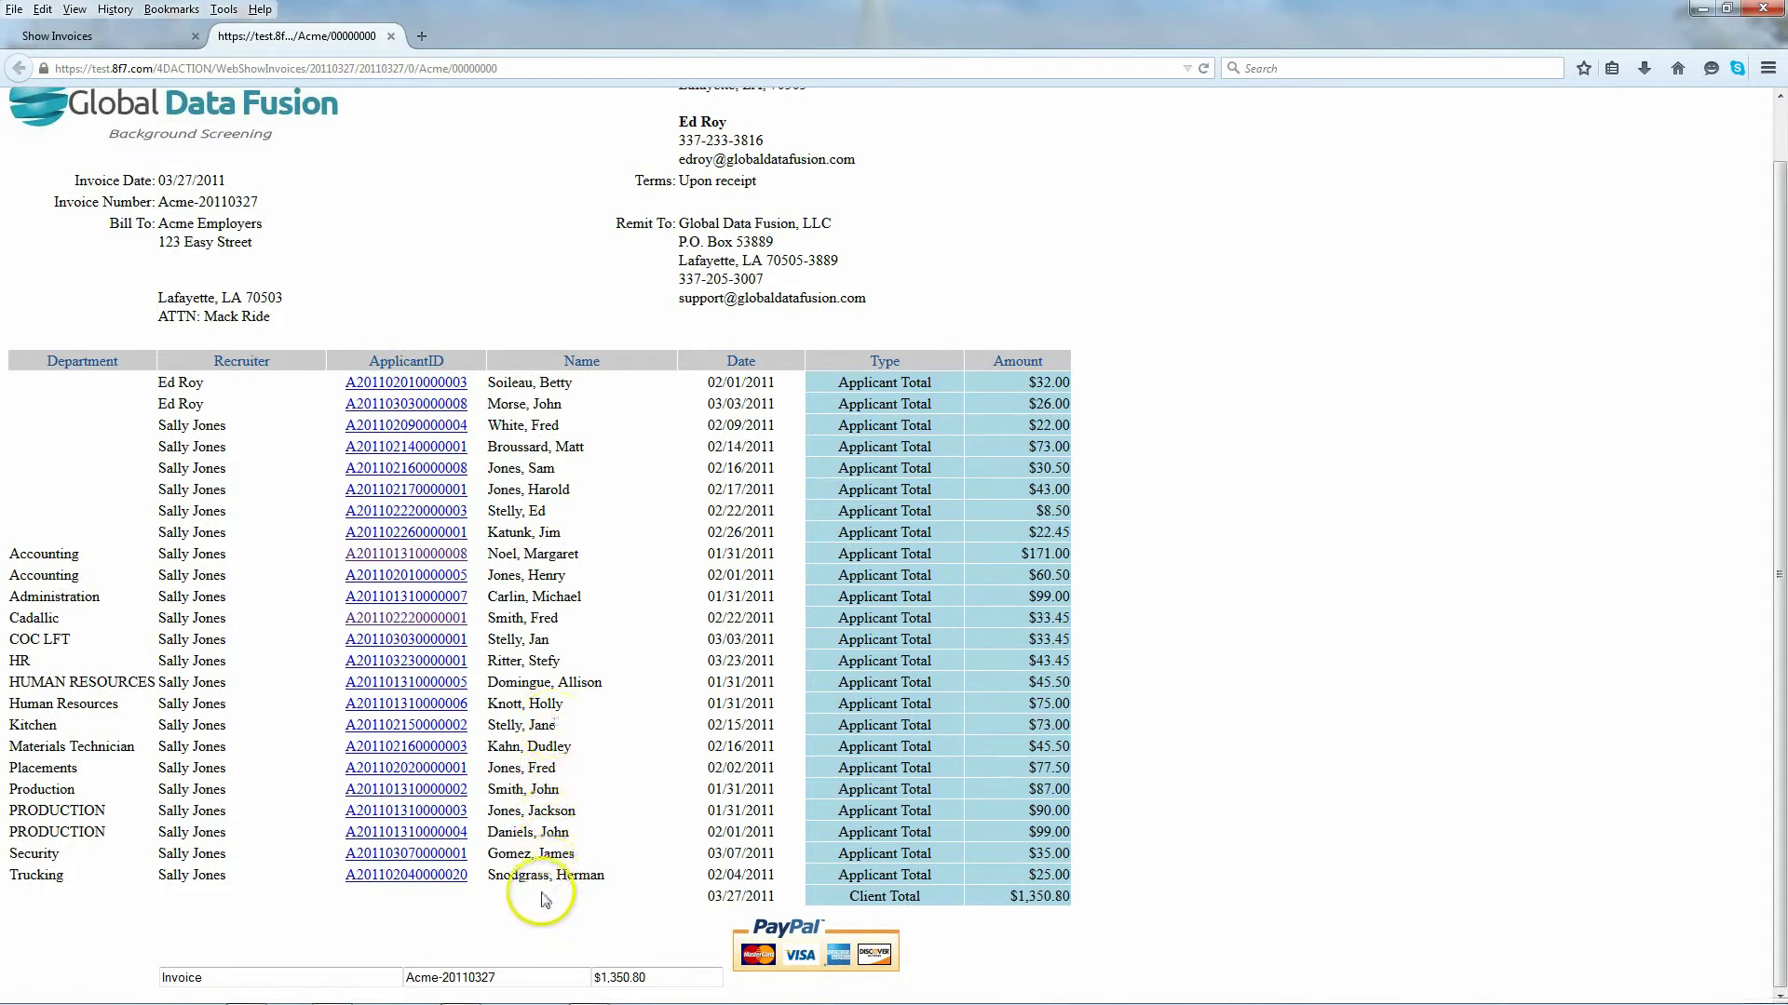
pyautogui.click(422, 689)
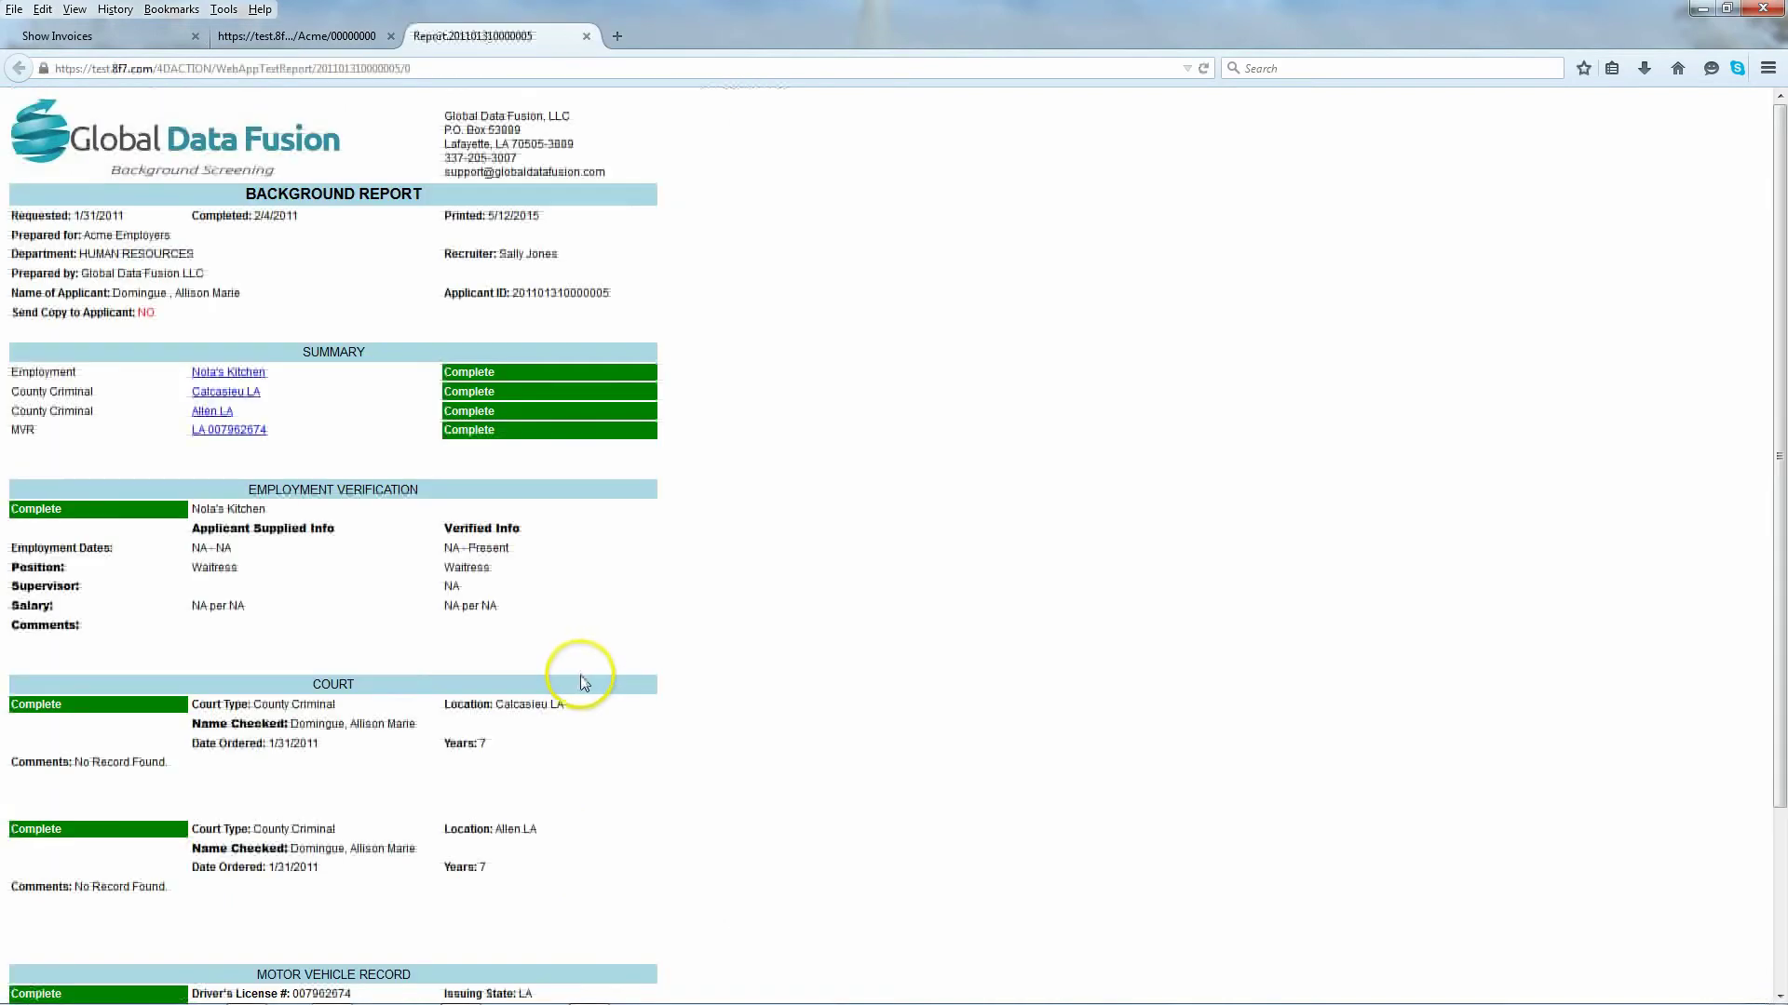
pyautogui.click(585, 35)
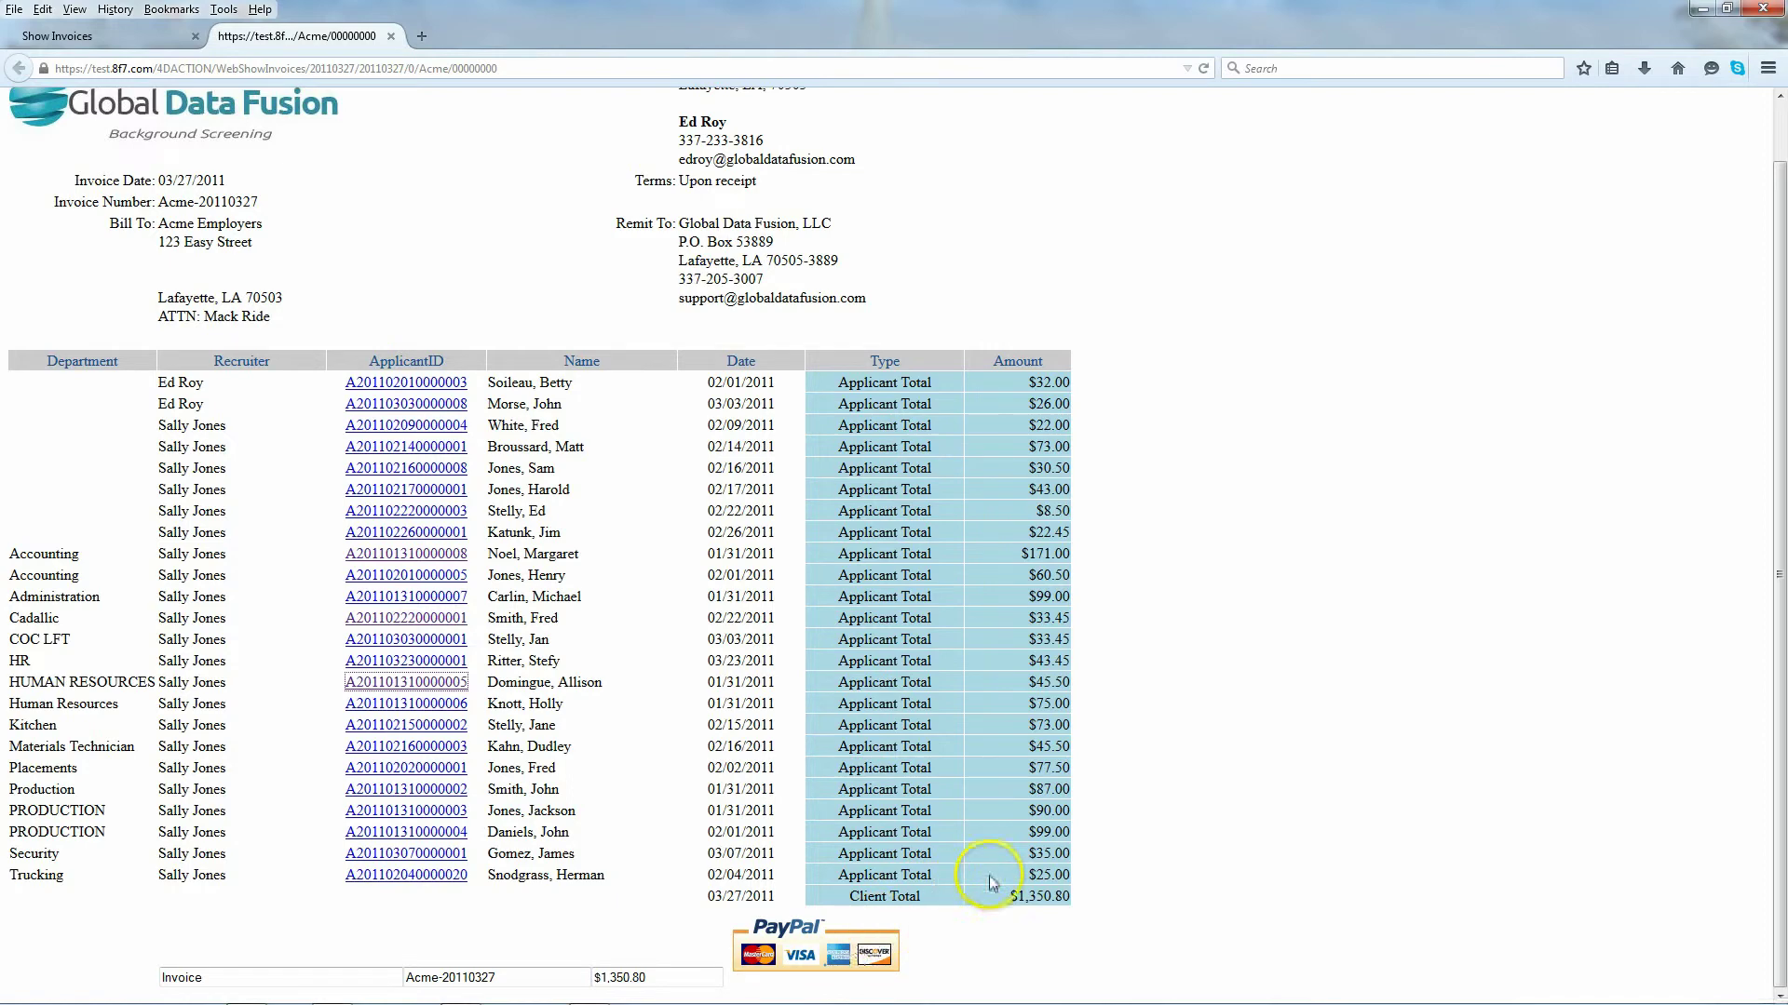
pyautogui.scroll(1, 1196, 908)
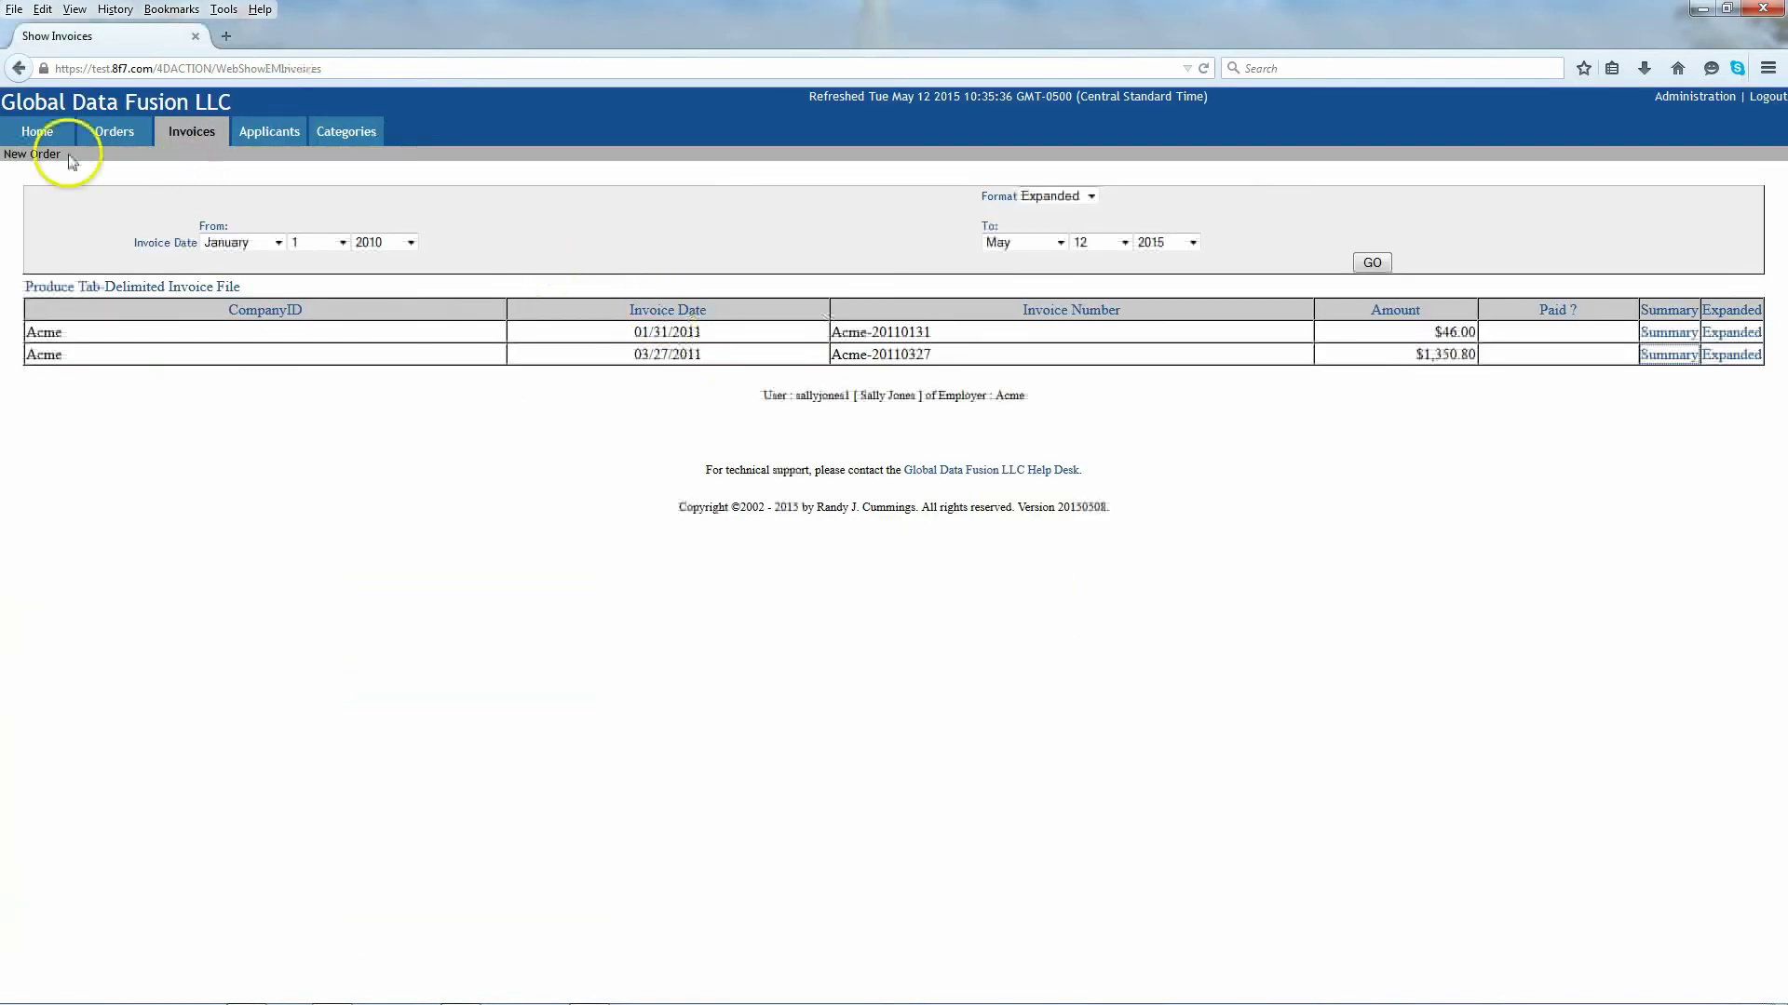
# Step: Return from the invoices list to the GDF Screening Center welcome page
pyautogui.click(37, 130)
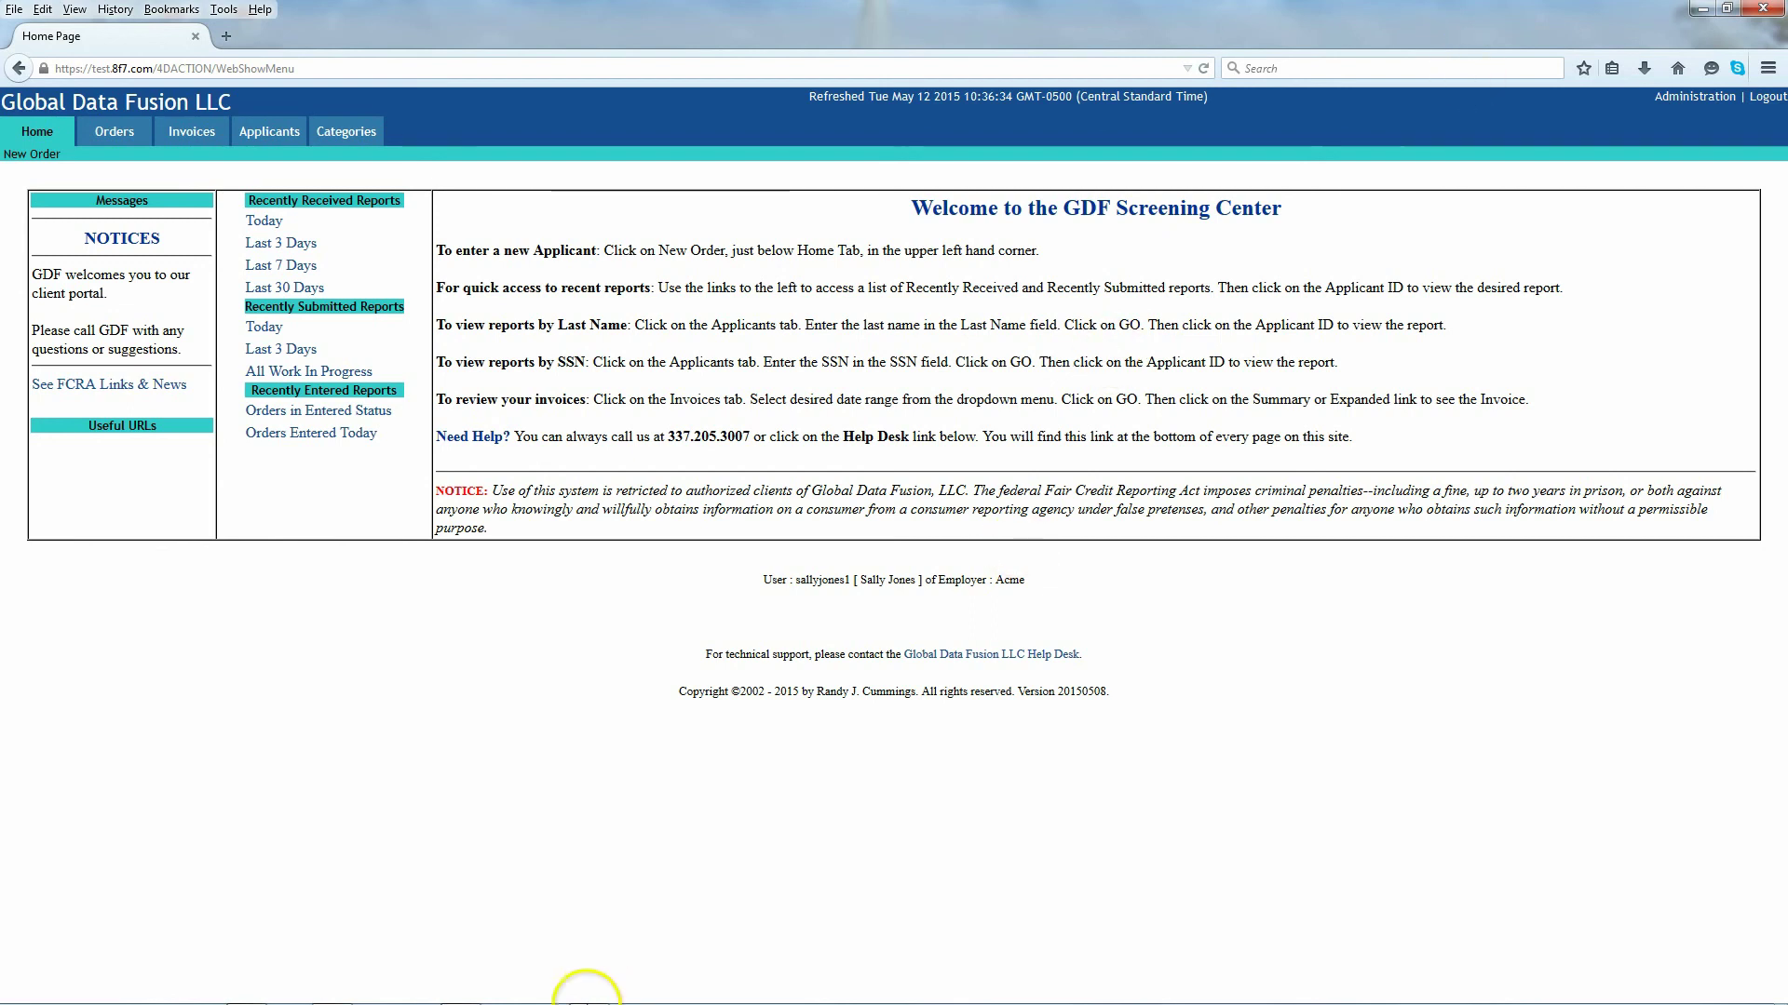
pyautogui.click(1121, 895)
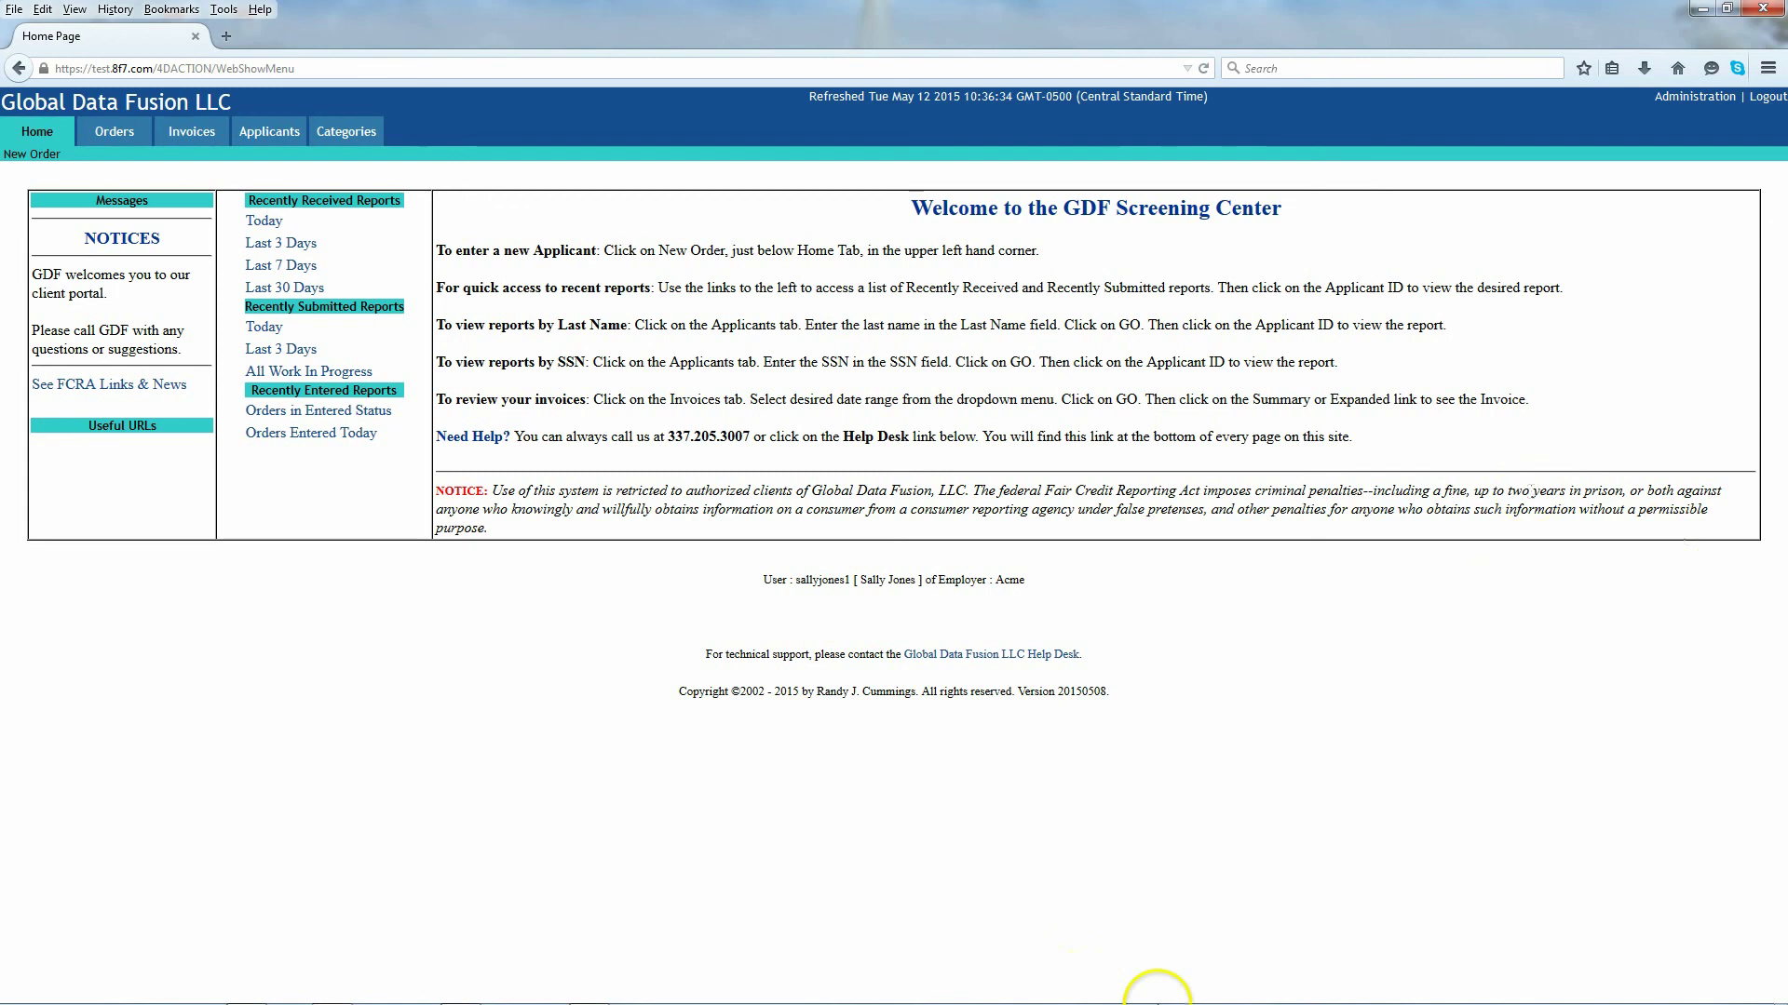
pyautogui.moveTo(1154, 997)
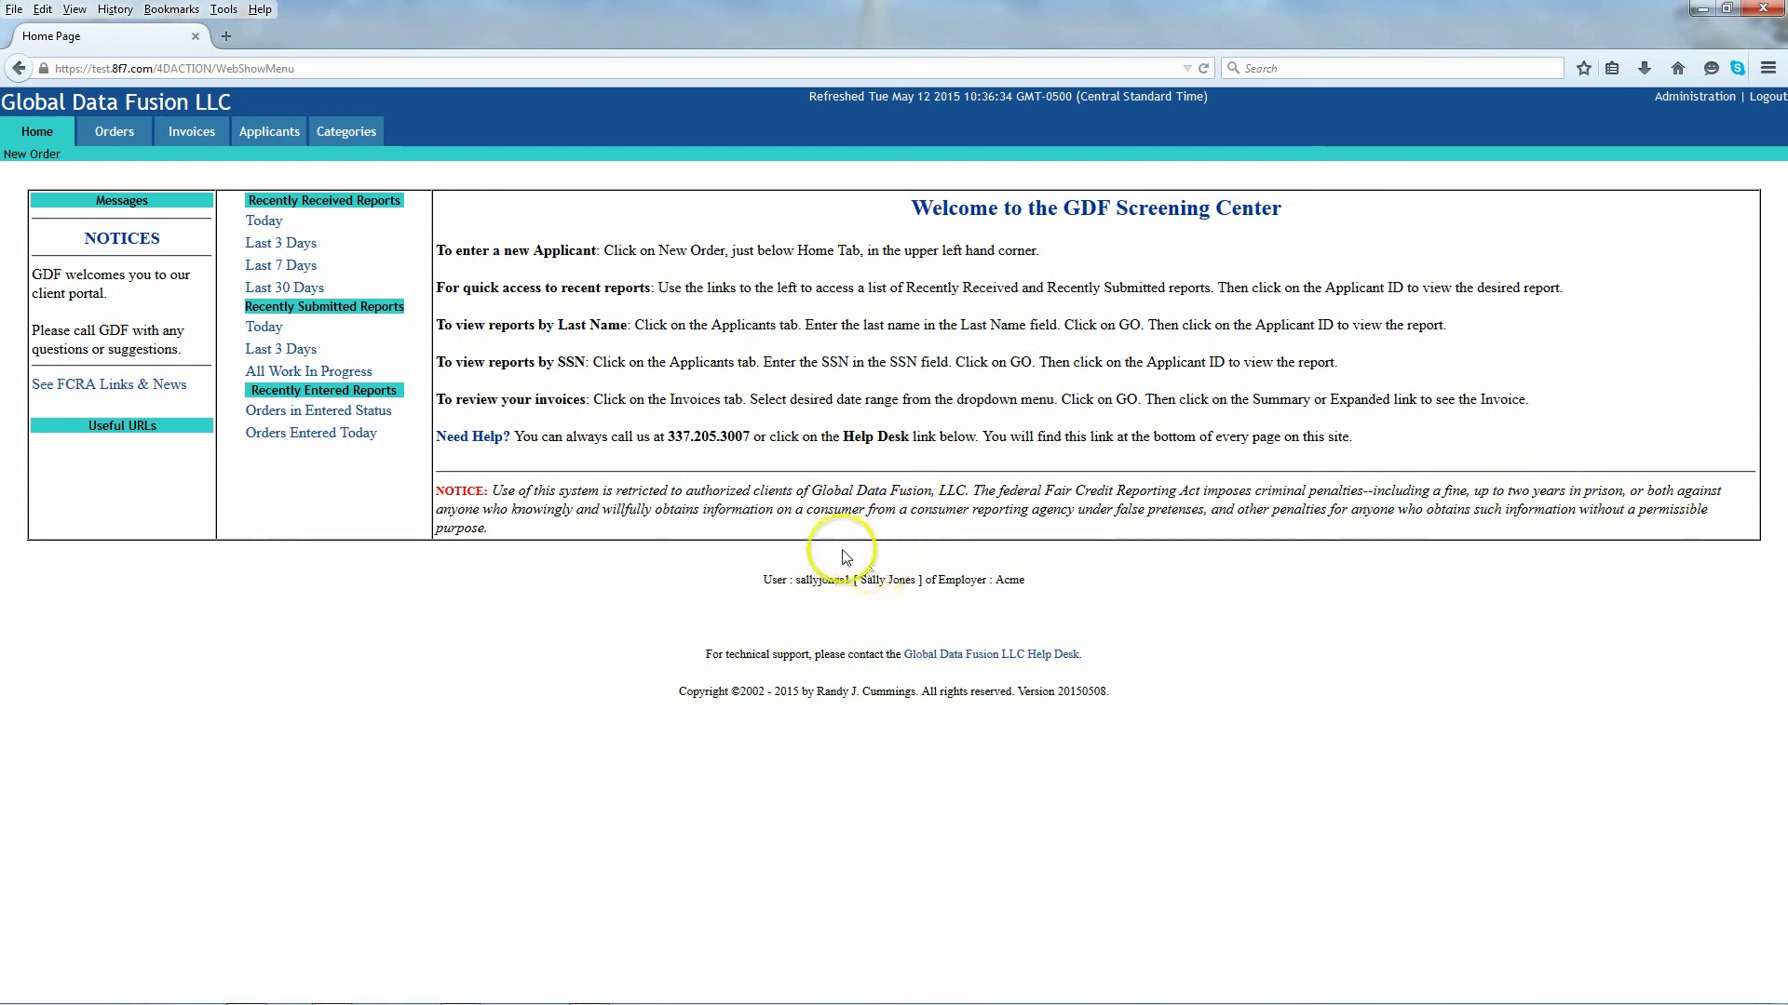
pyautogui.moveTo(820, 996)
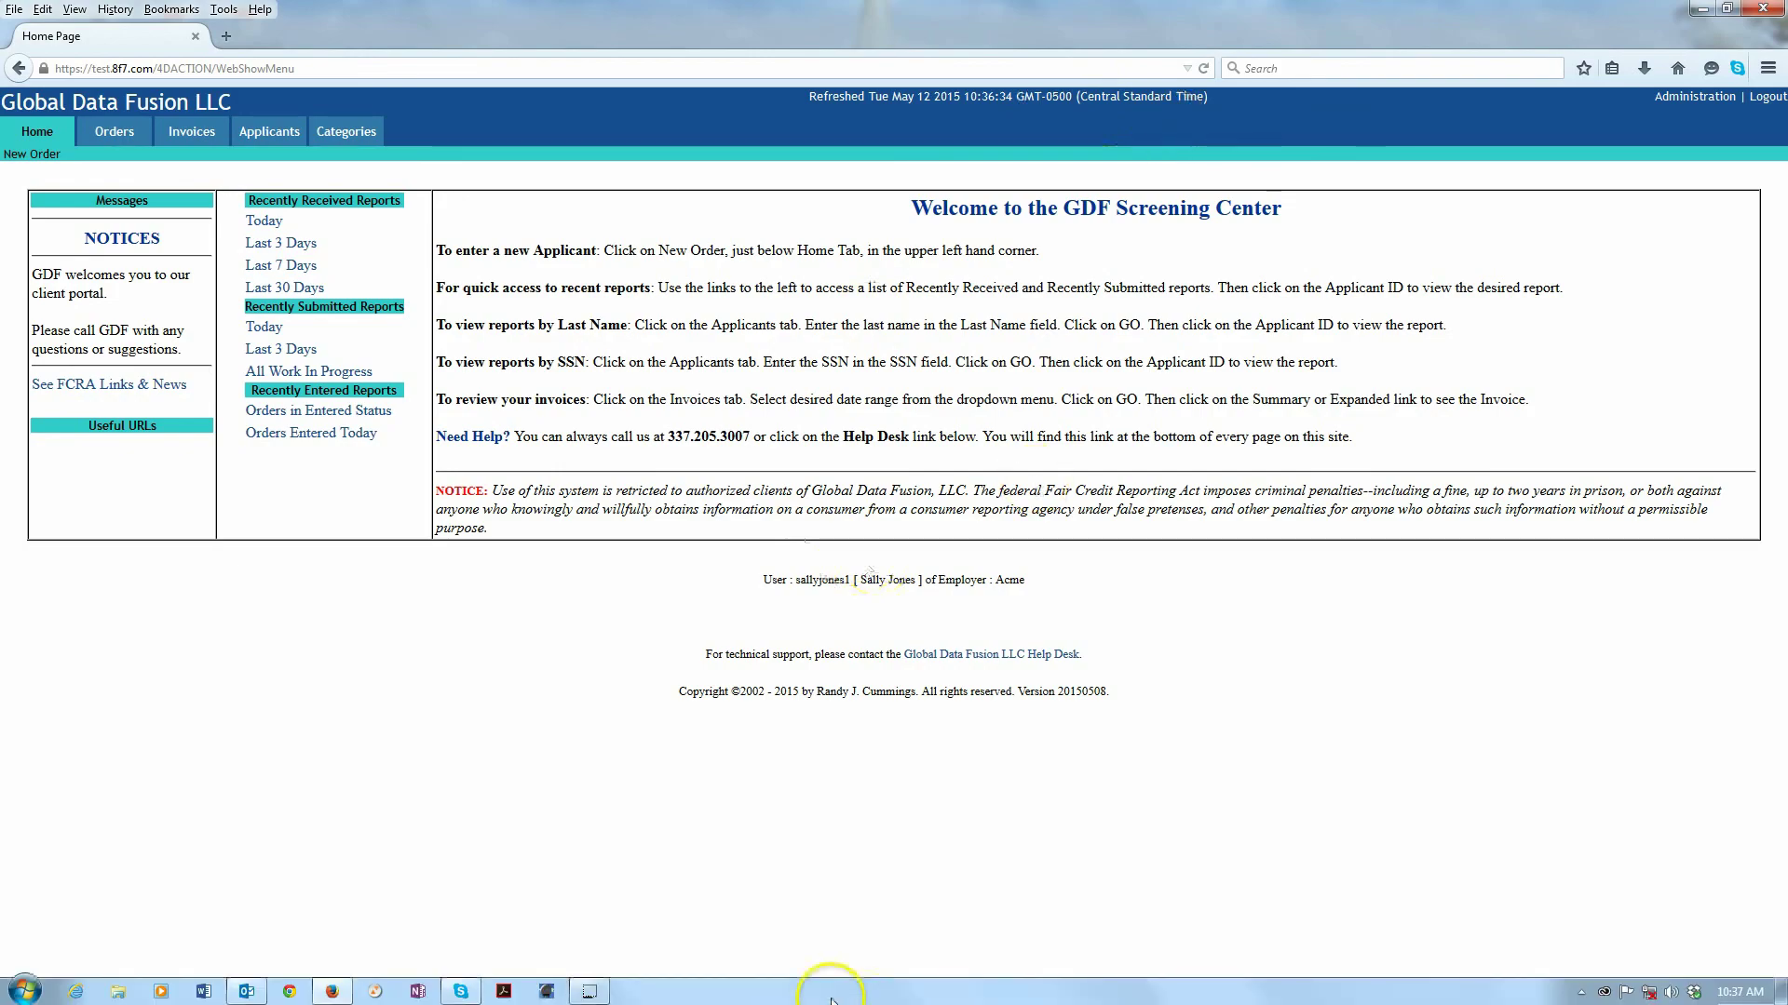